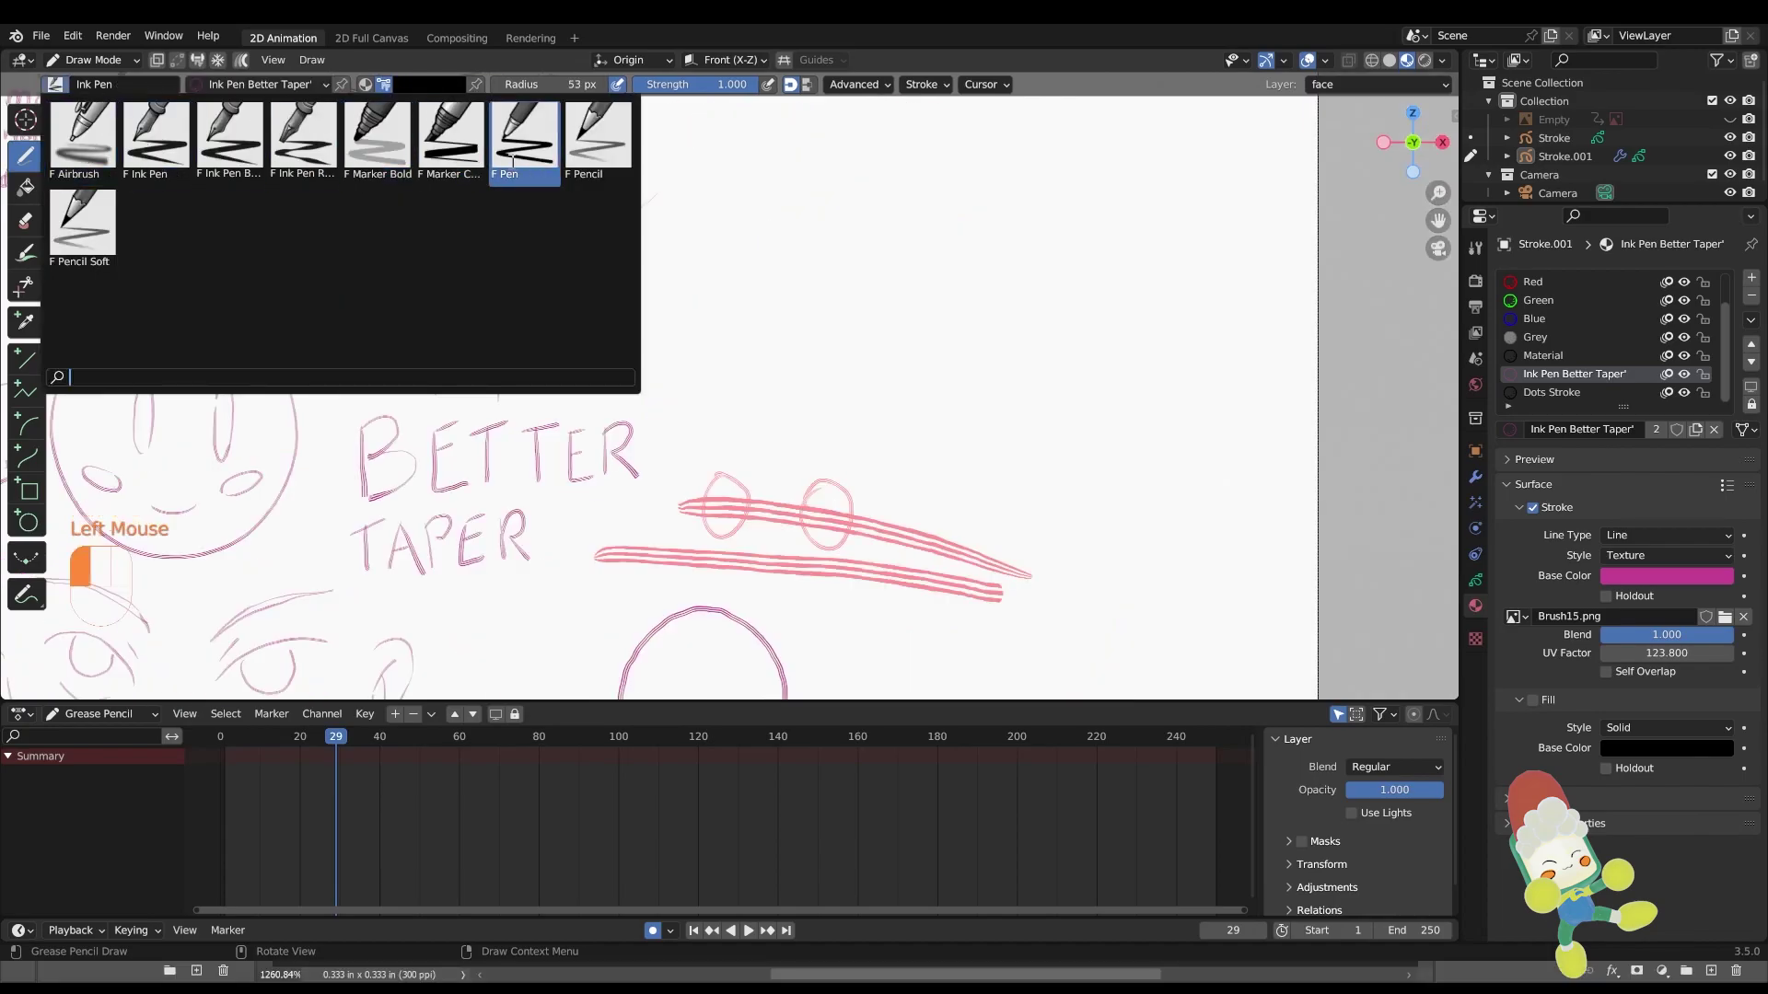
Choose the Pen brush for the Ink Pen Better Taper material and try a short stroke in the empty canvas area
click(538, 161)
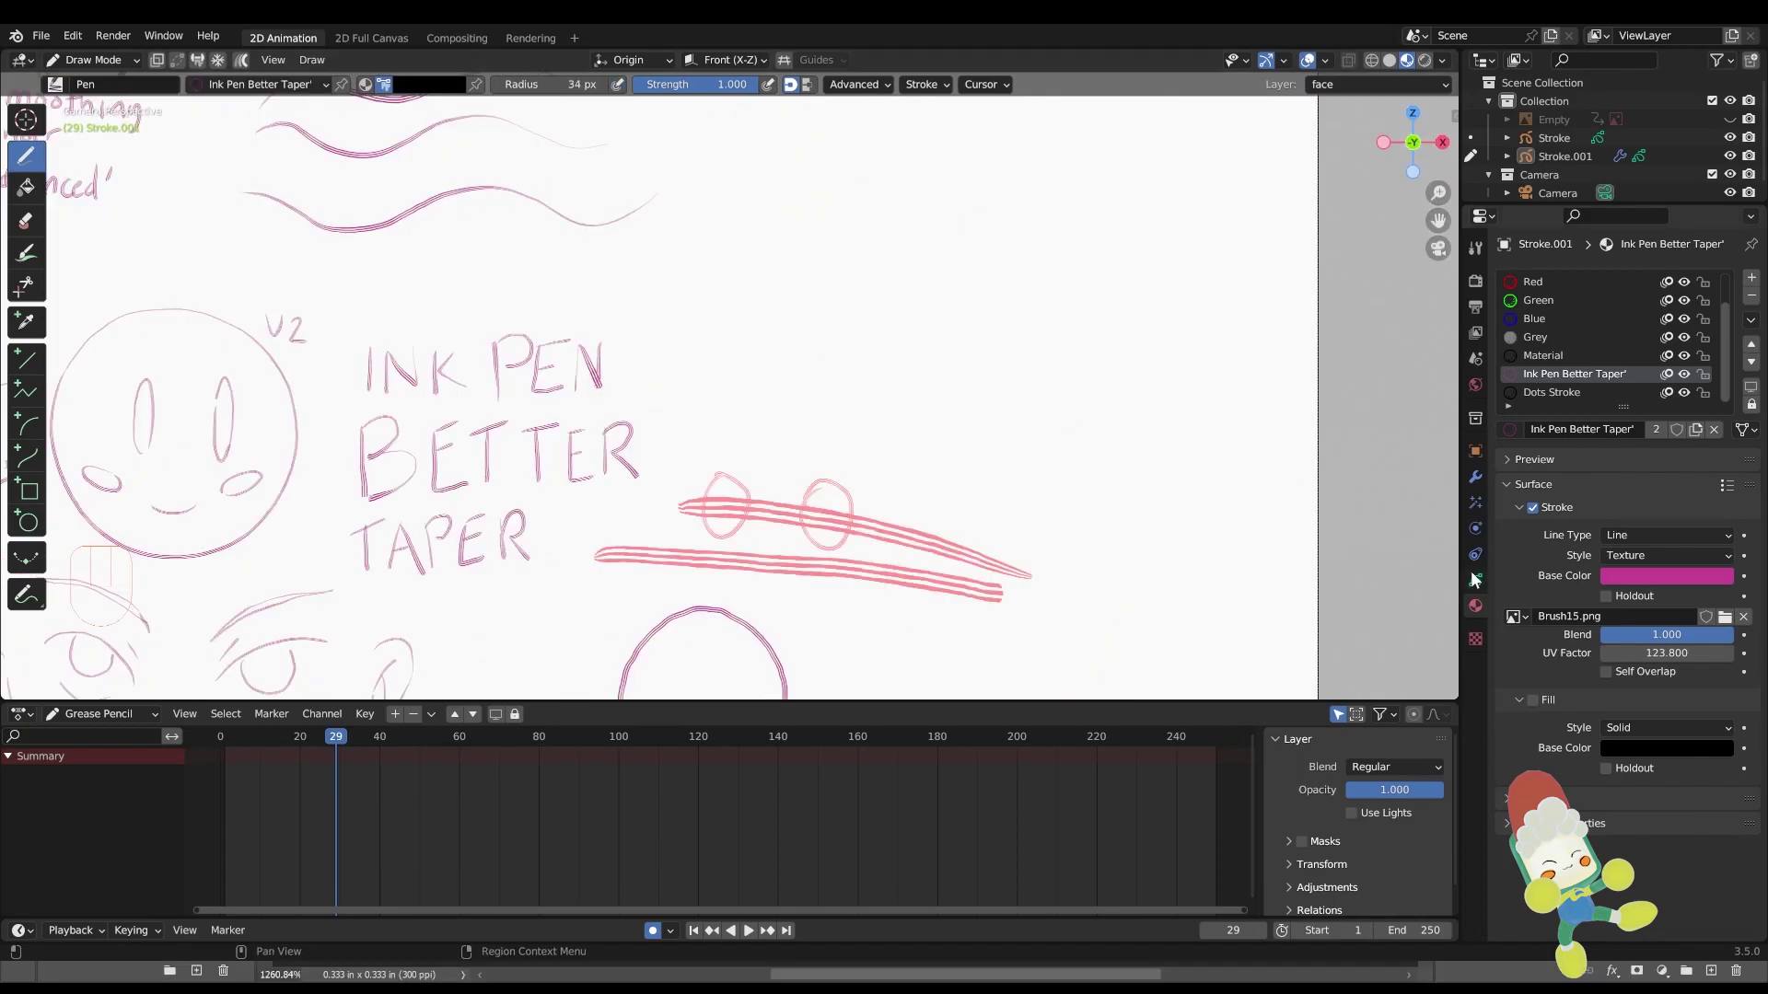
drag(1074, 377, 882, 371)
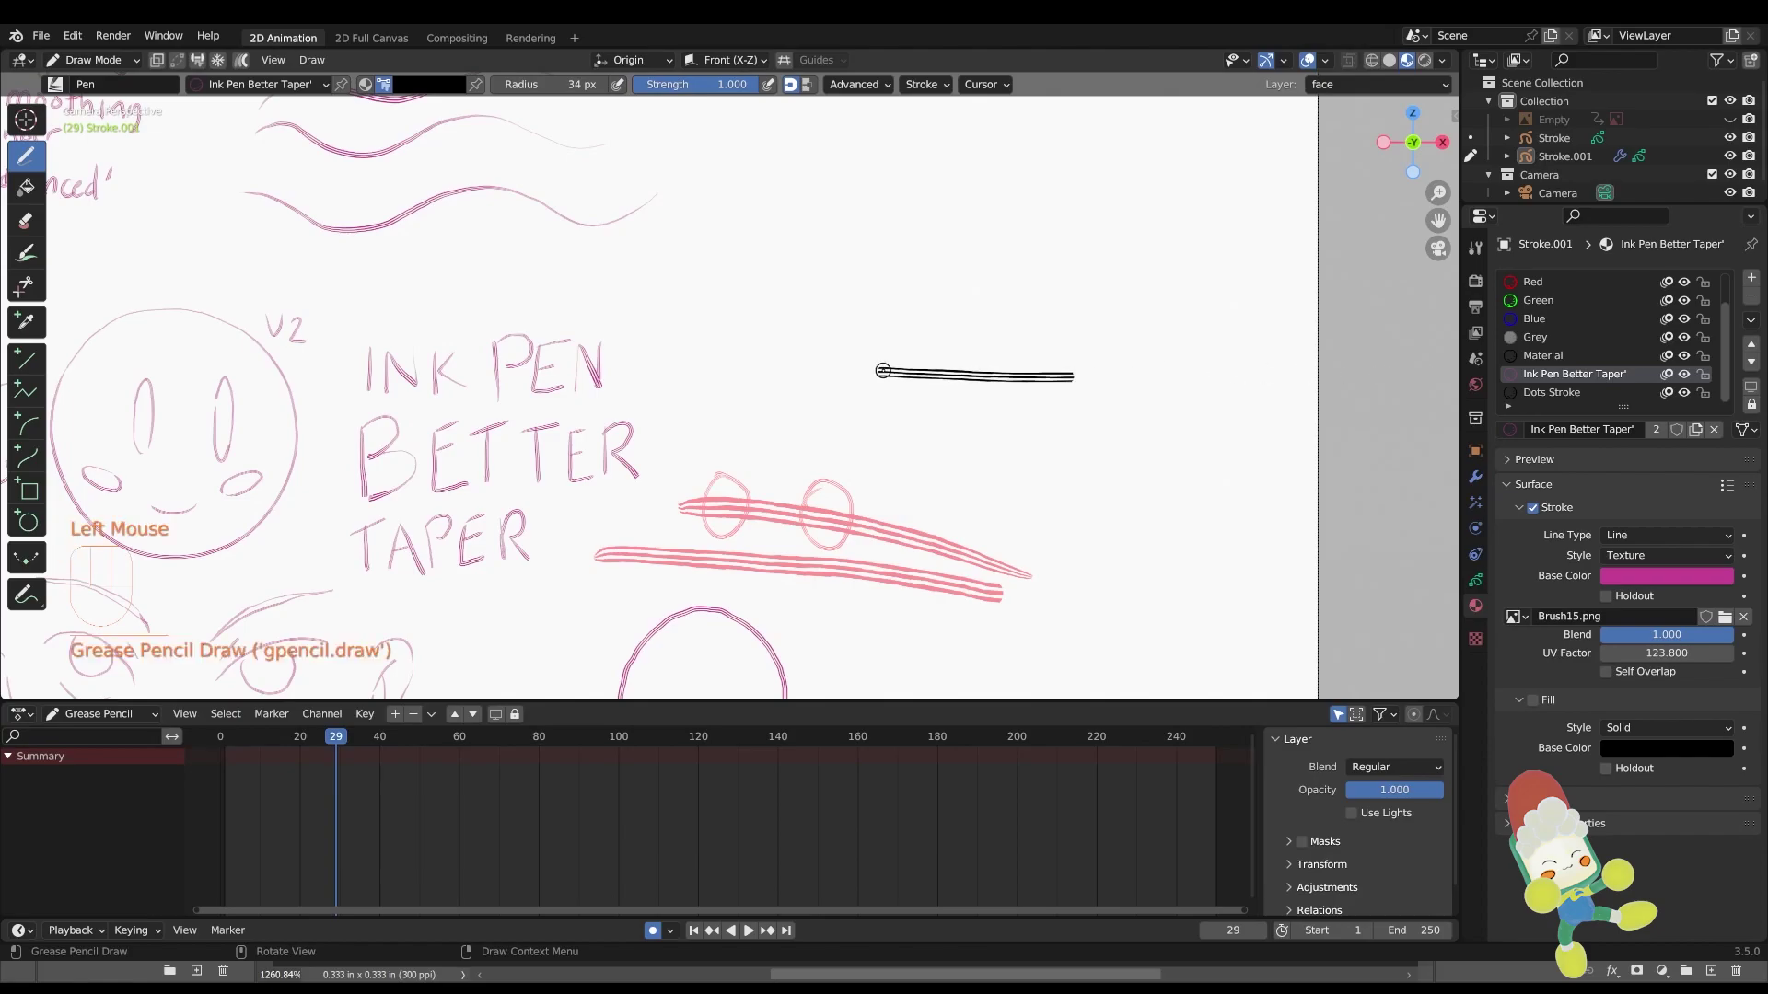
key(ctrl+z)
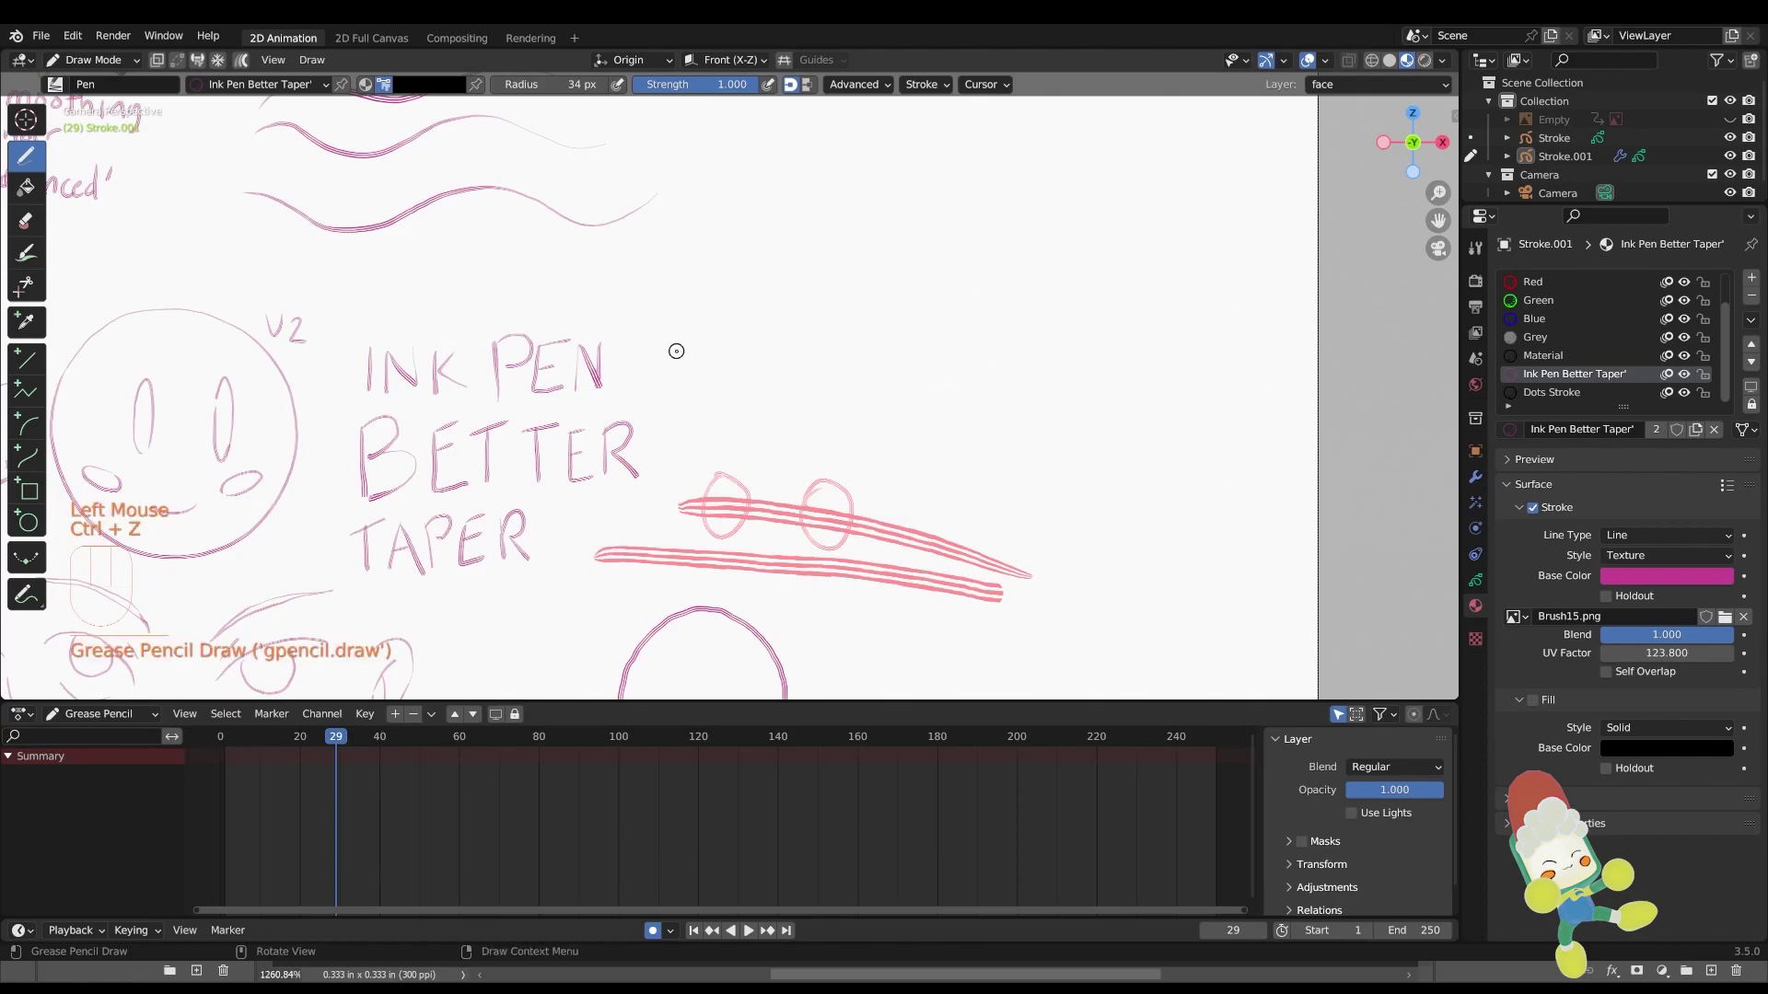
Enlarge the Pen brush to a radius of 109 px, trying wide test strokes beside the lettering
key(bracketright)
key(bracketright)
key(bracketright)
key(bracketright)
key(bracketright)
key(bracketright)
key(bracketright)
key(bracketright)
mouse_move(680, 350)
mouse_down()
mouse_move(1105, 396)
mouse_move(605, 373)
mouse_move(1139, 392)
mouse_move(1109, 416)
mouse_move(661, 380)
mouse_up()
key(ctrl+z)
key(bracketleft)
key(ctrl+z)
key(ctrl+z)
key(bracketleft)
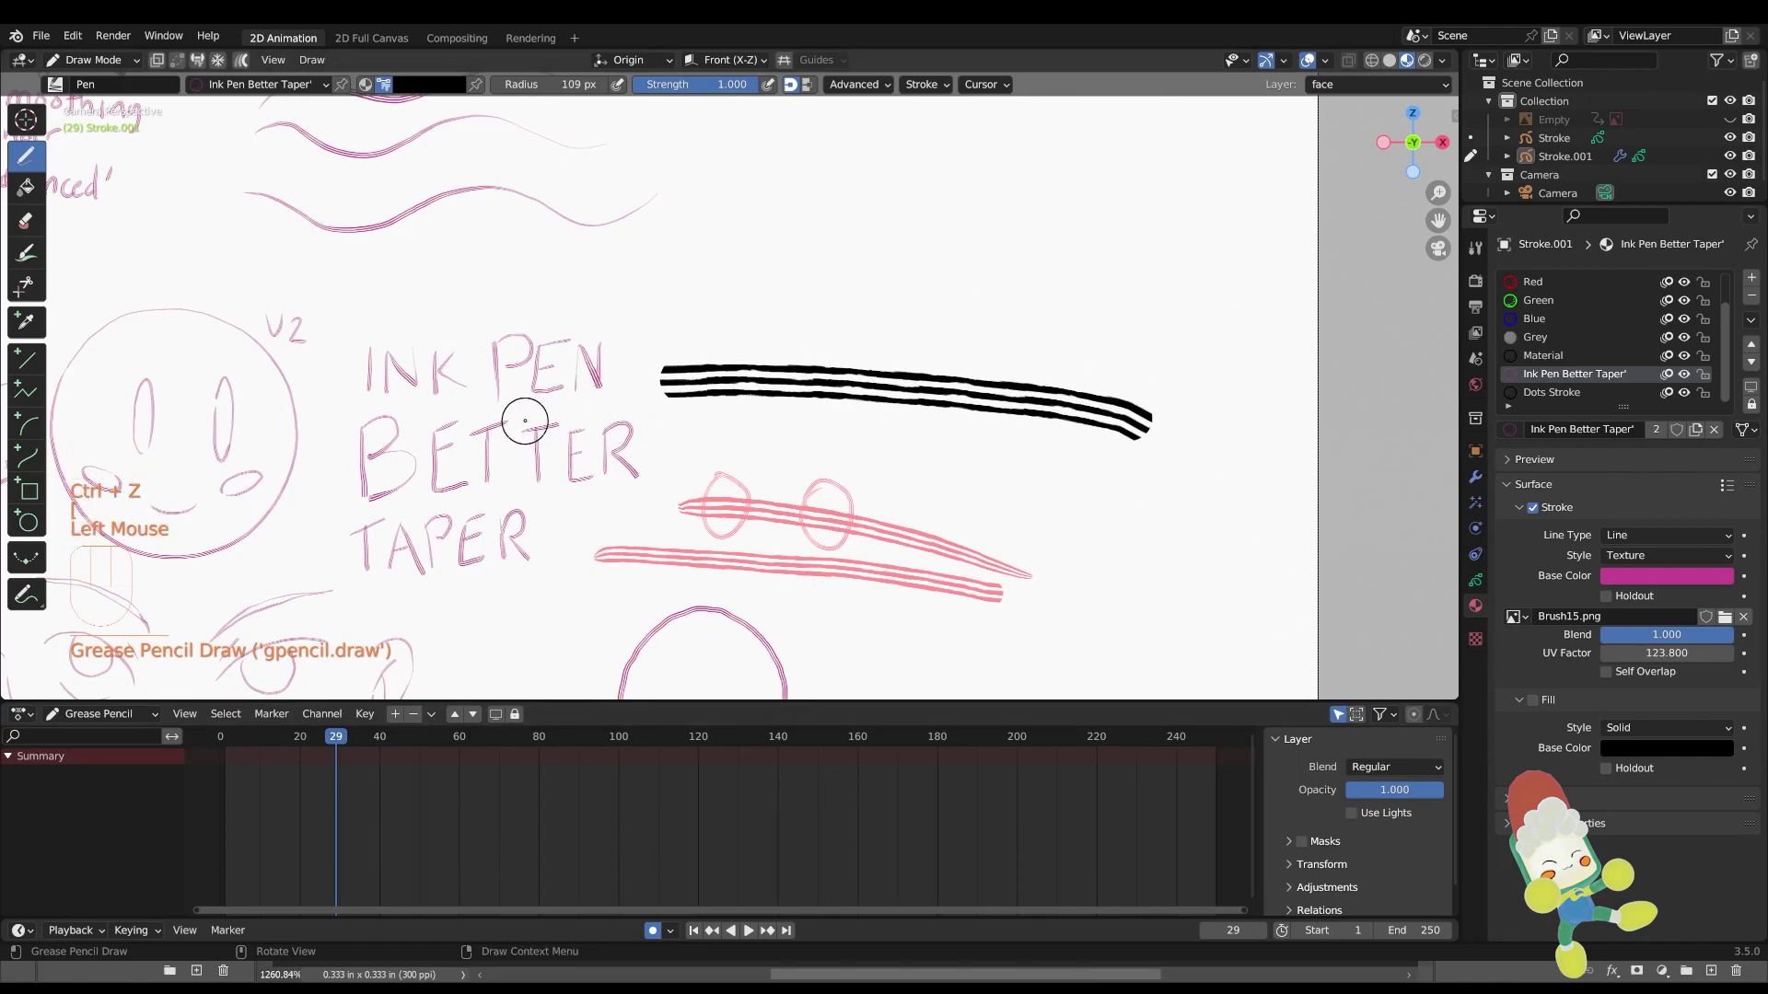
Try several long, curved black strokes above the red ones, undoing each
key(ctrl+z)
drag(621, 296, 1095, 416)
key(ctrl+z)
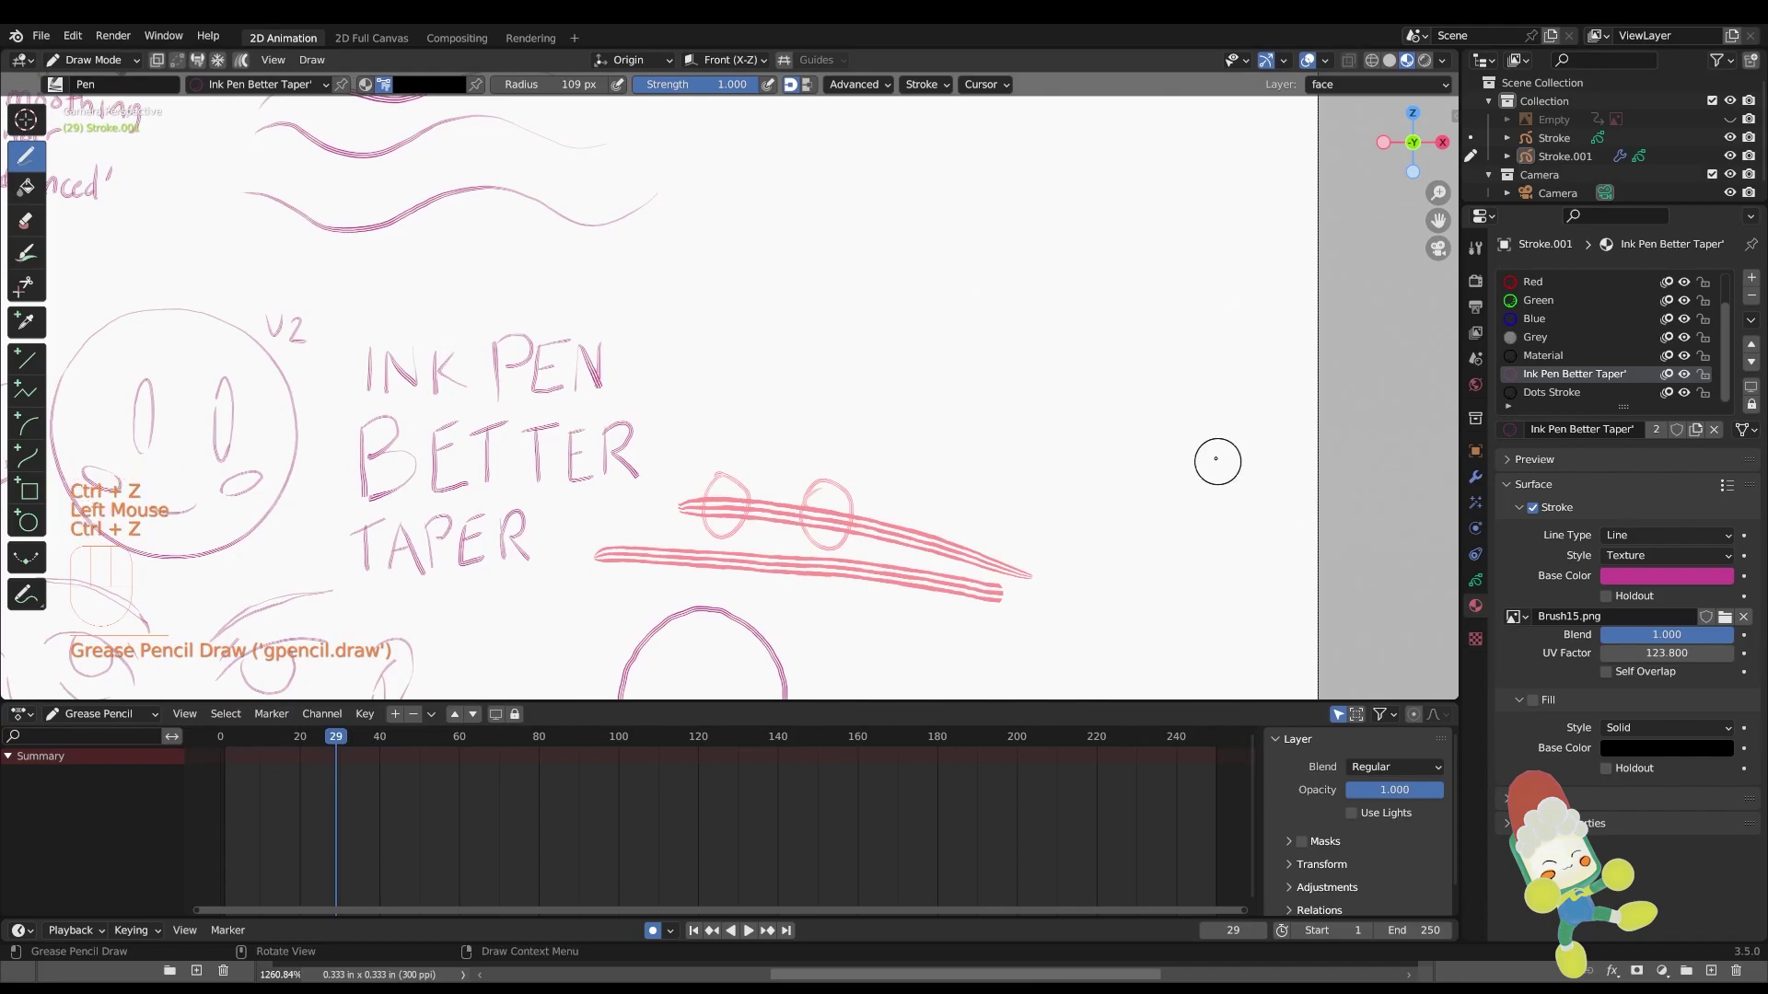
drag(1229, 468, 597, 335)
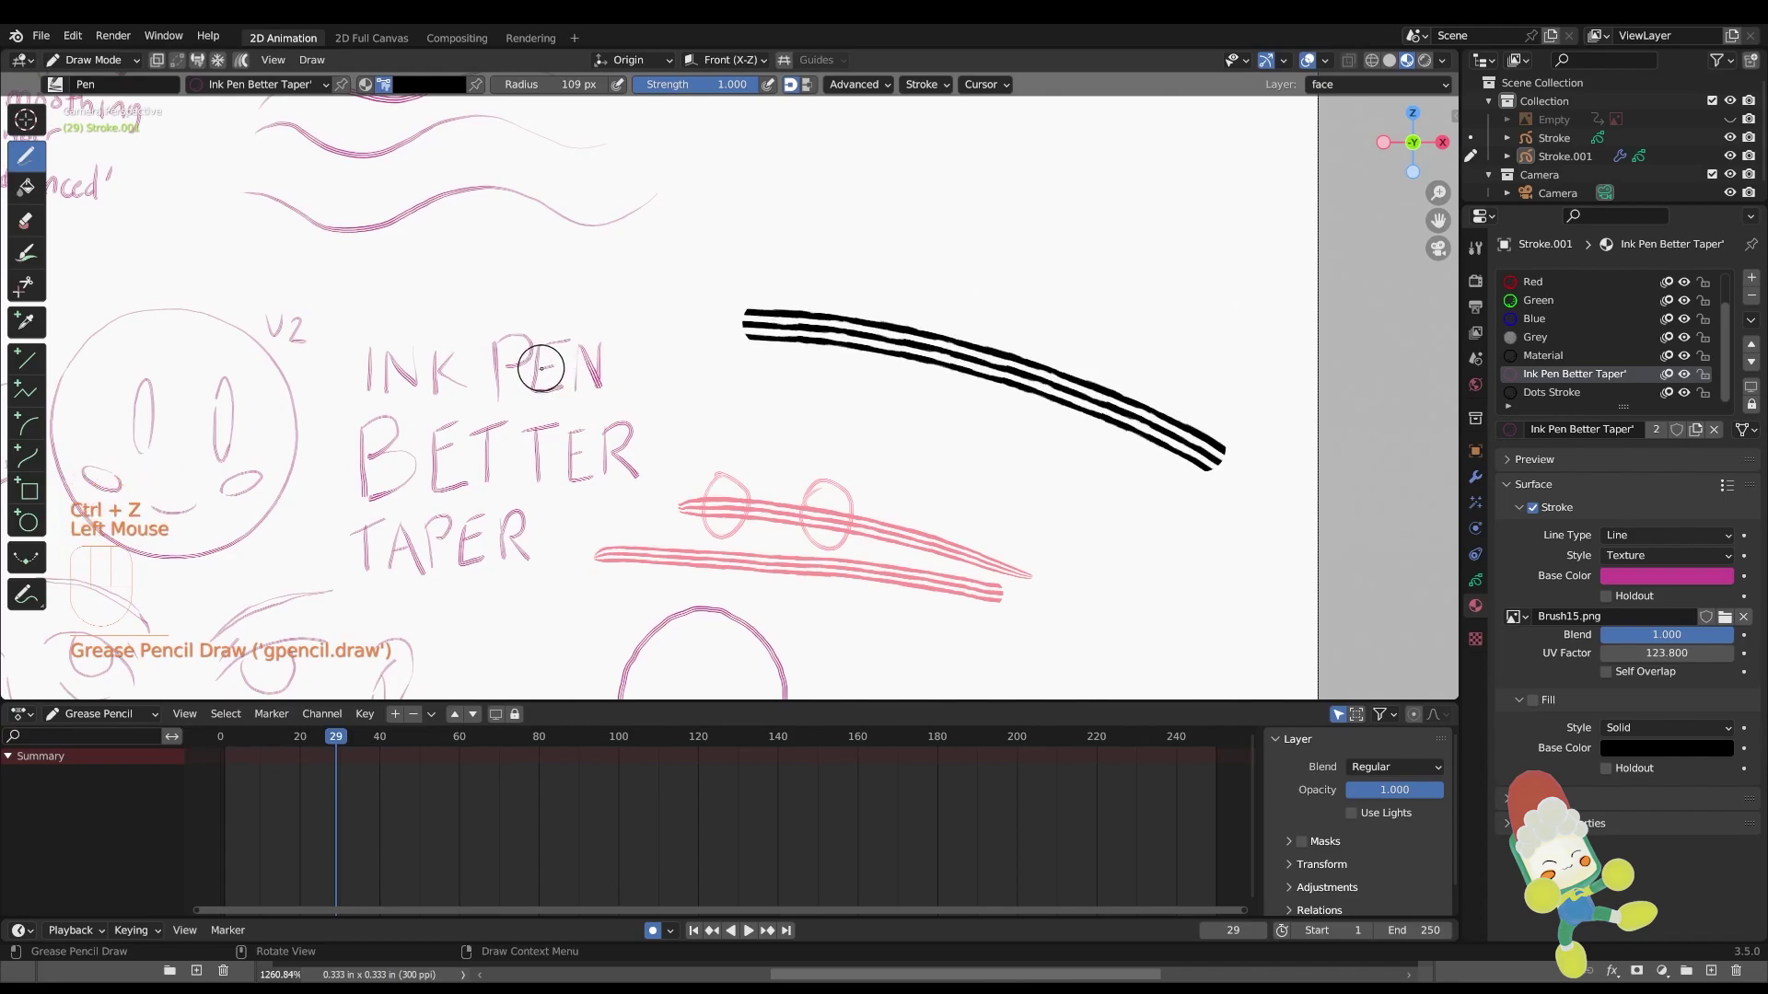
key(ctrl+z)
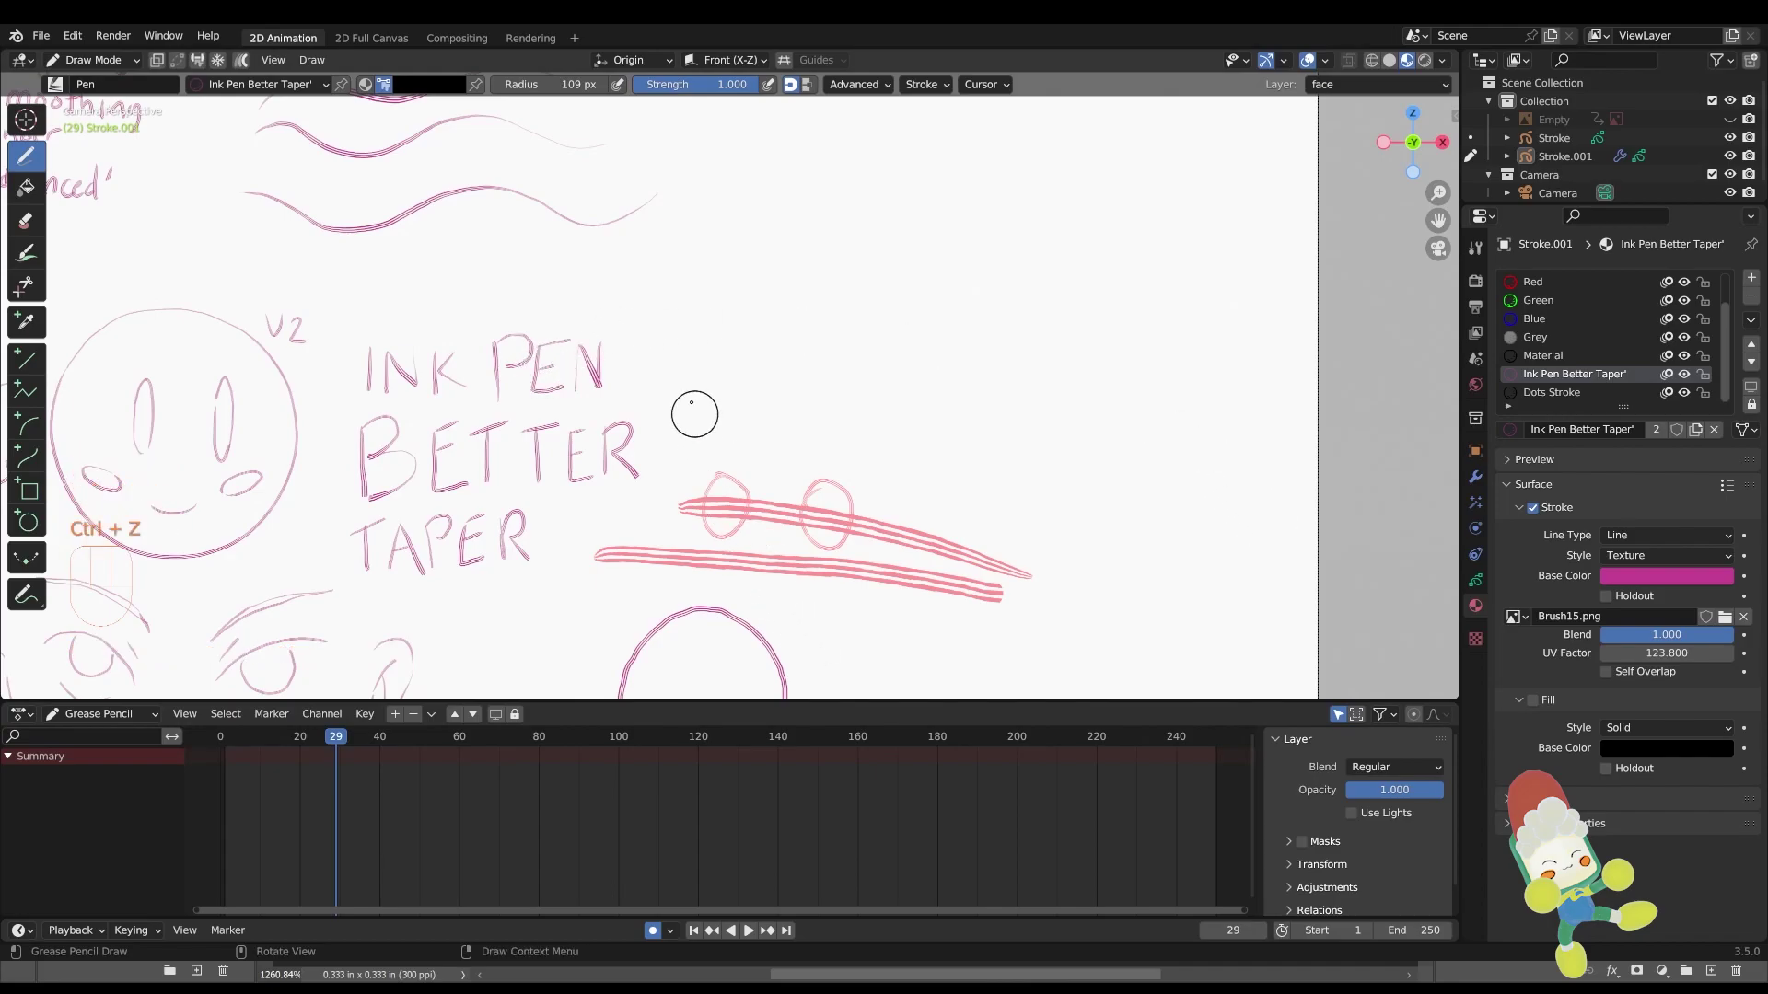
mouse_move(611, 299)
mouse_down()
mouse_move(1046, 387)
mouse_move(1124, 421)
mouse_up()
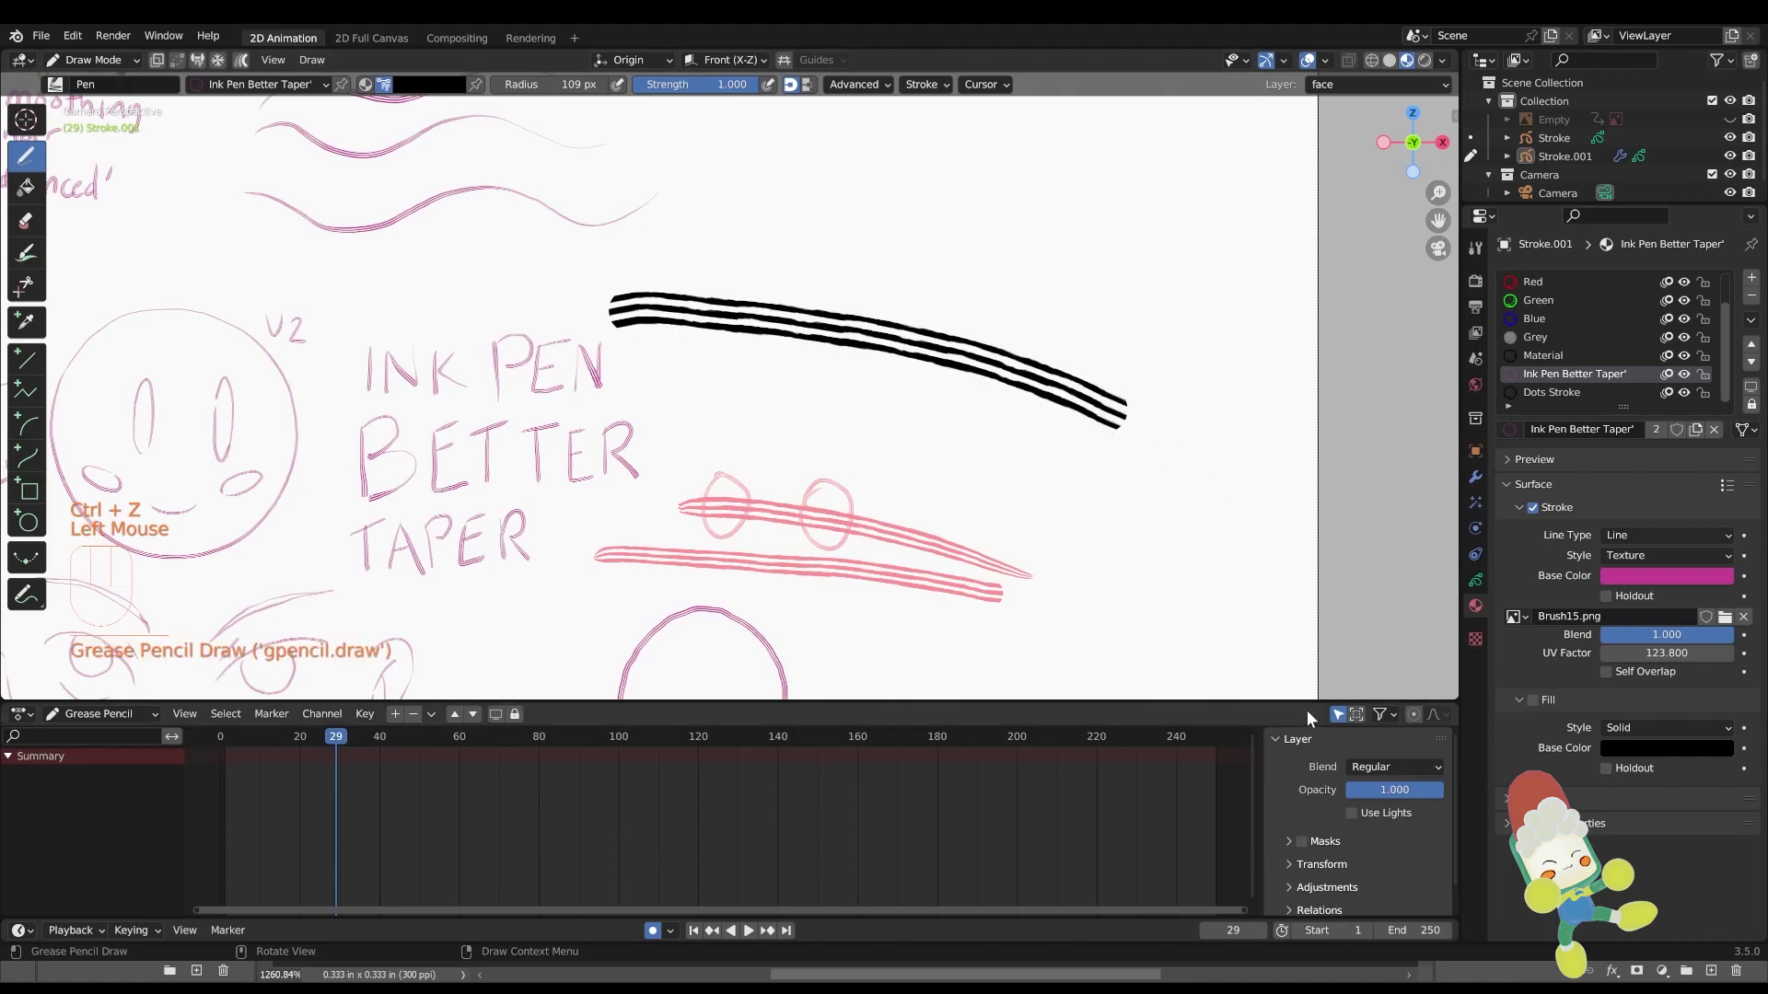
key(ctrl+z)
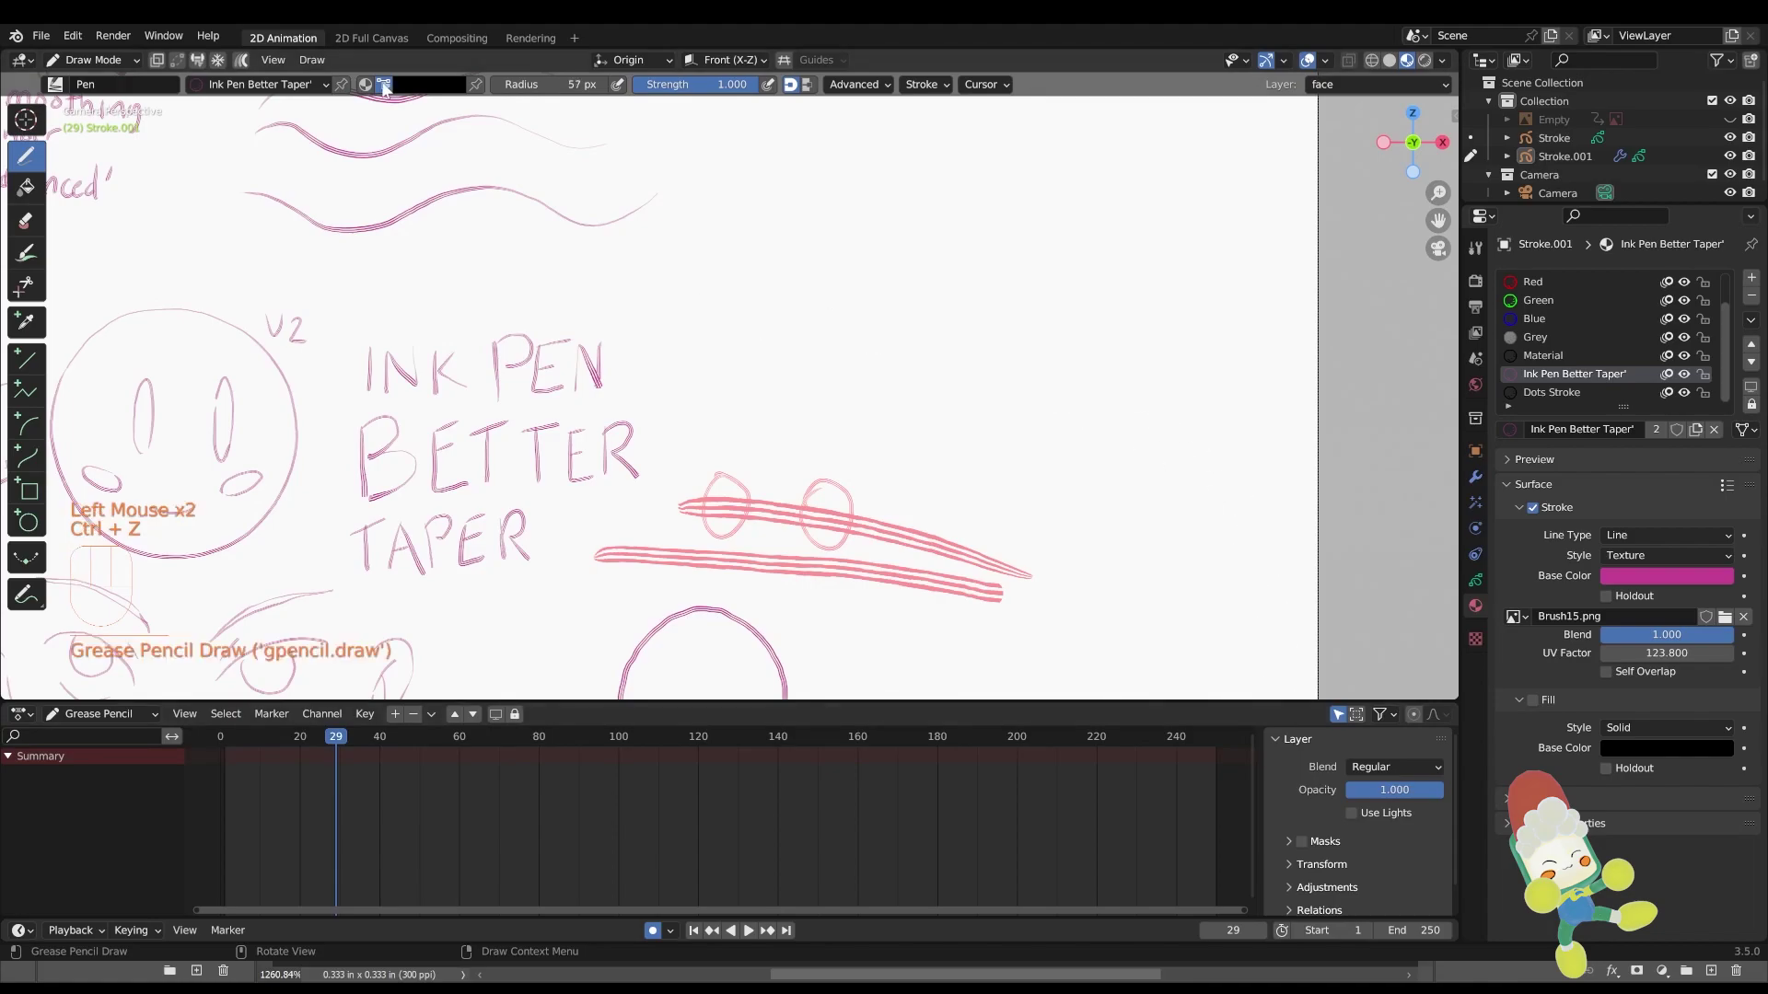
Set the brush colour to orange from the palette and draw a long downward-curving stroke above the red ones
click(377, 82)
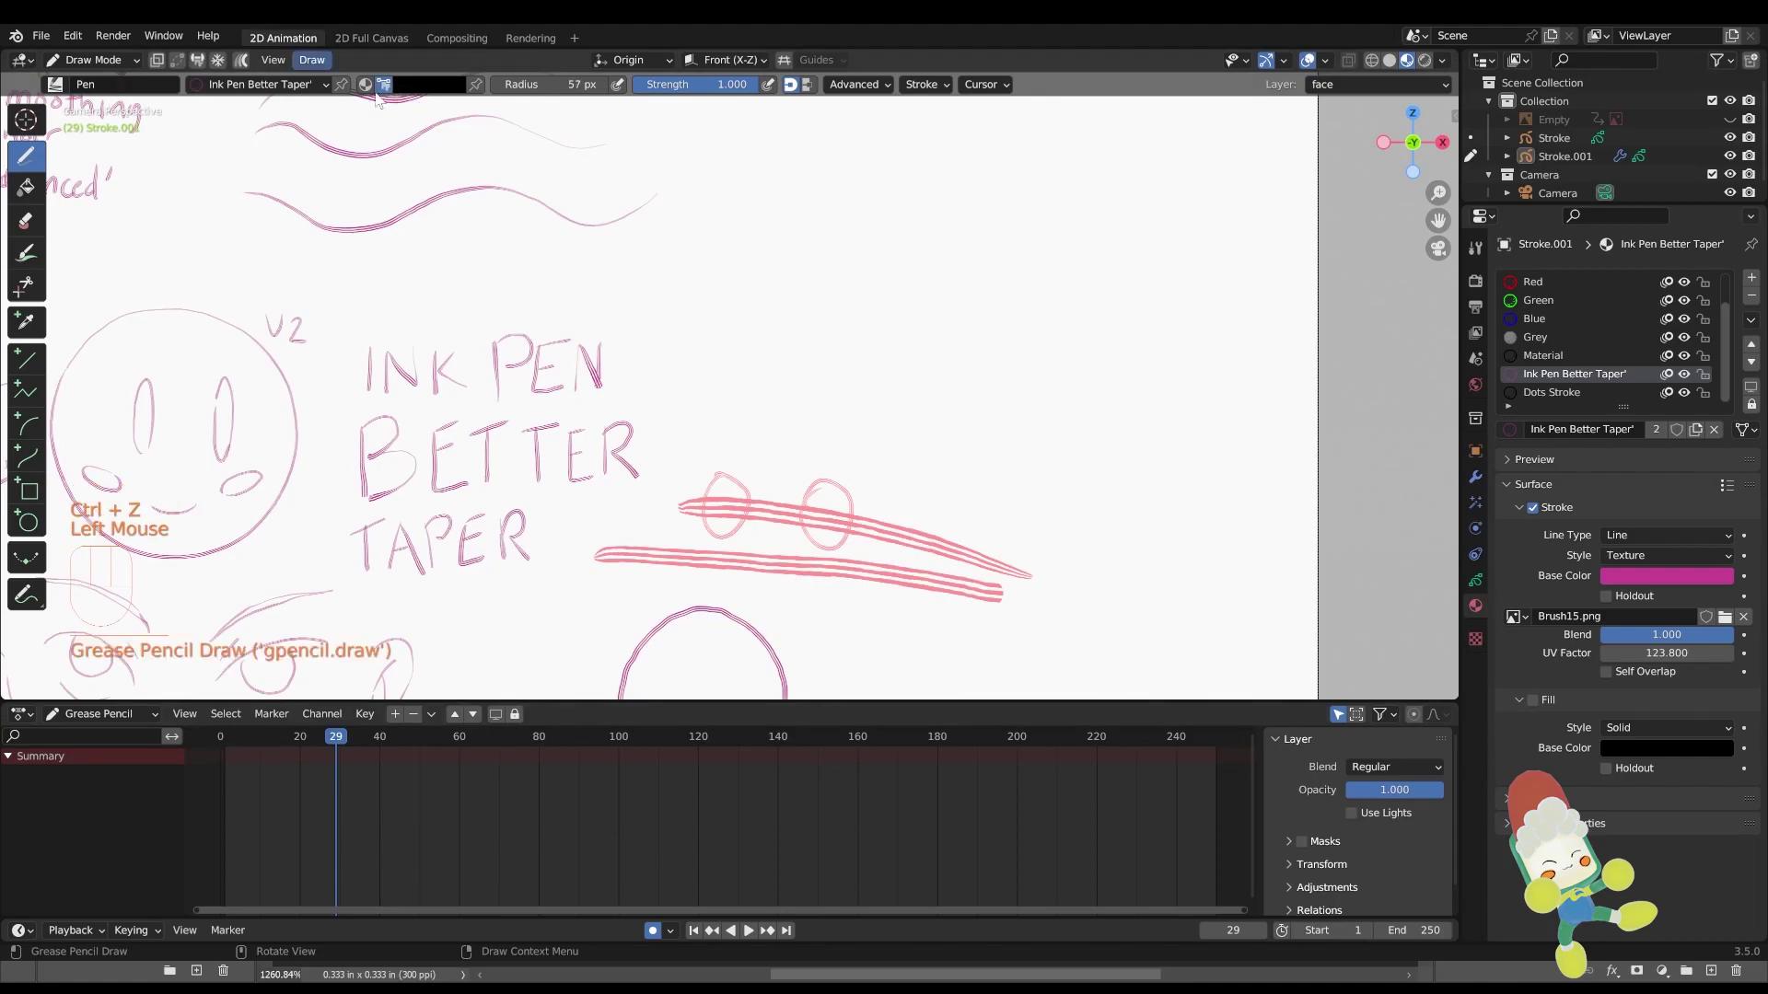
click(411, 90)
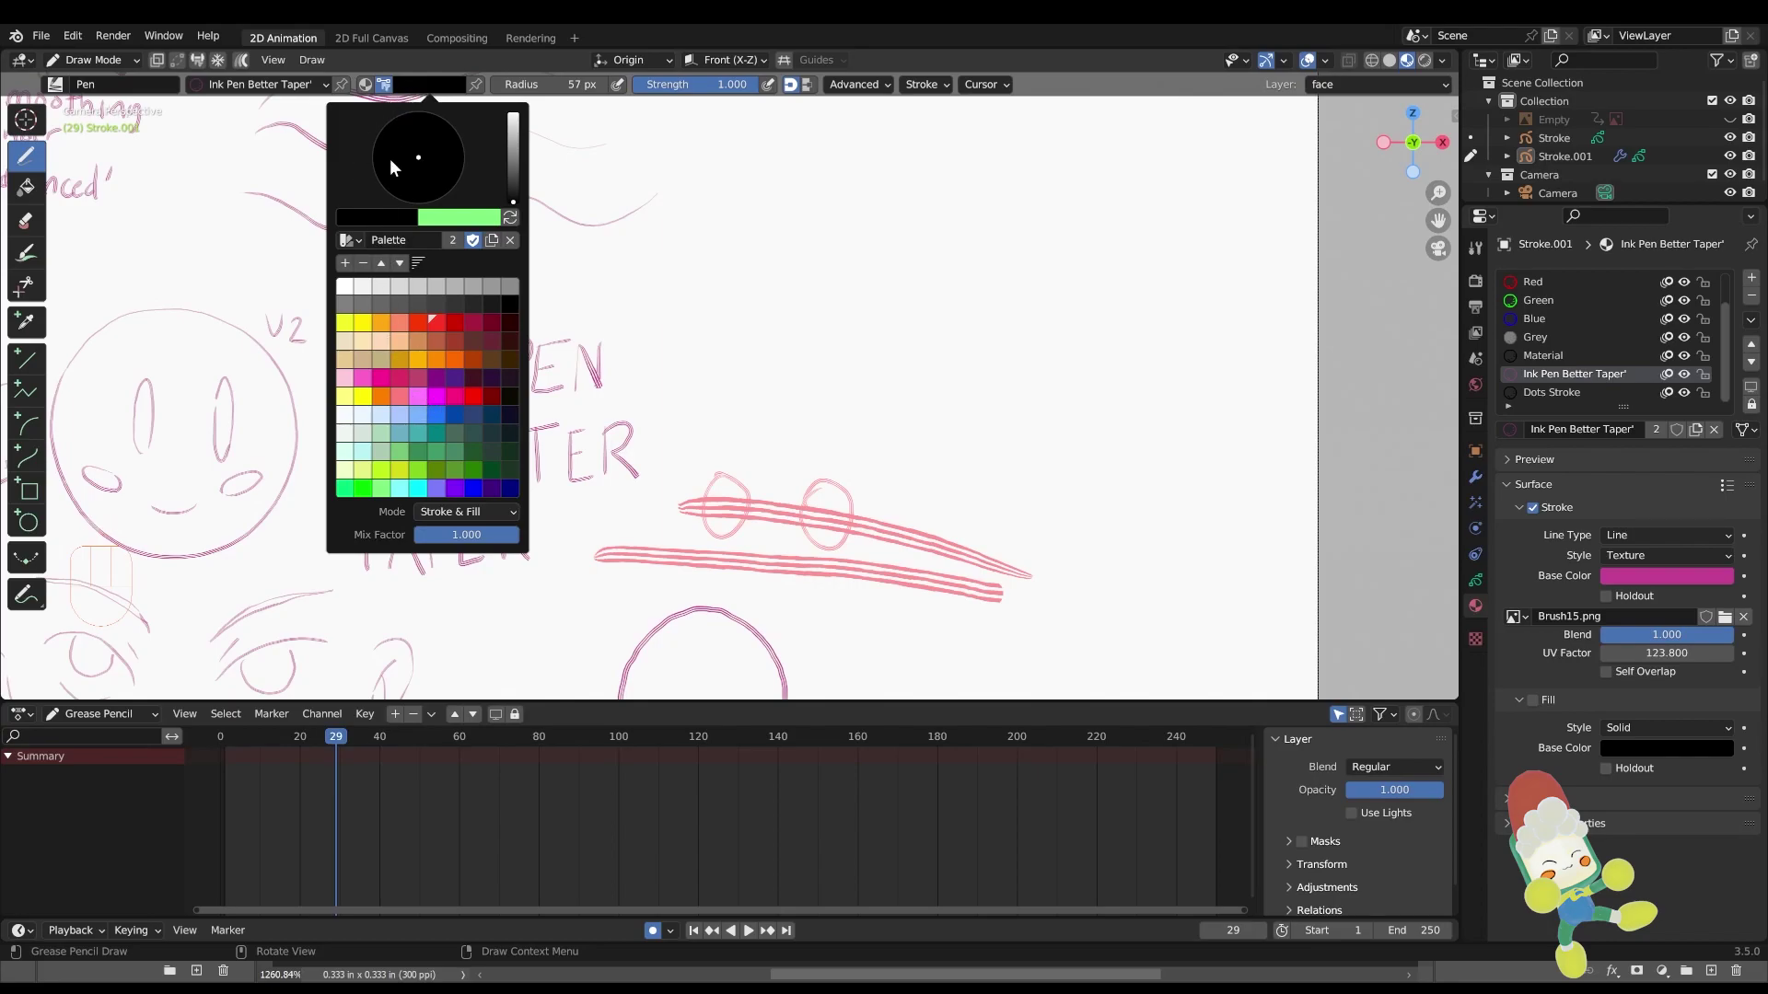
click(380, 402)
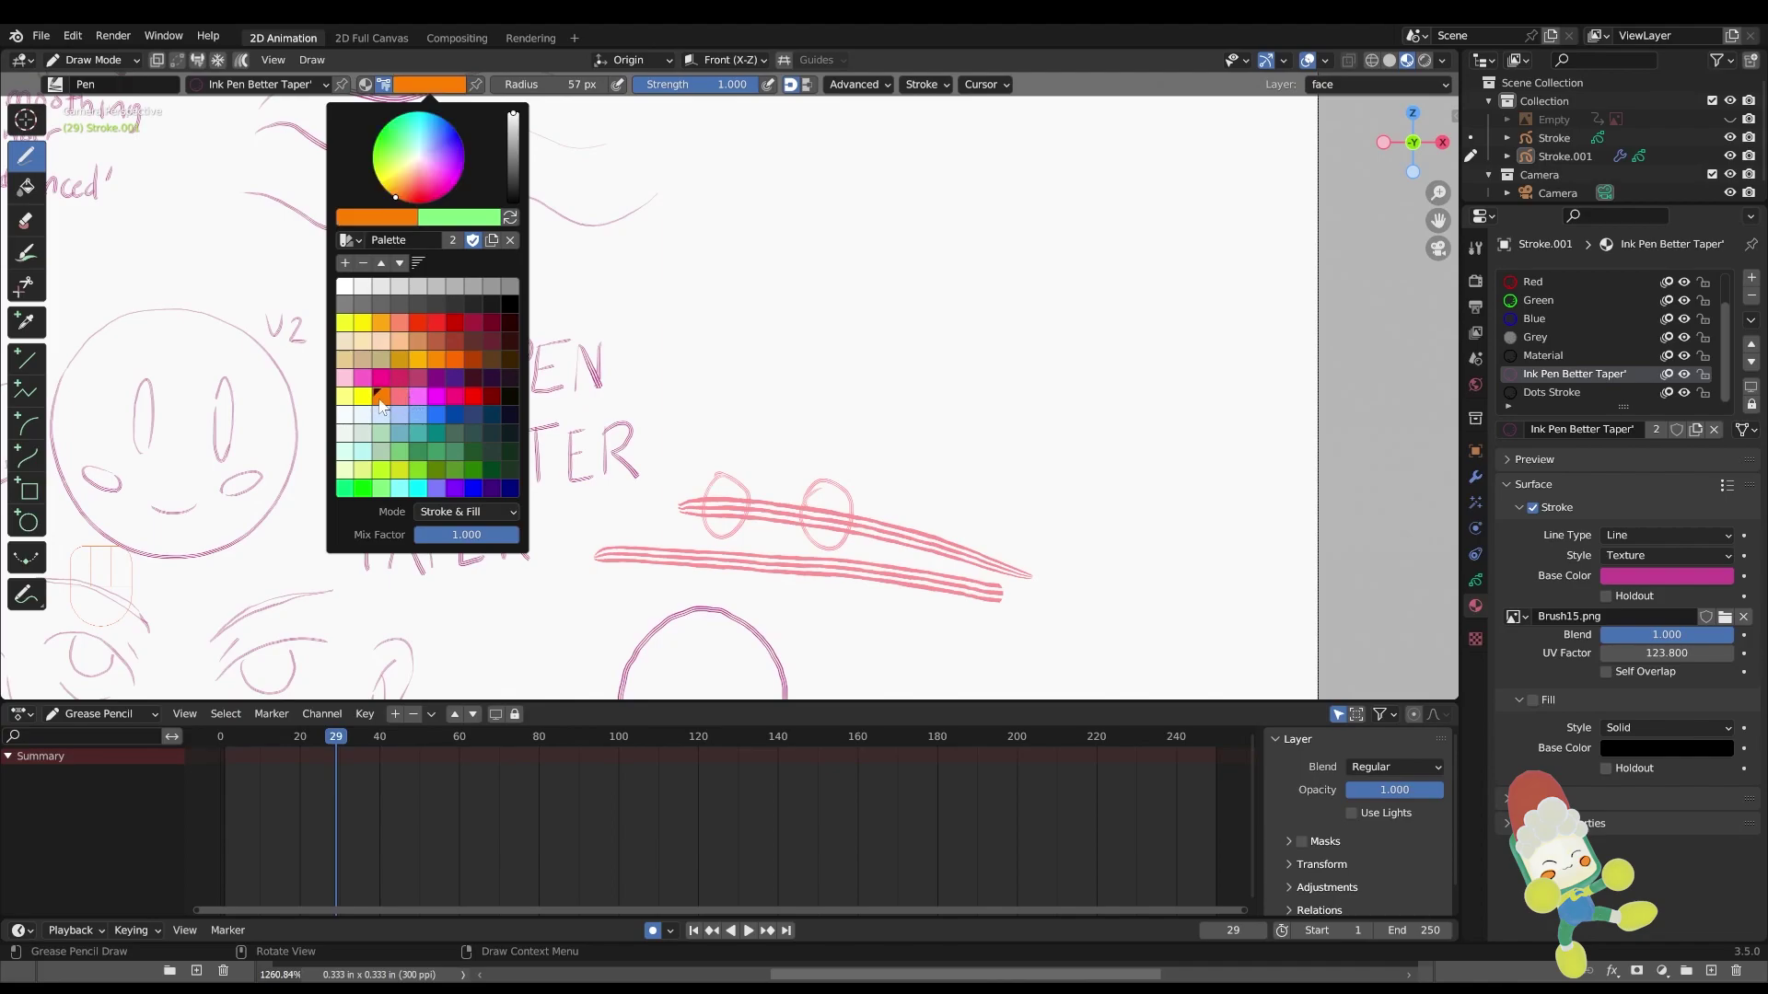
mouse_move(680, 243)
mouse_down()
mouse_move(1171, 419)
mouse_move(1195, 450)
mouse_move(624, 245)
mouse_move(1130, 442)
mouse_up()
key(ctrl+z)
key(ctrl+z)
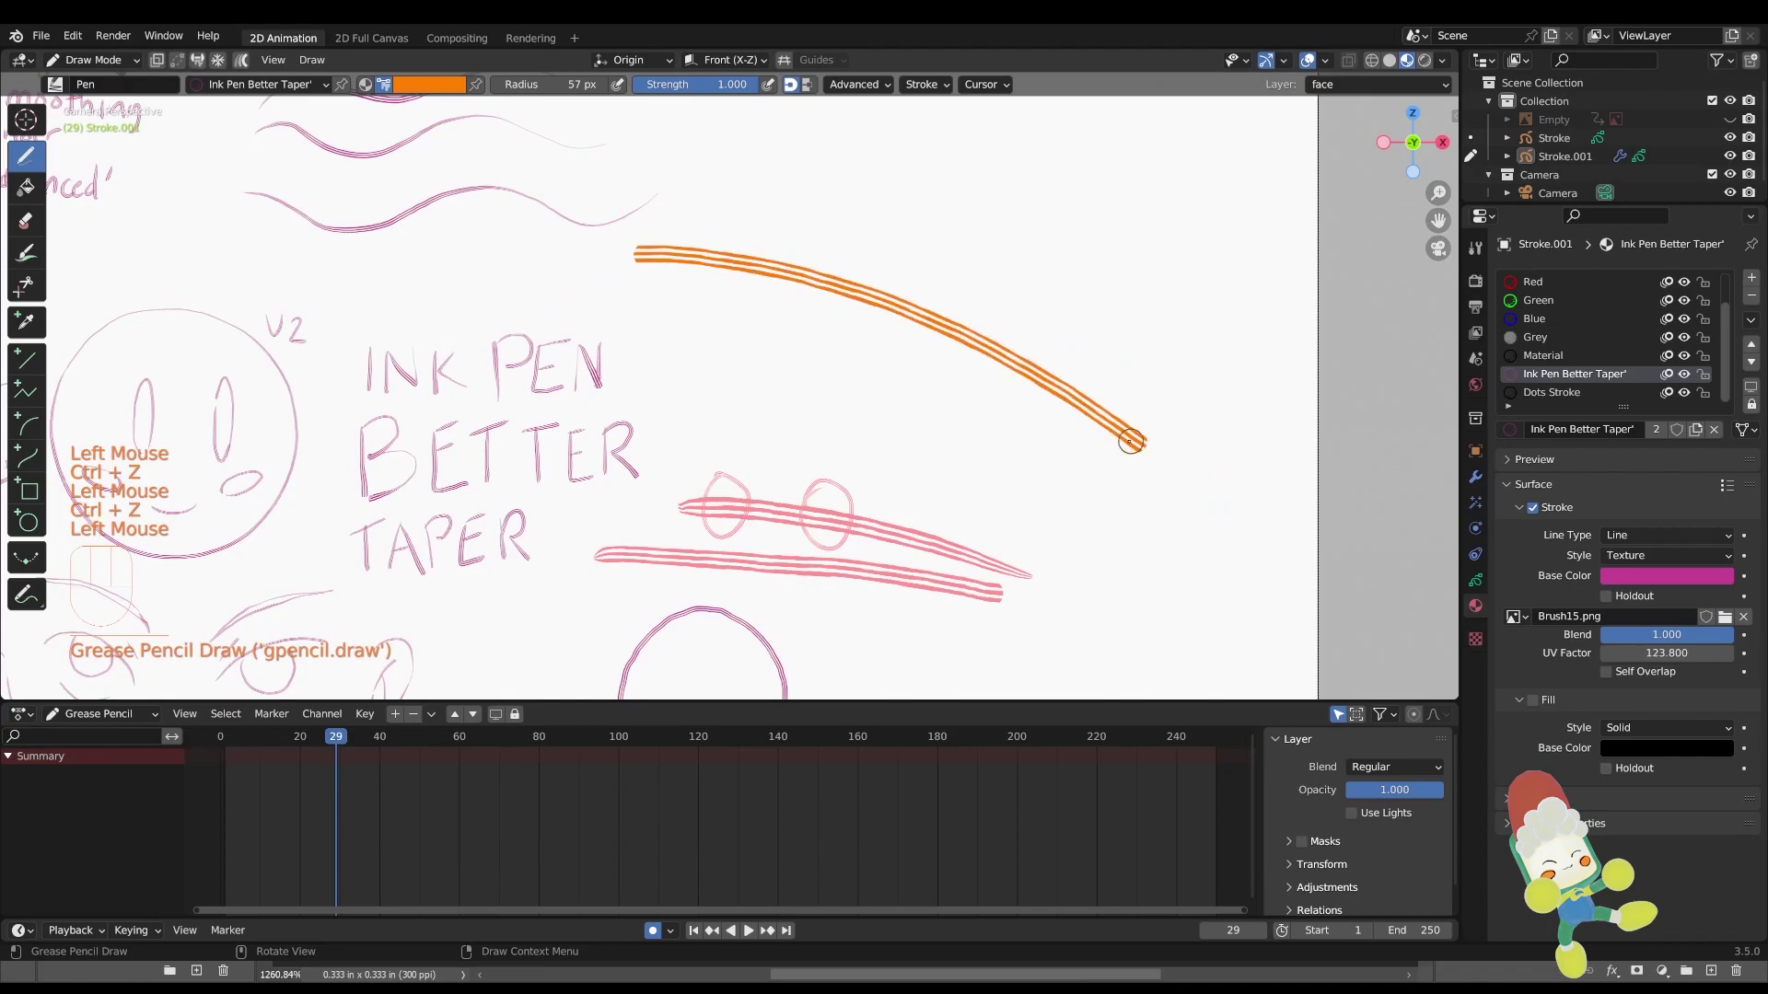
Switch to Sculpt Mode and enlarge the Push brush to a radius of 261 px, trying it on the orange stroke
click(74, 62)
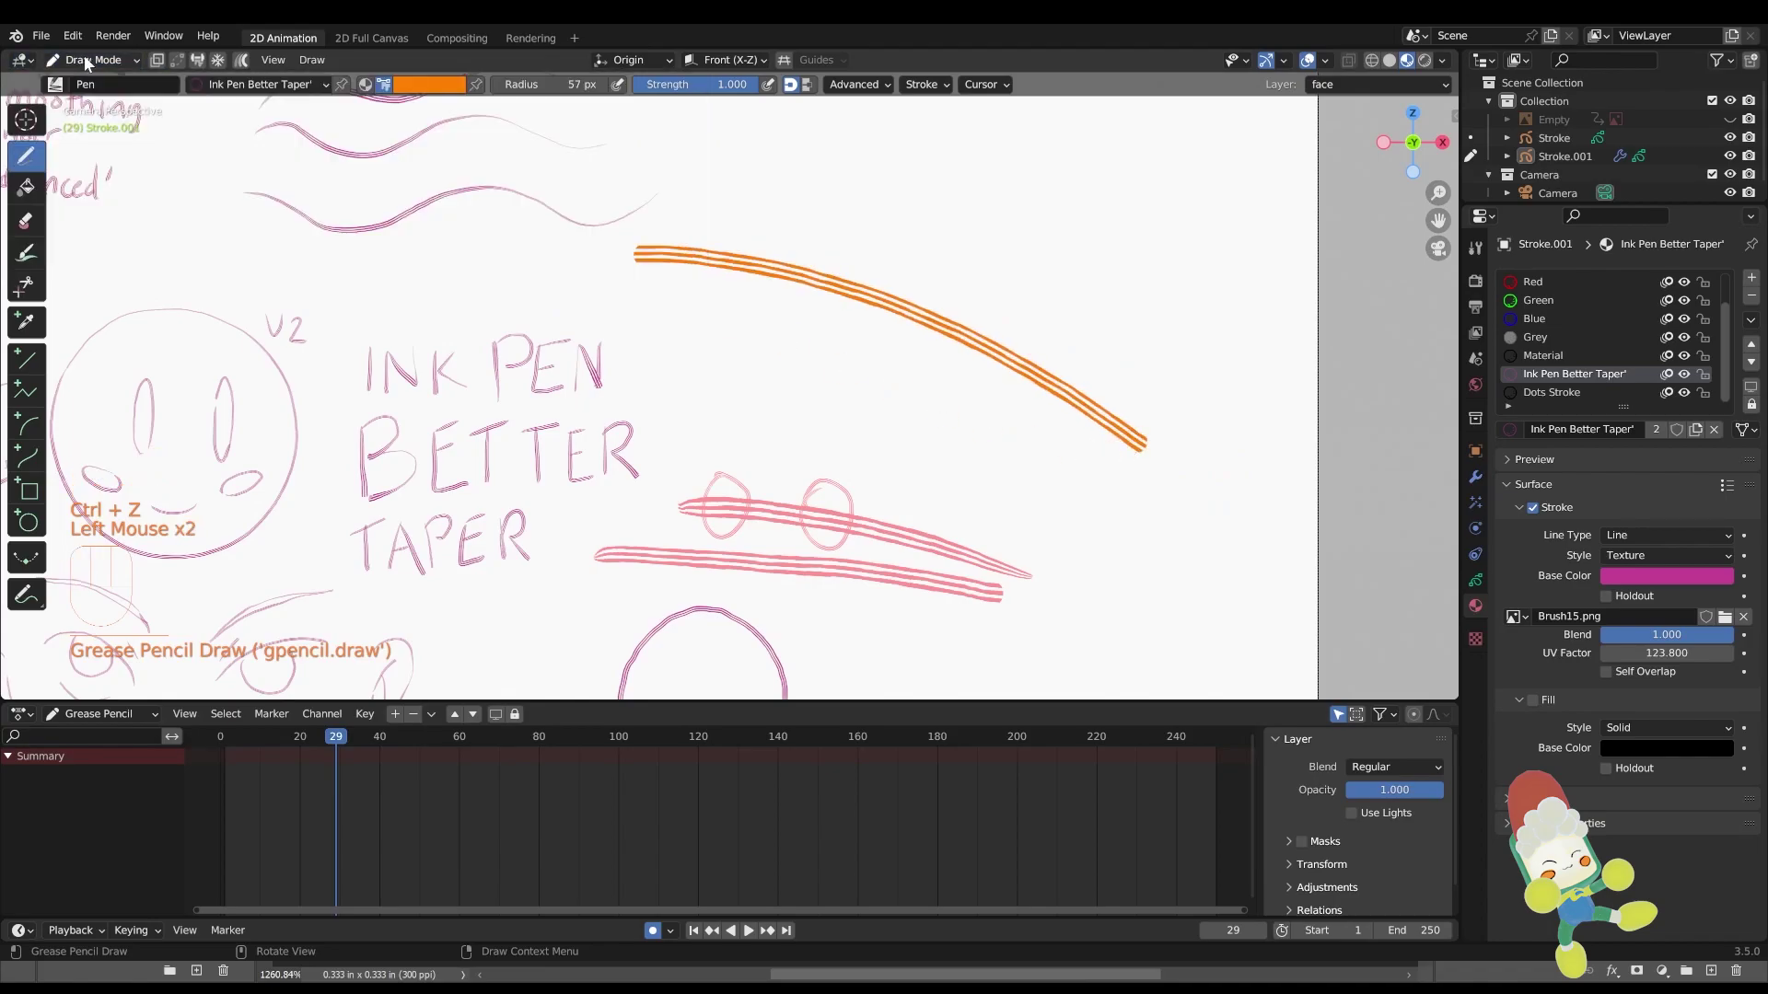
click(85, 59)
click(70, 121)
key(bracketright)
key(bracketright)
key(bracketright)
drag(778, 299, 914, 330)
key(ctrl+z)
key(bracketright)
Push the orange stroke upward at several points along its length to reshape its curve
drag(1001, 401, 1019, 371)
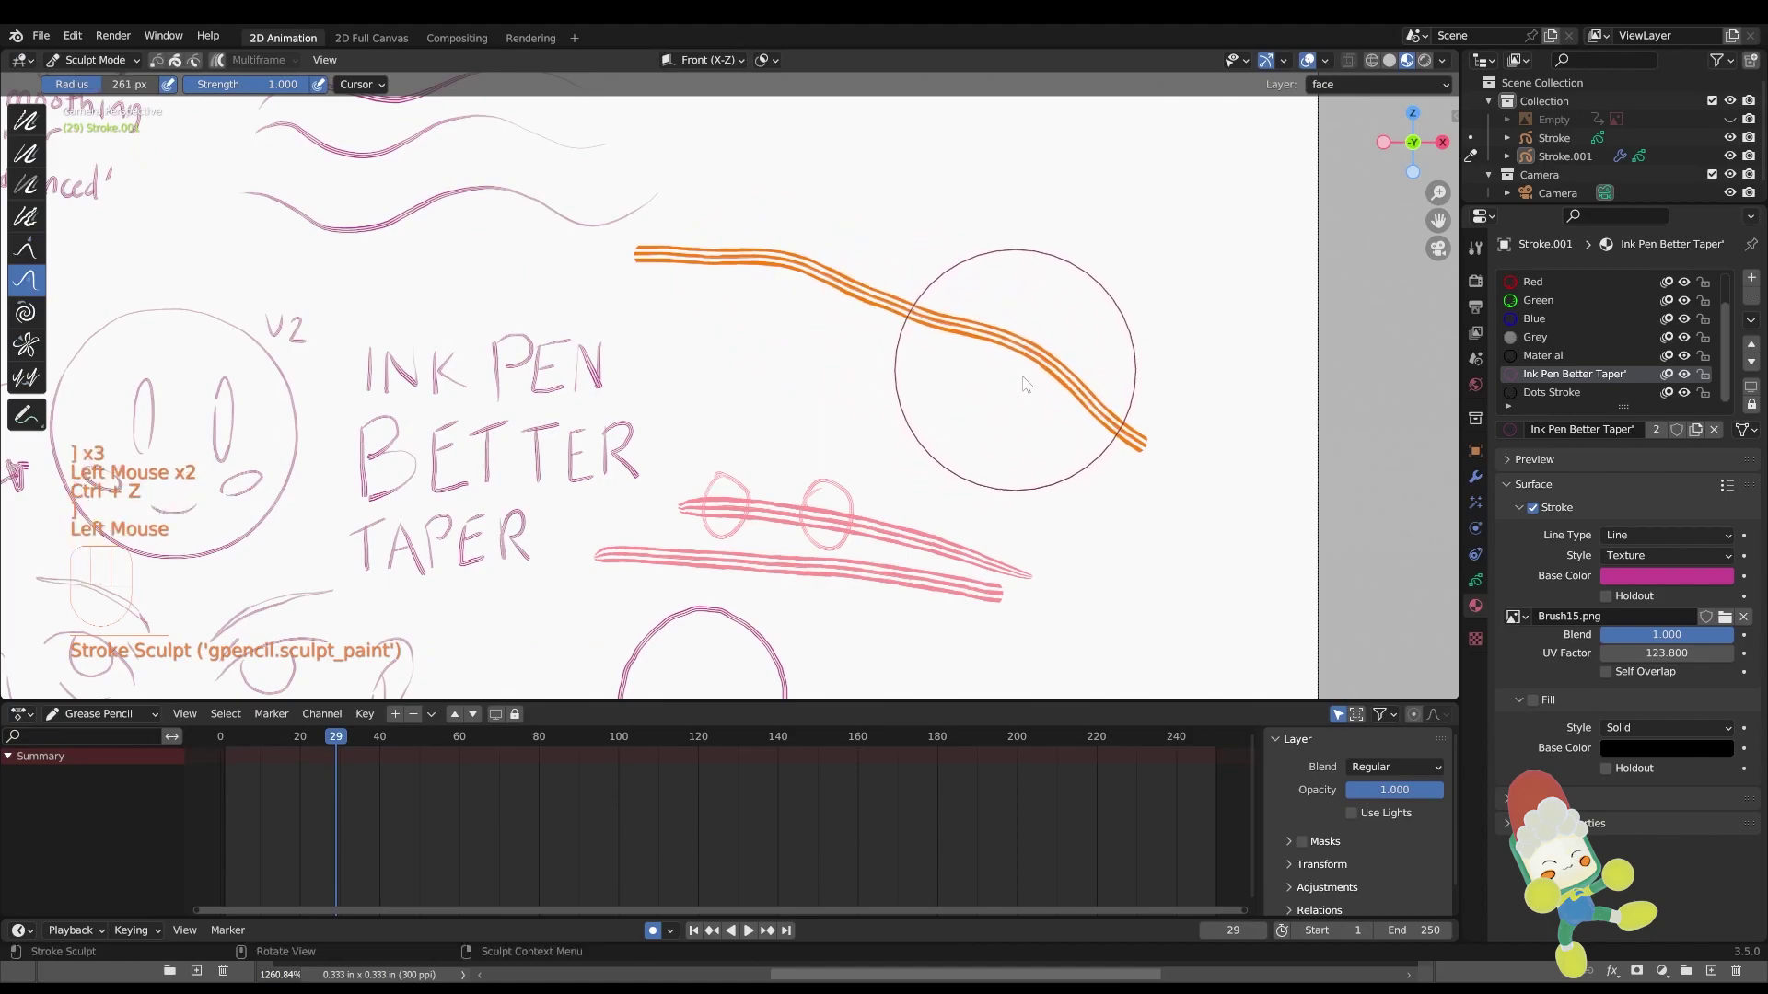
drag(1082, 435, 1082, 405)
drag(949, 348, 926, 317)
drag(872, 318, 860, 295)
drag(824, 299, 826, 284)
mouse_move(872, 309)
mouse_down()
mouse_move(887, 304)
mouse_move(714, 276)
mouse_move(636, 221)
mouse_up()
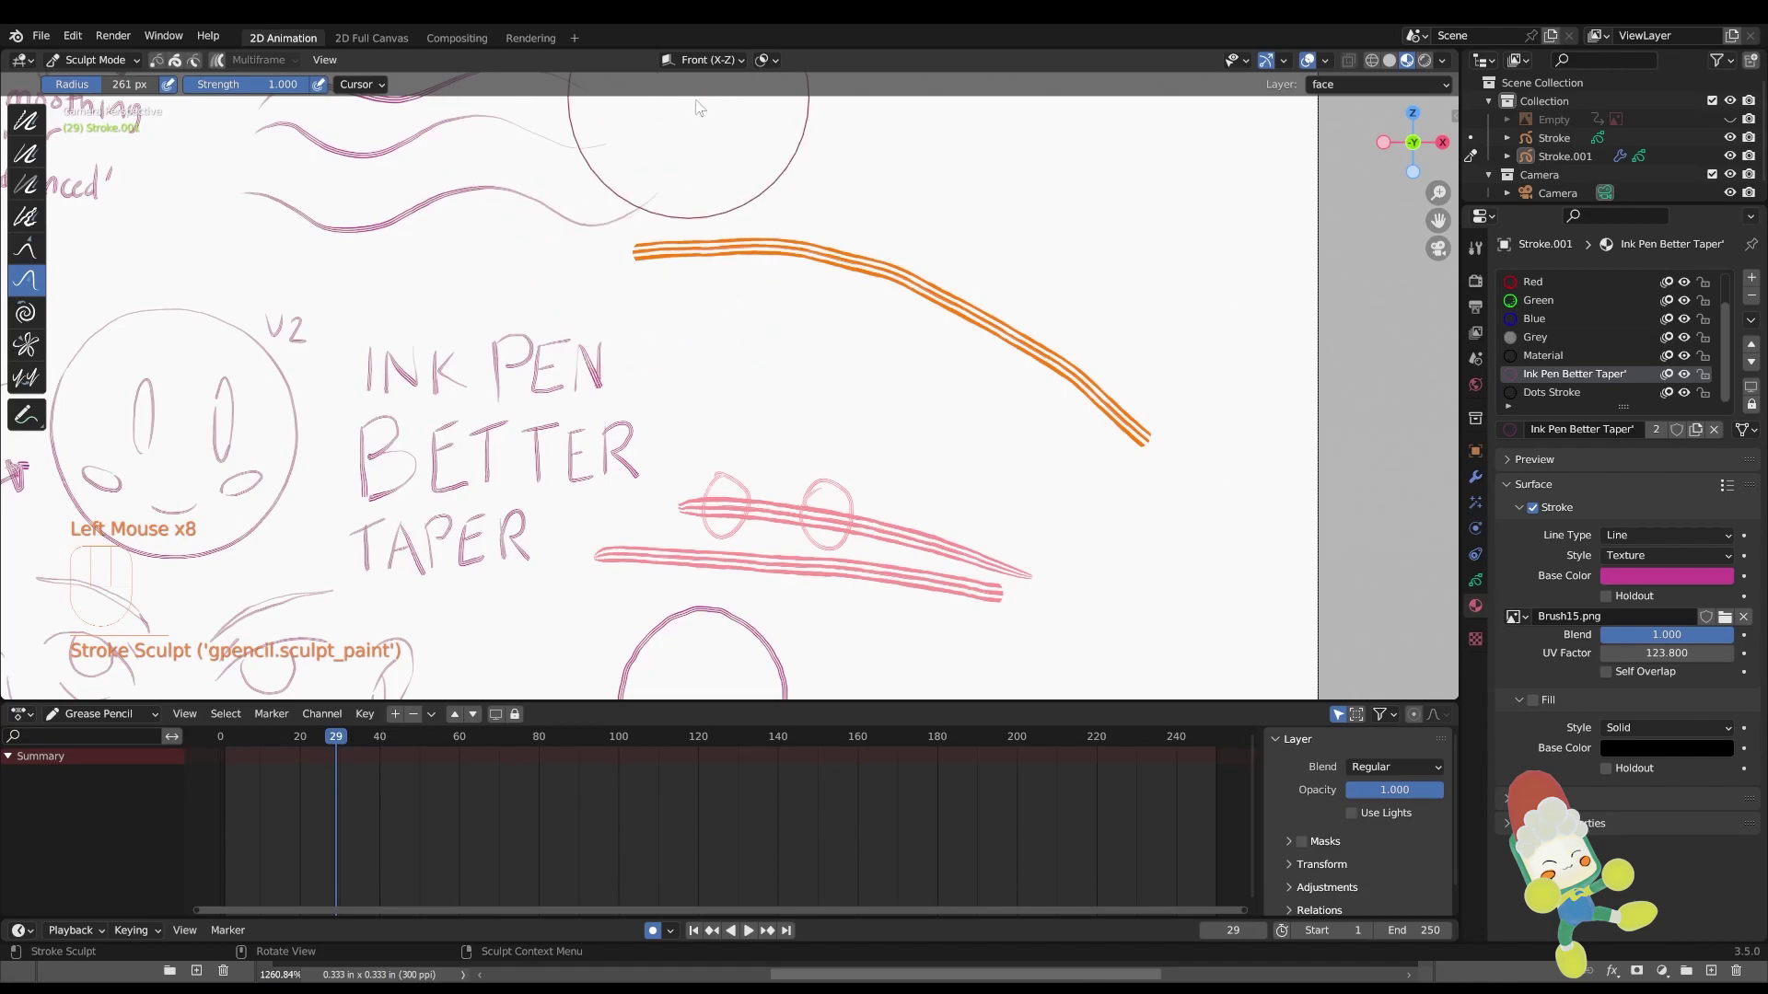
Play back the animation and change the Dope Sheet area to a Timeline editor
key(space)
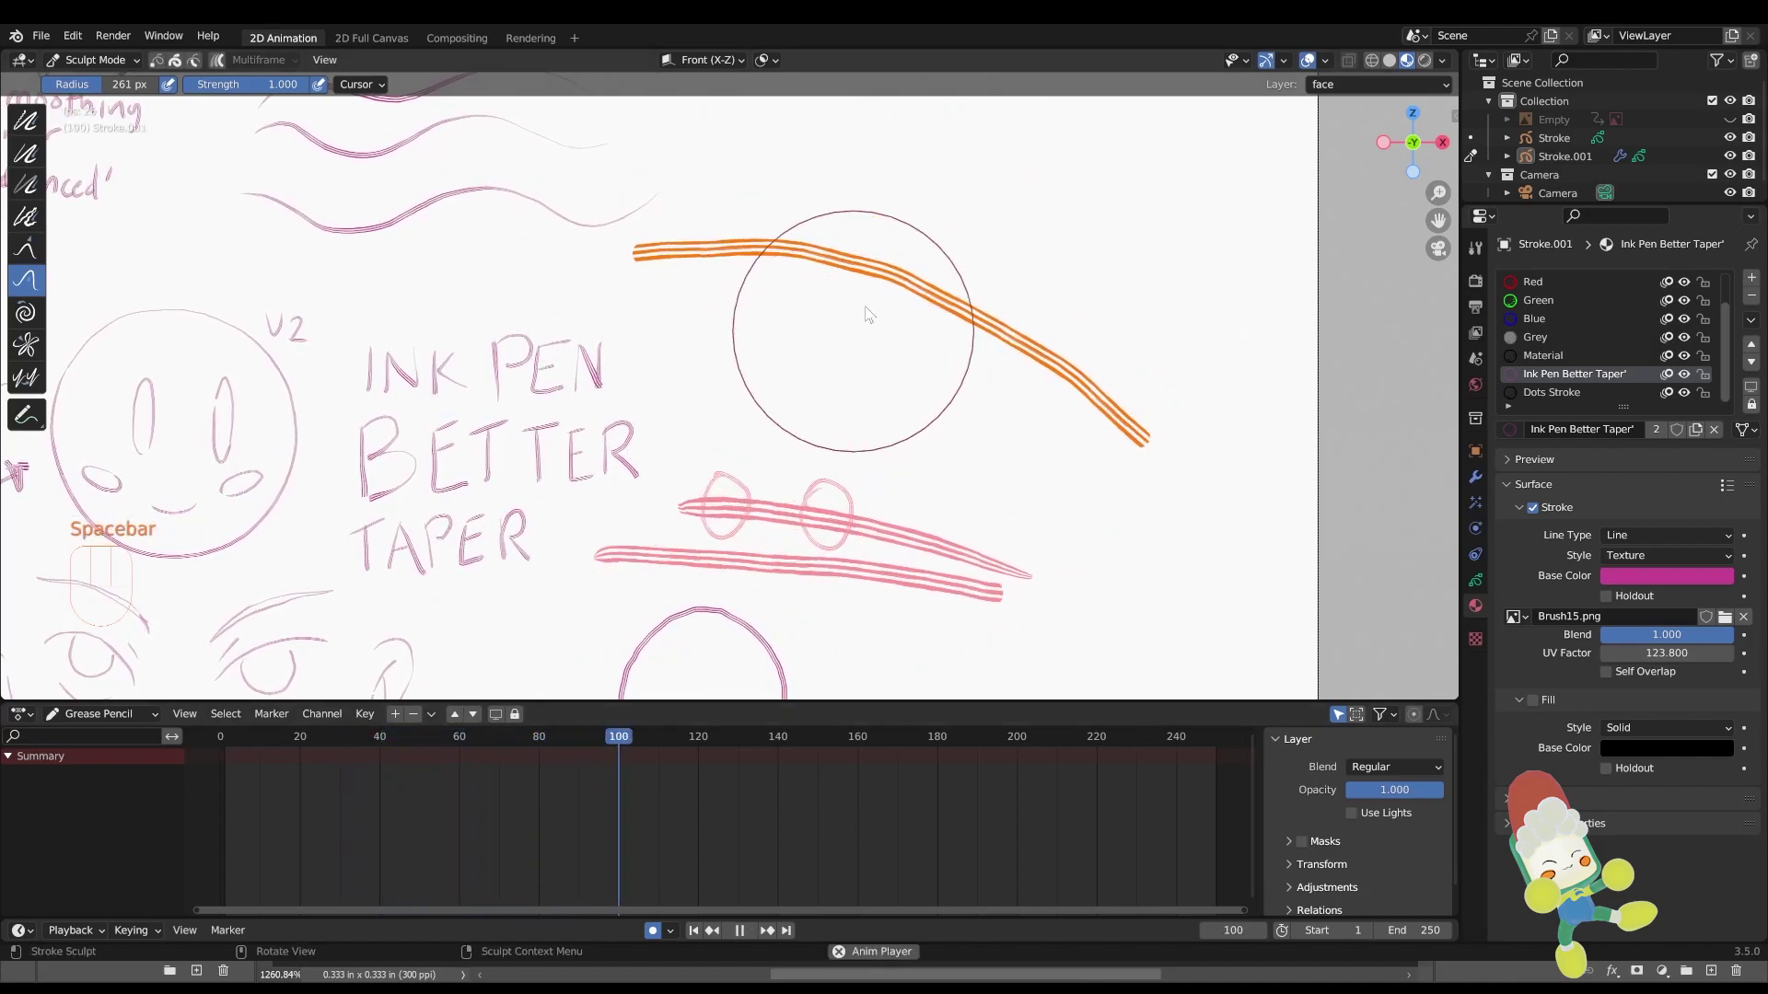
click(21, 714)
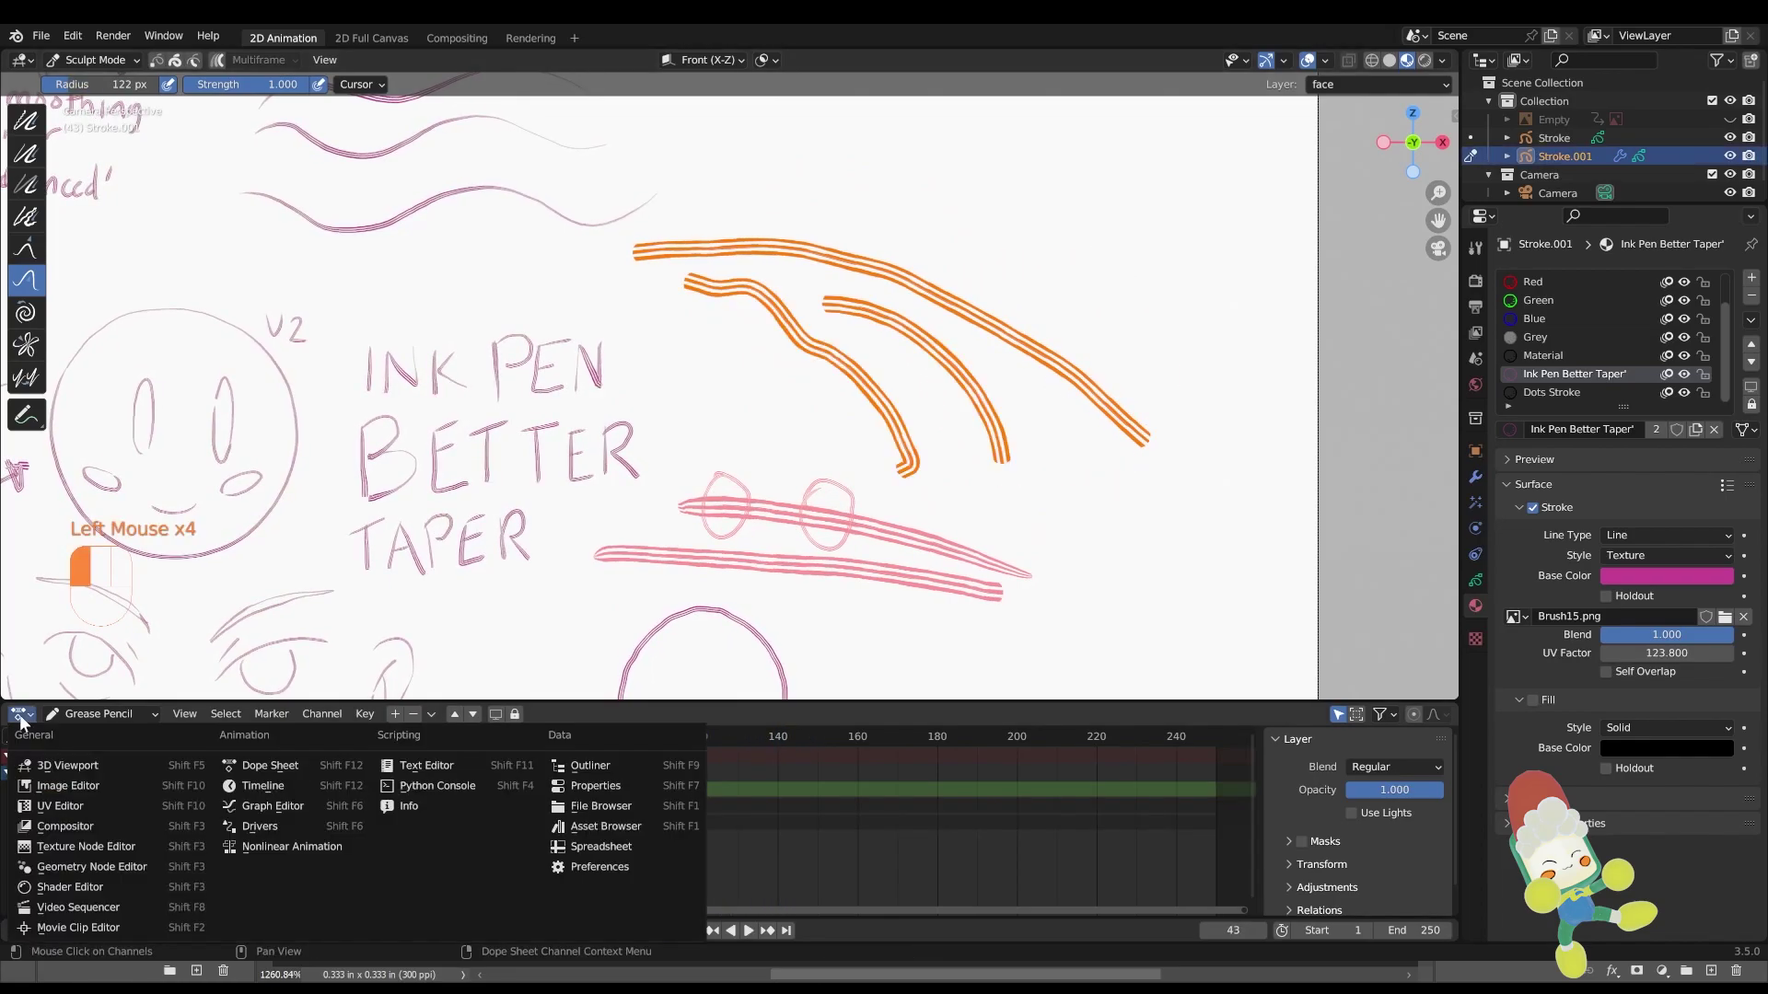
click(266, 785)
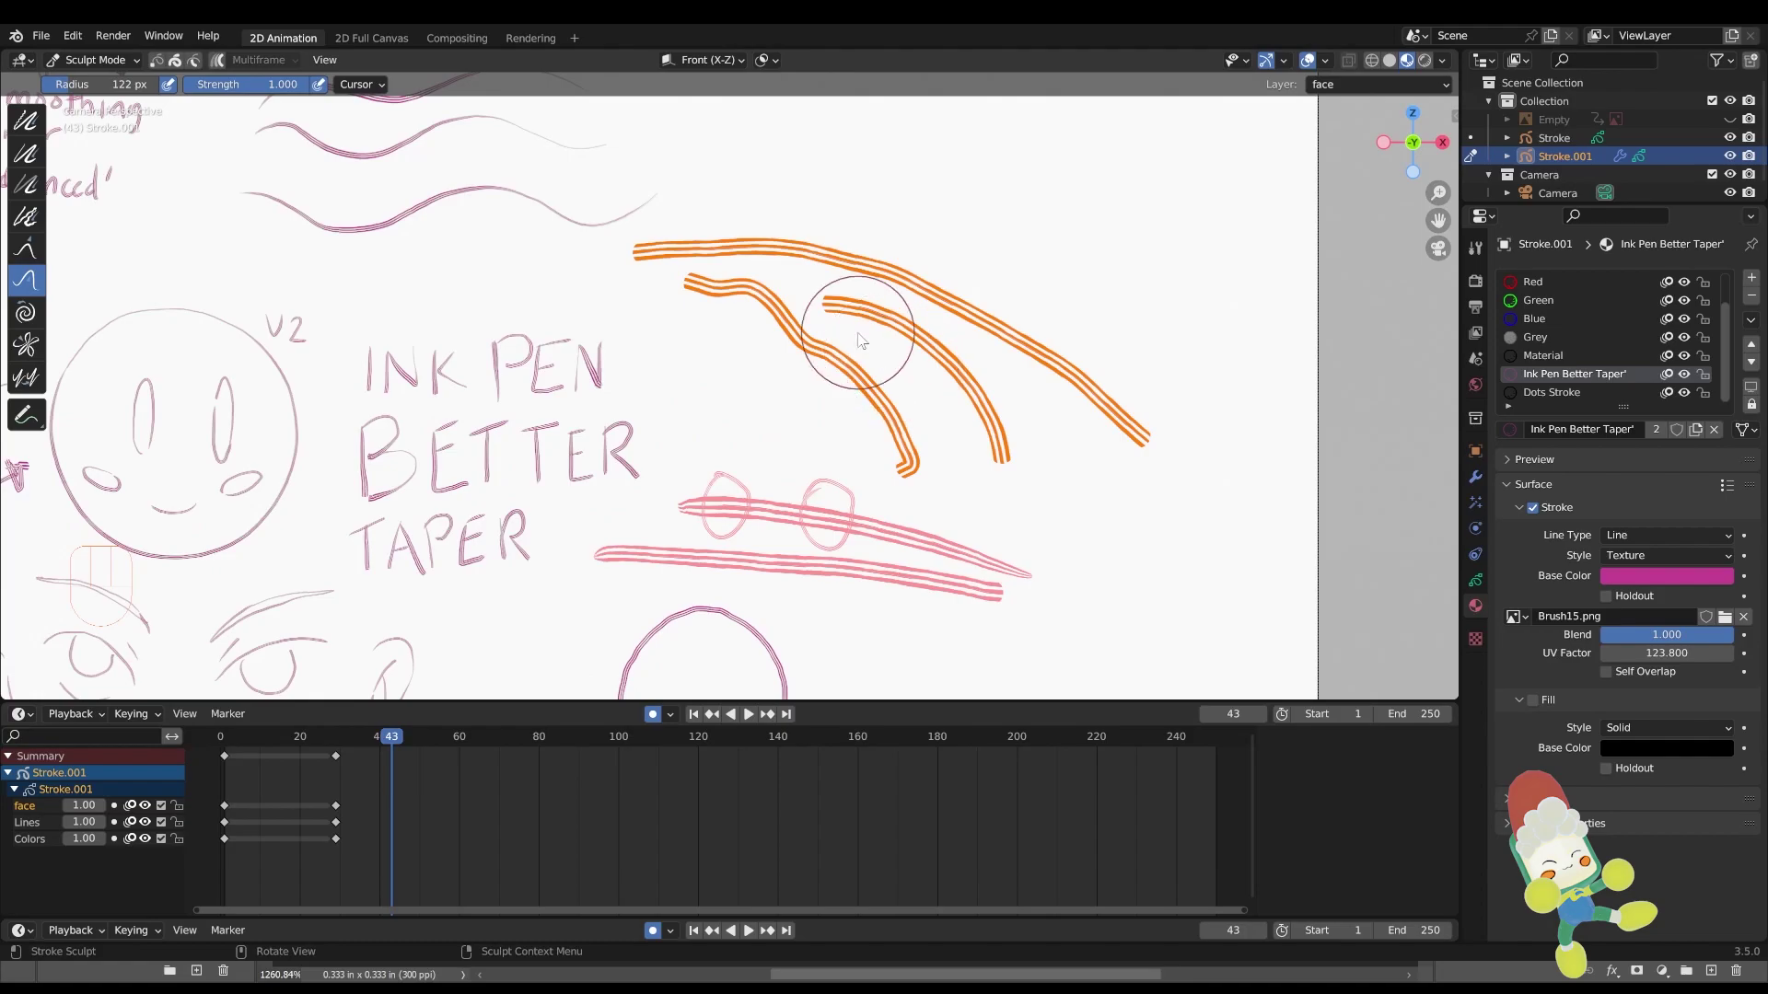
Push the orange strokes into different wavy shapes at frames 43, 55, 60 and 67
mouse_move(808, 356)
mouse_down()
mouse_move(836, 300)
mouse_move(818, 345)
mouse_move(819, 326)
mouse_move(781, 347)
mouse_up()
click(439, 737)
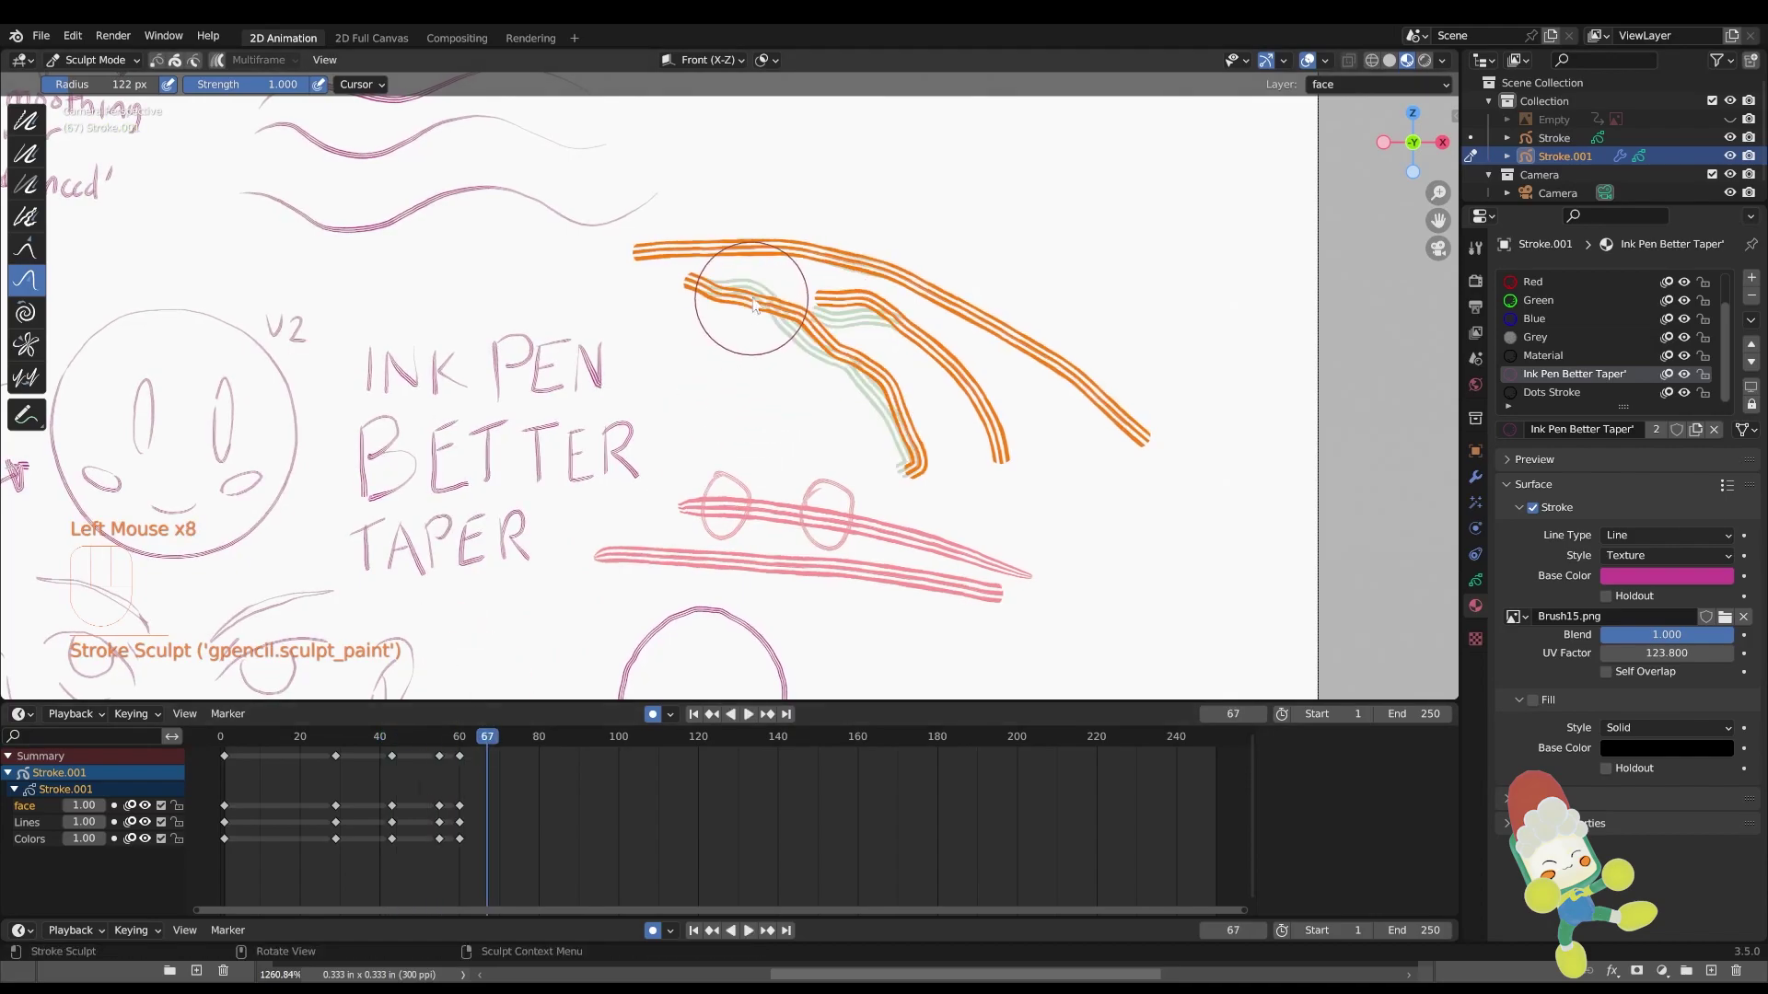
mouse_move(738, 295)
mouse_down()
mouse_move(746, 316)
mouse_move(788, 319)
mouse_move(773, 340)
mouse_up()
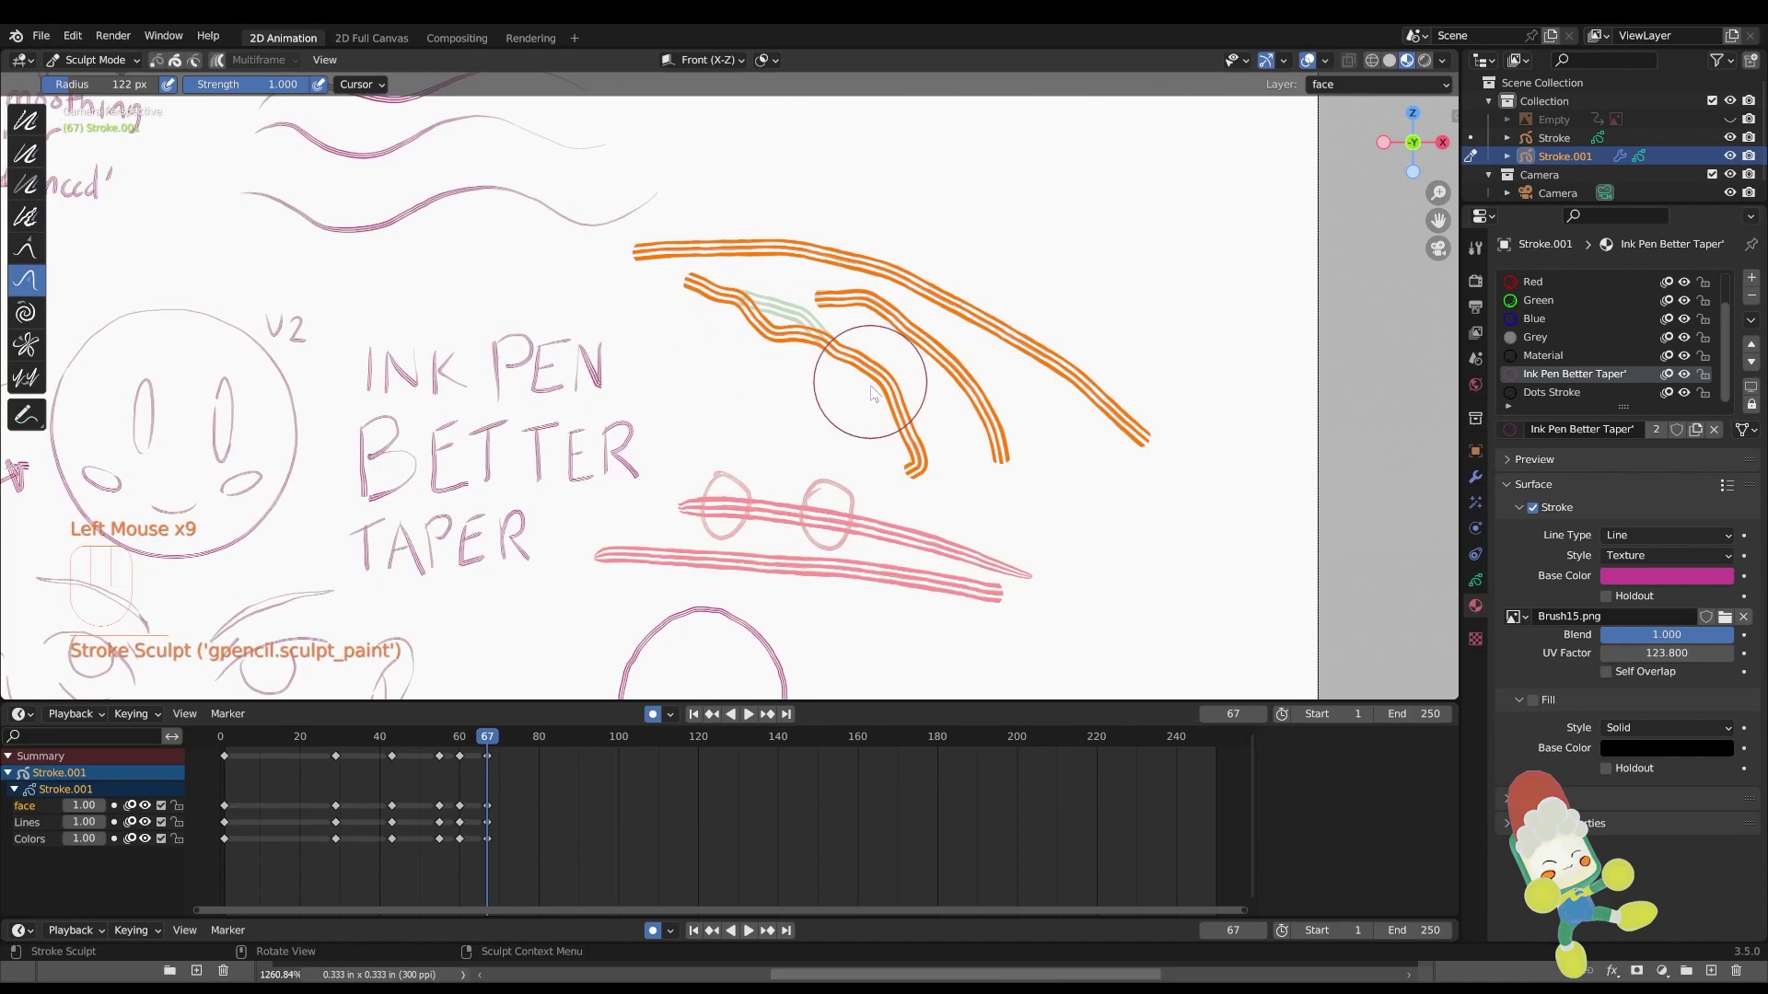
drag(869, 381, 878, 372)
drag(870, 312, 892, 305)
drag(935, 366, 944, 353)
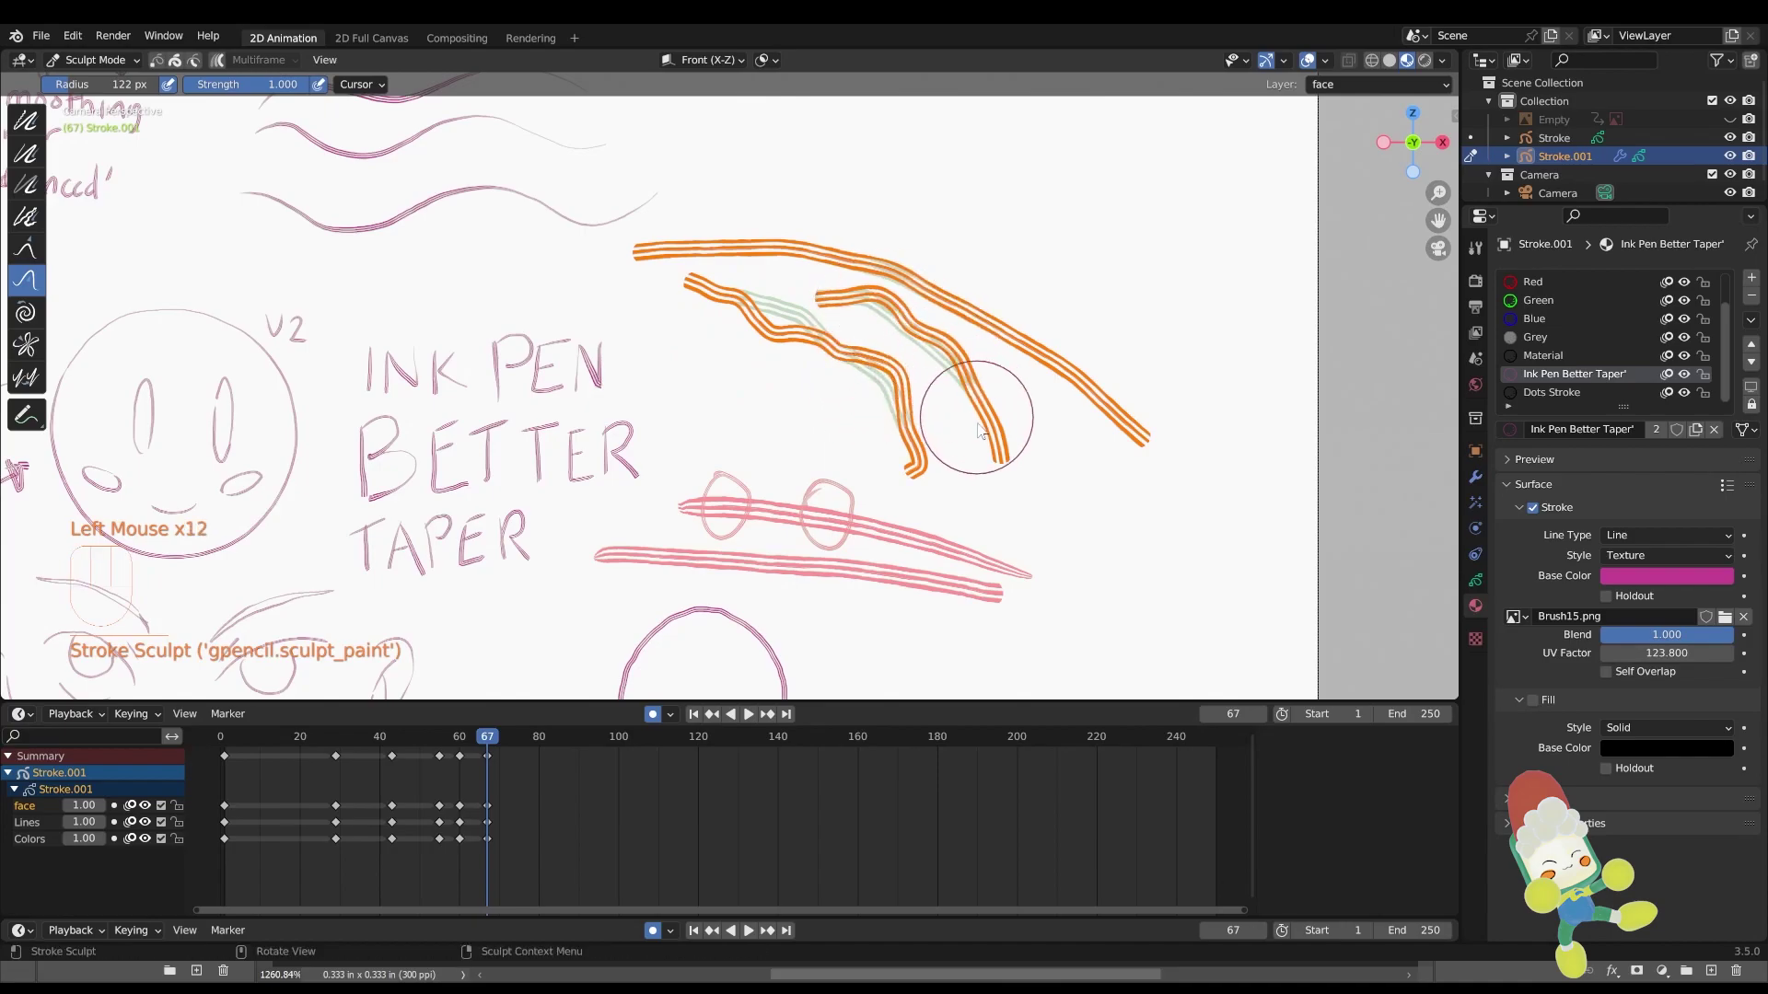
drag(979, 417, 991, 424)
drag(962, 322, 939, 304)
Return to frame 55 in Draw Mode, enable Multiframe editing and select the keyframes at frames 55, 60 and 67
mouse_move(431, 778)
mouse_down()
mouse_move(462, 780)
mouse_move(427, 781)
mouse_up()
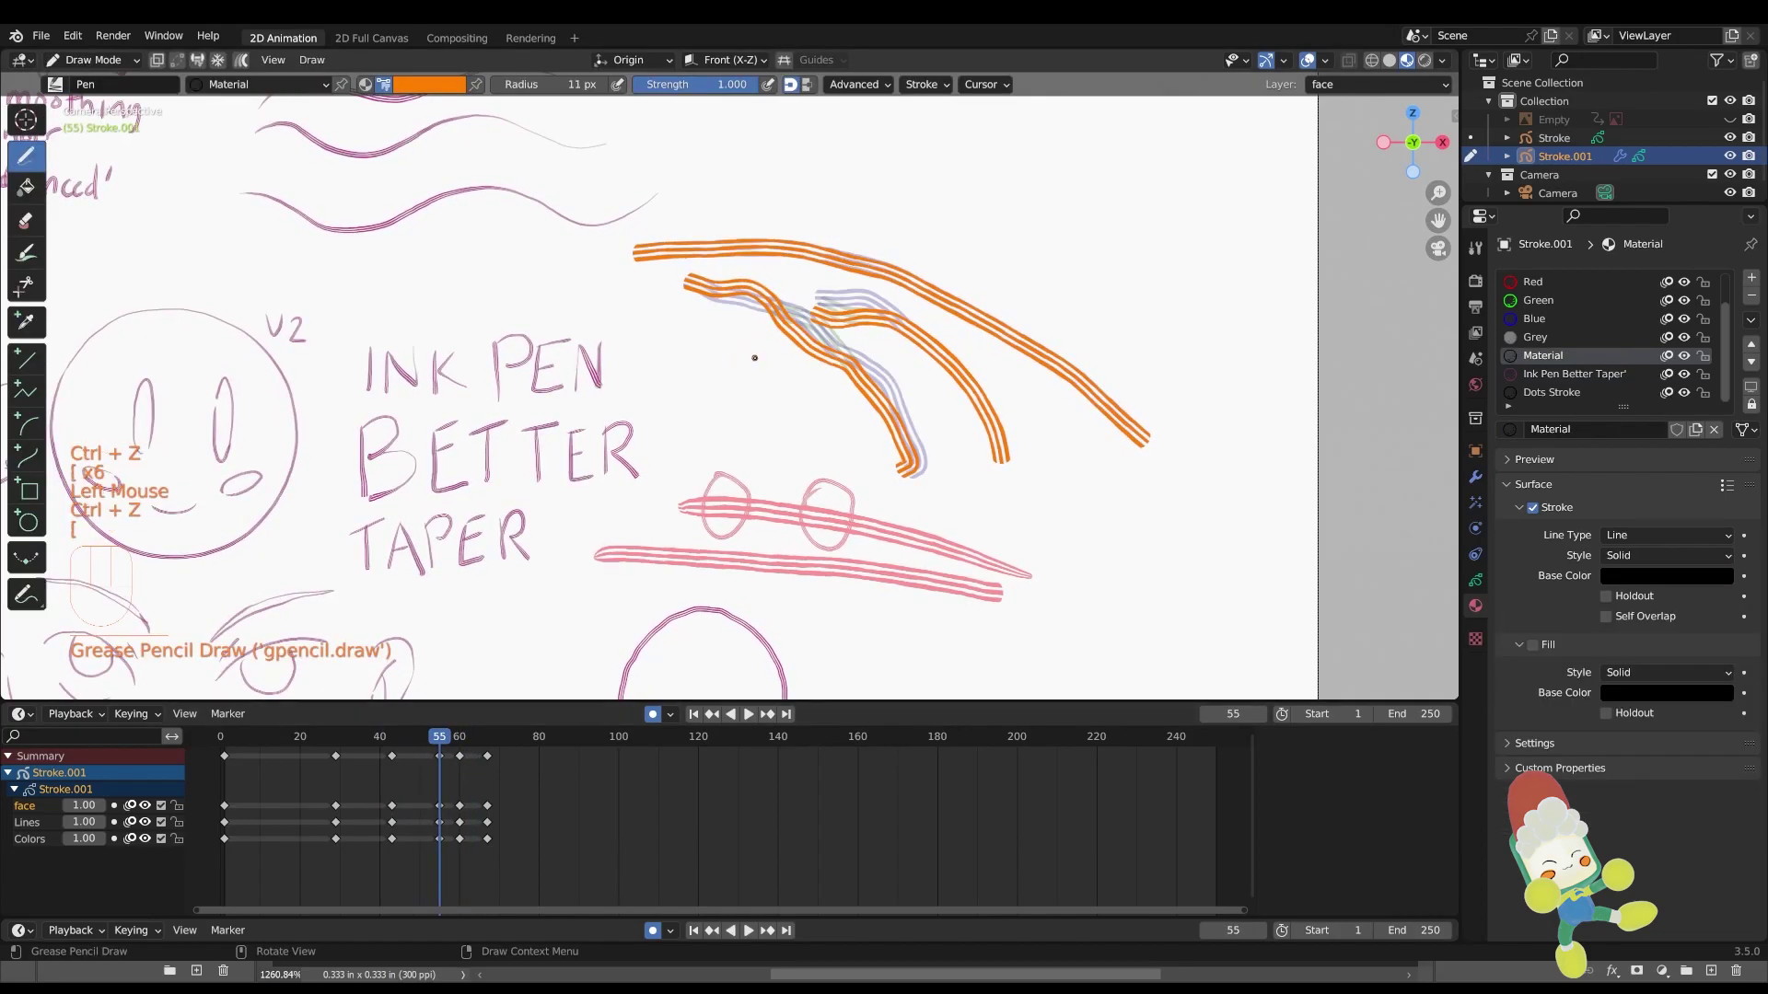
drag(761, 364, 767, 370)
key(ctrl+z)
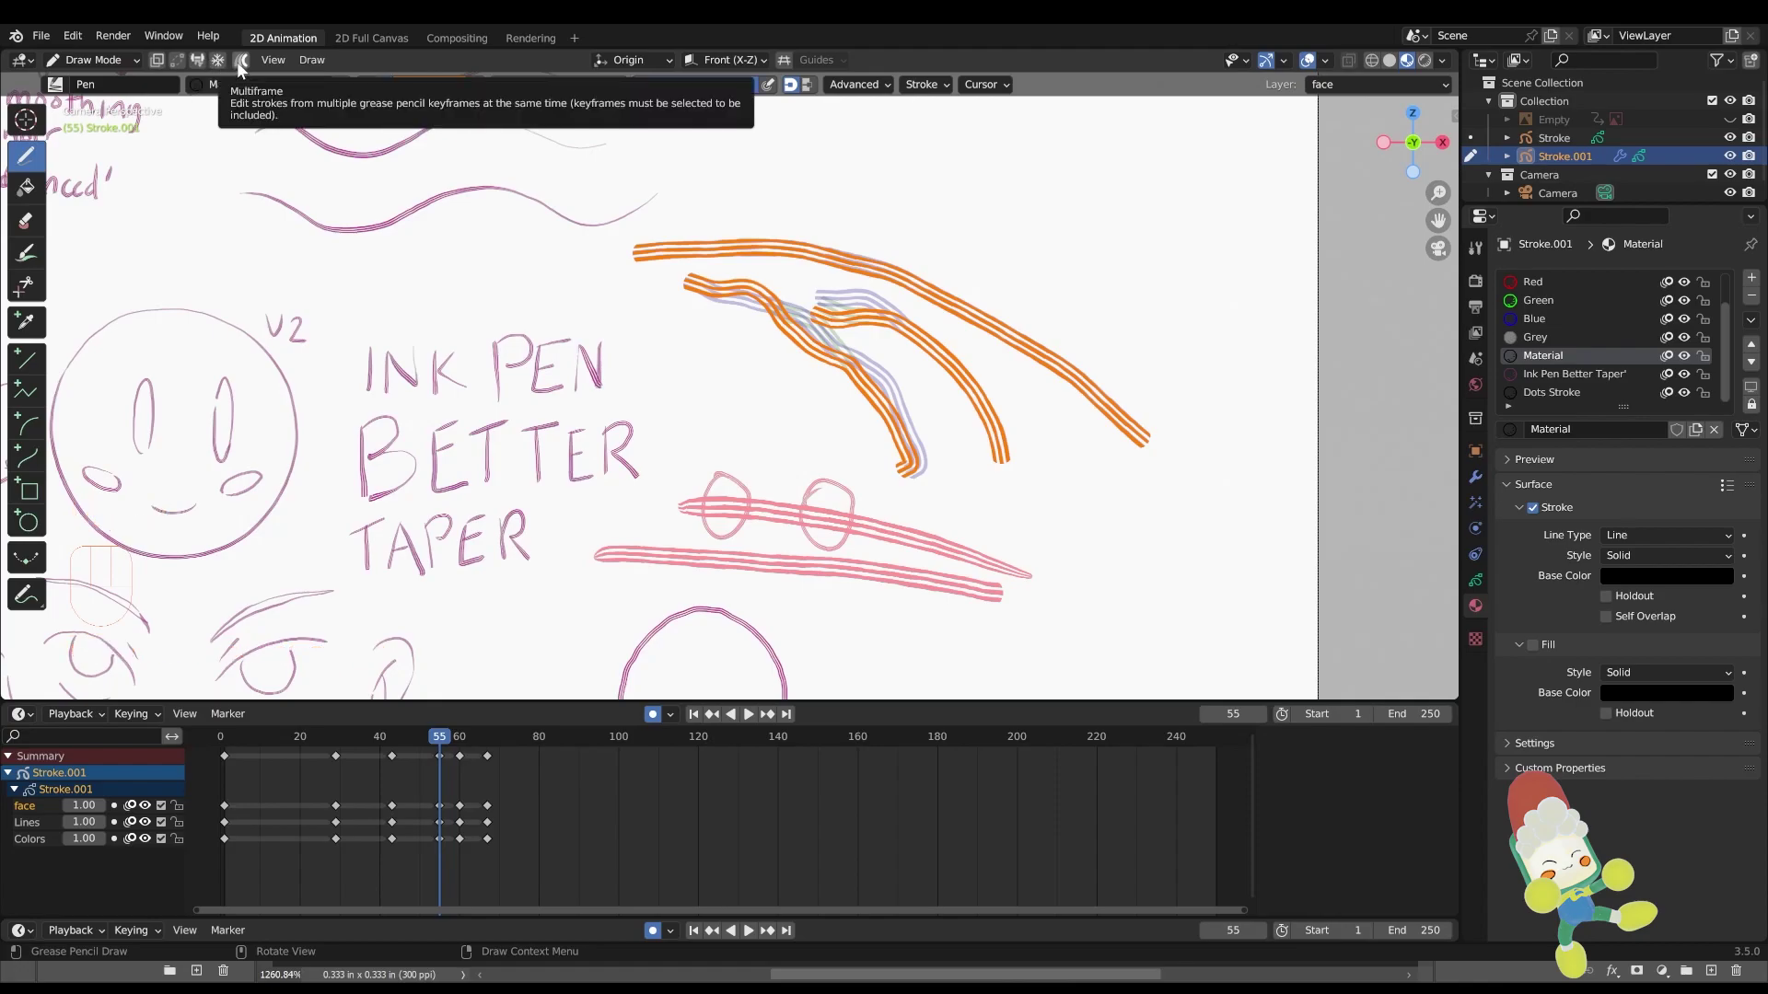
click(238, 62)
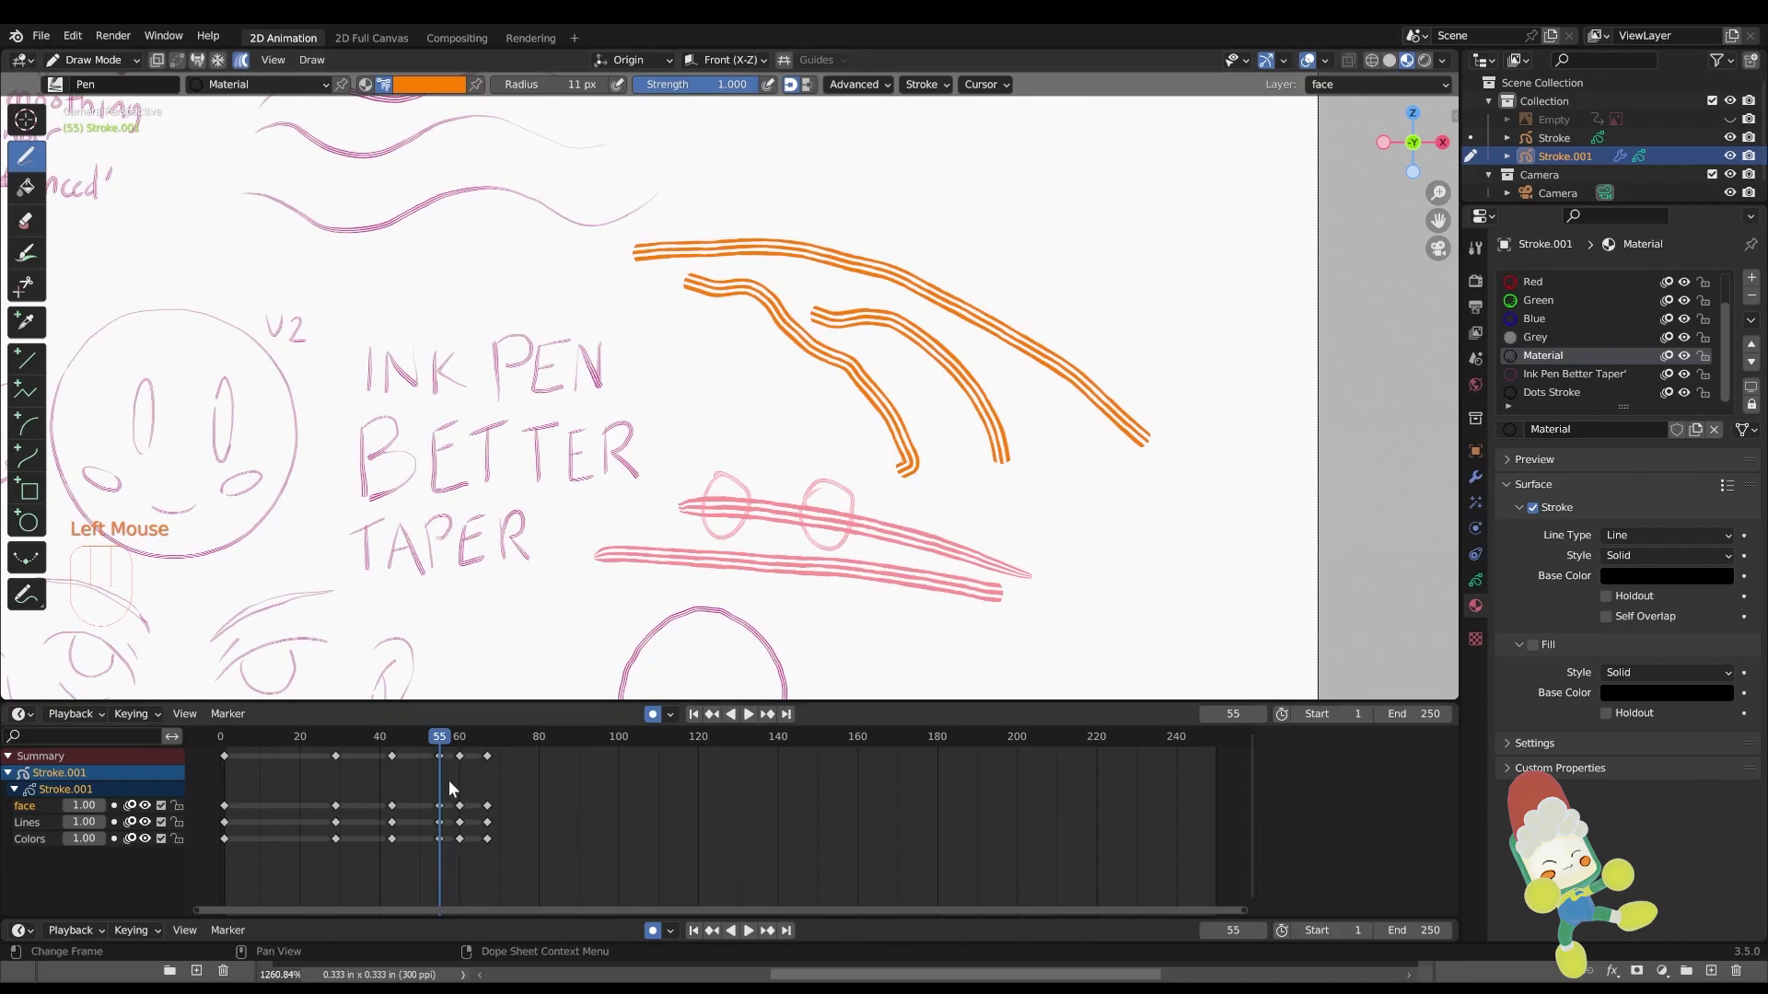
drag(426, 760, 506, 856)
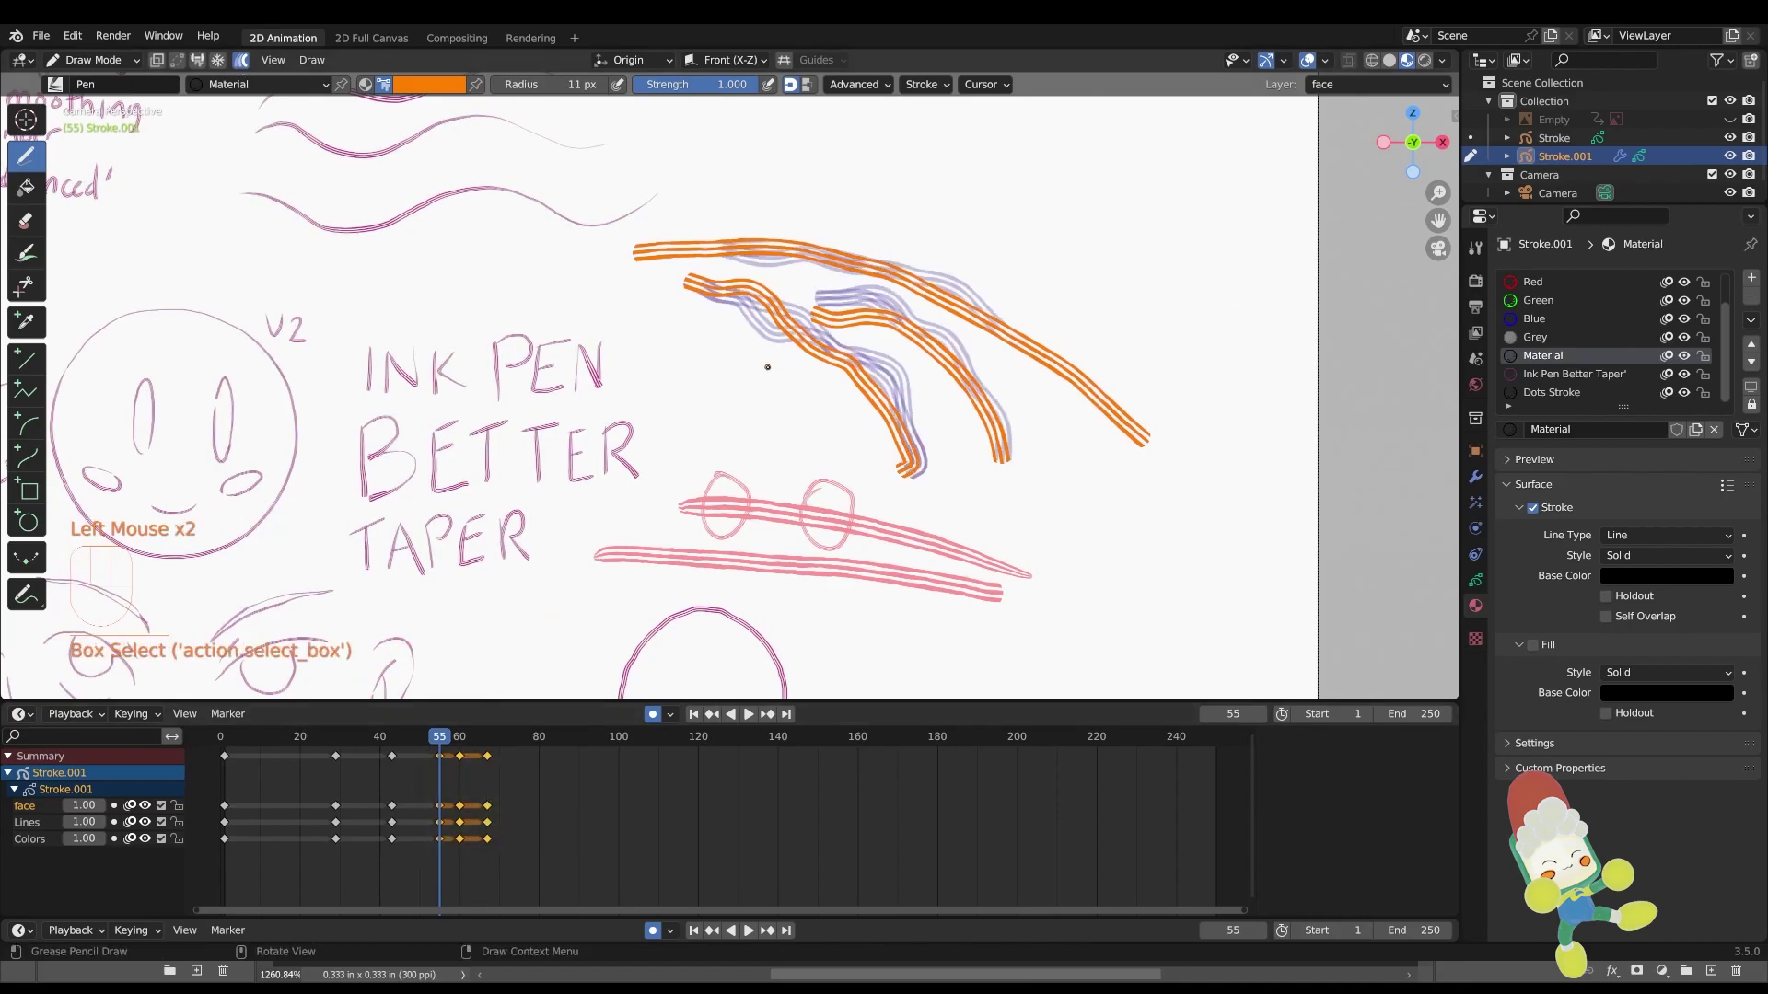
Draw a small orange figure with a round head, dot eyes, open mouth, raised arms and legs below the orange strokes
drag(752, 337, 714, 380)
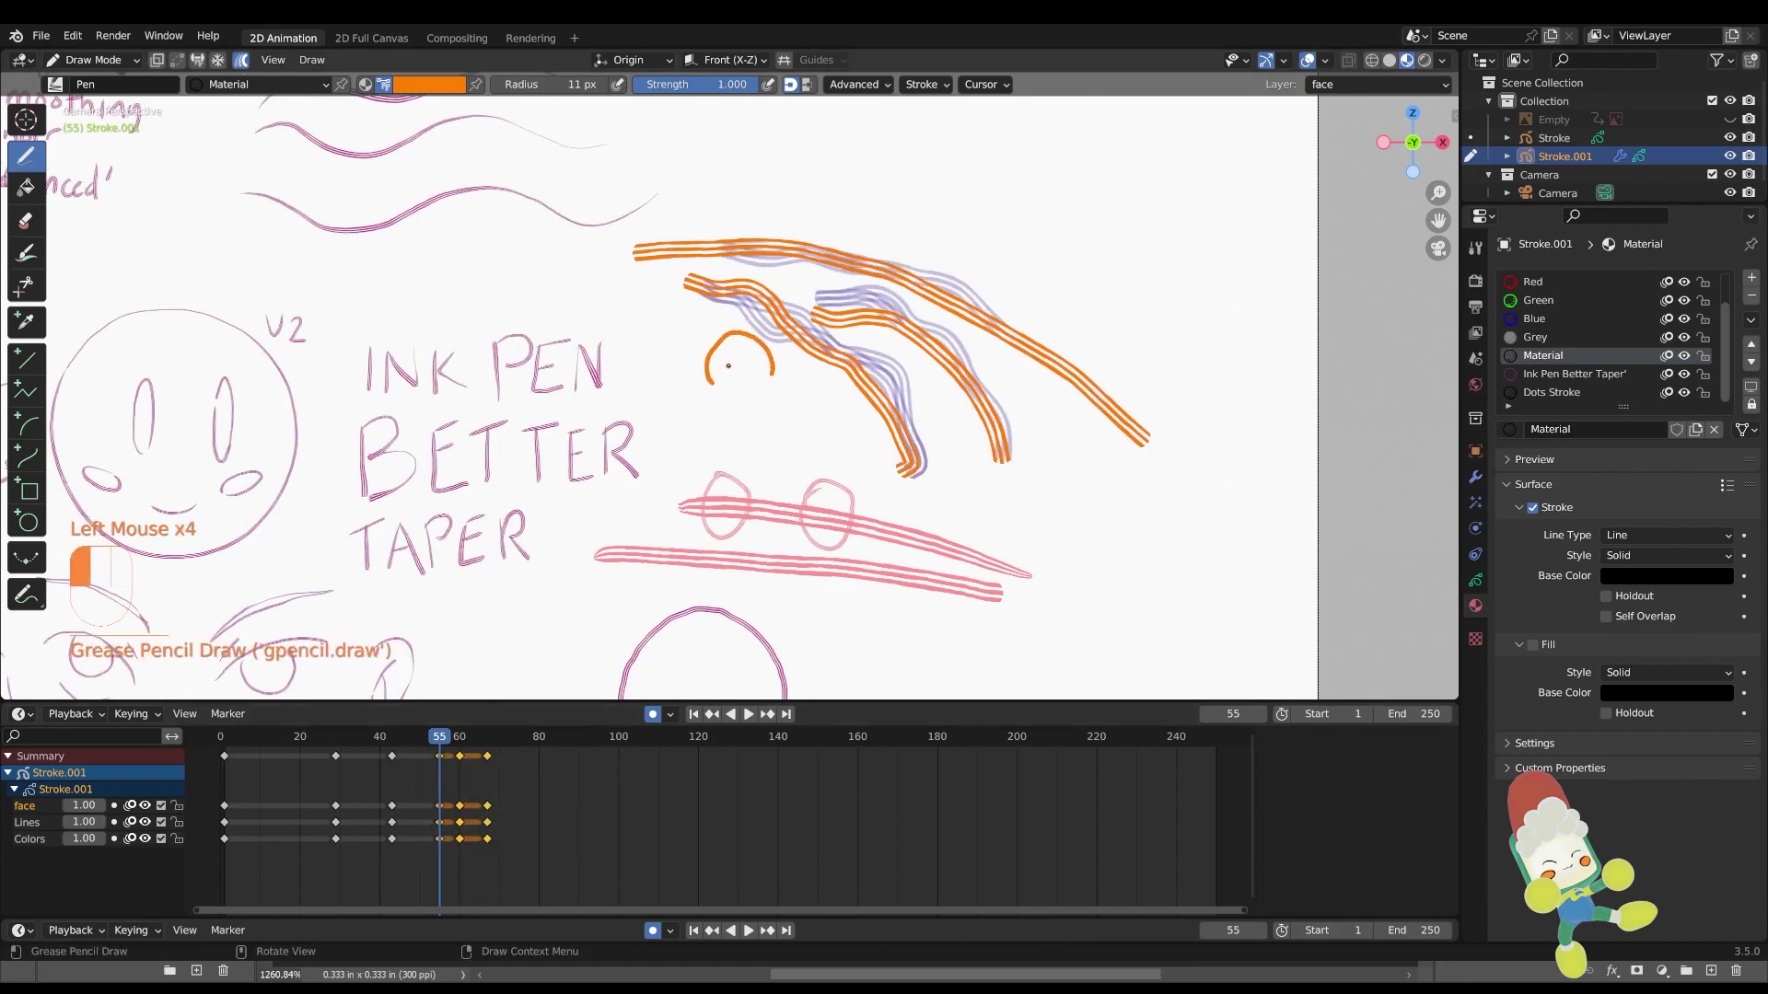
key(ctrl+z)
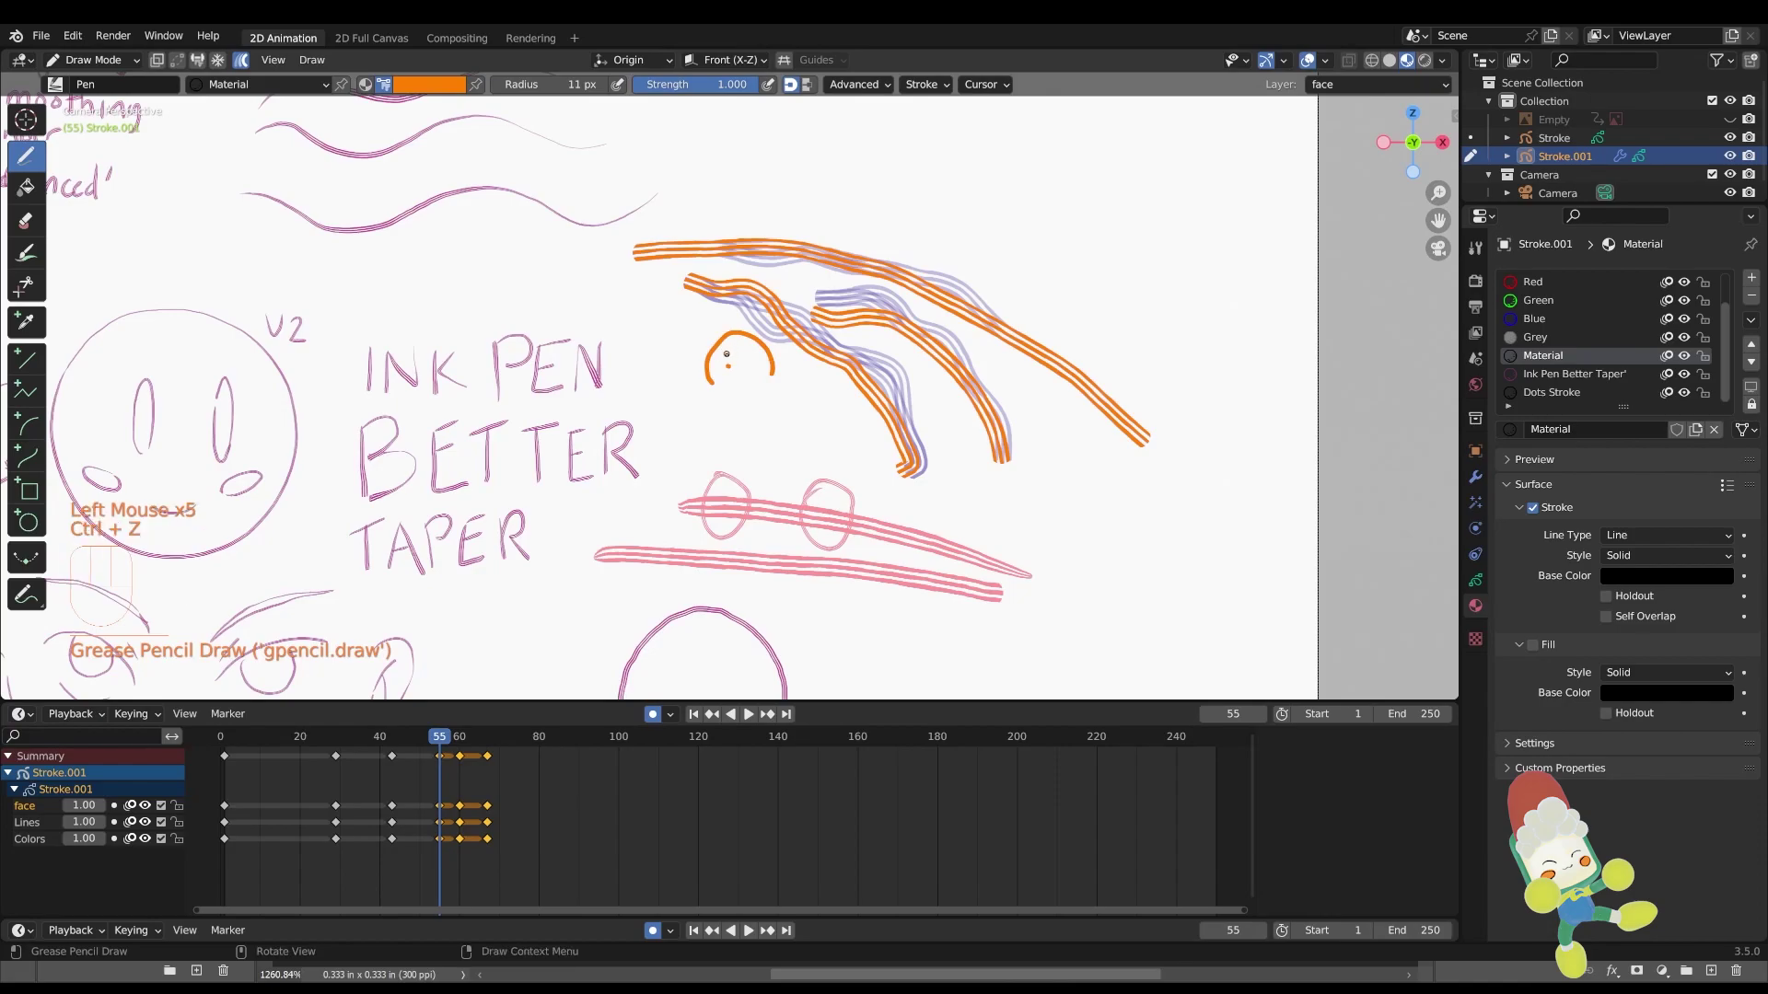
click(749, 363)
drag(720, 364, 734, 369)
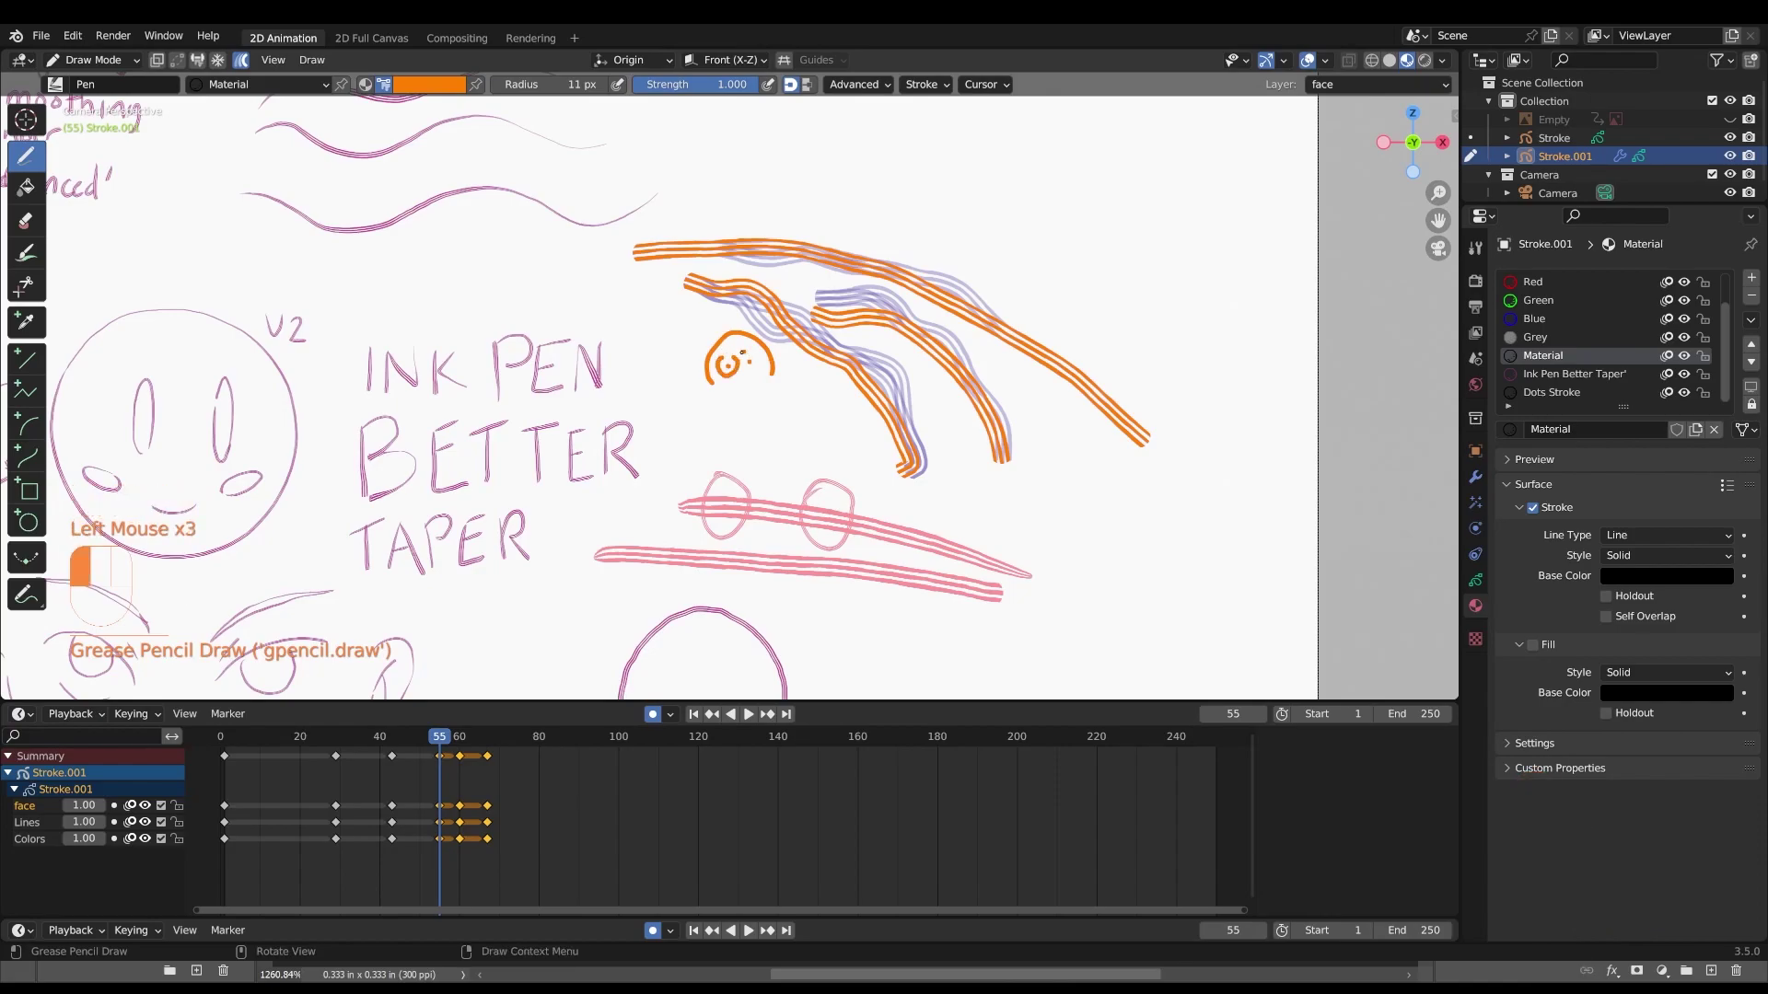
key(ctrl+z)
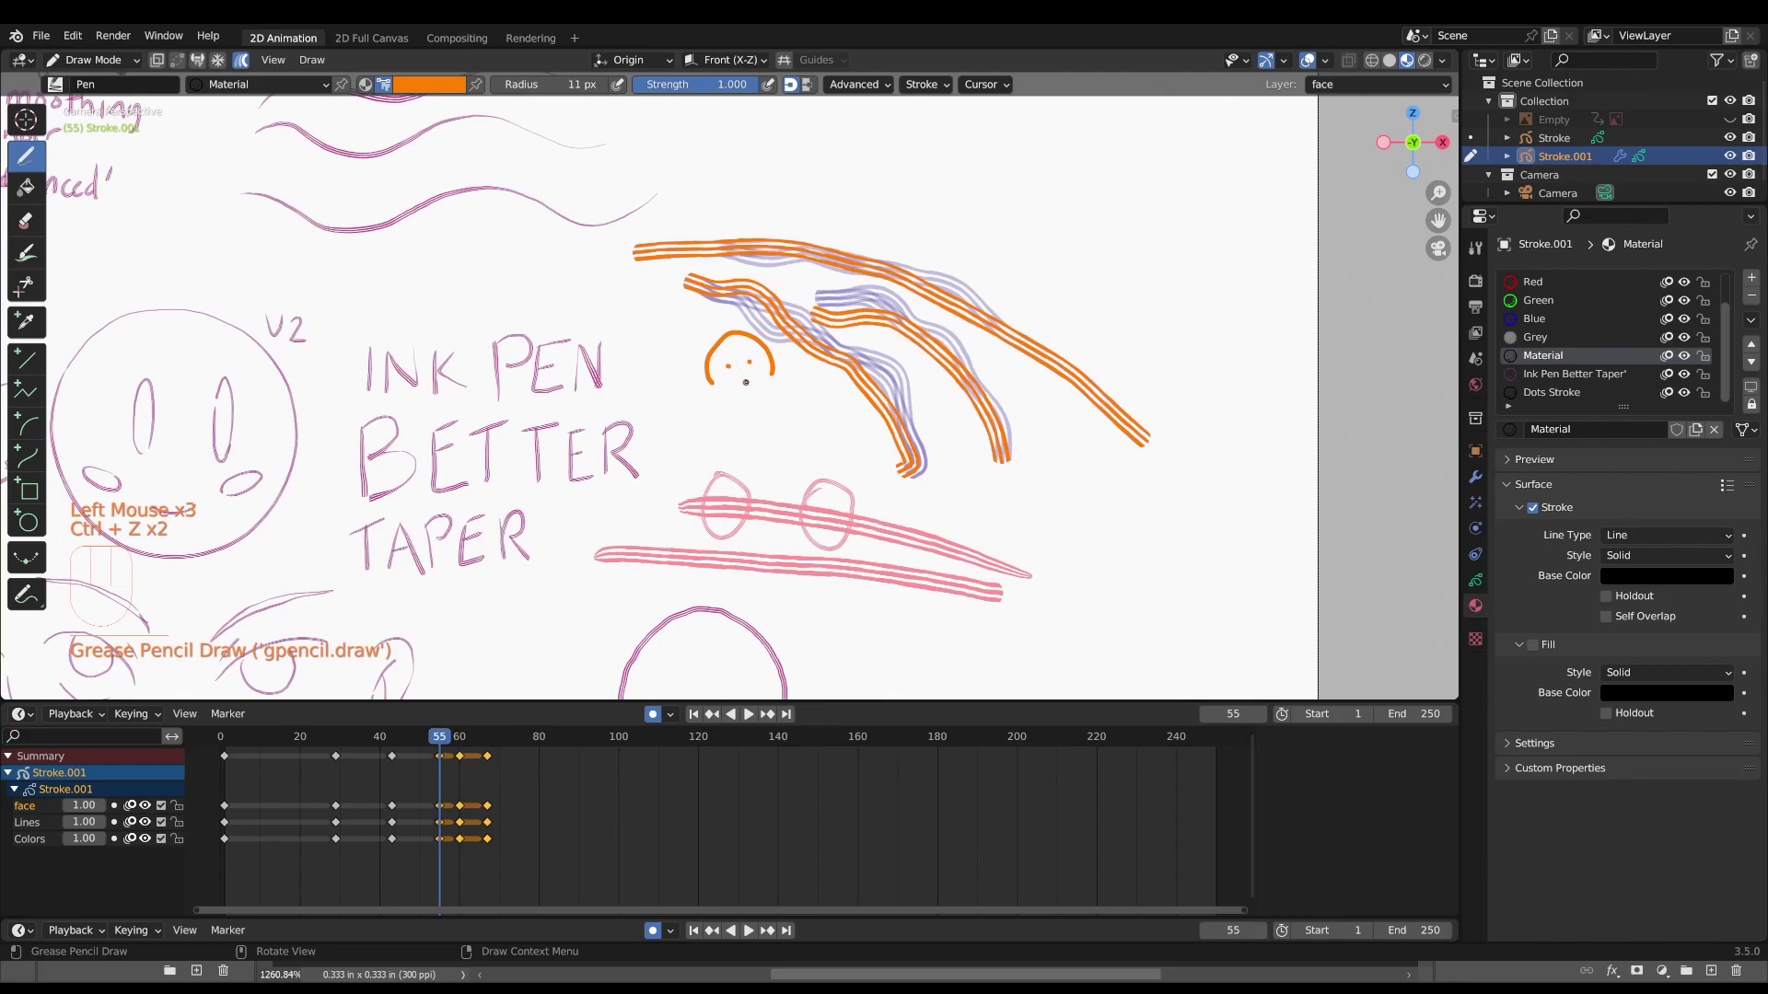
drag(750, 378, 729, 378)
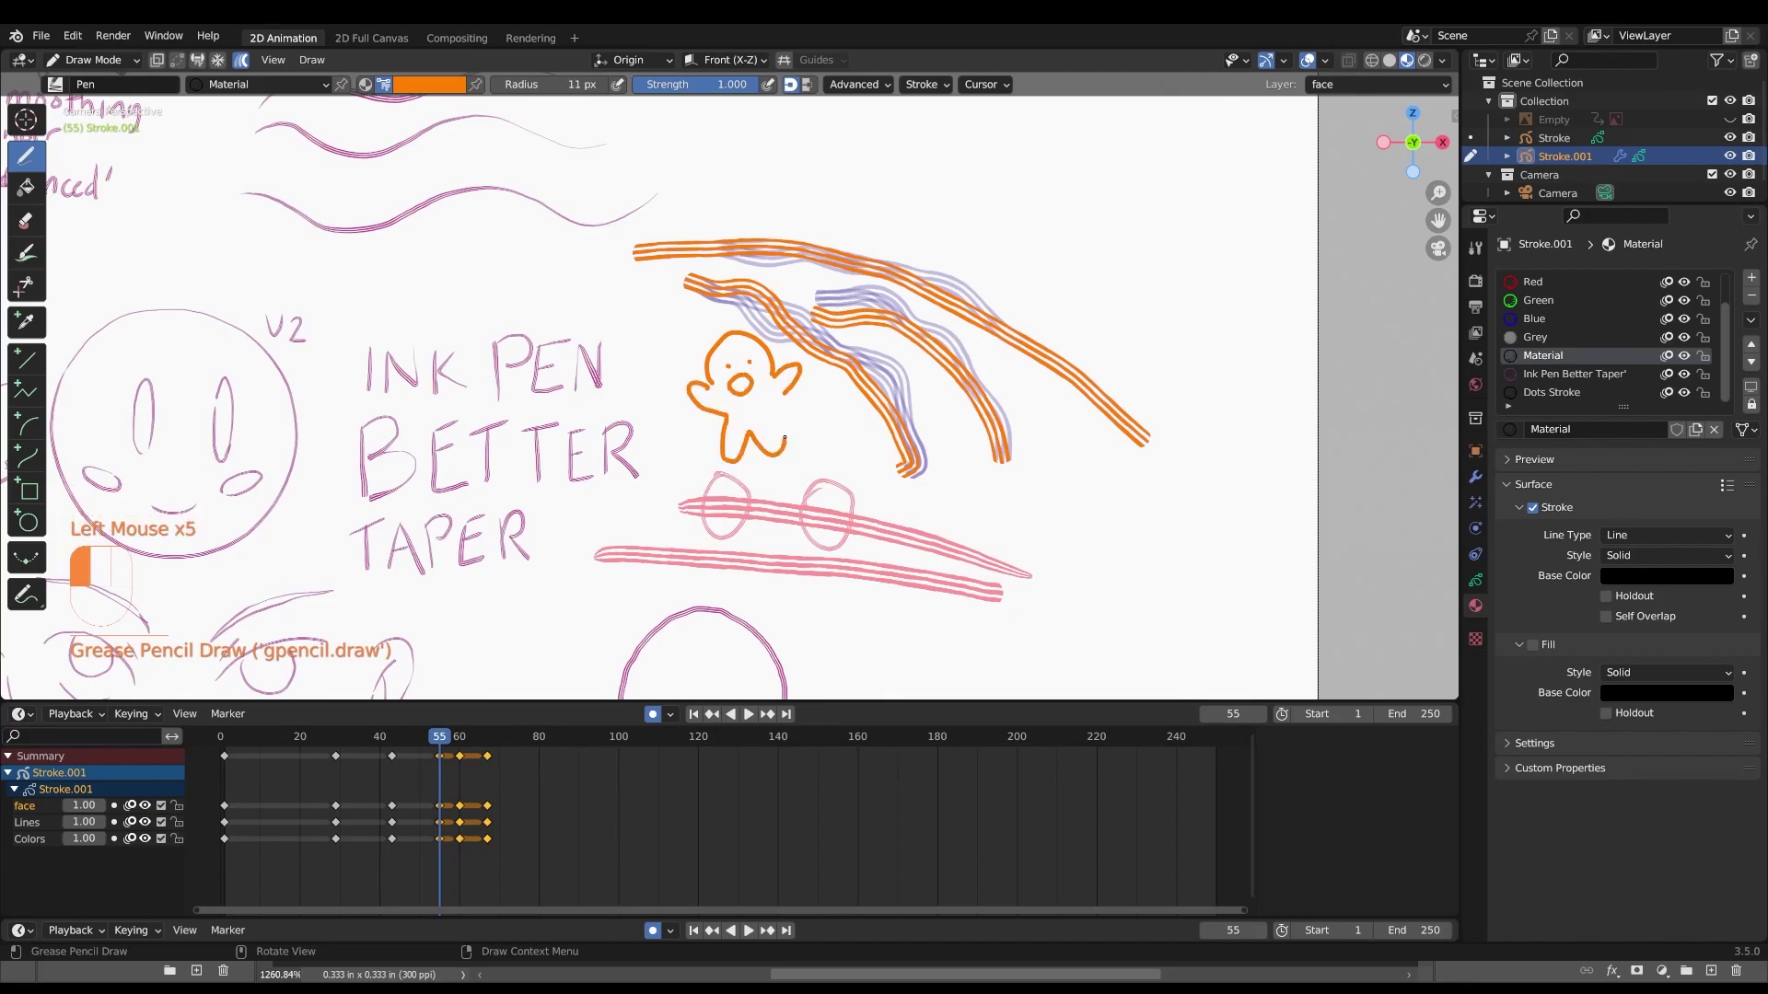
drag(784, 438, 778, 403)
Play and scrub the timeline to check the figure across the selected keyframes
key(space)
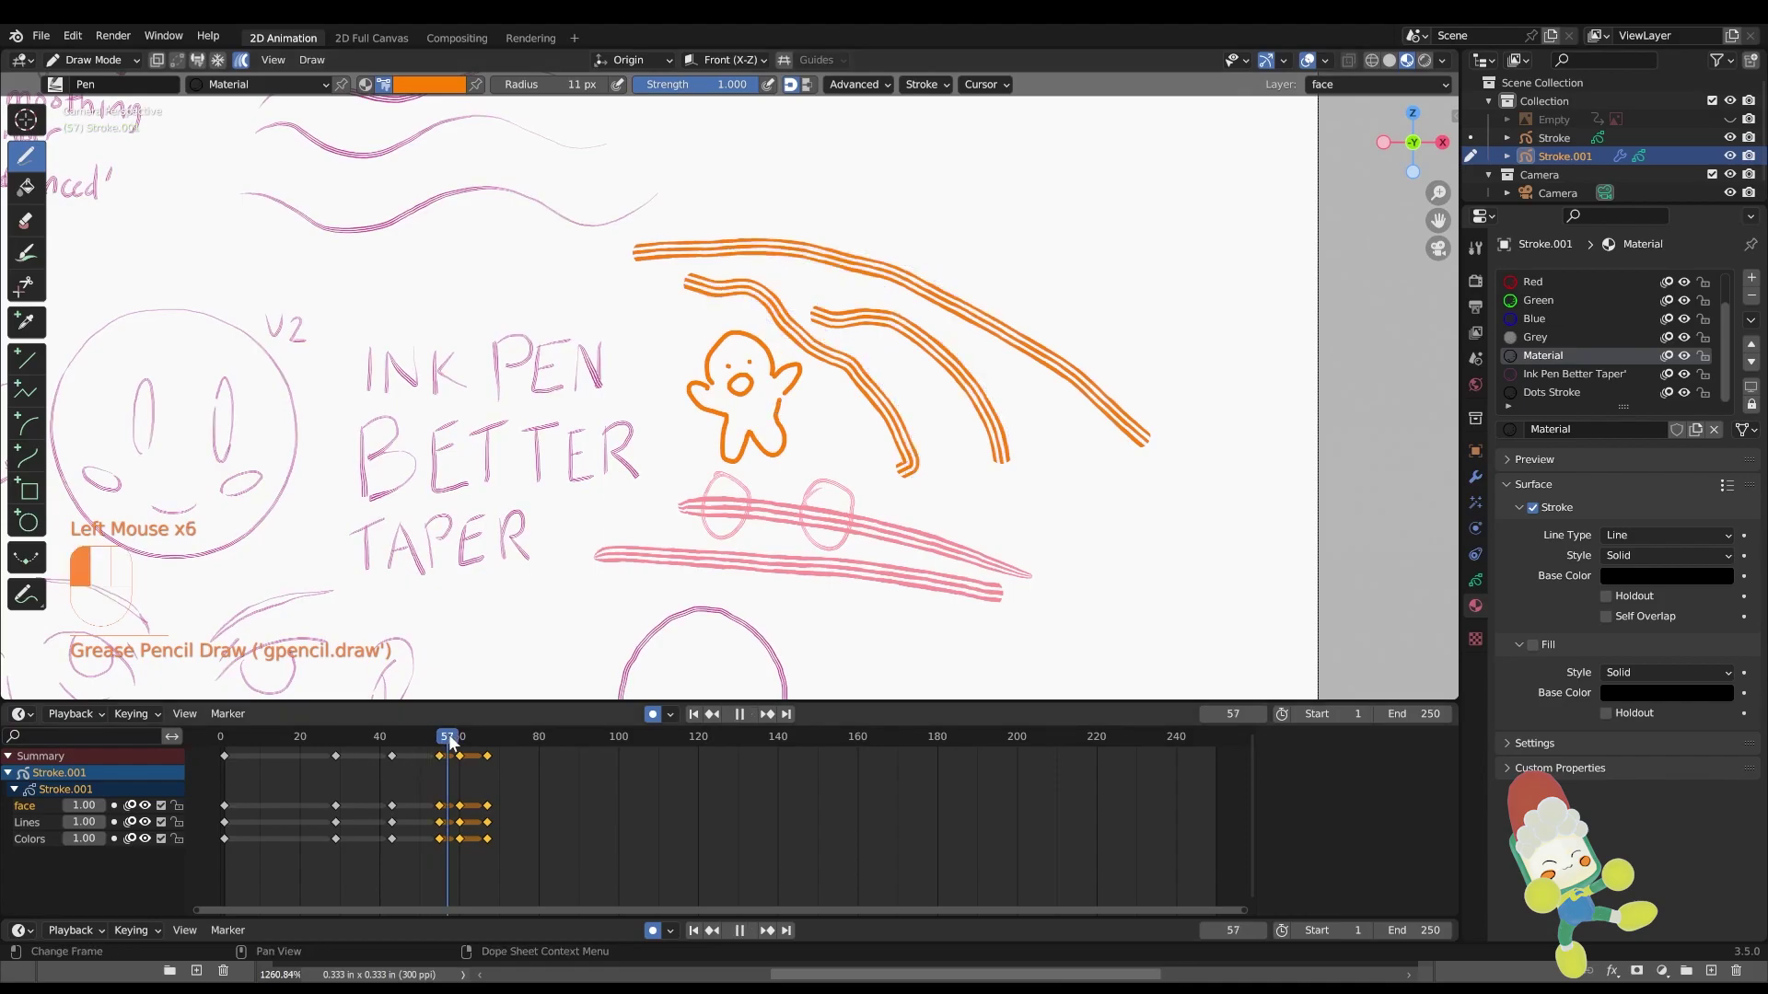
click(308, 766)
drag(318, 770, 367, 759)
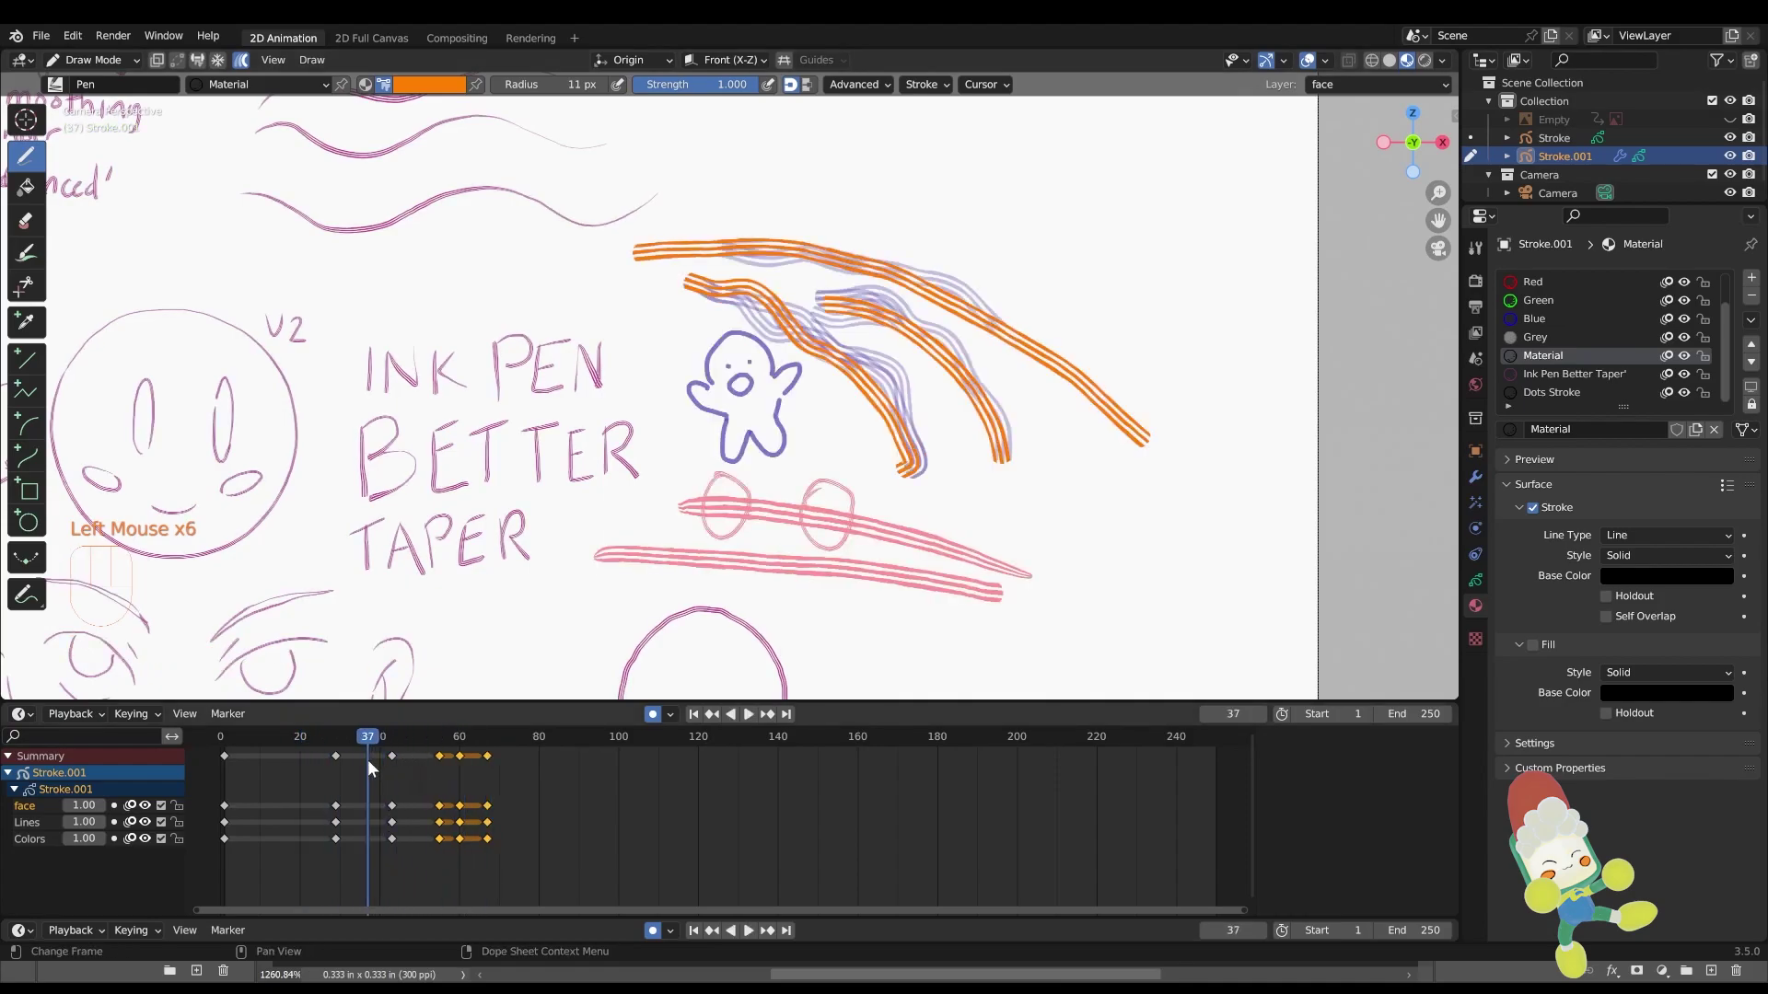
key(space)
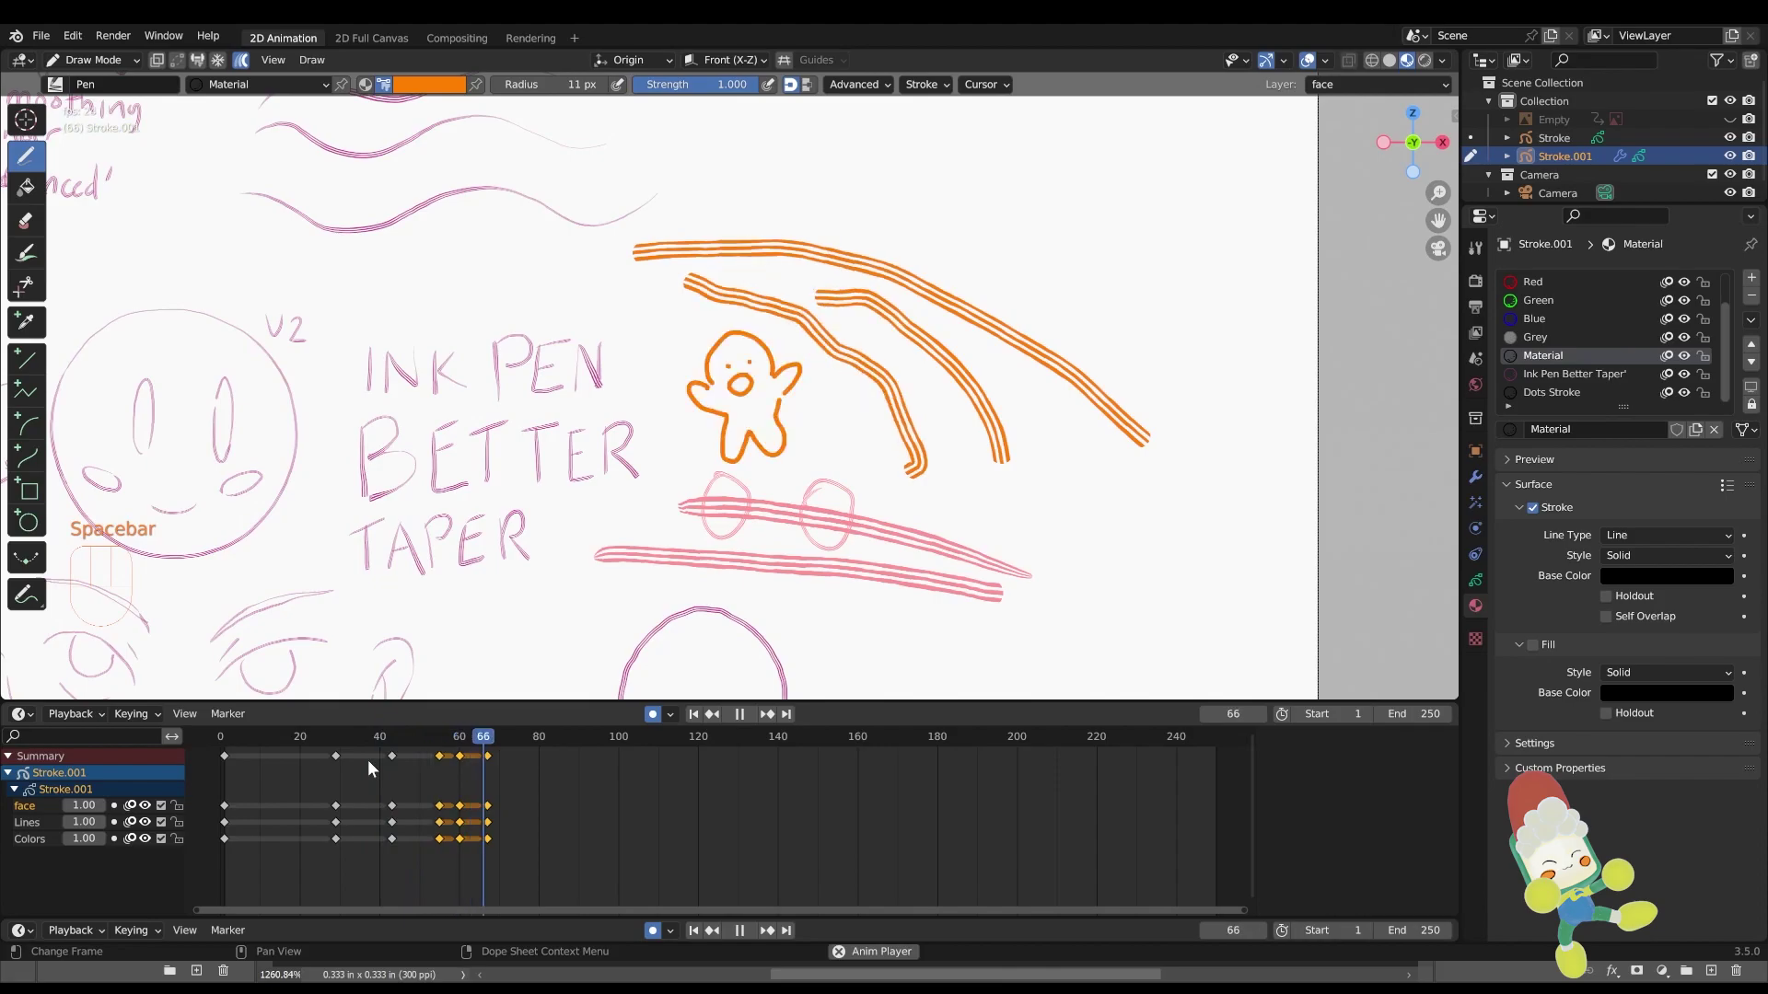
key(space)
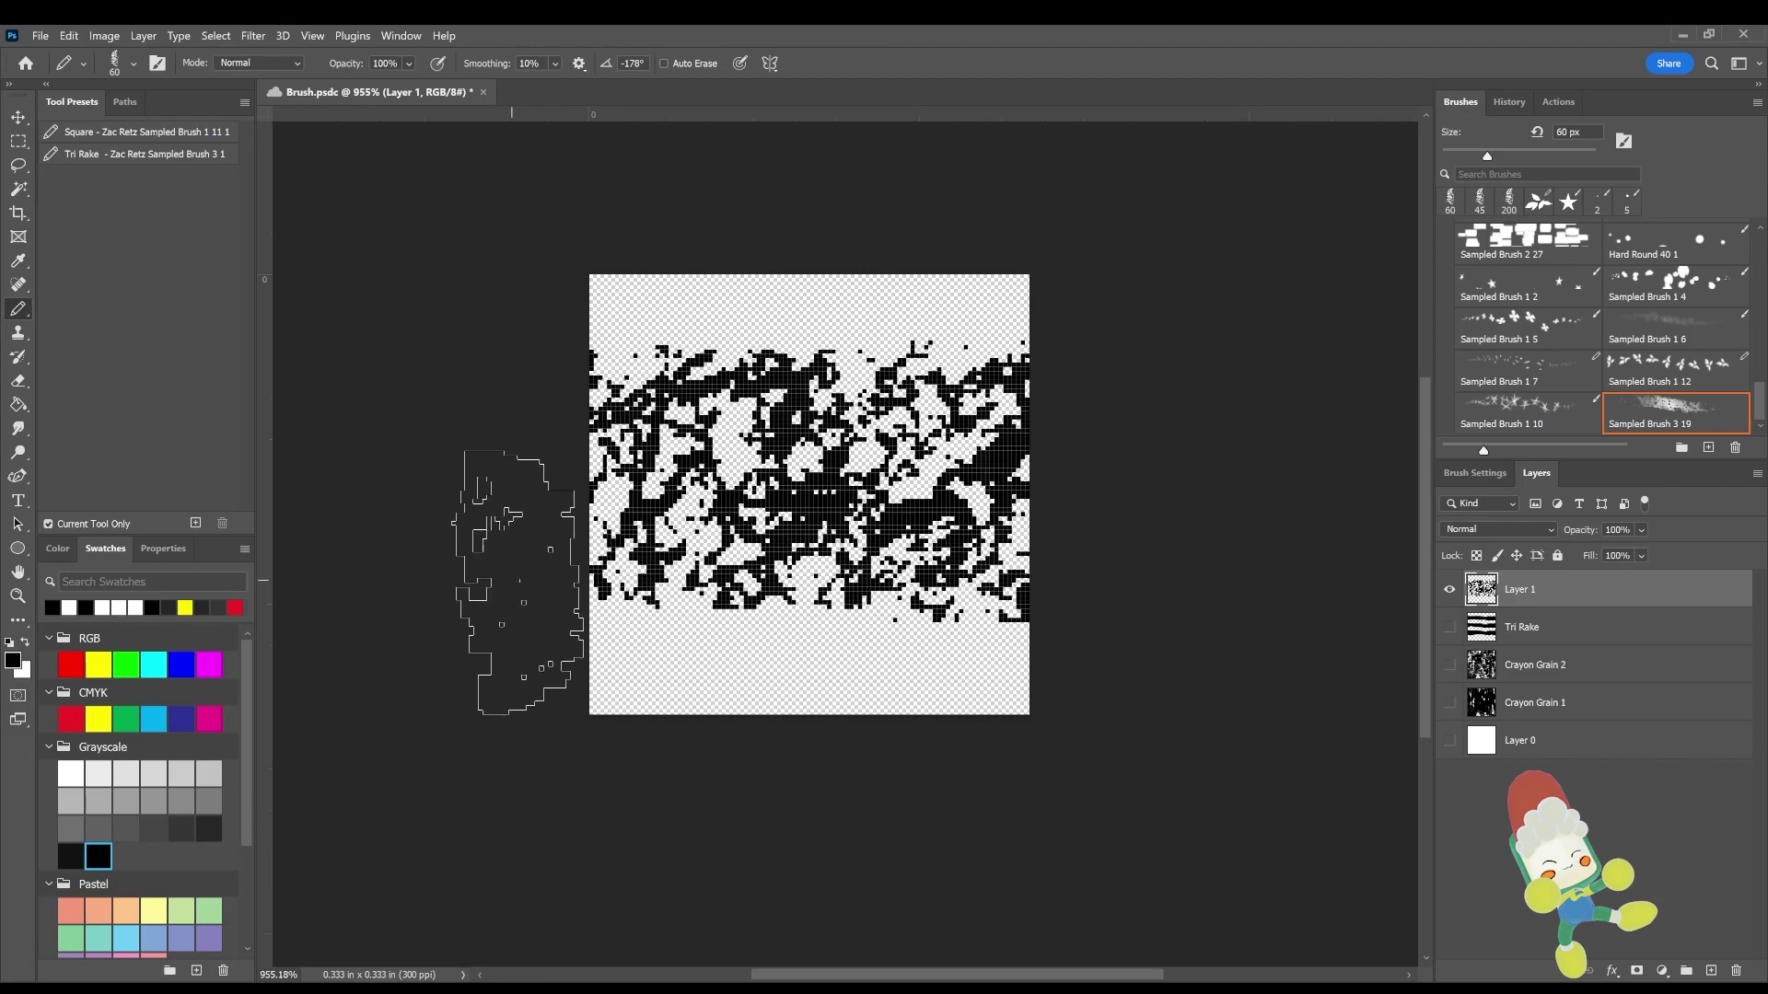
In Photoshop, try horizontal grain strokes at 60 px across Layer 1 and undo them until the layer is empty
drag(519, 581, 1256, 587)
drag(1065, 378, 445, 402)
key(ctrl+z)
key(ctrl+z)
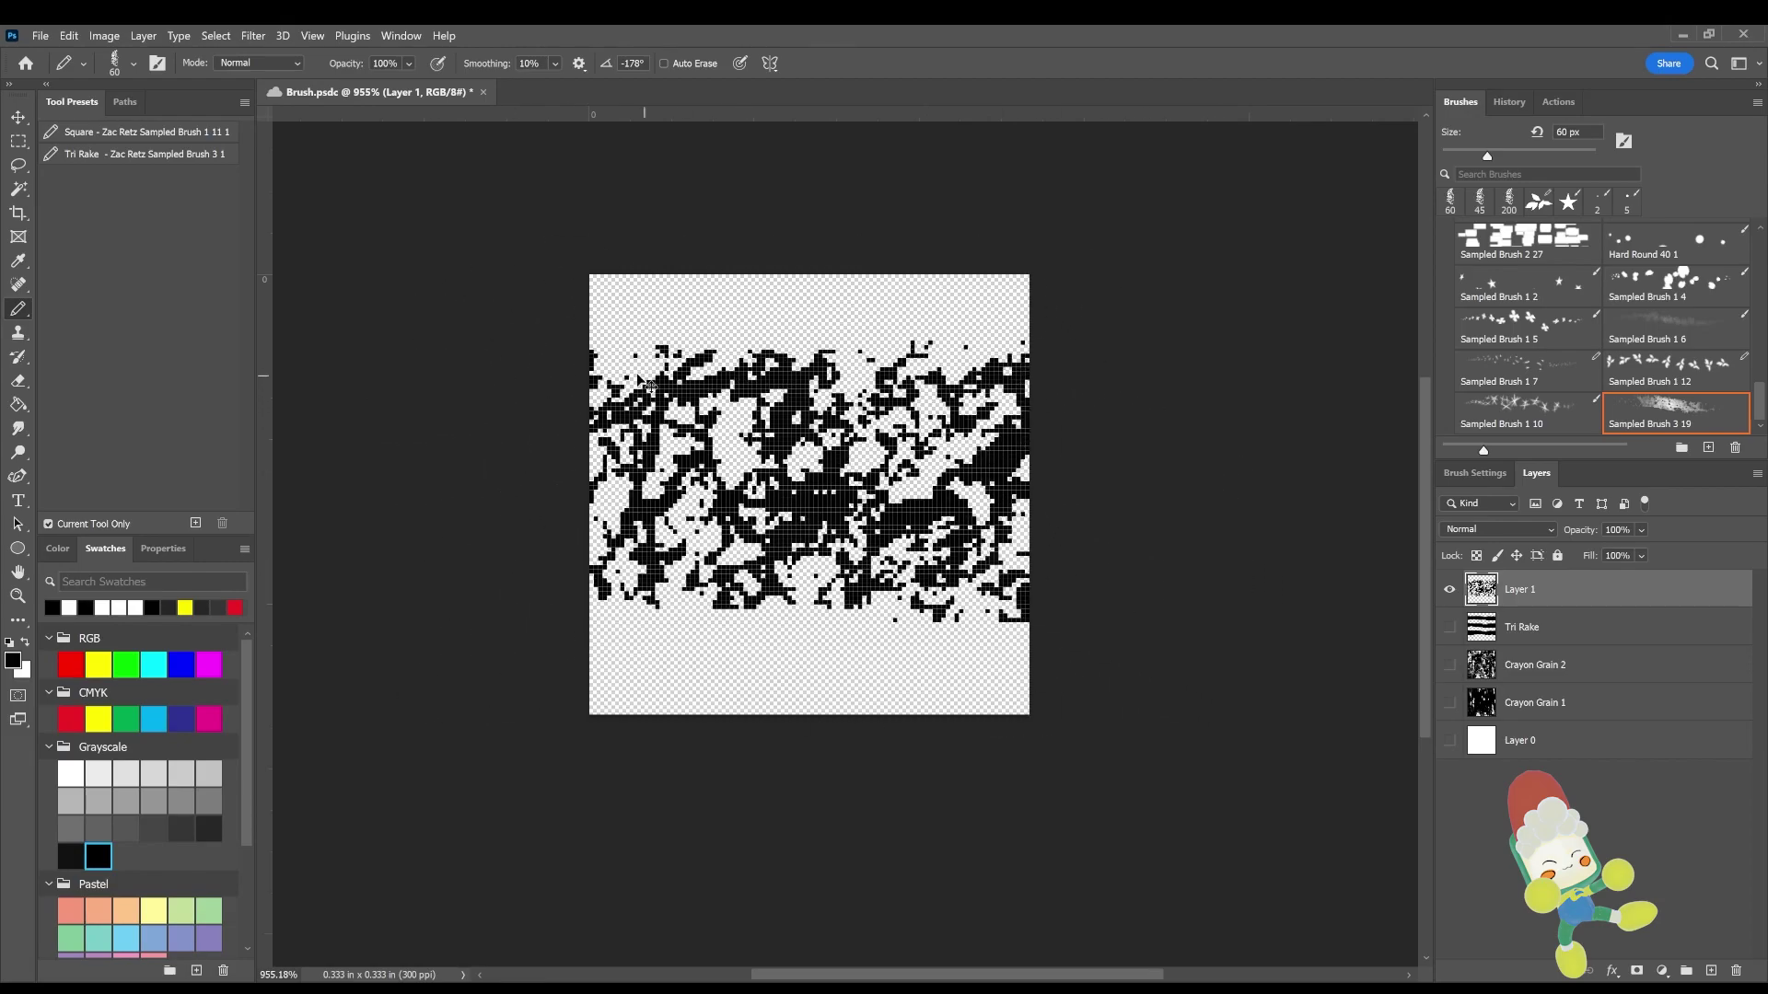
drag(533, 323, 1353, 356)
key(ctrl+z)
drag(528, 356, 1327, 368)
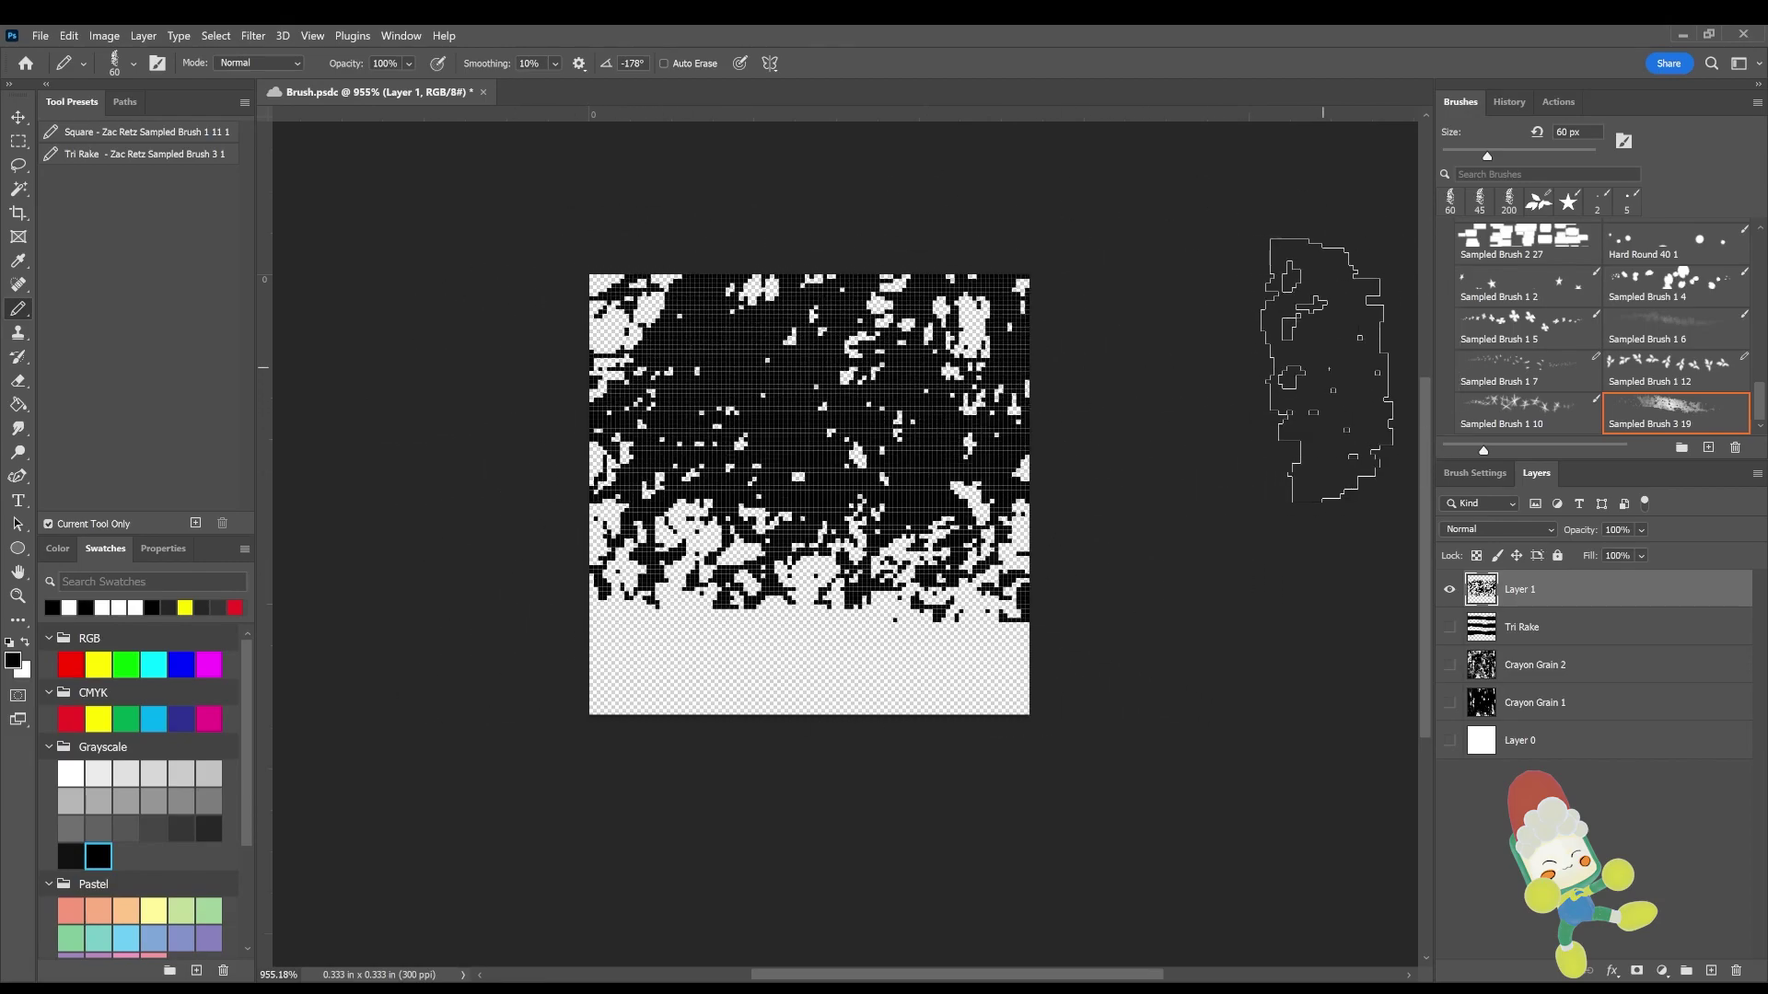
key(ctrl+z)
drag(1096, 598, 626, 608)
key(ctrl+z)
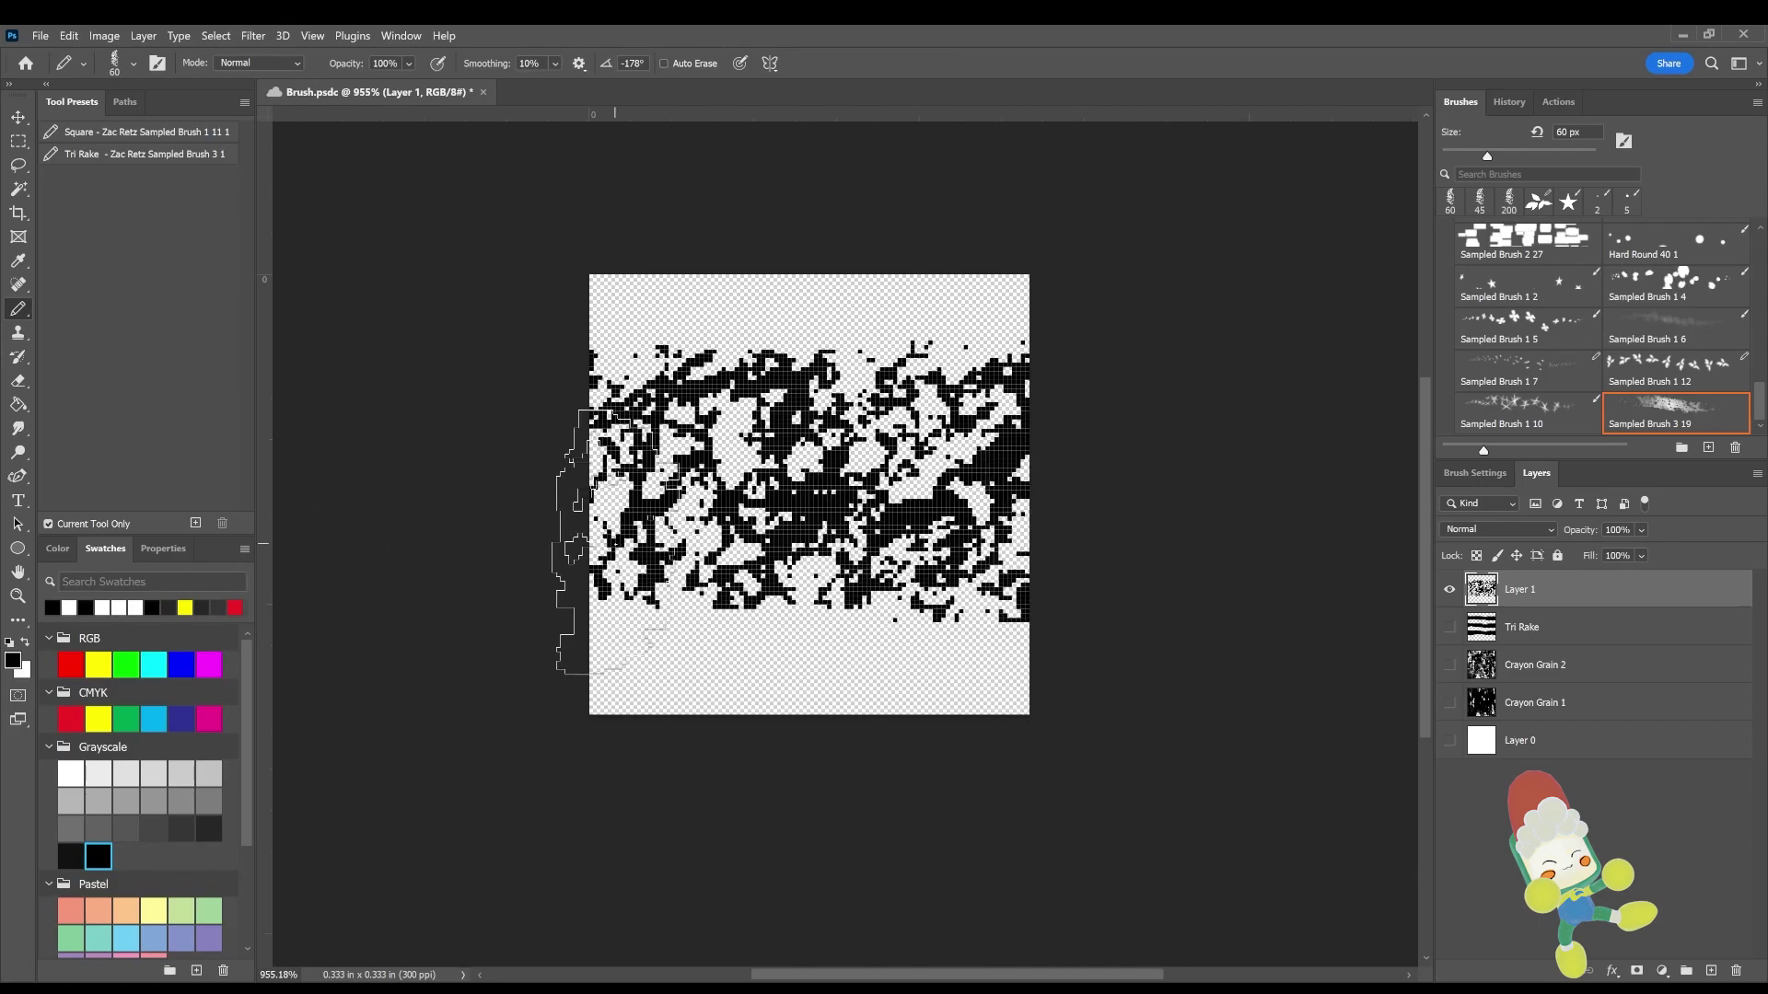
key(ctrl+z)
key(ctrl+z)
key(ctrl+z)
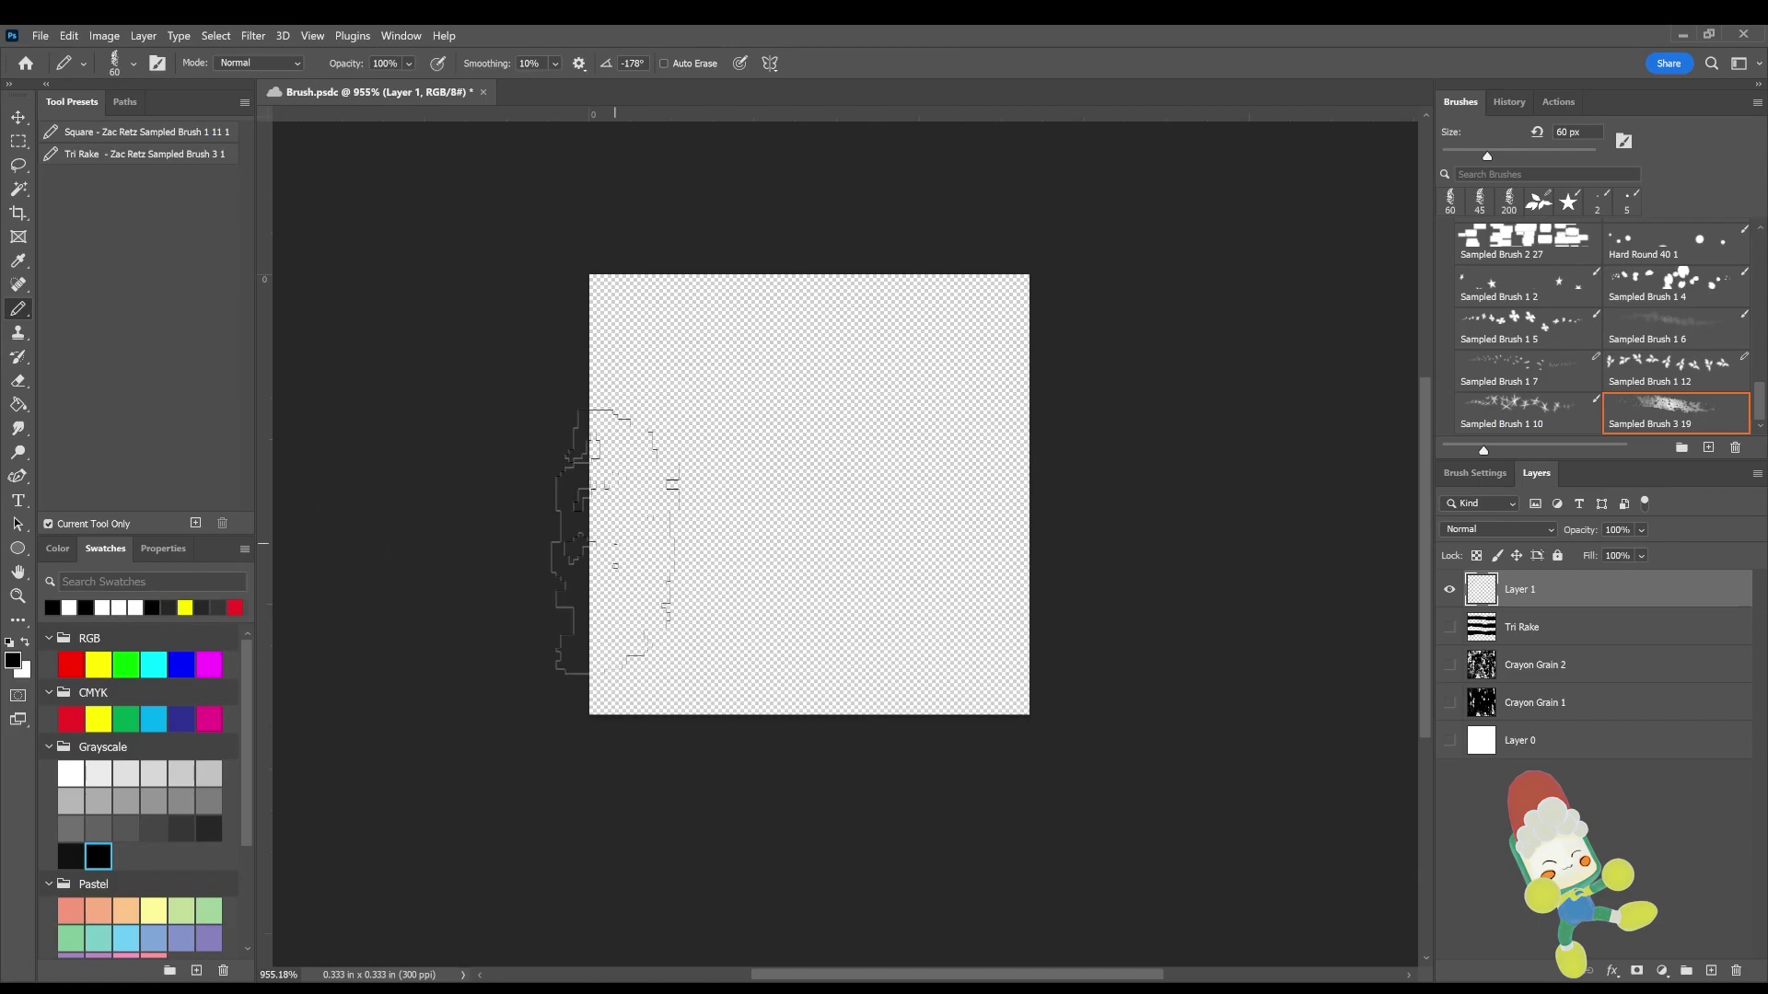
Enlarge the brush to 90 px and cover the empty Layer 1 with overlapping crayon grain strokes
key(bracketright)
key(bracketright)
key(bracketright)
mouse_move(571, 460)
mouse_down()
mouse_move(884, 571)
mouse_move(1087, 487)
mouse_move(368, 506)
mouse_up()
key(ctrl+z)
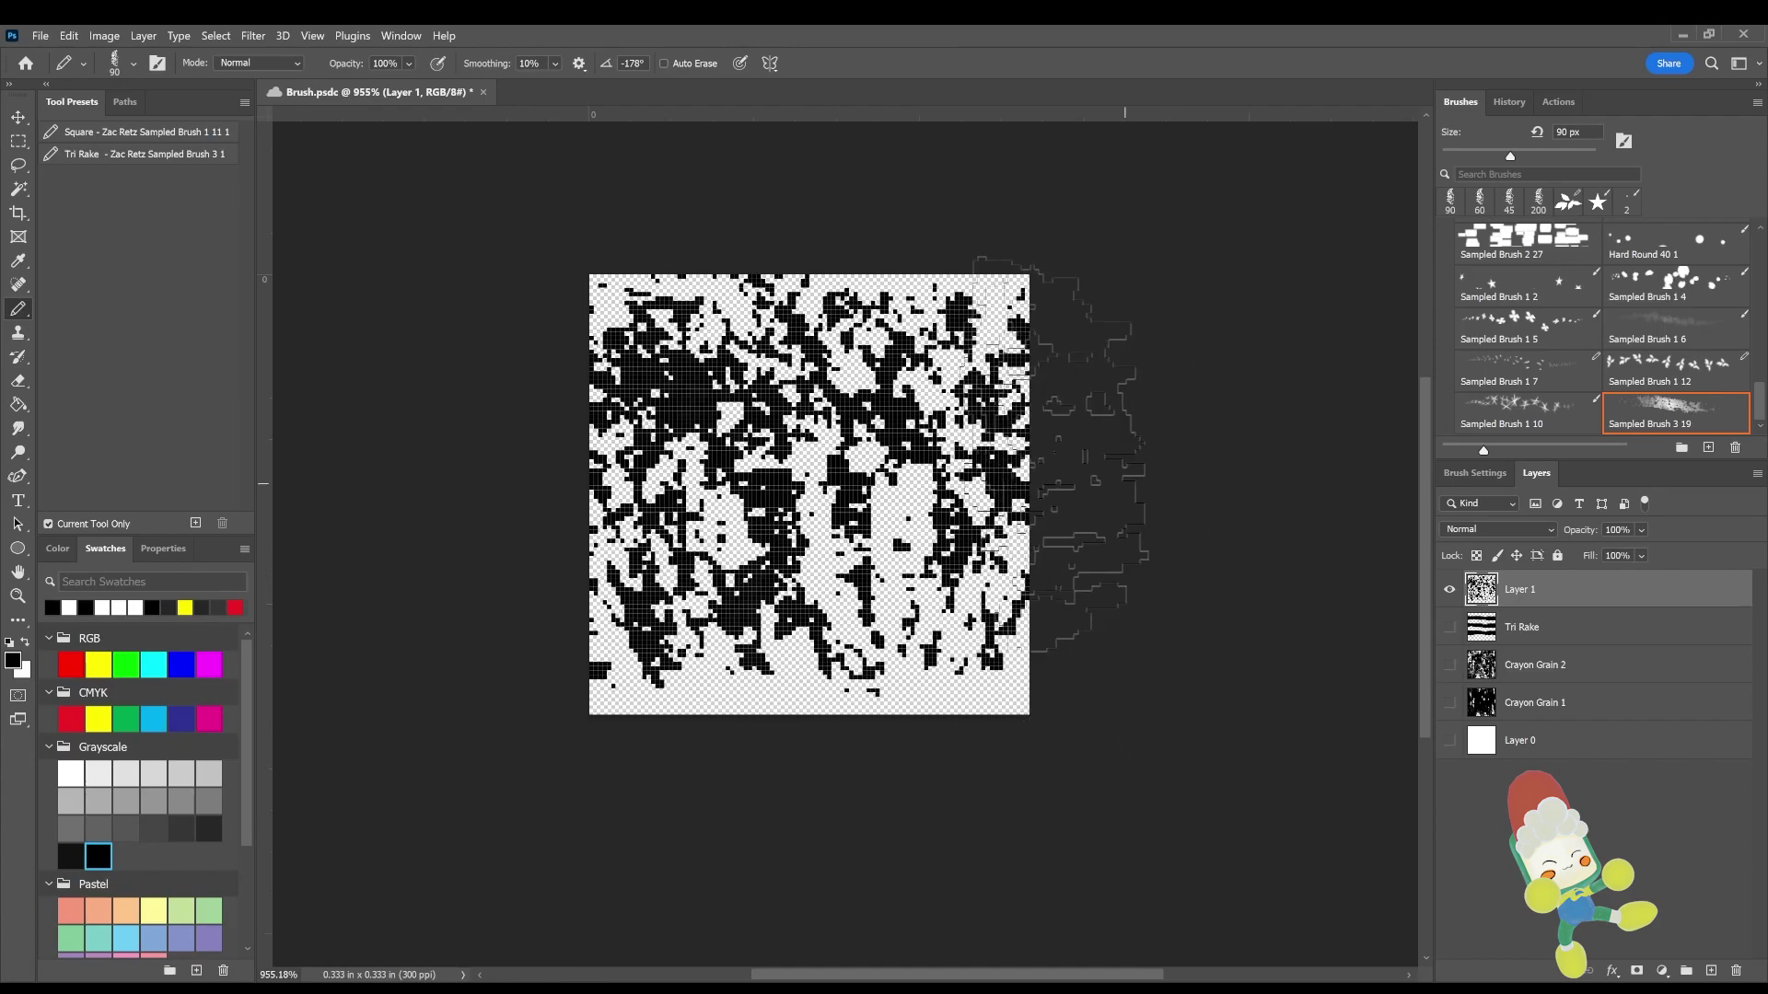
mouse_move(1054, 453)
mouse_down()
mouse_move(466, 483)
mouse_move(553, 543)
mouse_move(1261, 553)
mouse_move(267, 440)
mouse_up()
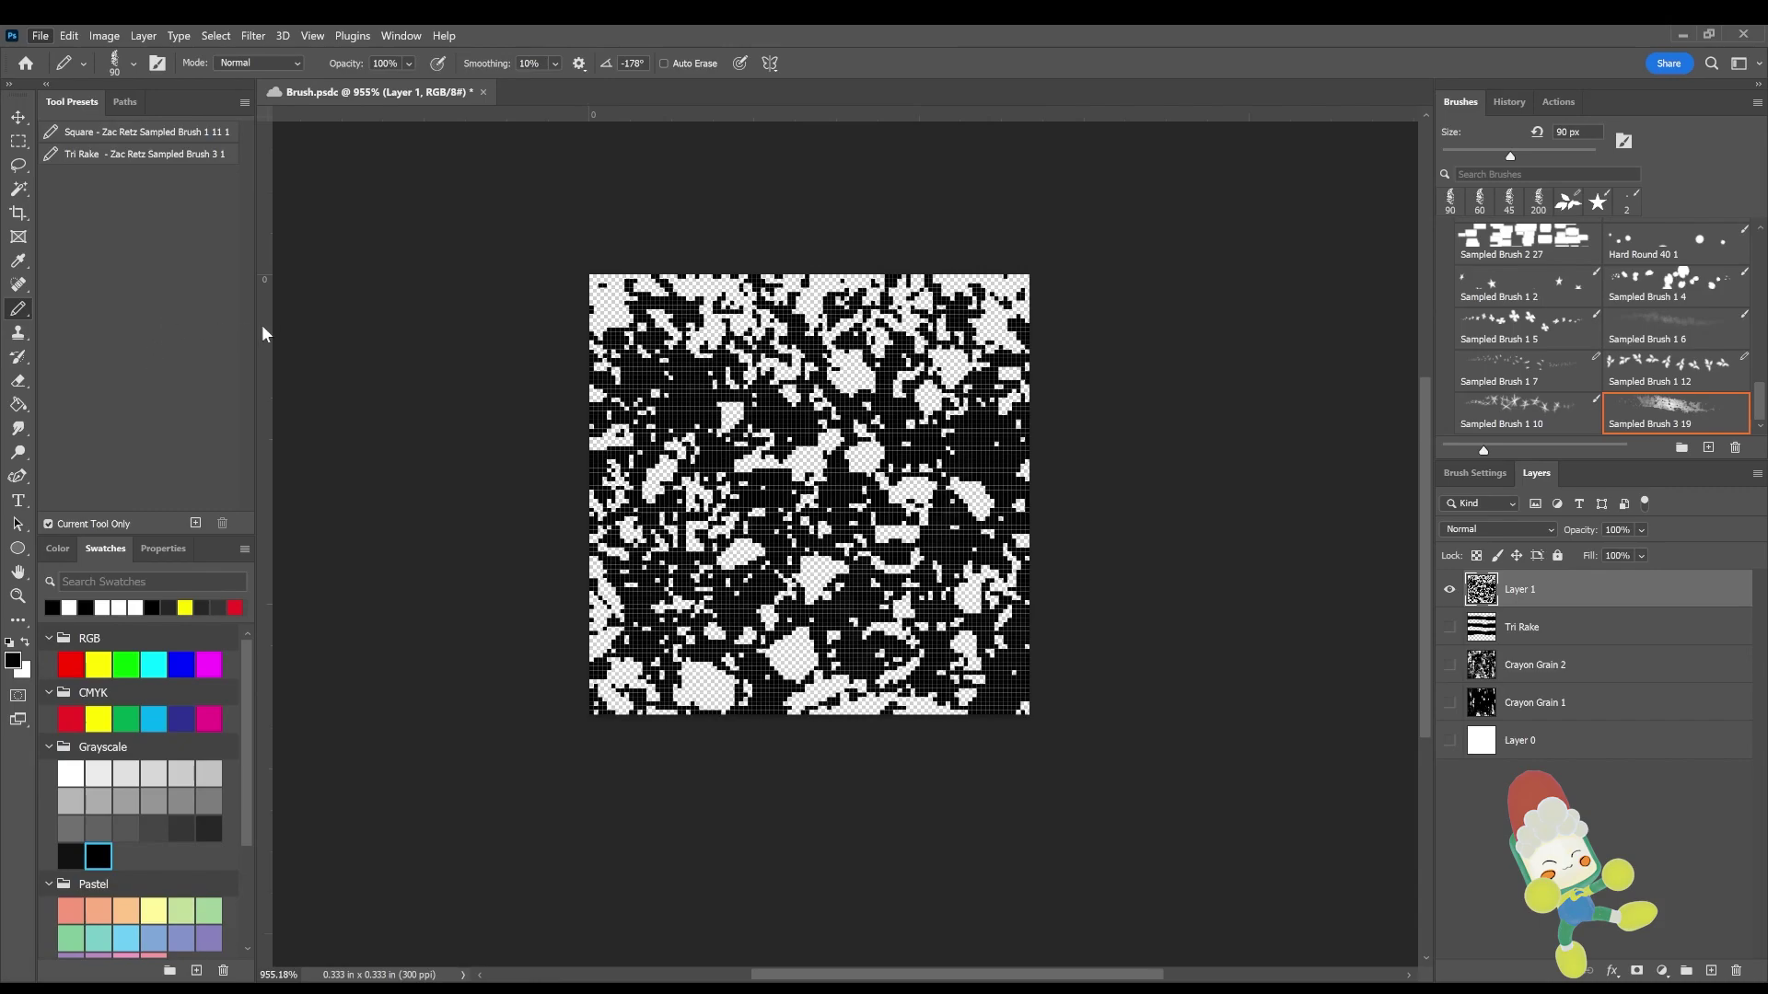
click(304, 328)
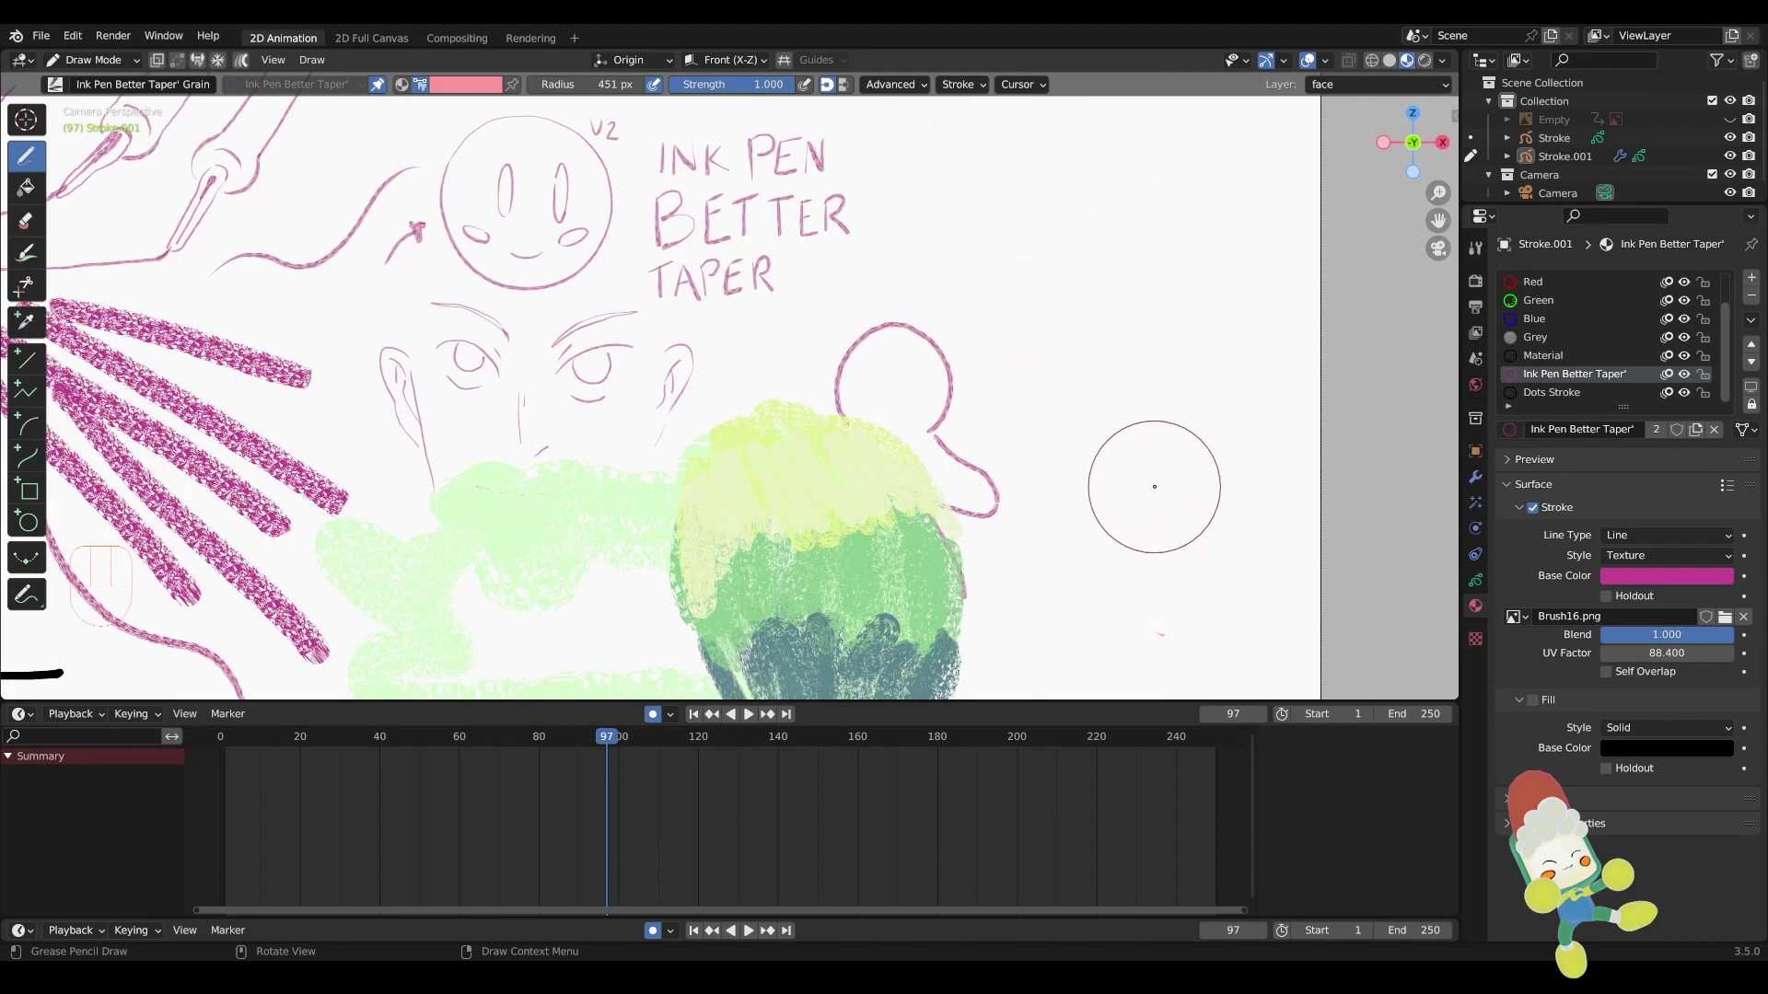
In Blender, paint a diagonal pink grain stroke above the yellow and green shape, undoing the extra strokes
mouse_move(1186, 414)
mouse_down()
mouse_move(983, 300)
mouse_move(1162, 428)
mouse_move(1220, 497)
mouse_up()
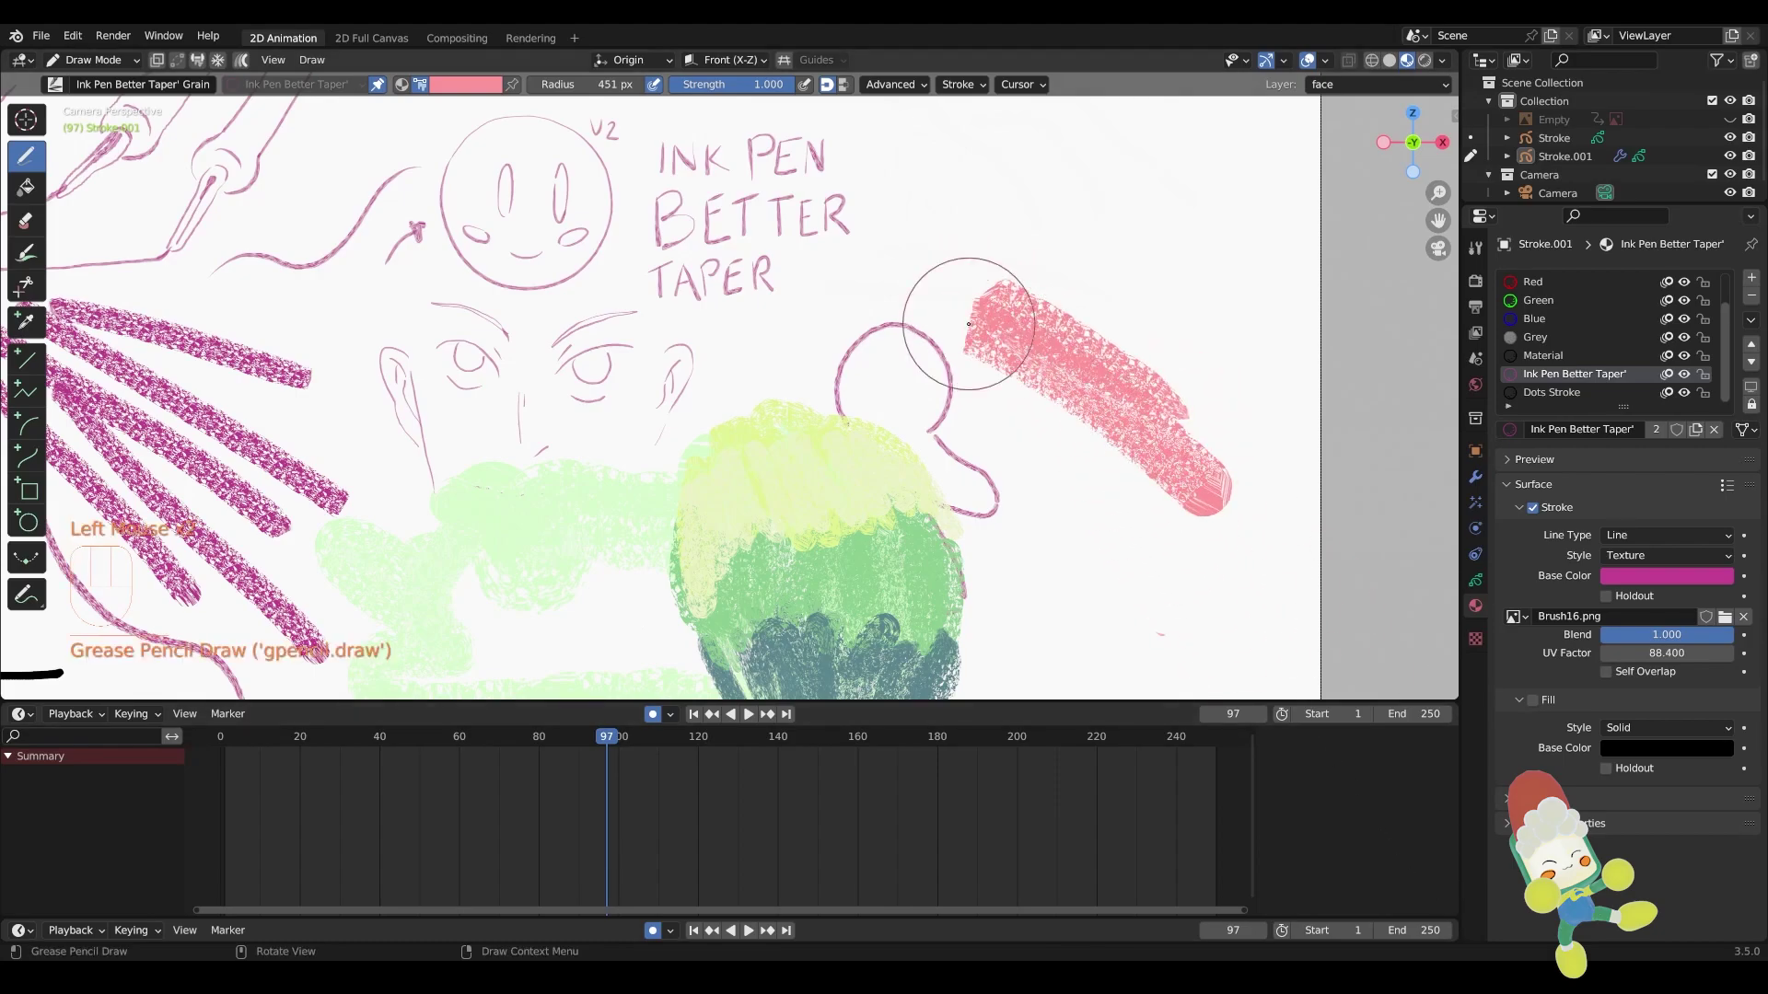
key(ctrl+z)
drag(996, 342, 1256, 492)
key(ctrl+z)
Set the brush radius to 500 px and build up a large pink grain-textured mass beside the yellow and green shape
key(bracketright)
key(bracketleft)
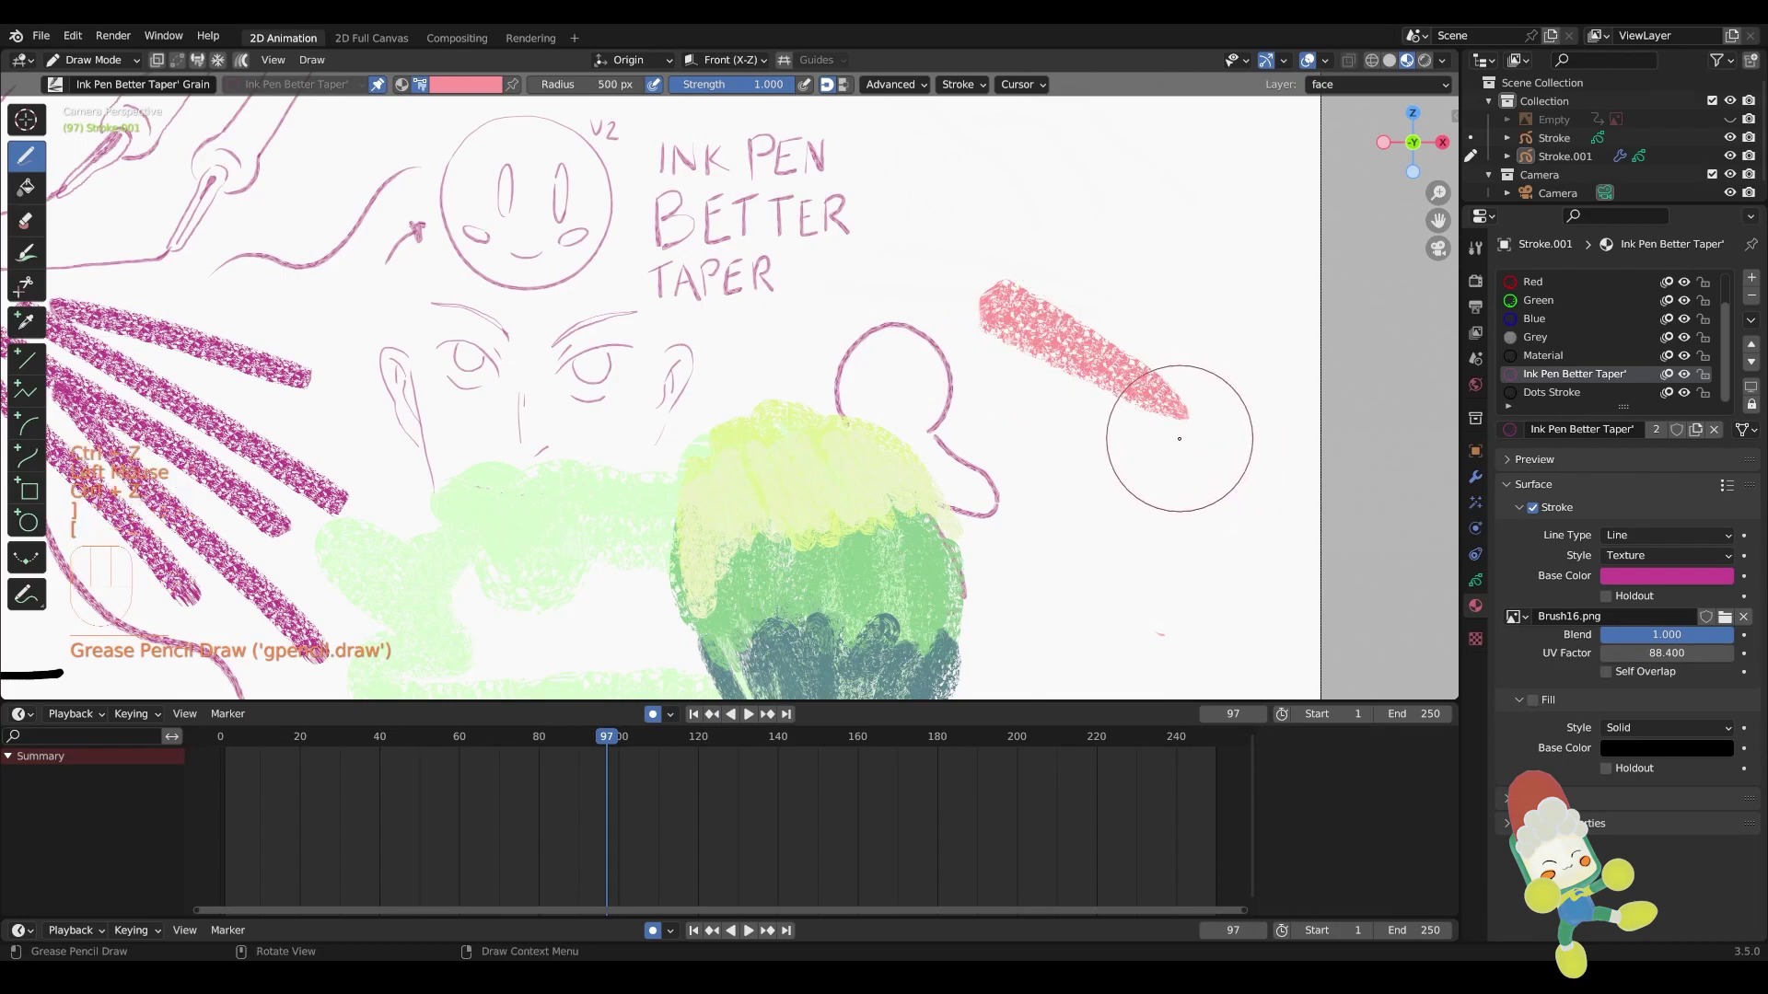
mouse_move(1177, 437)
mouse_down()
mouse_move(952, 334)
mouse_move(1198, 508)
mouse_up()
mouse_move(1134, 492)
mouse_down()
mouse_move(906, 357)
mouse_move(1161, 507)
mouse_move(941, 401)
mouse_up()
key(ctrl+z)
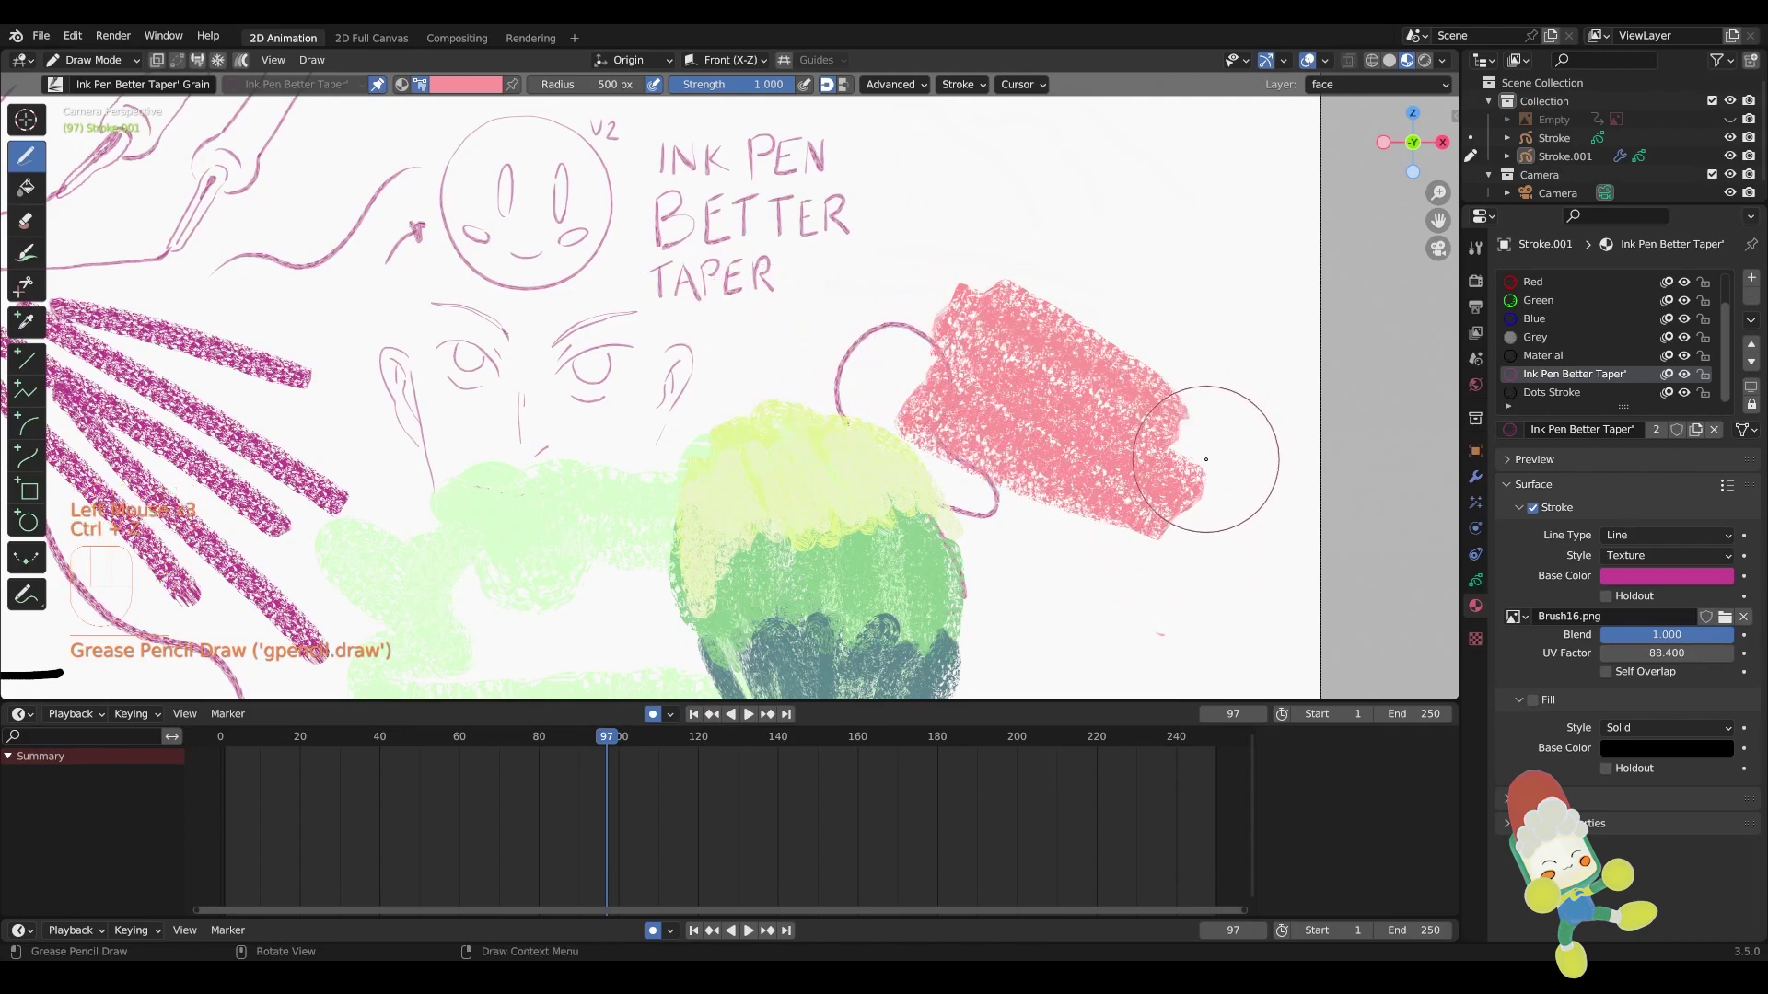
mouse_move(1206, 460)
mouse_down()
mouse_move(930, 276)
mouse_move(921, 300)
mouse_move(1215, 483)
mouse_move(1184, 482)
mouse_move(1184, 513)
mouse_move(1184, 494)
mouse_move(911, 417)
mouse_move(961, 274)
mouse_up()
mouse_move(961, 274)
mouse_down()
mouse_move(912, 296)
mouse_move(905, 357)
mouse_move(930, 451)
mouse_move(955, 475)
mouse_up()
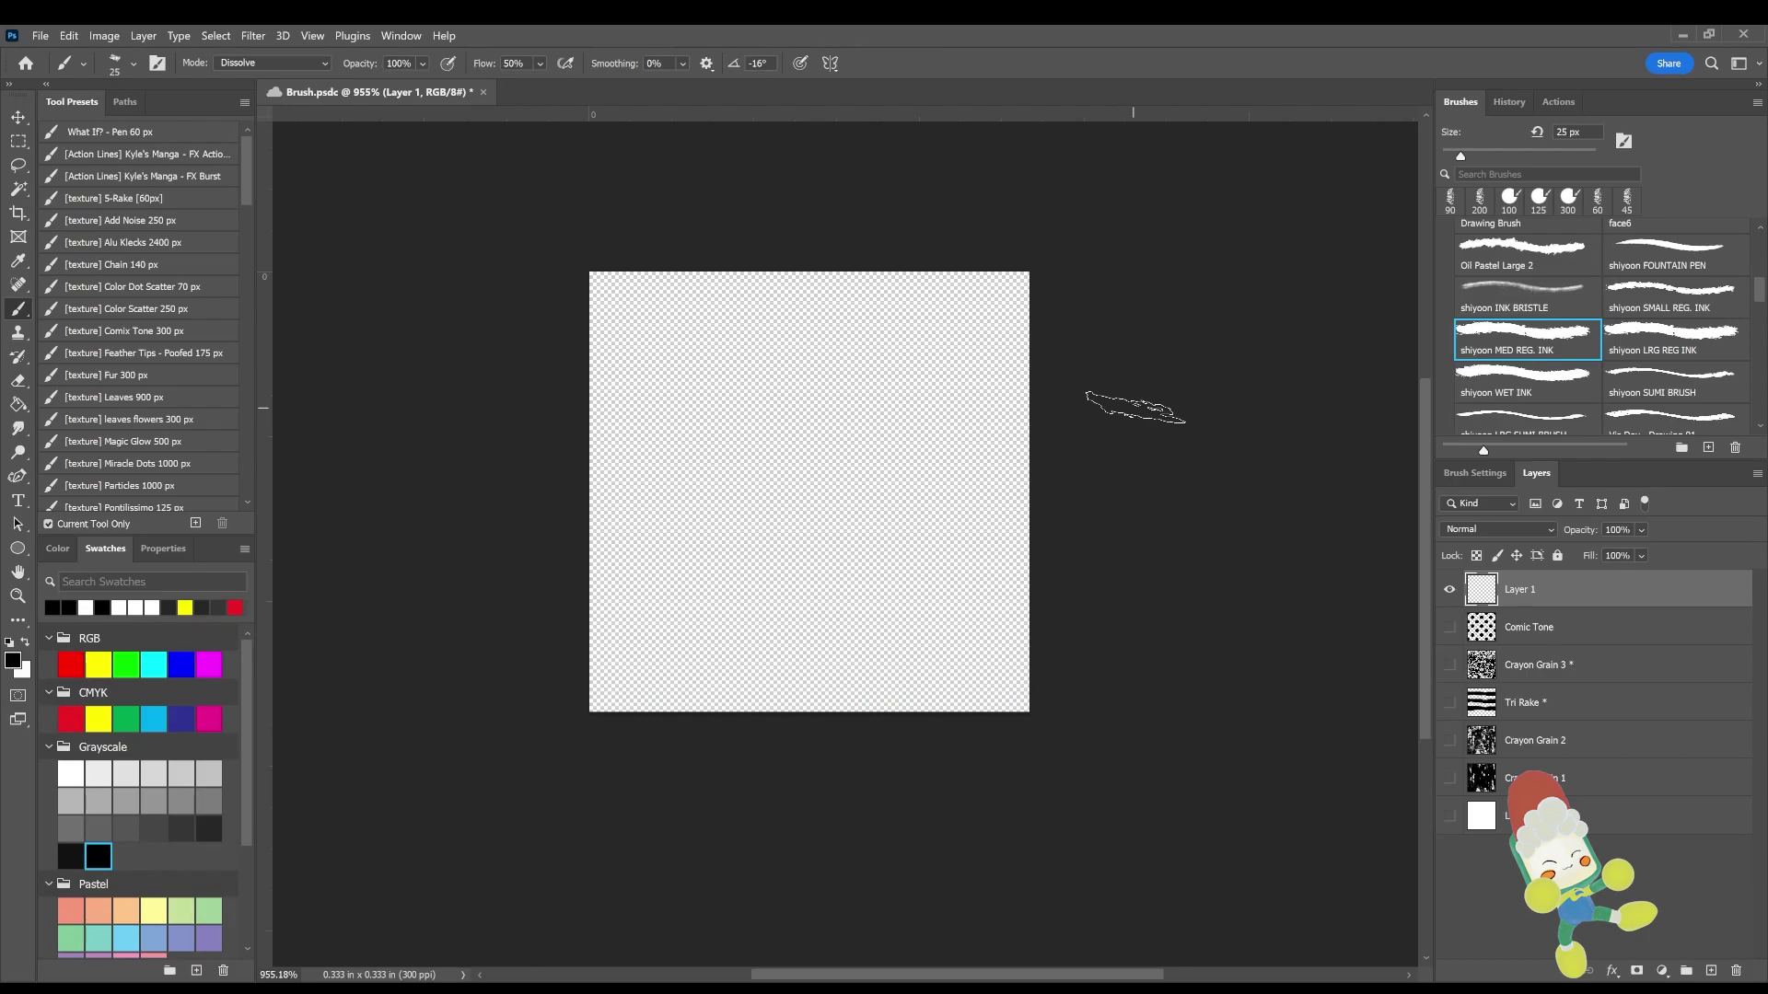
In Photoshop, try horizontal shiyoon MED REG. INK strokes at 25 px and 70 px across the empty Layer 1
drag(1095, 410, 444, 451)
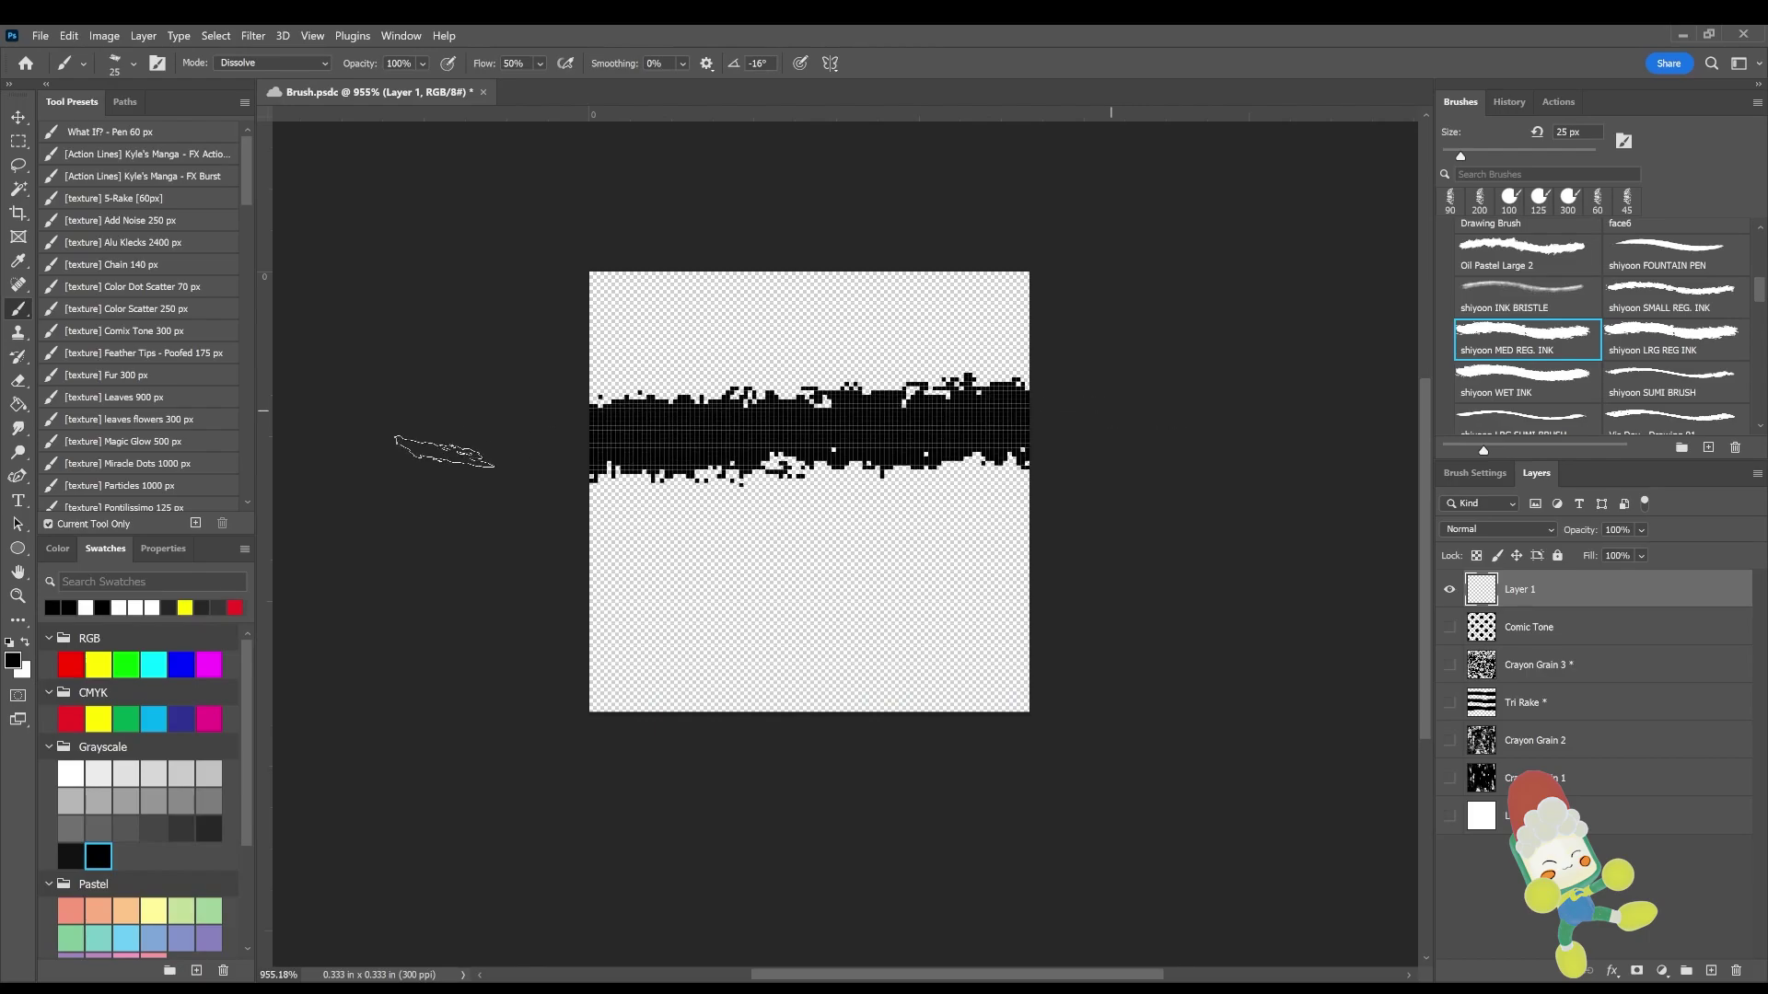
key(ctrl+z)
key(bracketright)
key(bracketright)
key(bracketright)
key(bracketright)
key(bracketright)
key(bracketright)
key(bracketright)
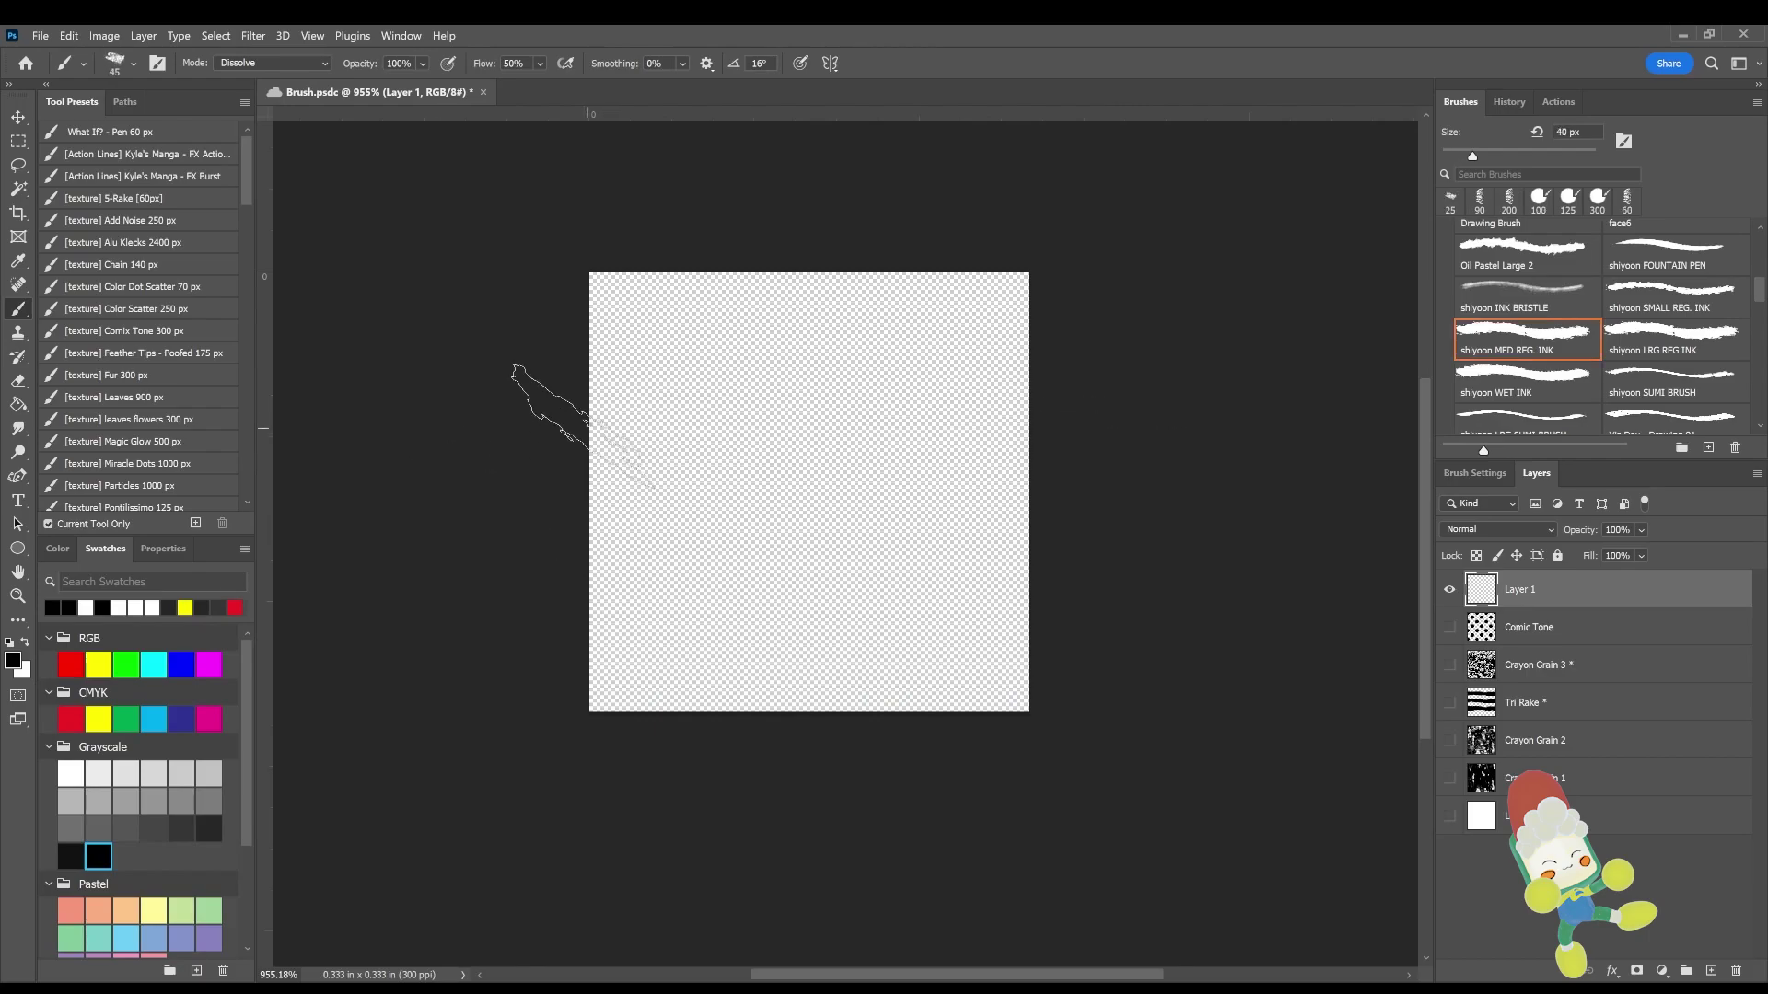
mouse_move(539, 419)
mouse_down()
mouse_move(1091, 506)
mouse_move(405, 492)
mouse_up()
key(ctrl+z)
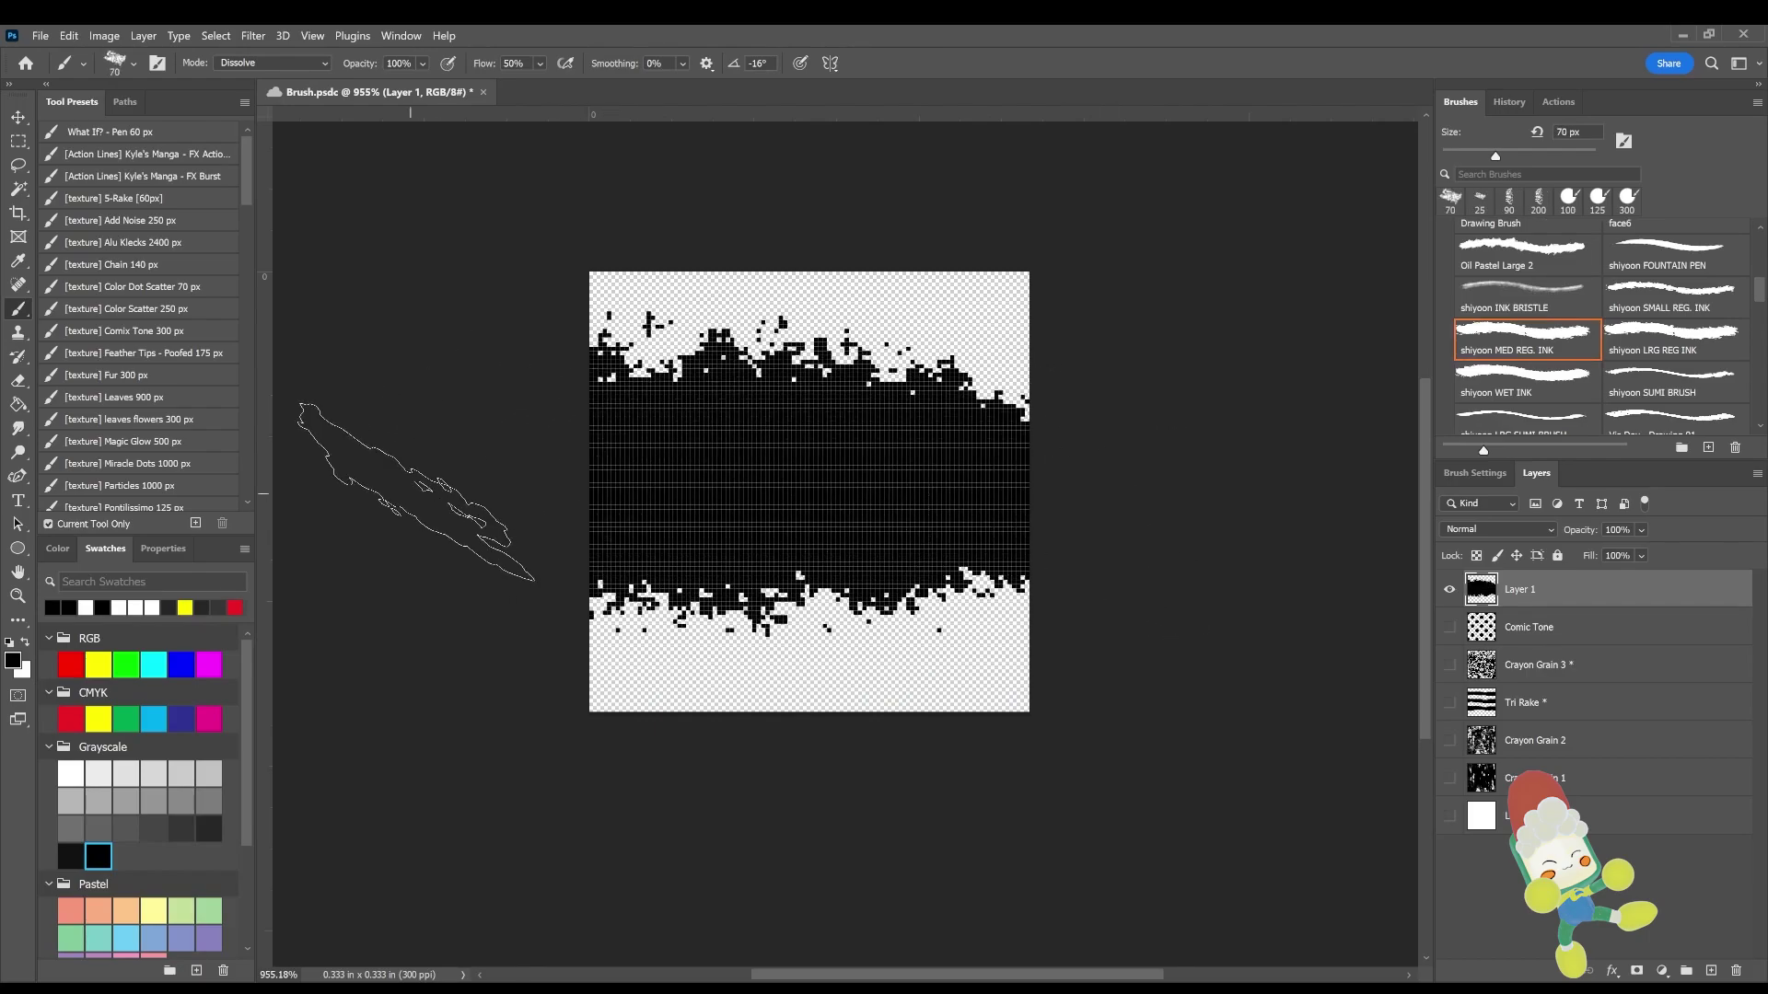
key(ctrl+z)
mouse_move(571, 516)
mouse_down()
mouse_move(543, 455)
mouse_move(1224, 507)
mouse_up()
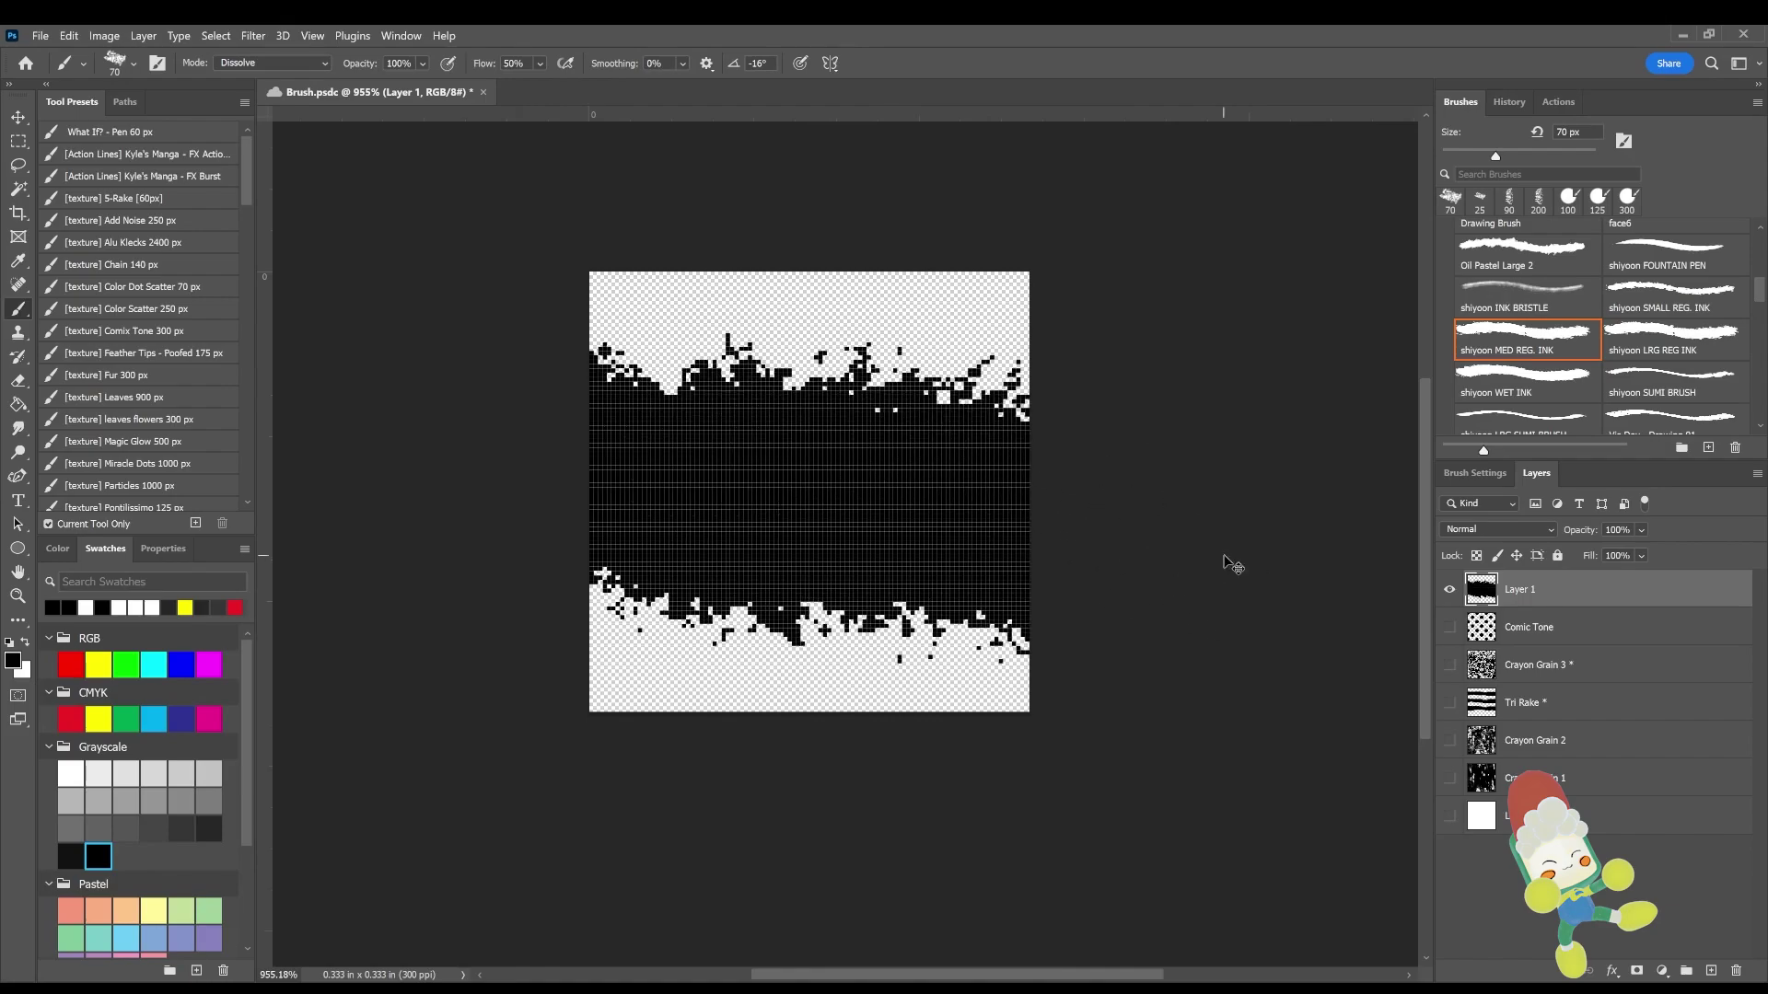
key(ctrl+z)
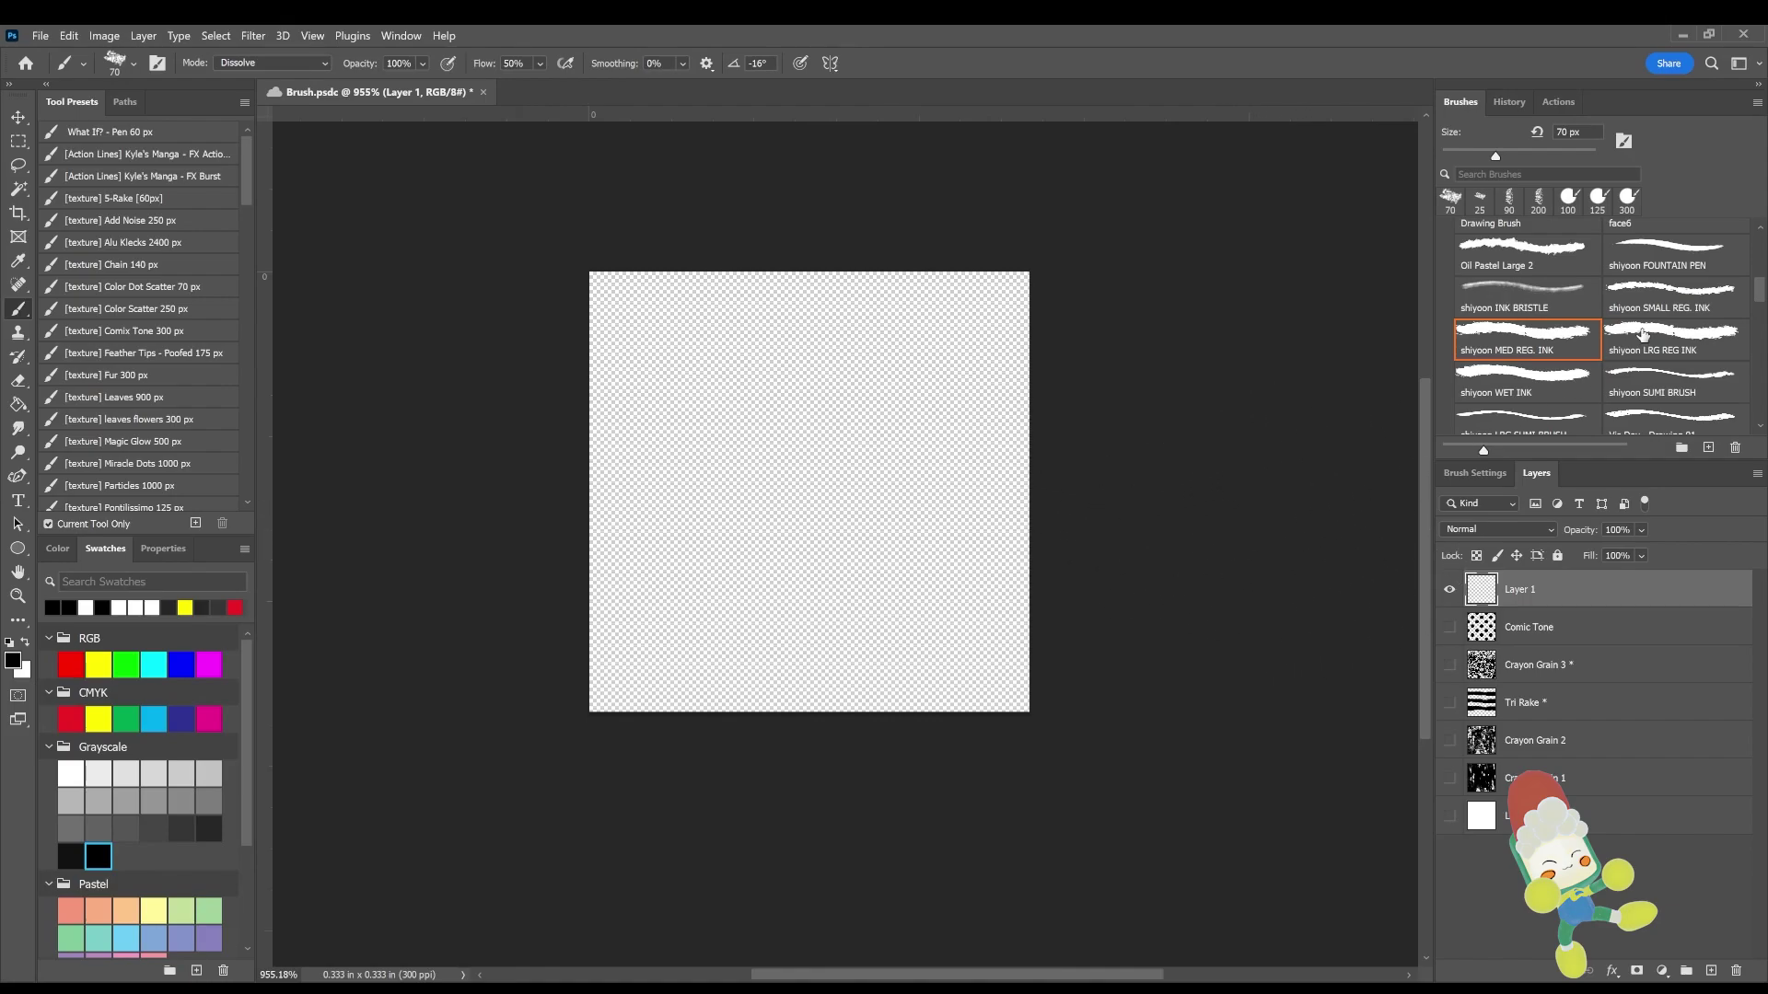
Try shiyoon LRG REG INK strokes at several sizes, ending at 80 px, across the empty Layer 1
click(1671, 336)
mouse_move(1063, 474)
mouse_down()
mouse_move(502, 492)
mouse_move(1046, 493)
mouse_move(875, 435)
mouse_move(506, 483)
mouse_move(755, 460)
mouse_move(1157, 515)
mouse_up()
key(ctrl+z)
key(bracketright)
key(bracketright)
key(bracketright)
key(bracketright)
key(bracketright)
key(ctrl+z)
key(bracketleft)
key(ctrl+z)
key(bracketleft)
key(bracketleft)
key(bracketleft)
drag(942, 525, 465, 547)
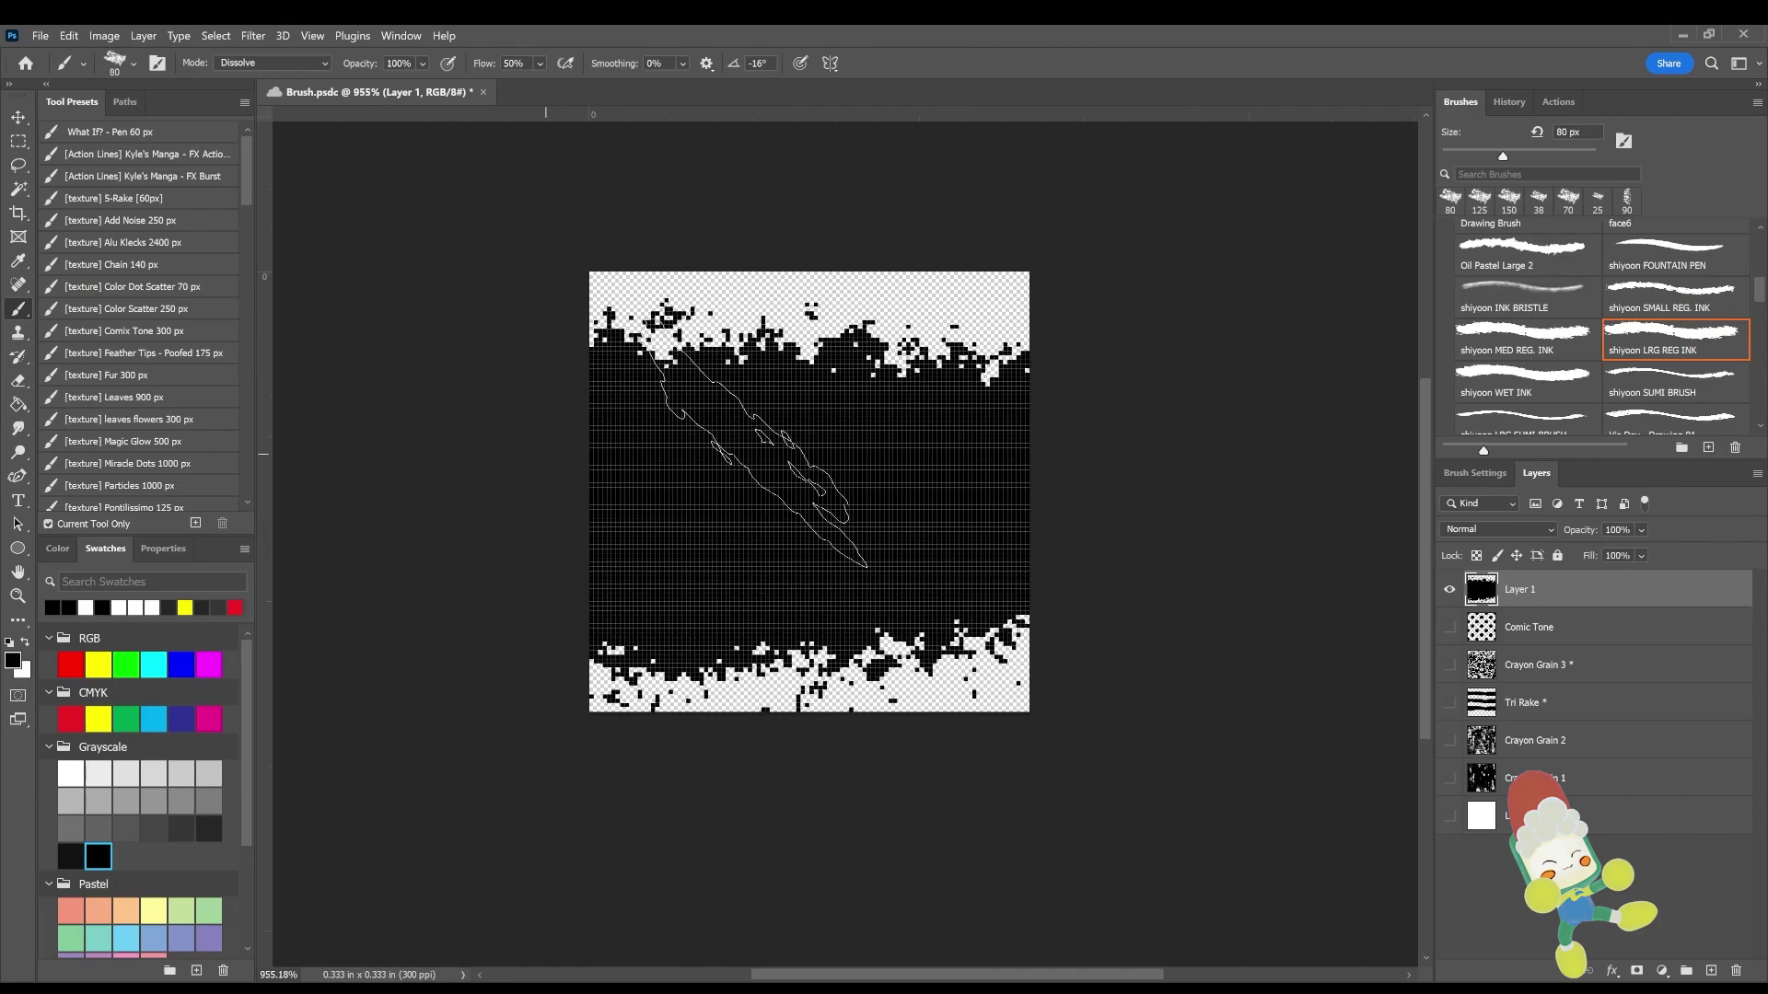
key(ctrl+z)
key(ctrl+z)
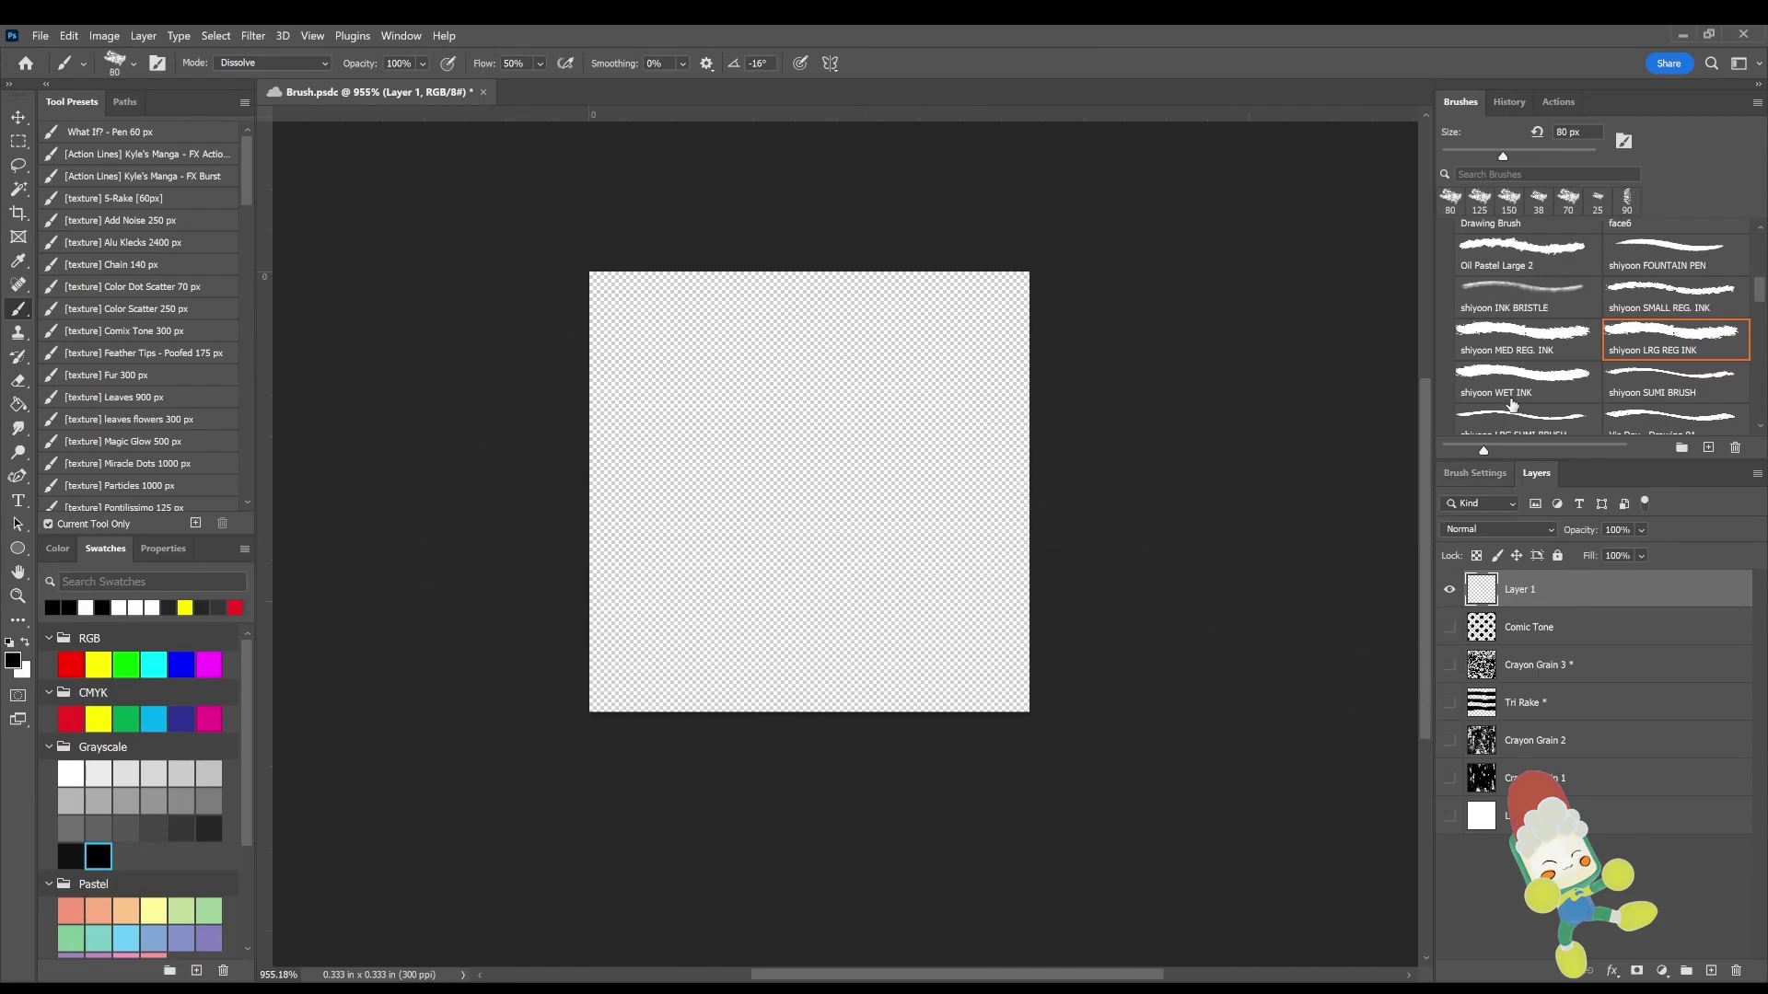
Try one stroke each with the shiyoon WET INK and shiyoon SUMI BRUSH brushes on Layer 1
click(1515, 401)
drag(1224, 401, 494, 438)
key(ctrl+z)
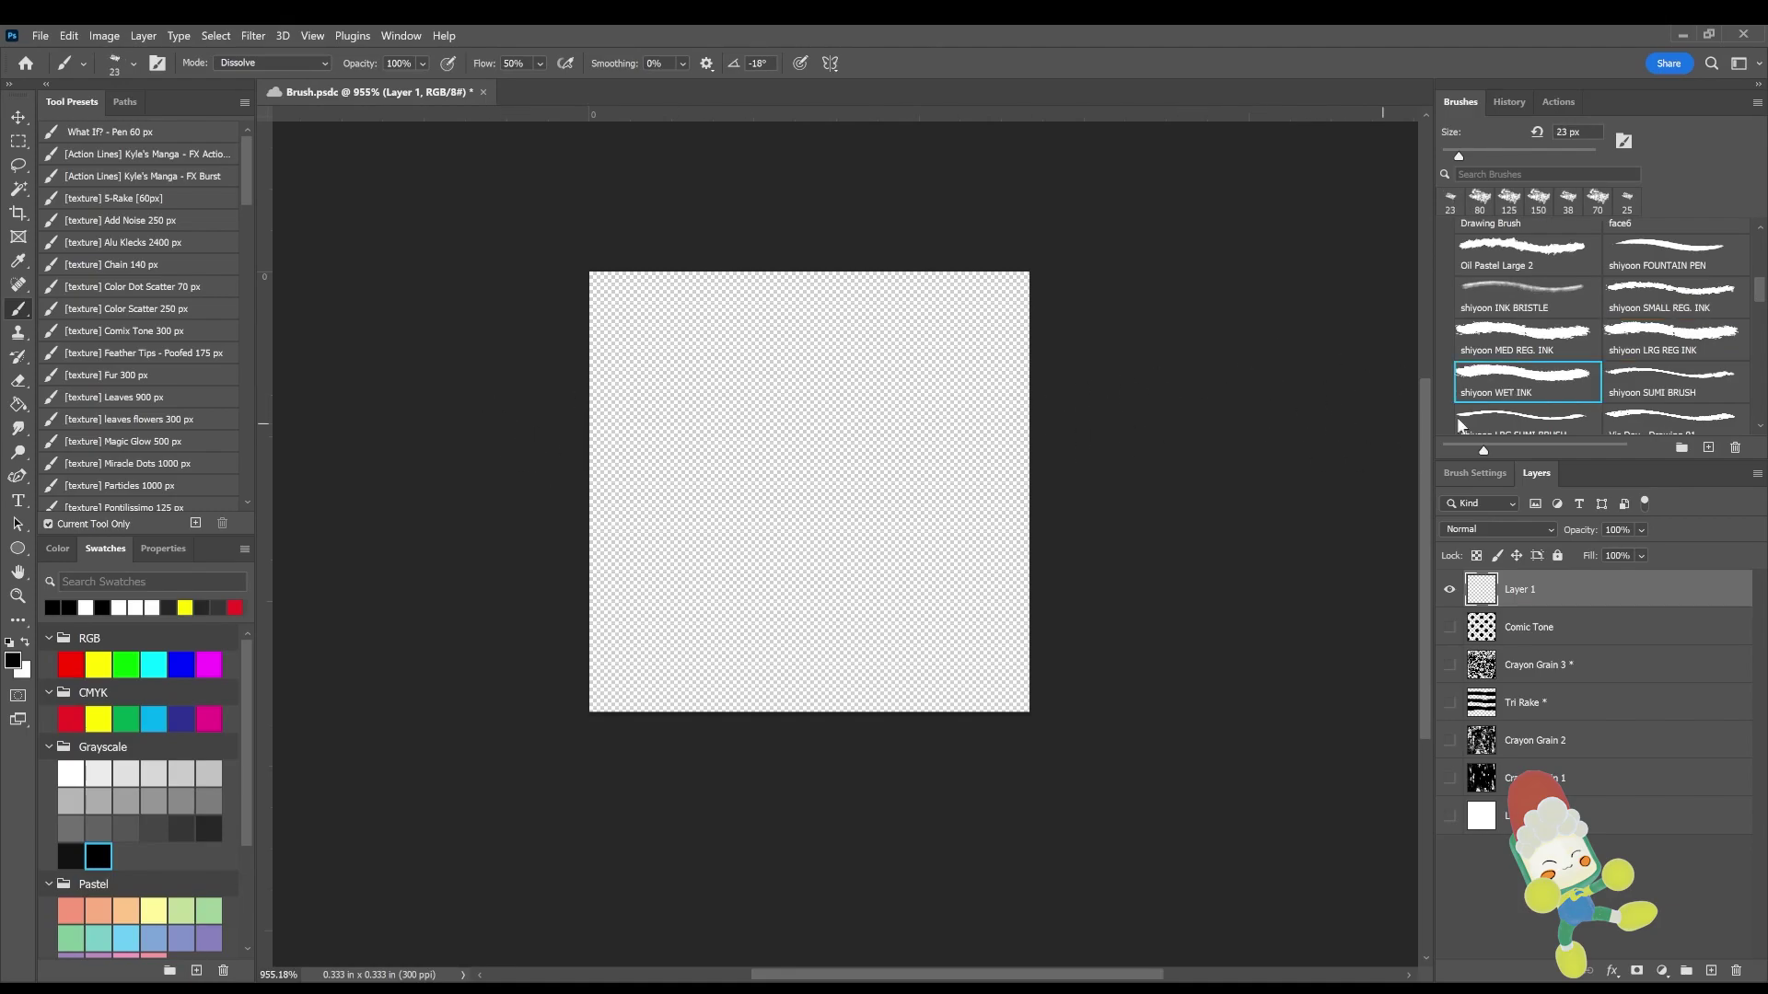
click(1657, 382)
mouse_move(1256, 396)
mouse_down()
mouse_move(469, 451)
mouse_move(1068, 438)
mouse_move(602, 440)
mouse_move(543, 465)
mouse_move(1085, 493)
mouse_up()
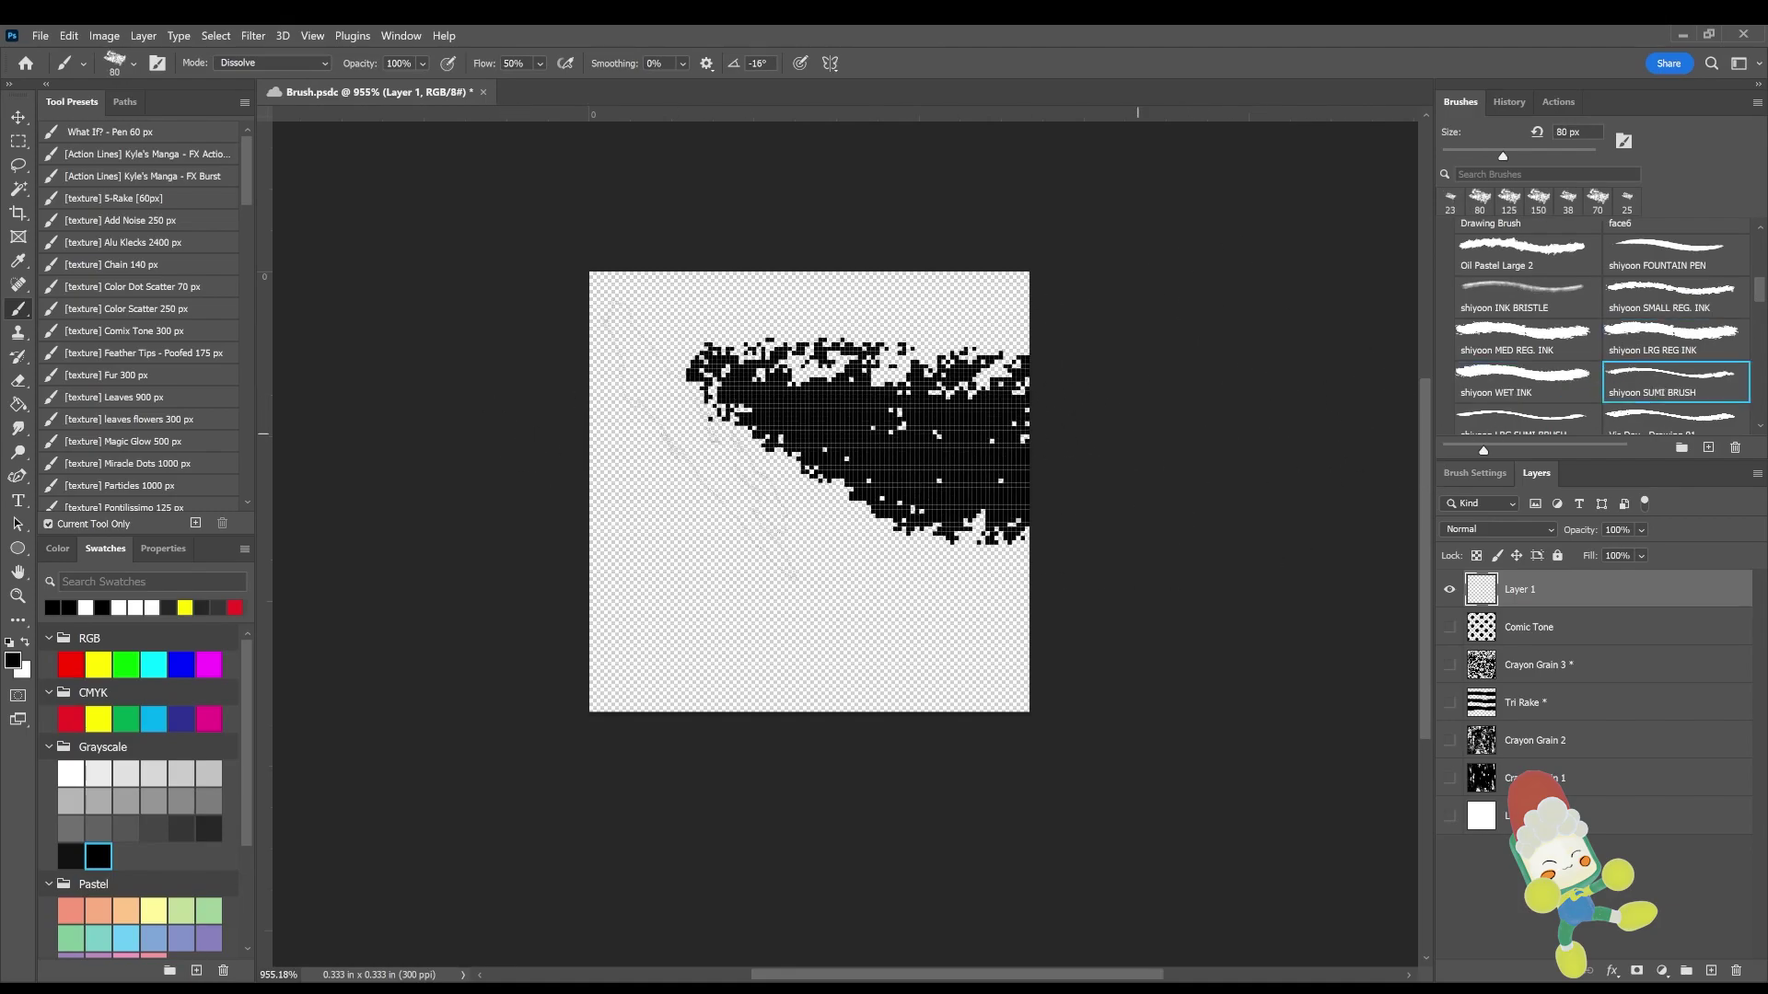
key(ctrl+z)
Paint a thick rough-edged horizontal band across Layer 1 with the shiyoon LRG REG INK brush at 90 px
click(1671, 336)
key(ctrl+z)
key(bracketleft)
key(bracketleft)
key(ctrl+z)
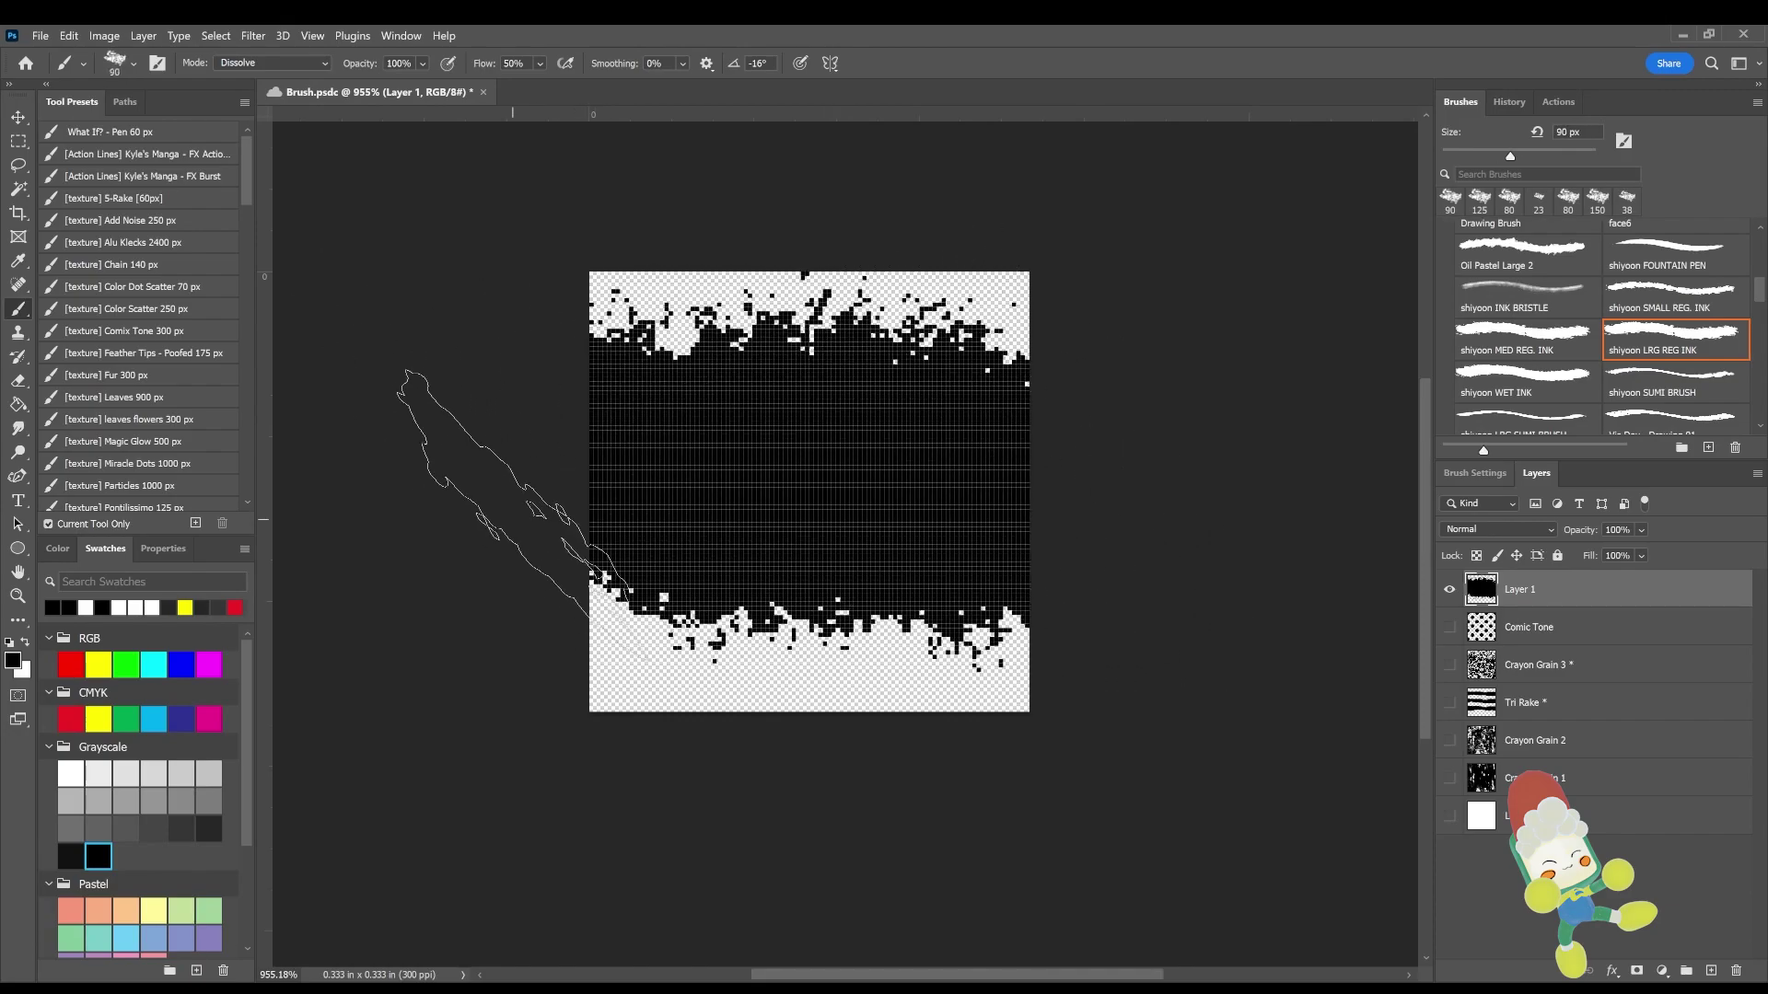
key(ctrl+z)
click(603, 493)
drag(534, 431, 1096, 493)
Reduce the brush to 45 px and build up the lower and upper rough edges of the black band
key(bracketleft)
key(bracketleft)
key(bracketleft)
key(bracketleft)
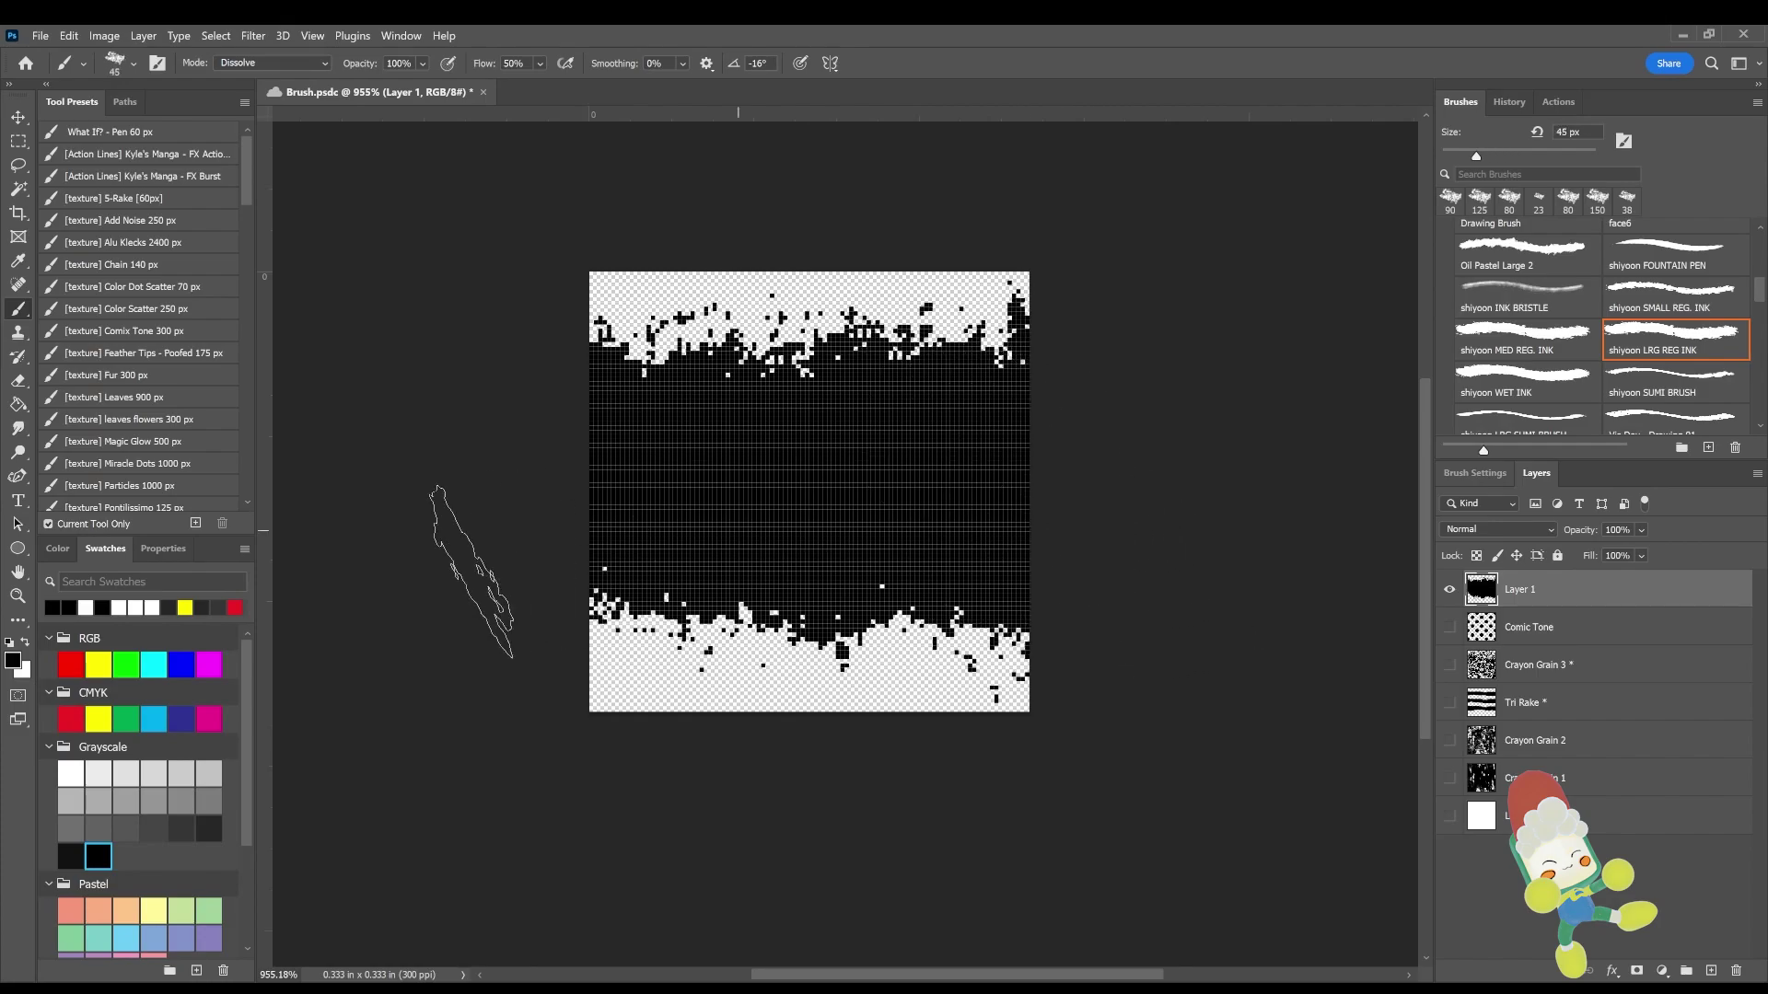
mouse_move(585, 594)
mouse_down()
mouse_move(674, 570)
mouse_move(941, 571)
mouse_up()
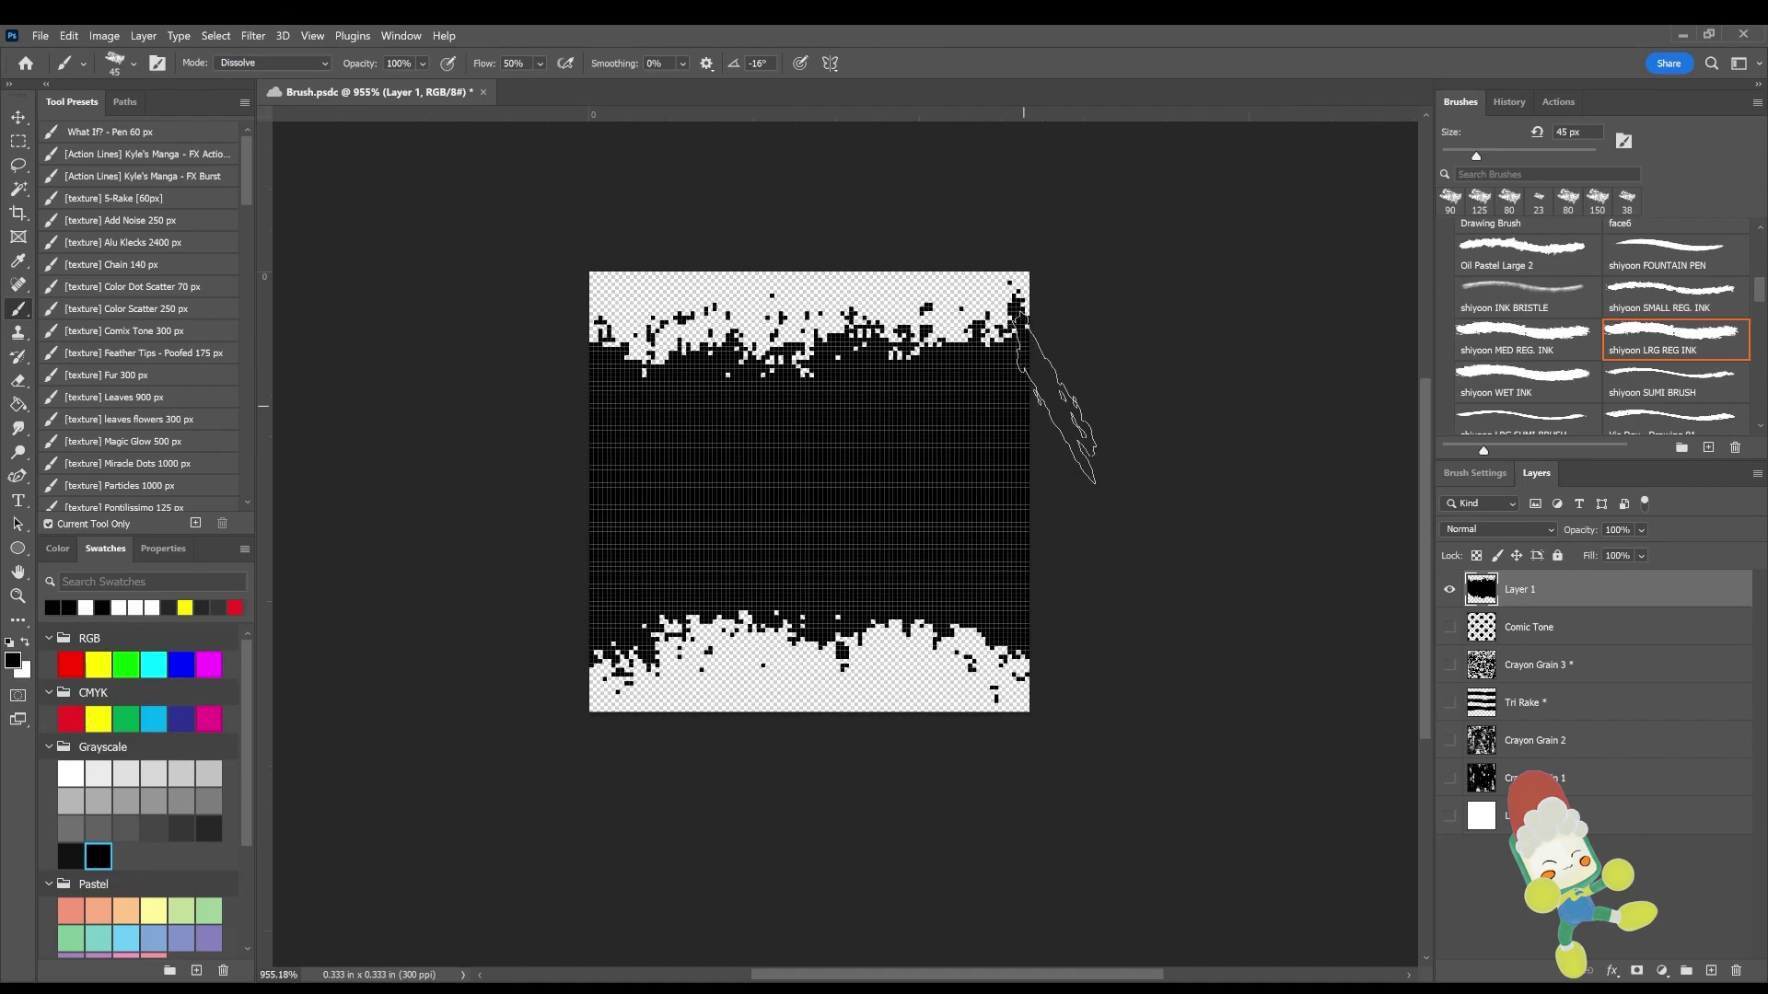
click(656, 406)
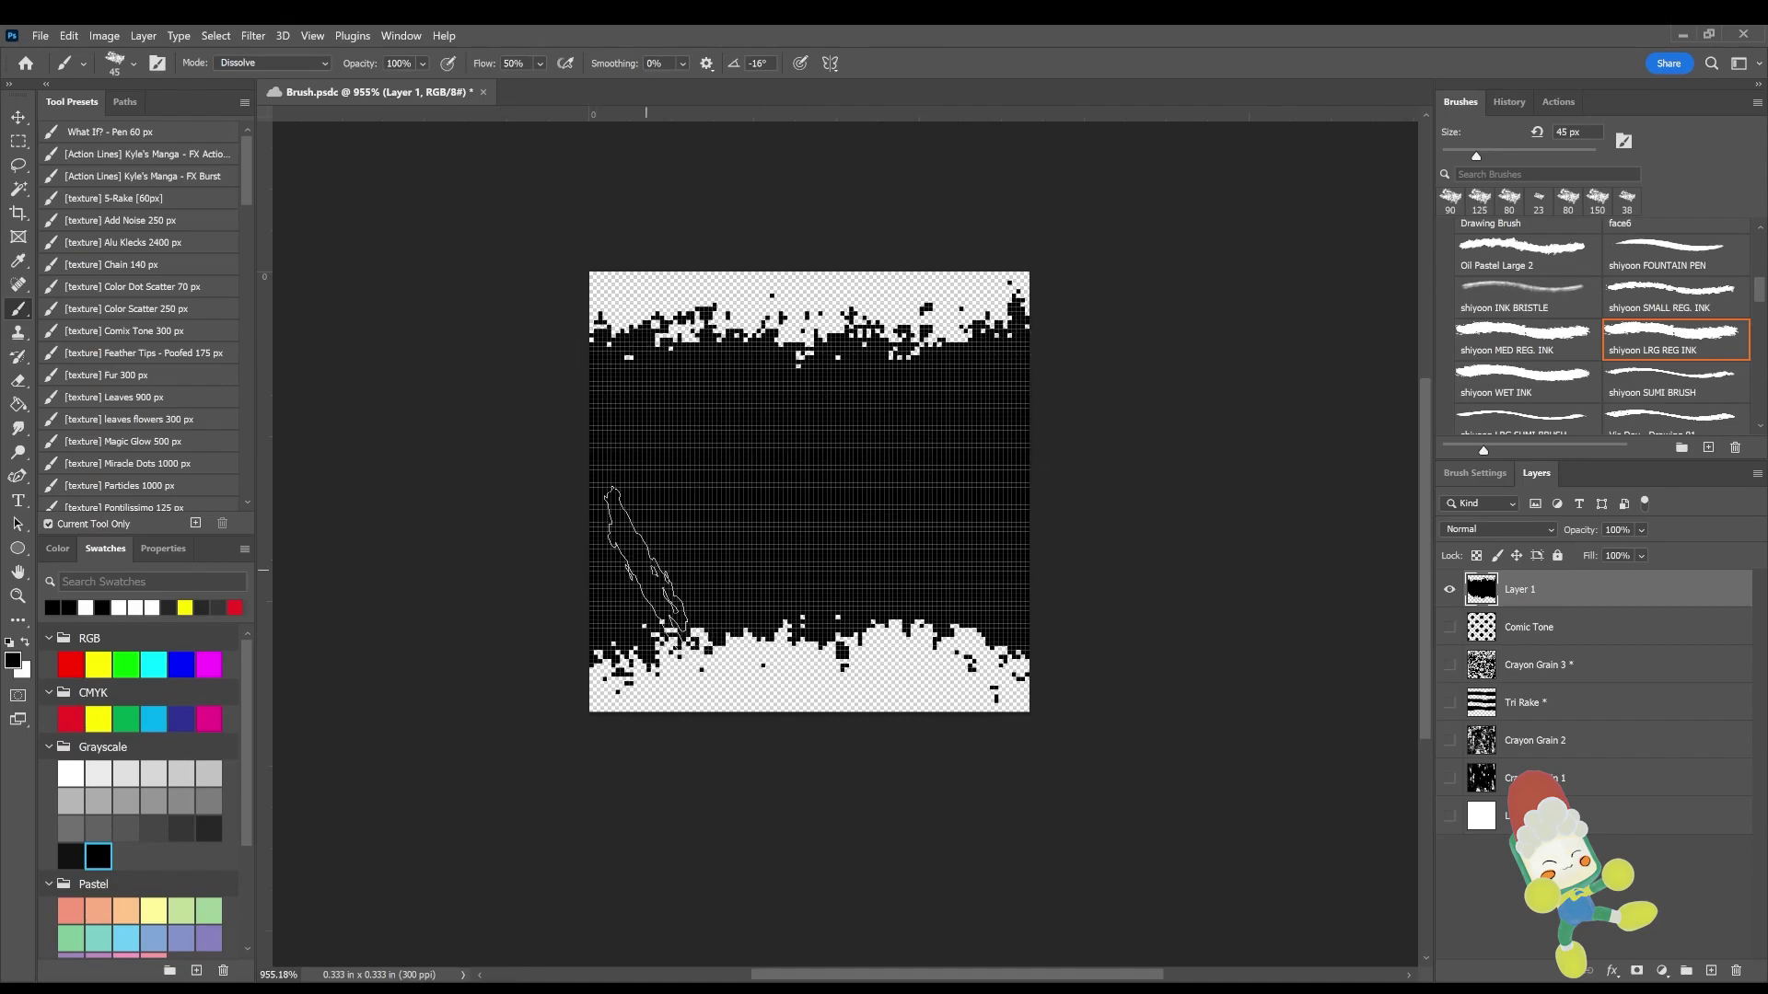
mouse_move(645, 563)
mouse_down()
mouse_move(896, 572)
mouse_move(1163, 611)
mouse_up()
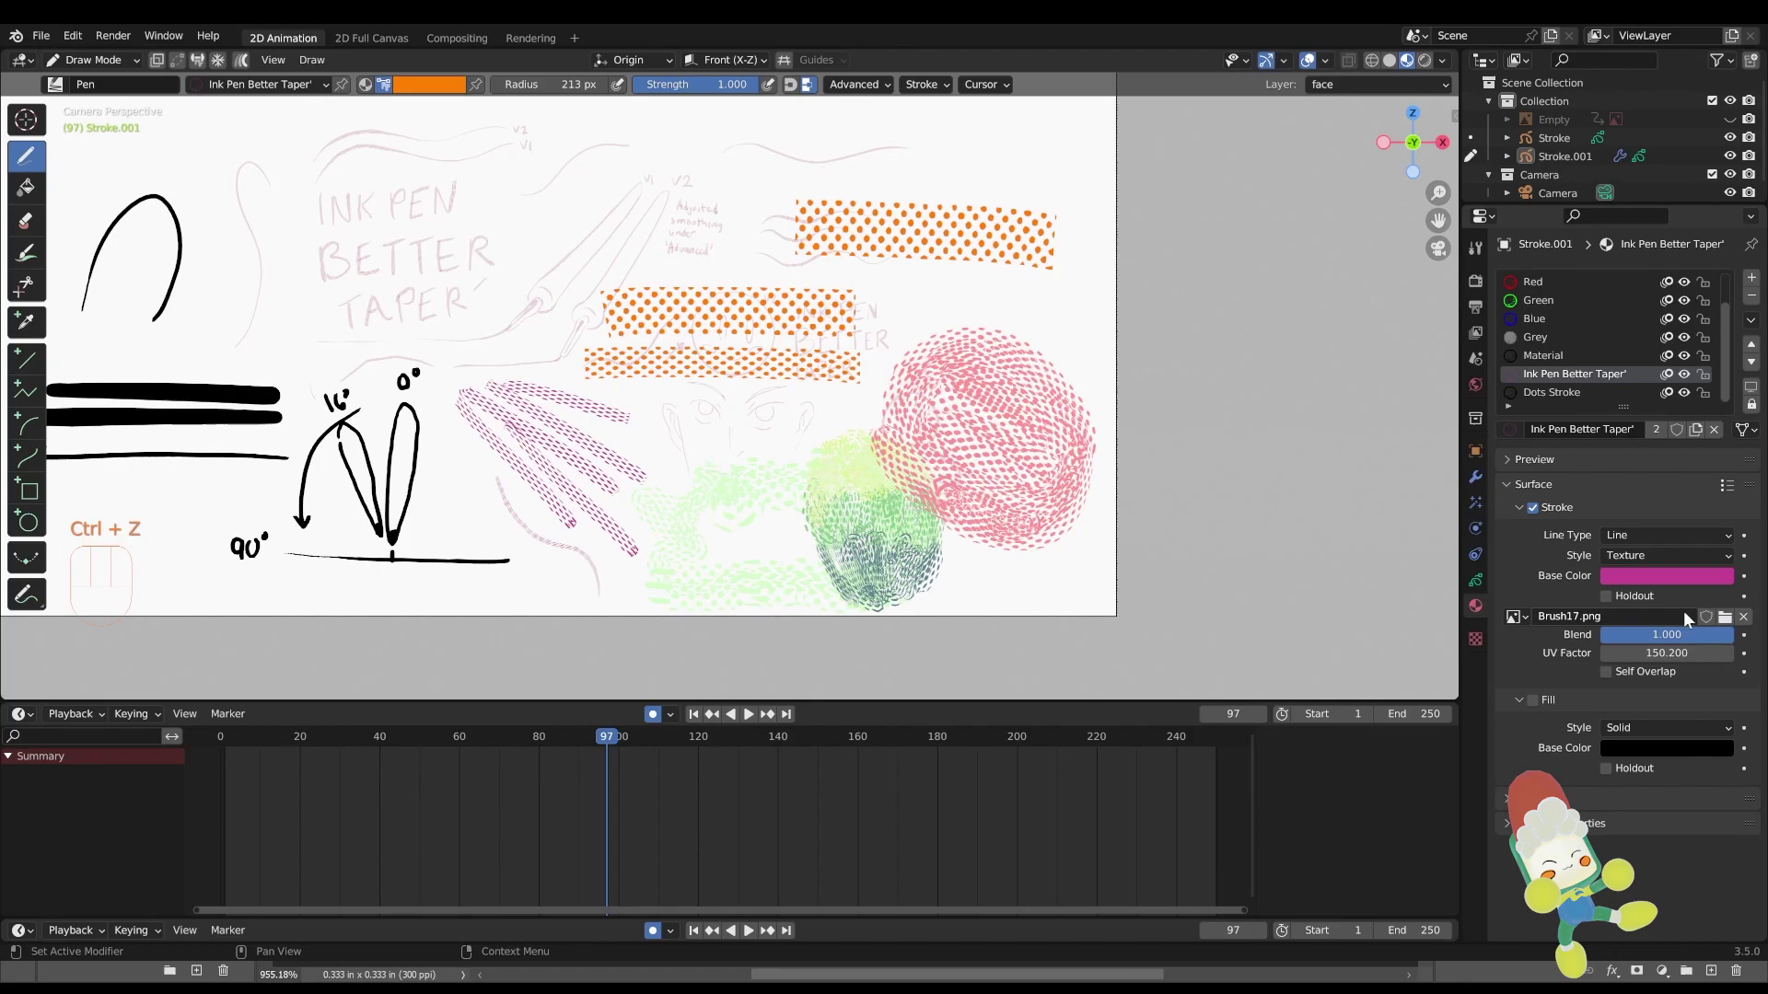
In Blender, replace the Ink Pen Better Taper' stroke texture with Brush18.png, and next with Brush3.png
click(1726, 618)
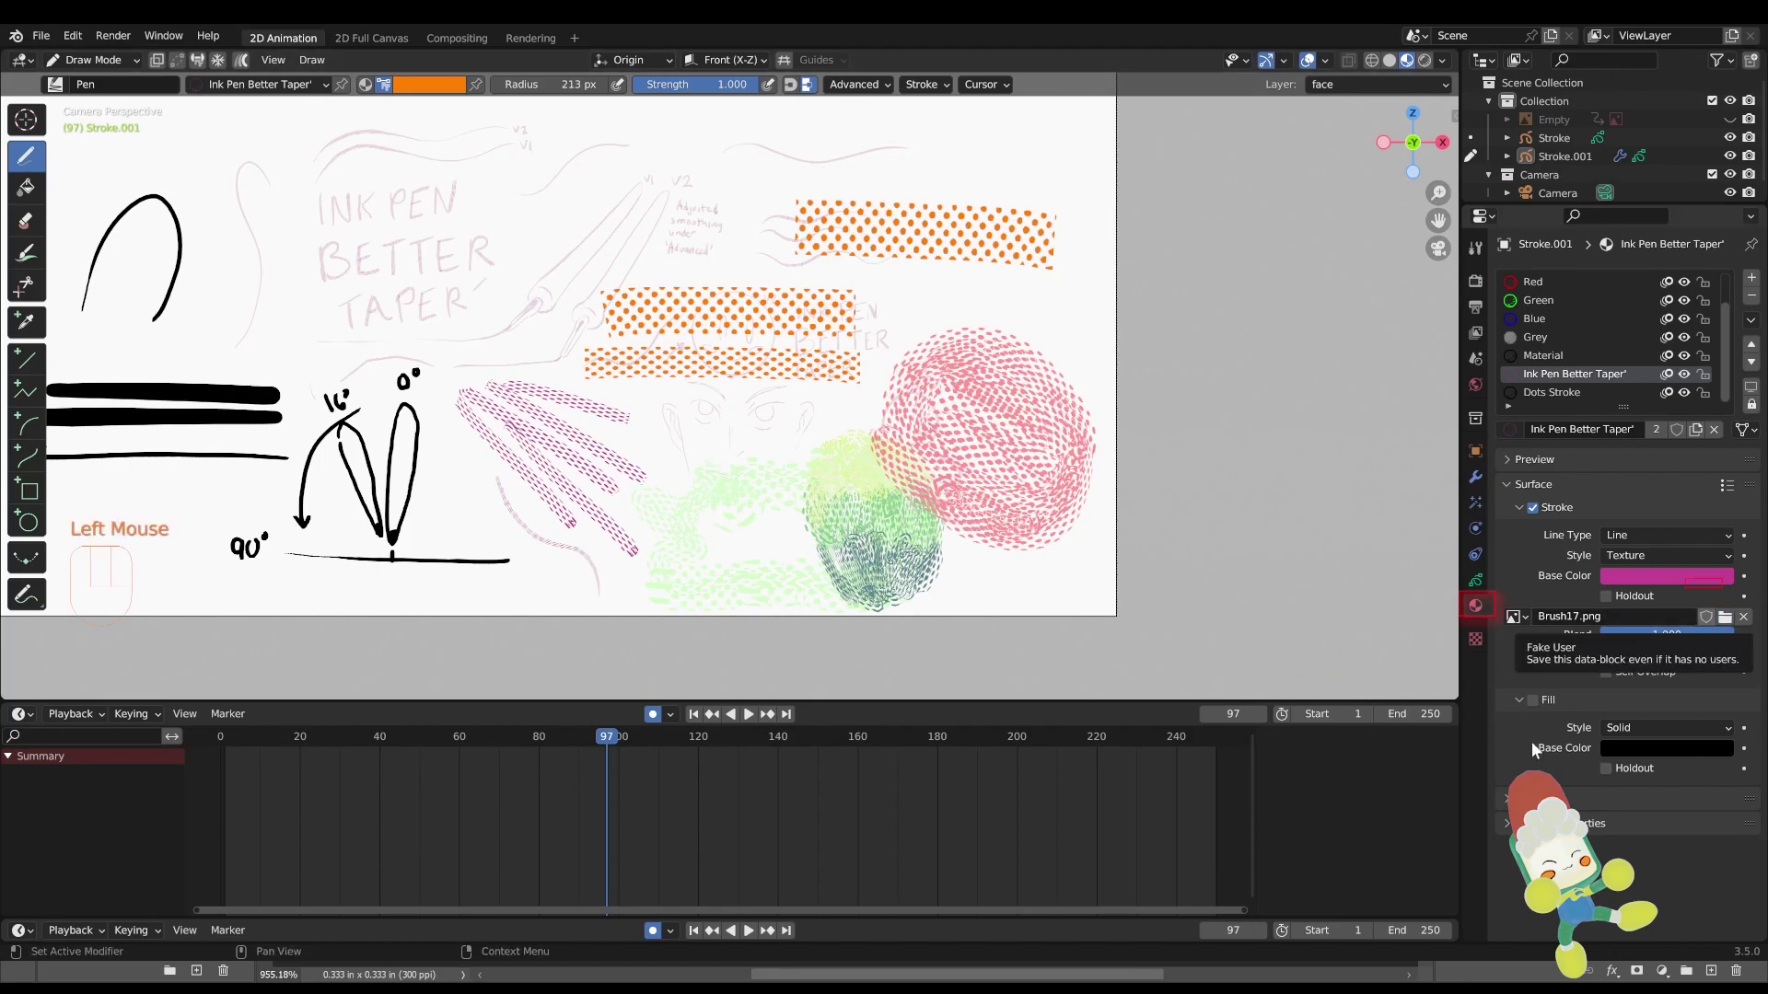
key(ctrl+z)
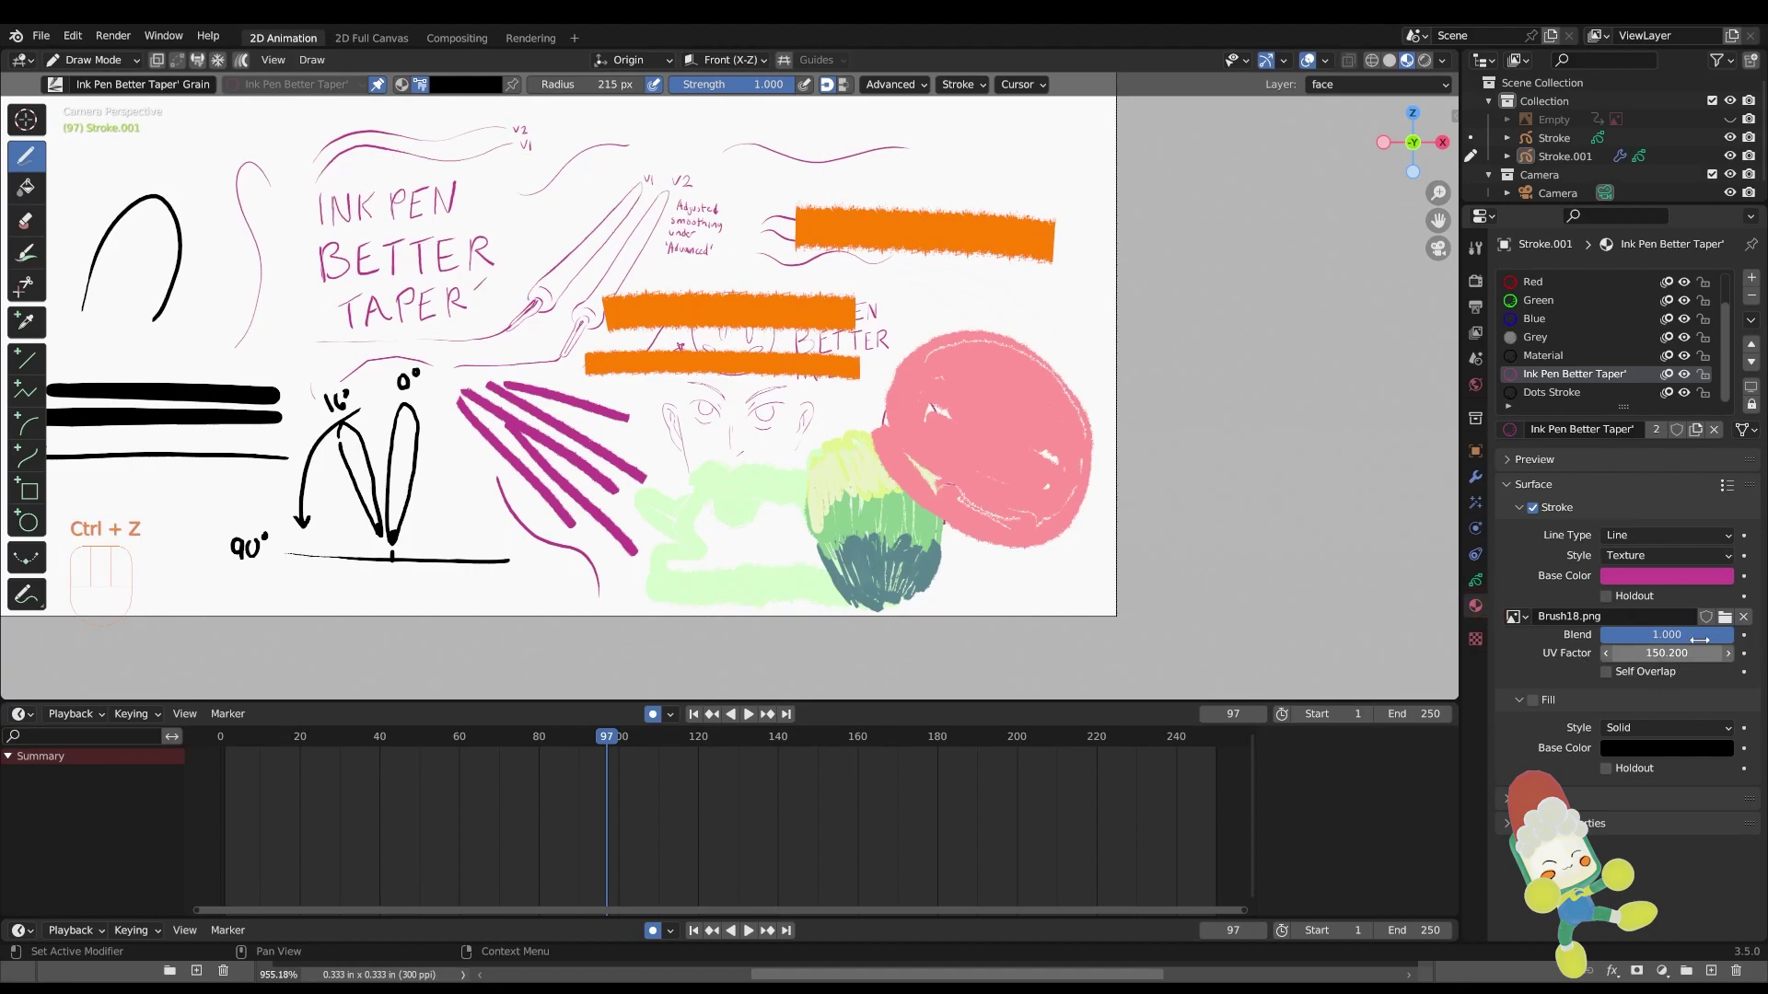
click(1722, 619)
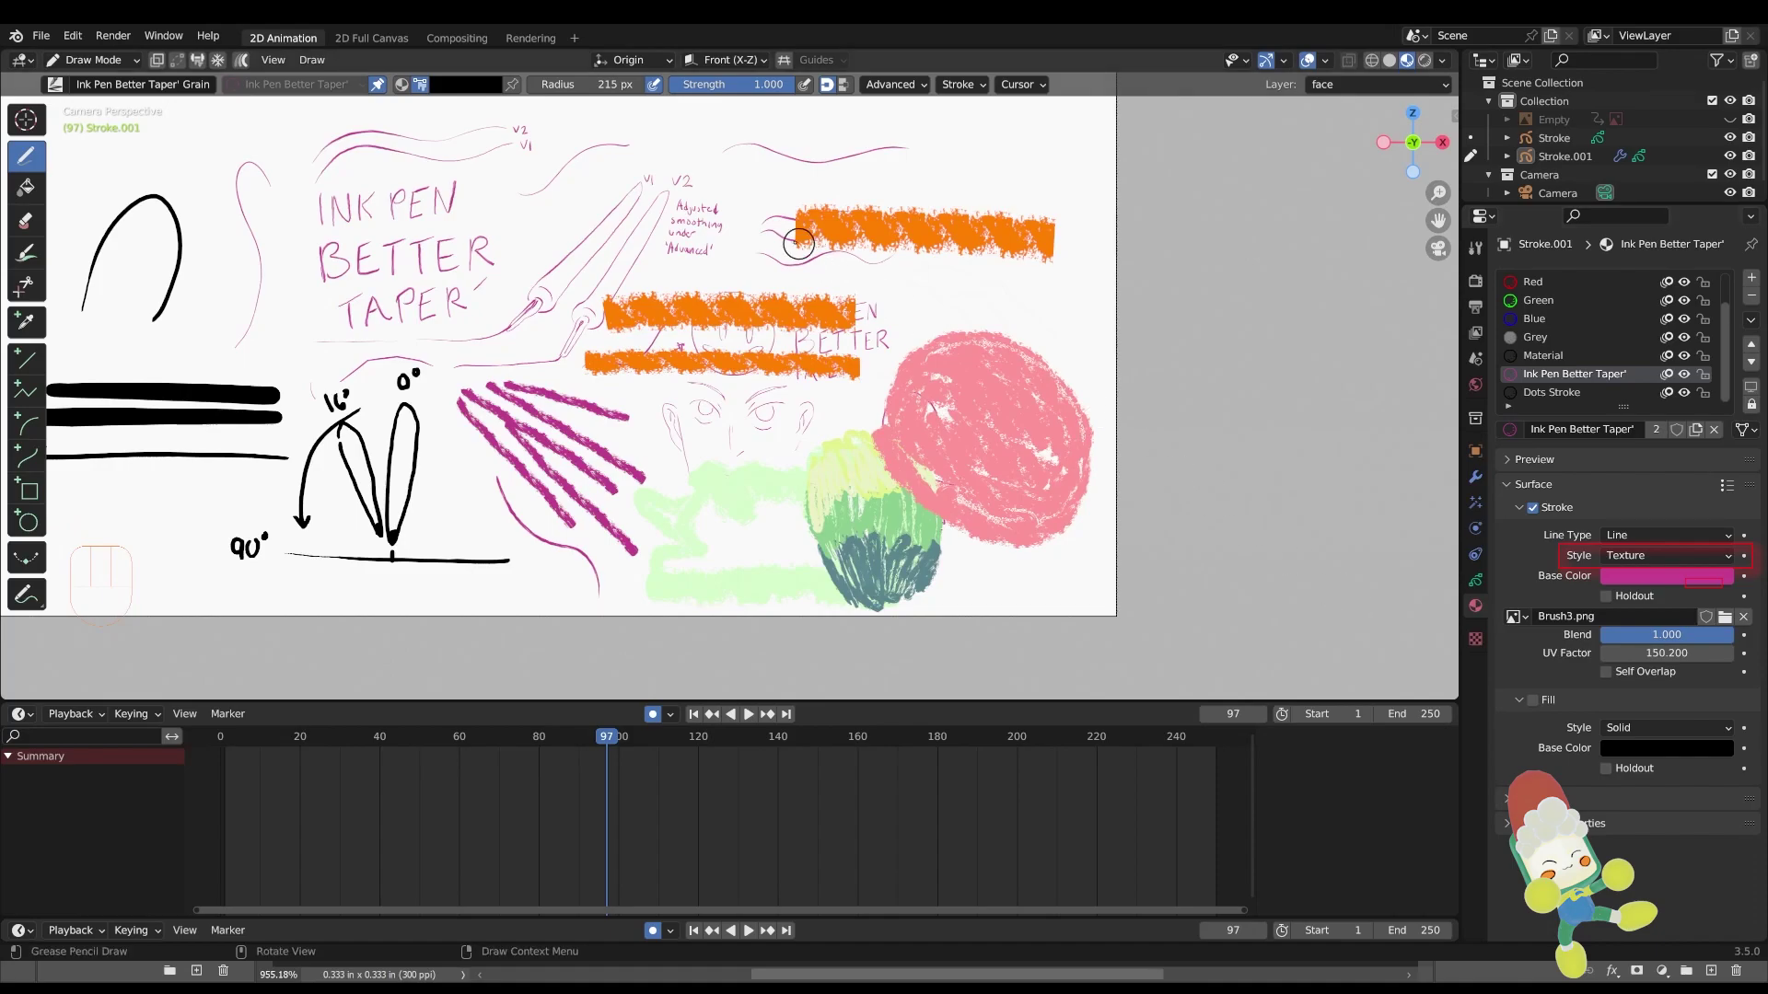
Test black textured strokes across the lettering at 215 px and 155 px radius, and reopen the stroke texture's image picker
mouse_move(785, 241)
mouse_down()
mouse_move(589, 210)
mouse_move(366, 276)
mouse_up()
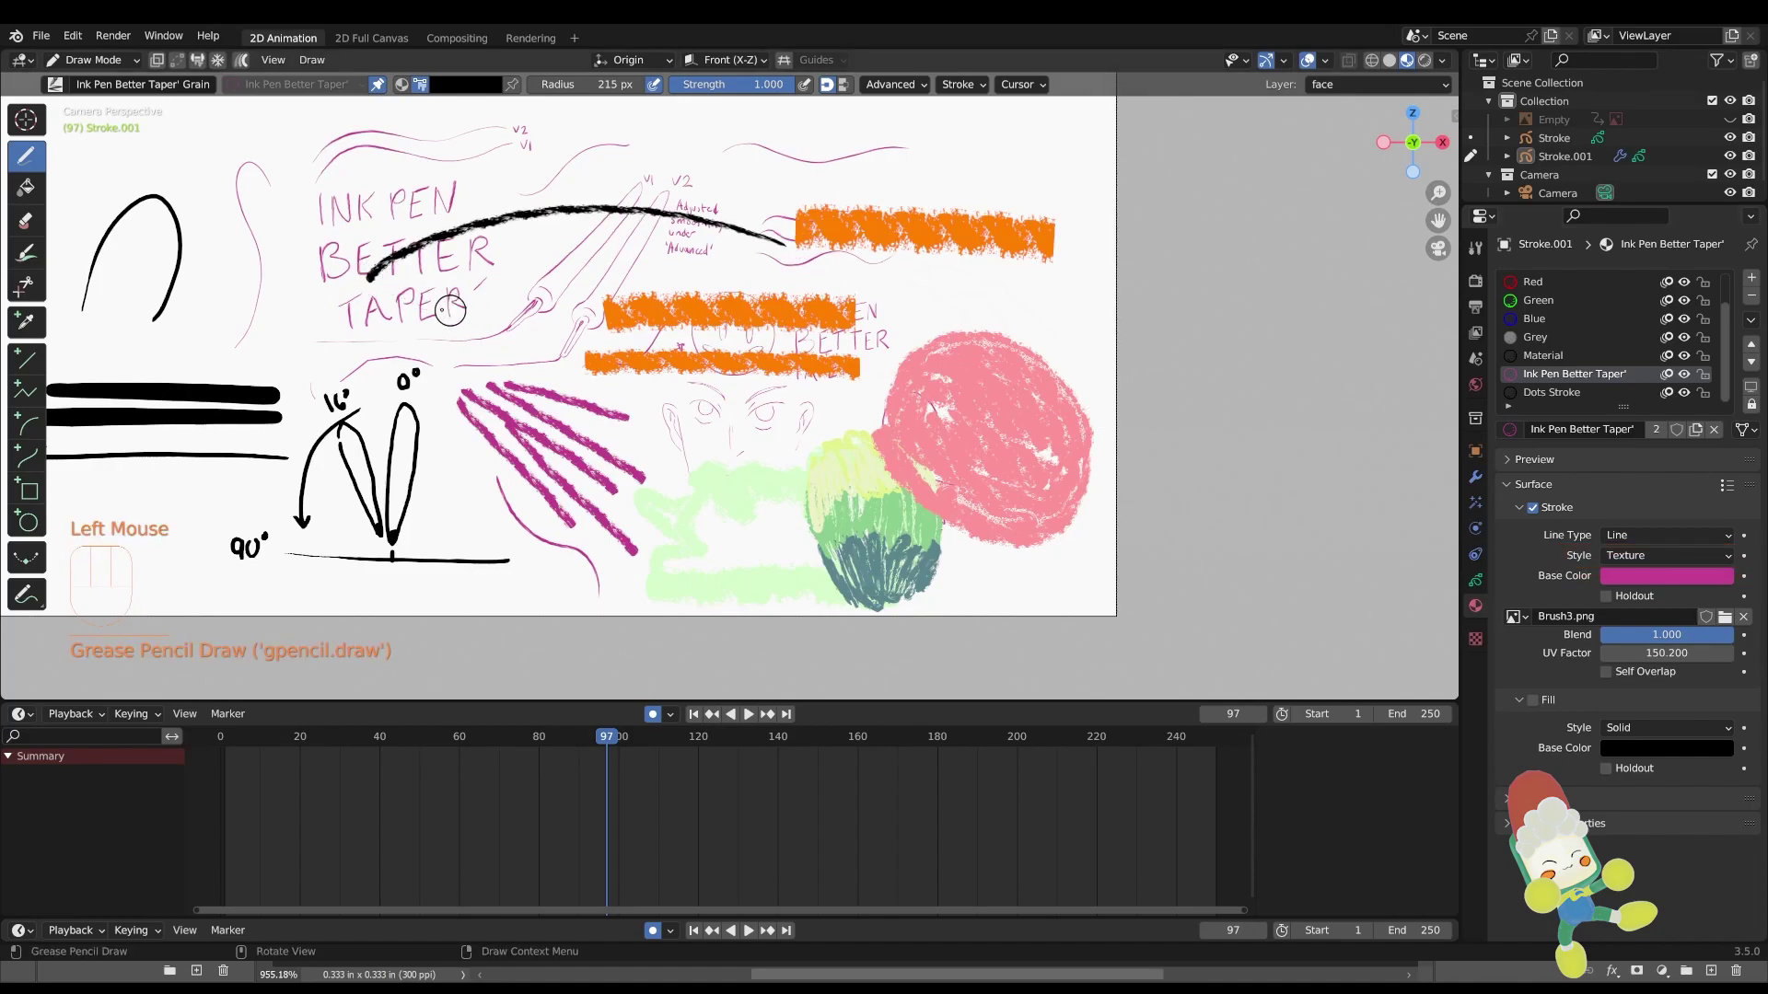
key(ctrl+z)
key(bracketleft)
key(bracketleft)
mouse_move(382, 191)
mouse_down()
mouse_move(580, 214)
mouse_move(759, 292)
mouse_up()
key(ctrl+z)
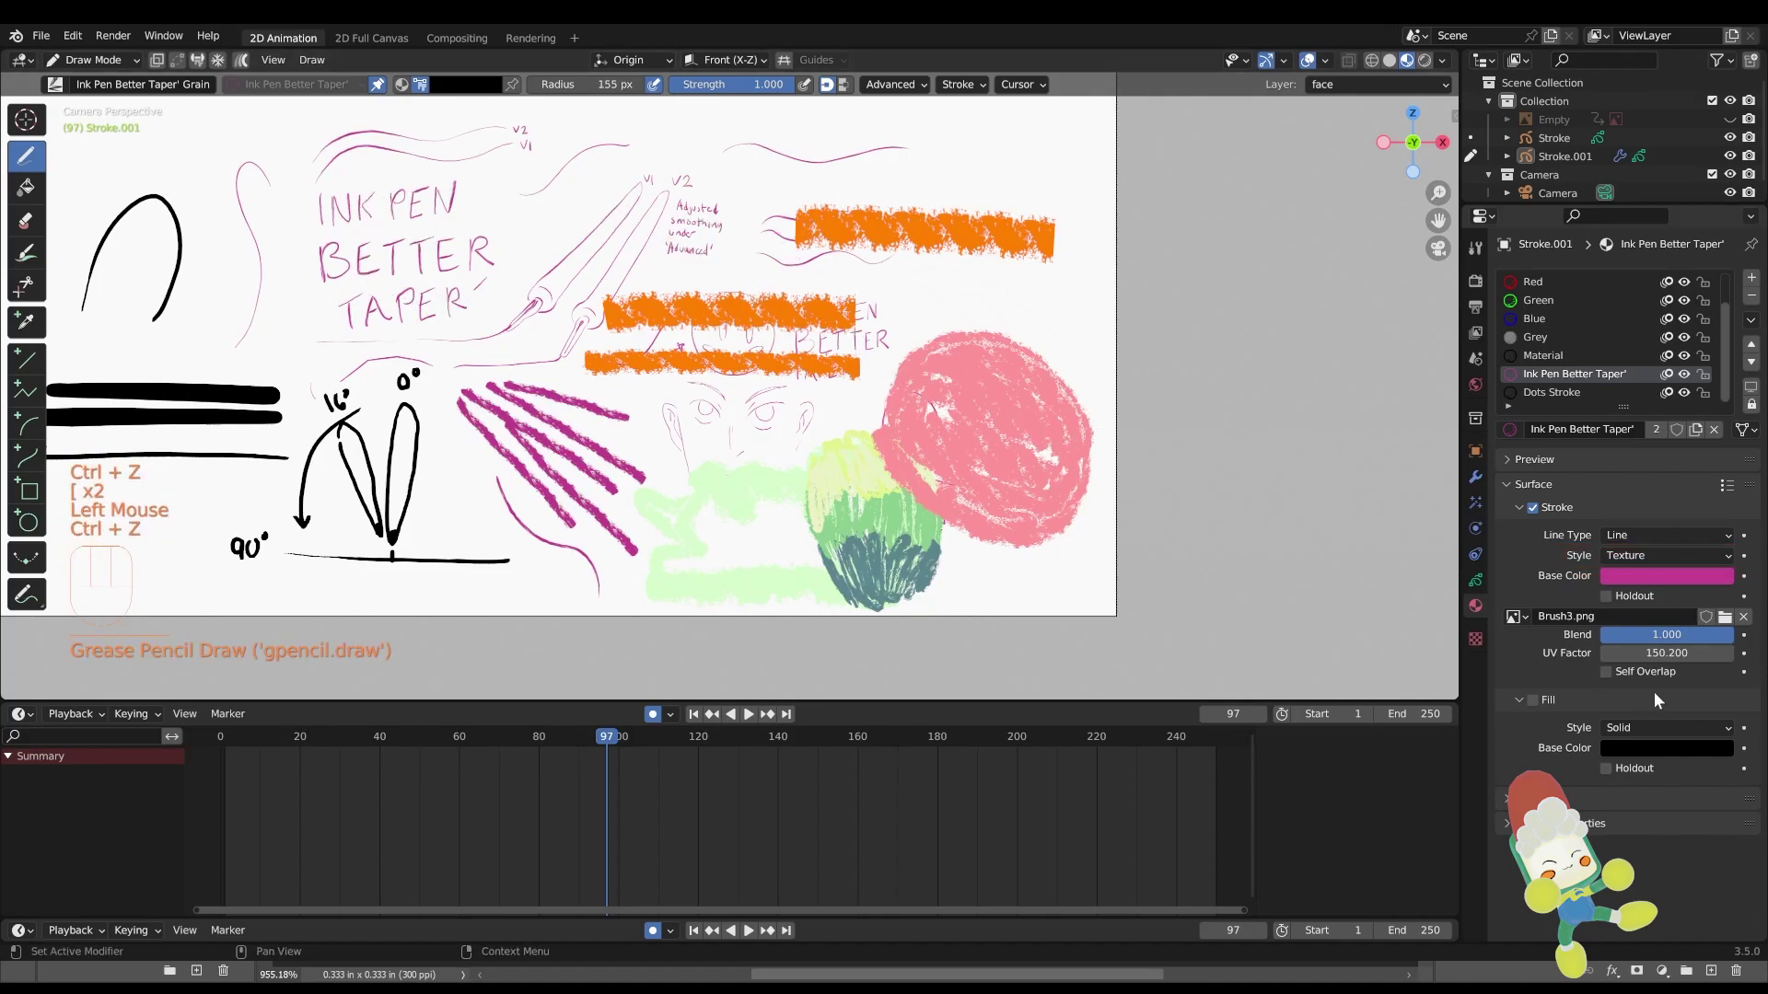
click(1725, 616)
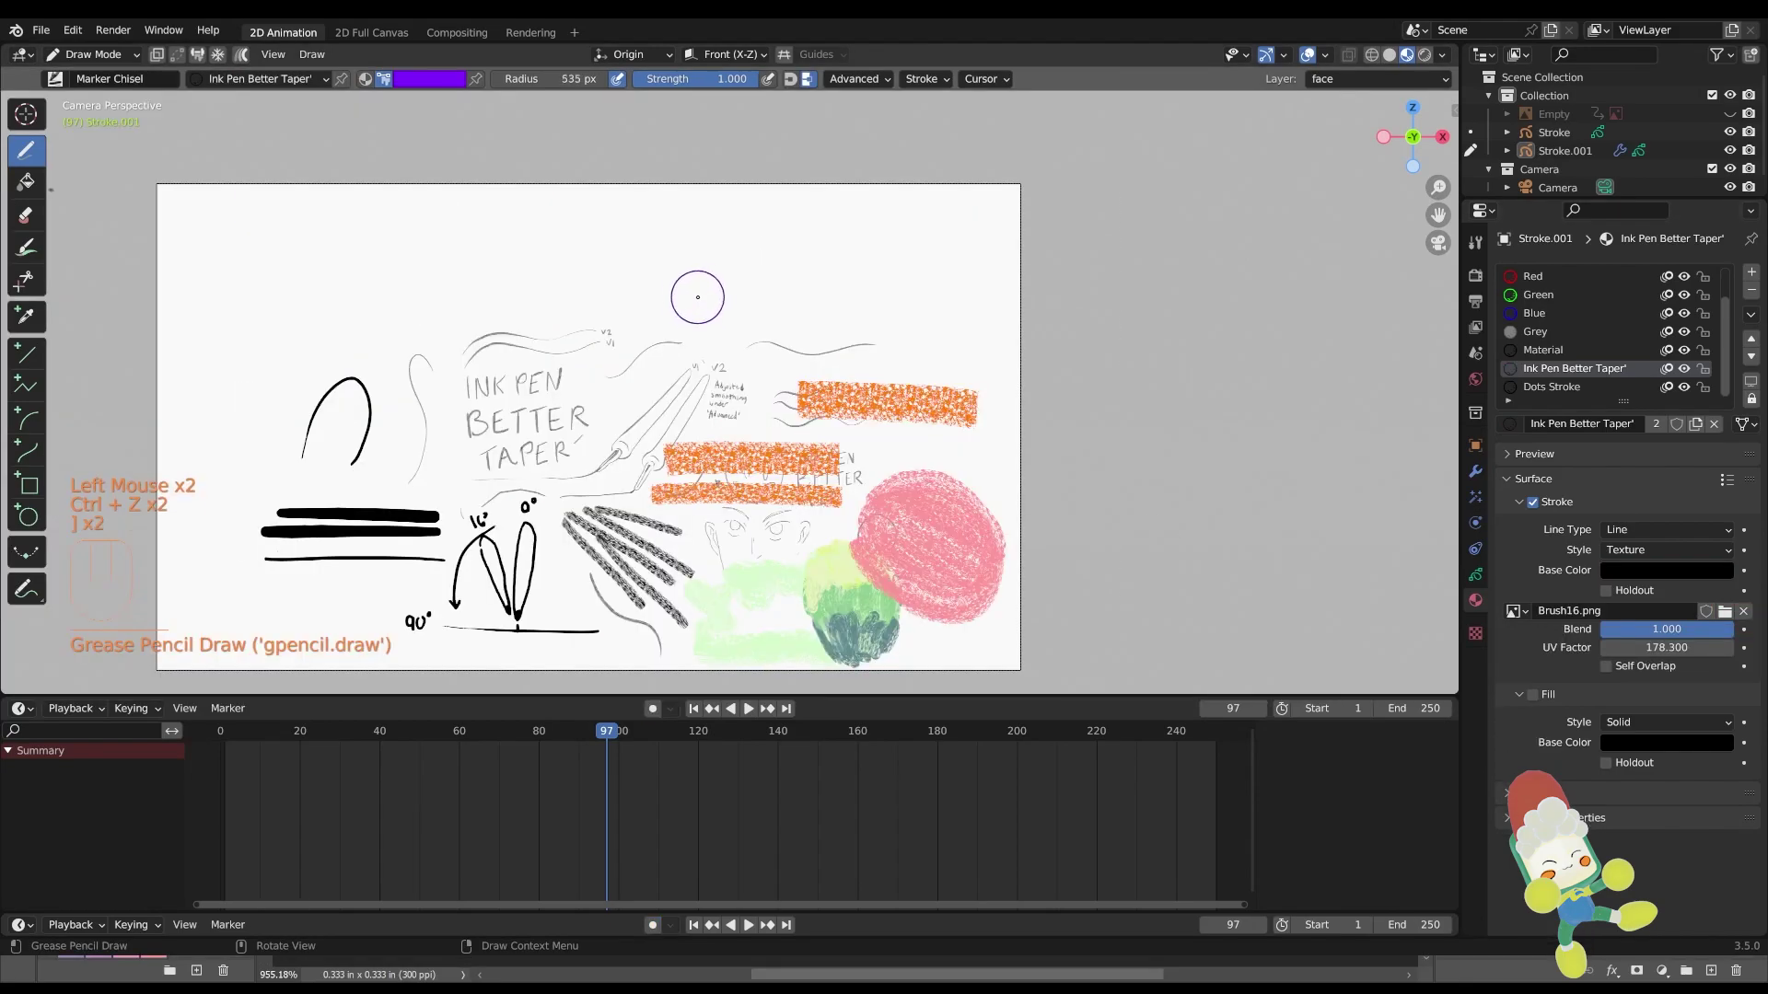
Try broad purple Marker Chisel strokes at 1527 px and 1112 px radius across the drawings
mouse_move(694, 291)
mouse_down()
mouse_move(957, 552)
mouse_move(644, 359)
mouse_up()
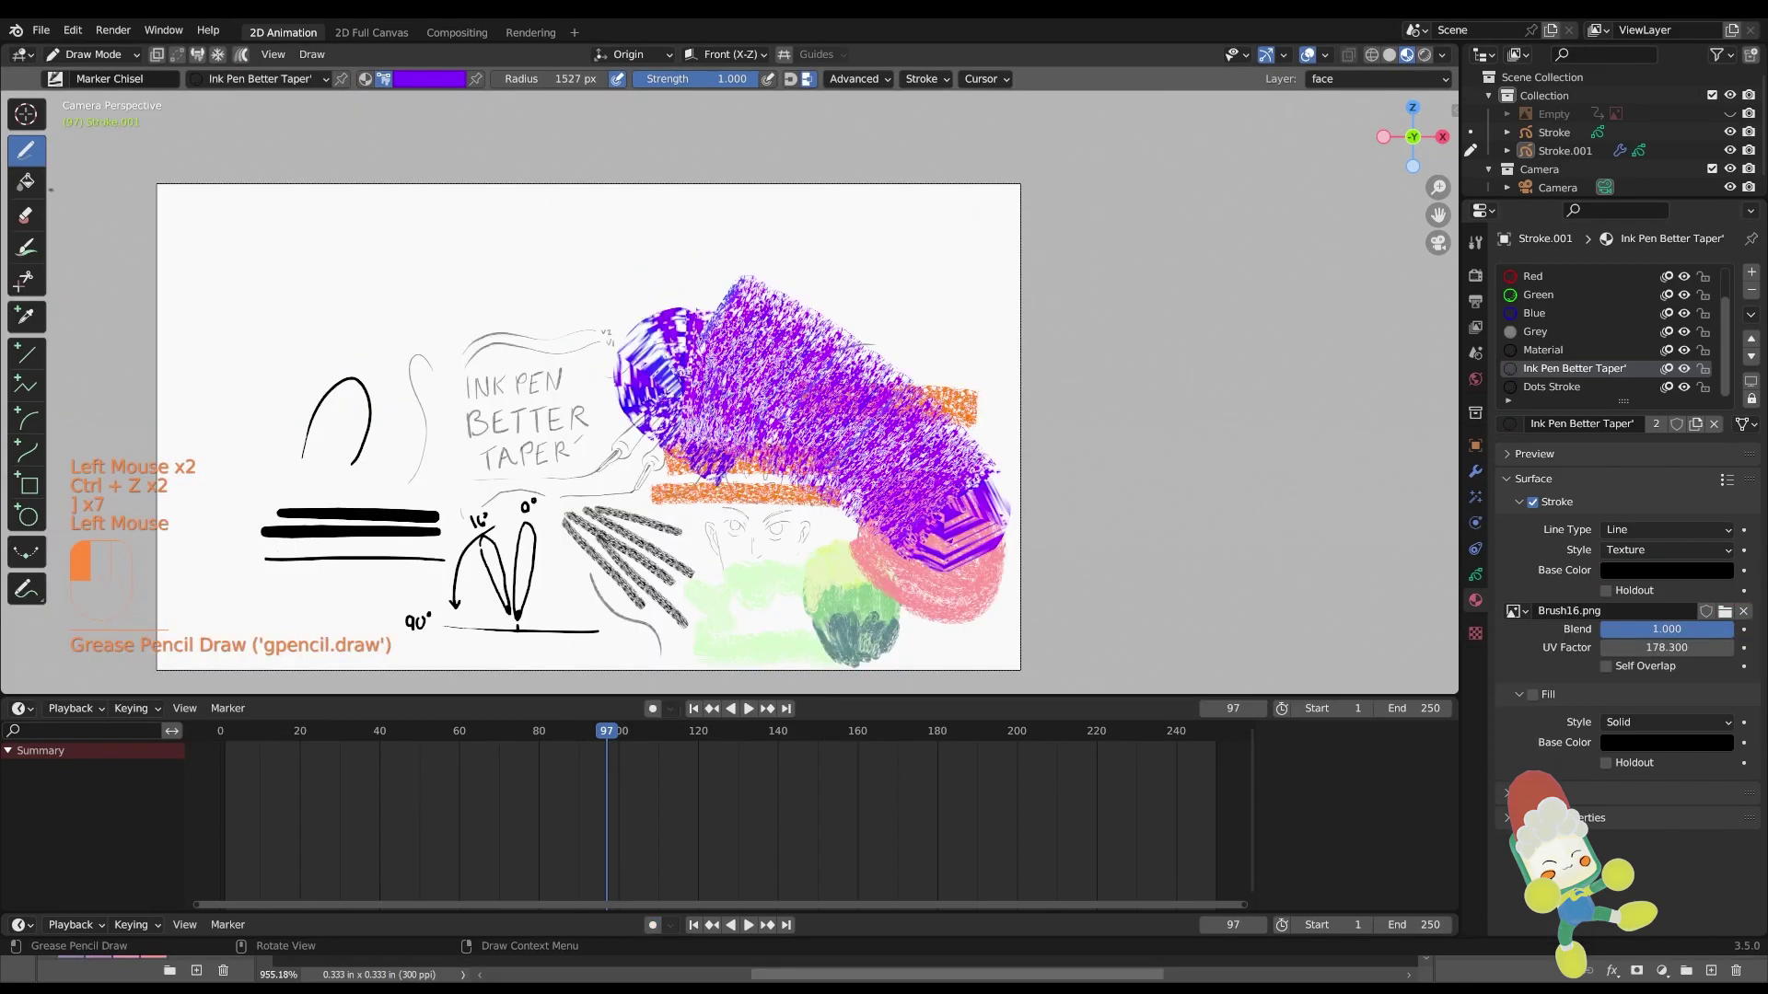
drag(948, 515, 935, 557)
key(ctrl+z)
key(bracketleft)
key(bracketleft)
mouse_move(773, 419)
mouse_down()
mouse_move(873, 474)
mouse_move(828, 511)
mouse_move(791, 432)
mouse_move(856, 502)
mouse_move(756, 464)
mouse_move(865, 580)
mouse_up()
key(ctrl+z)
key(ctrl+z)
key(ctrl+z)
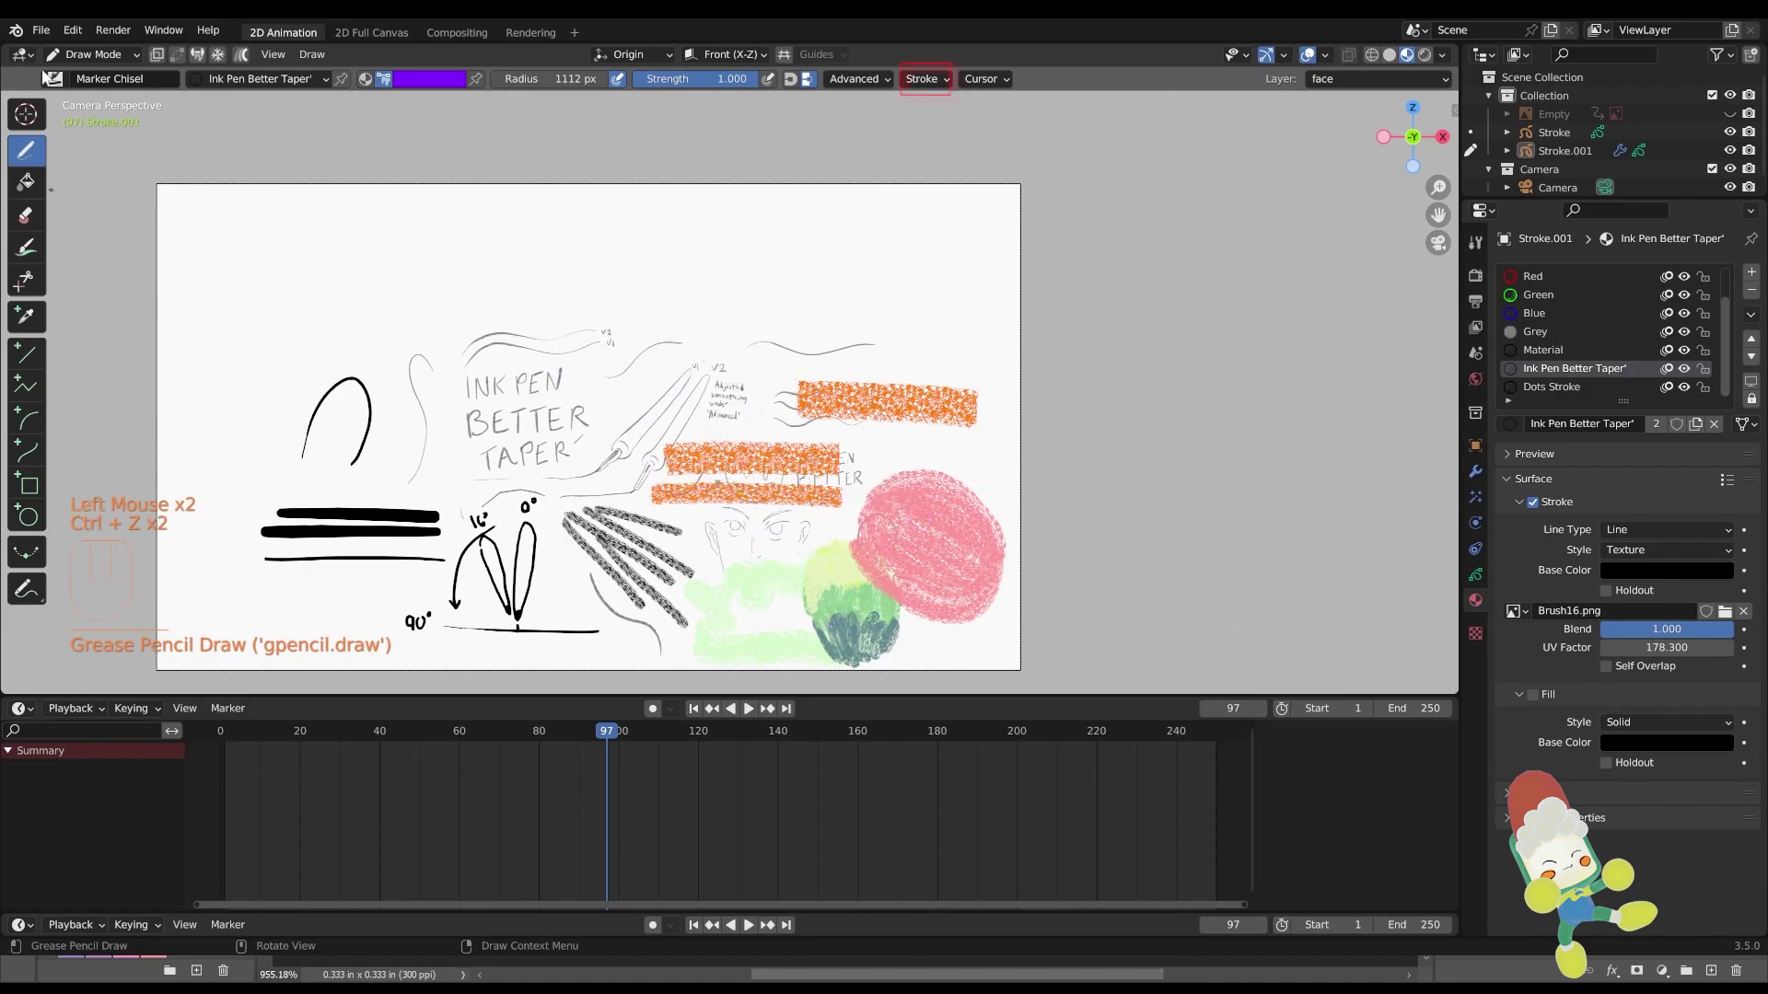
Switch to the Pen brush and test wide orange strokes at 647 px radius over the drawings, undoing them
click(52, 78)
click(451, 138)
mouse_move(633, 405)
mouse_down()
mouse_move(949, 566)
mouse_move(594, 456)
mouse_move(989, 529)
mouse_move(674, 448)
mouse_up()
key(ctrl+z)
key(ctrl+z)
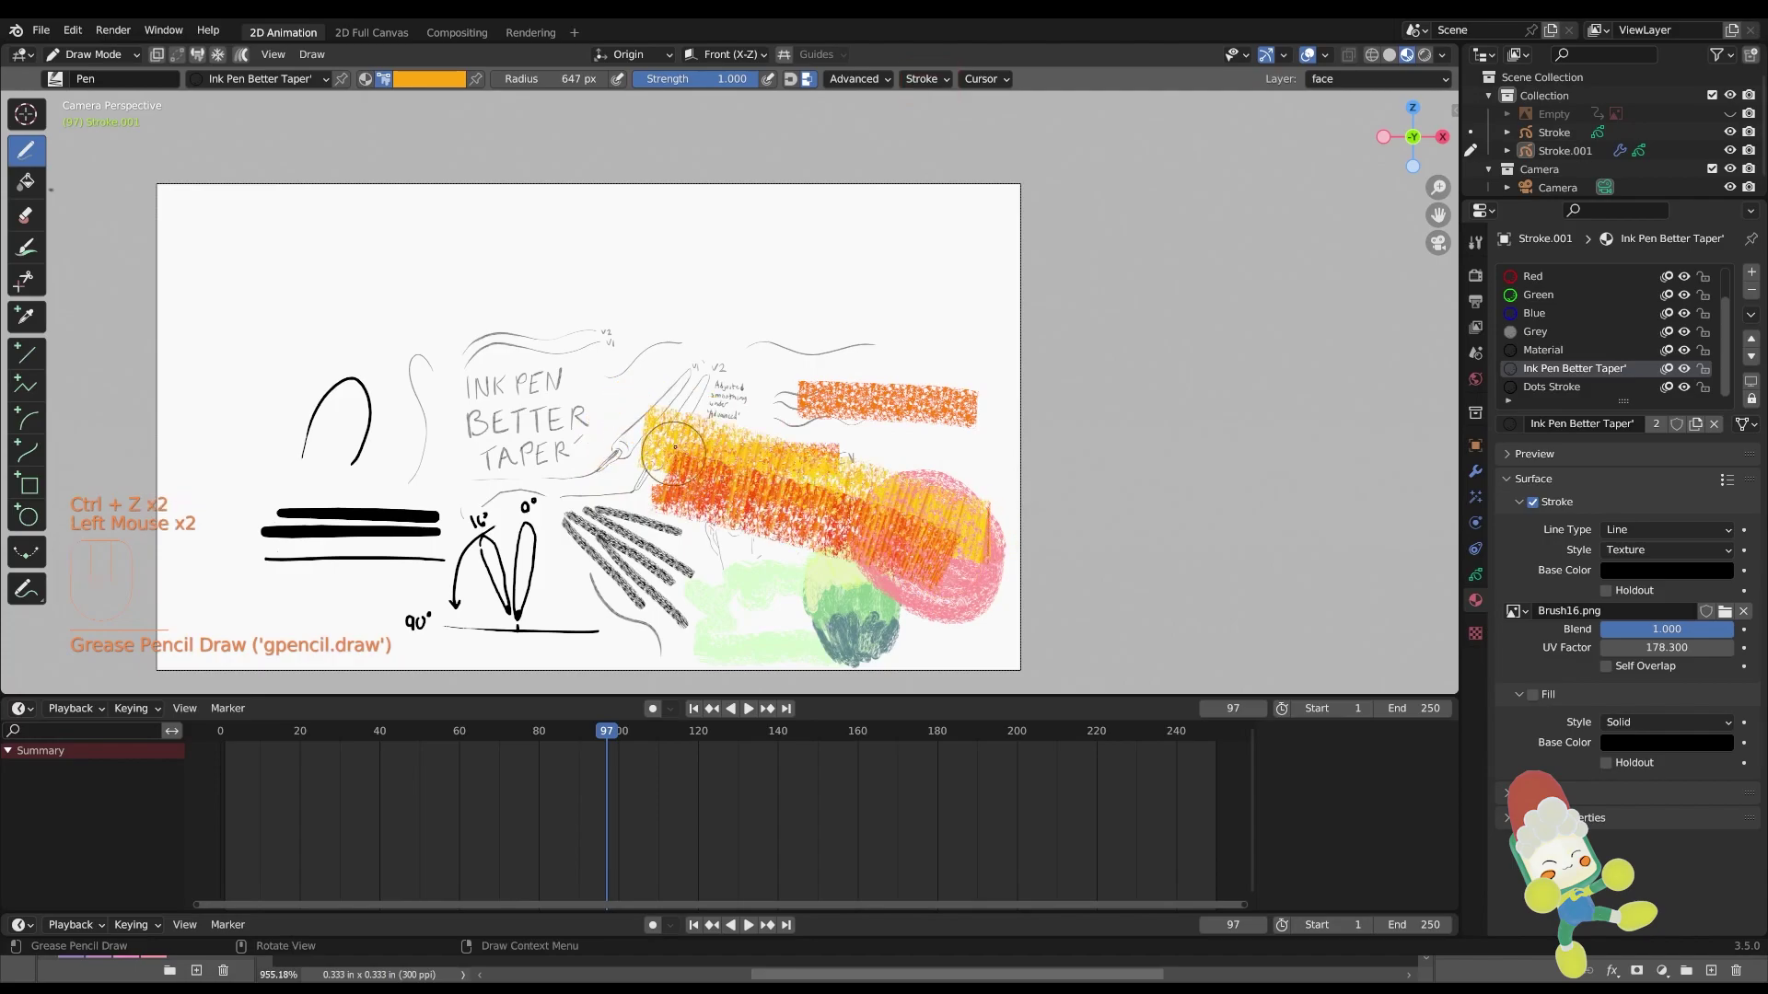
key(ctrl+z)
key(ctrl+z)
Open the Pen brush's randomized Hue value for editing and test wide orange strokes over the drawings
click(922, 79)
click(917, 425)
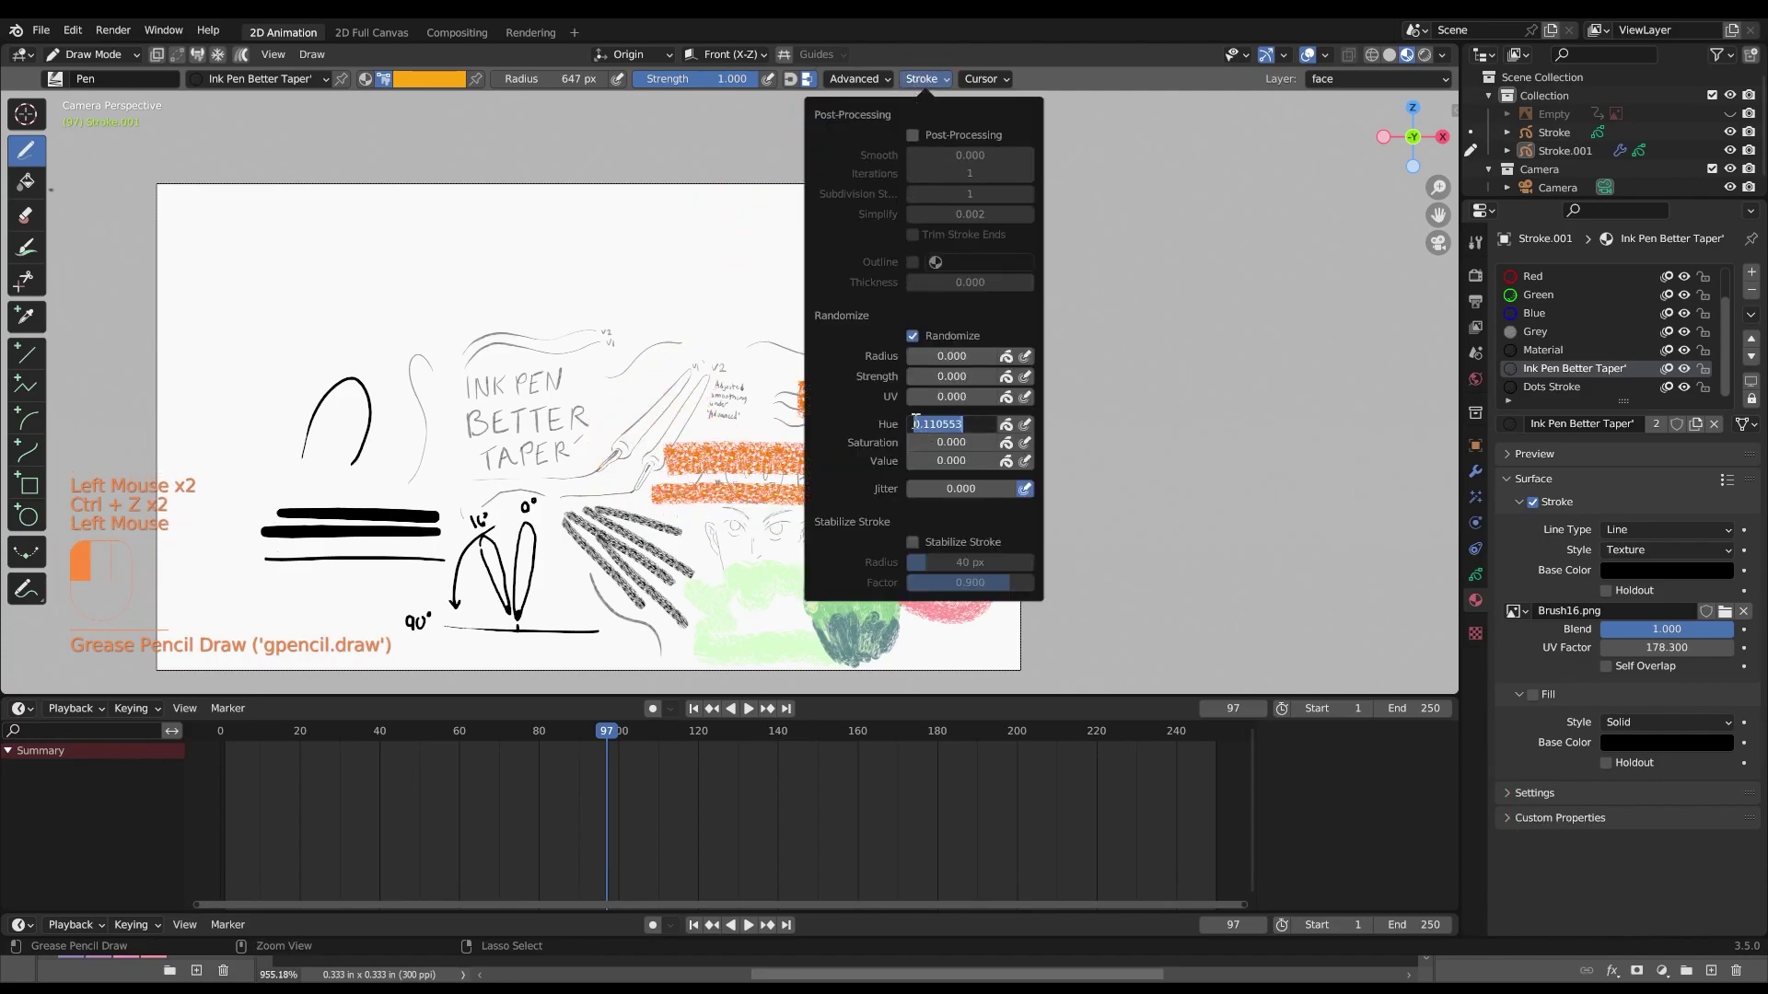
click(671, 475)
drag(659, 485, 940, 567)
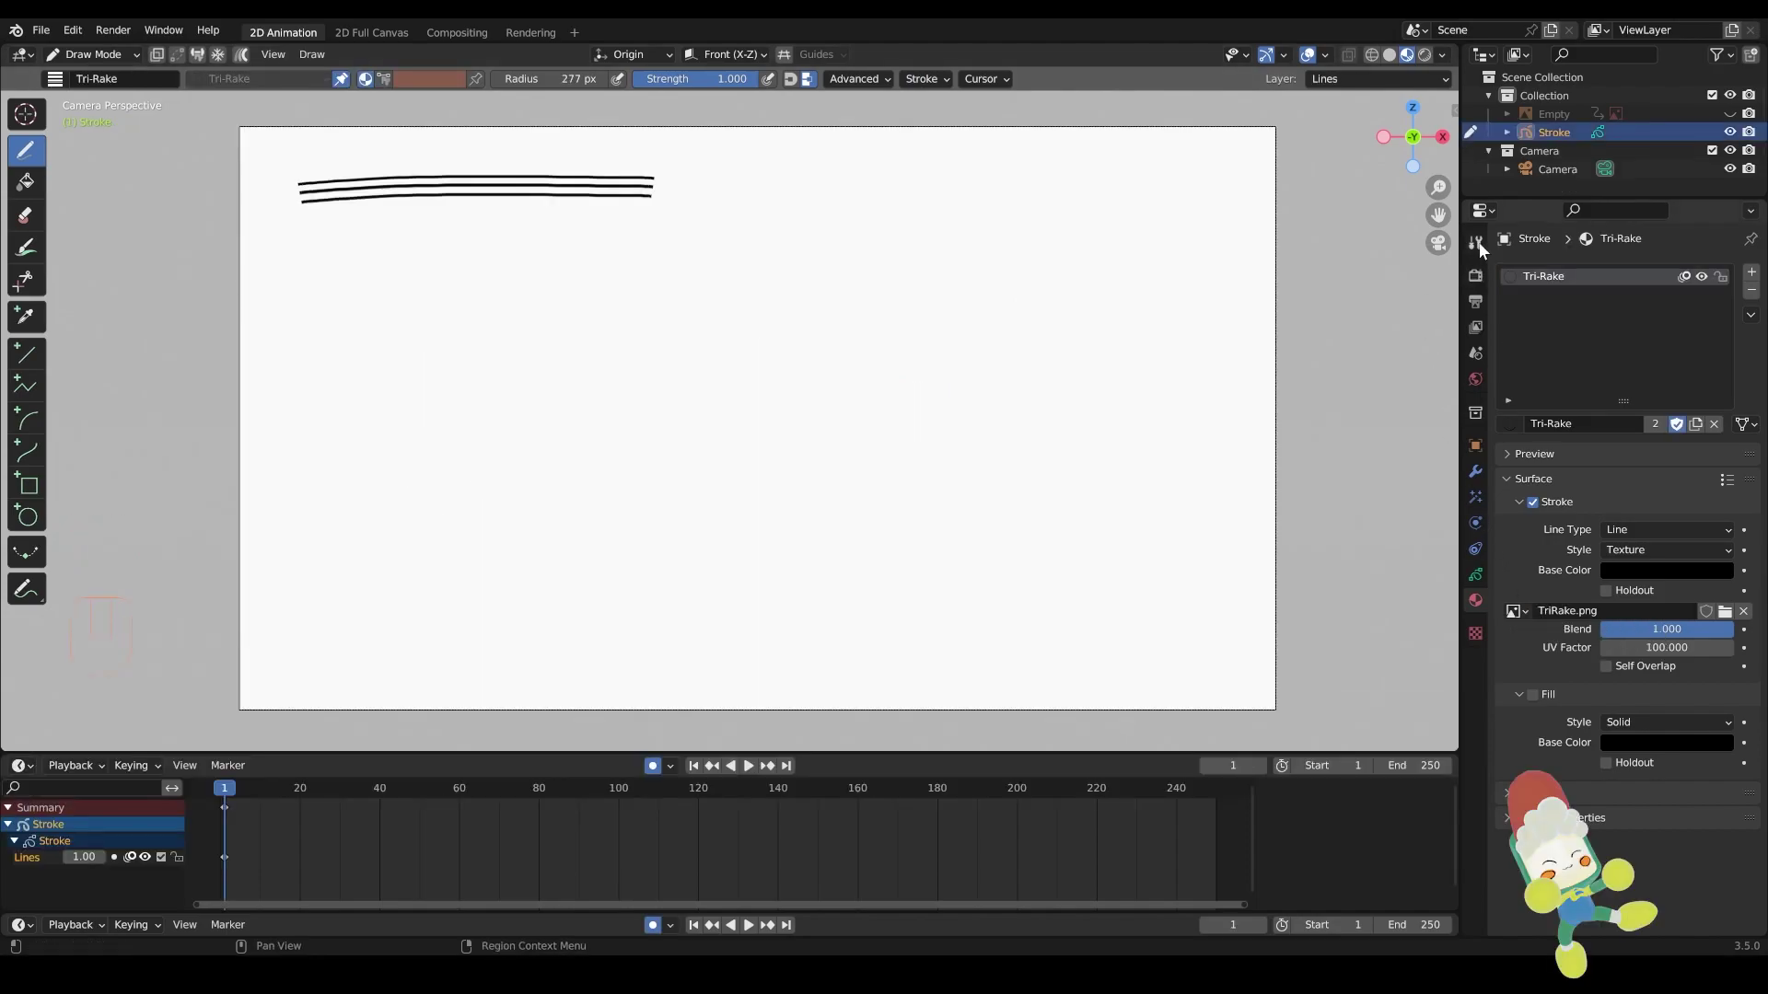
Make a single-user copy of the Tri-Rake brush and name it Tri-Rake Dirty
click(1477, 244)
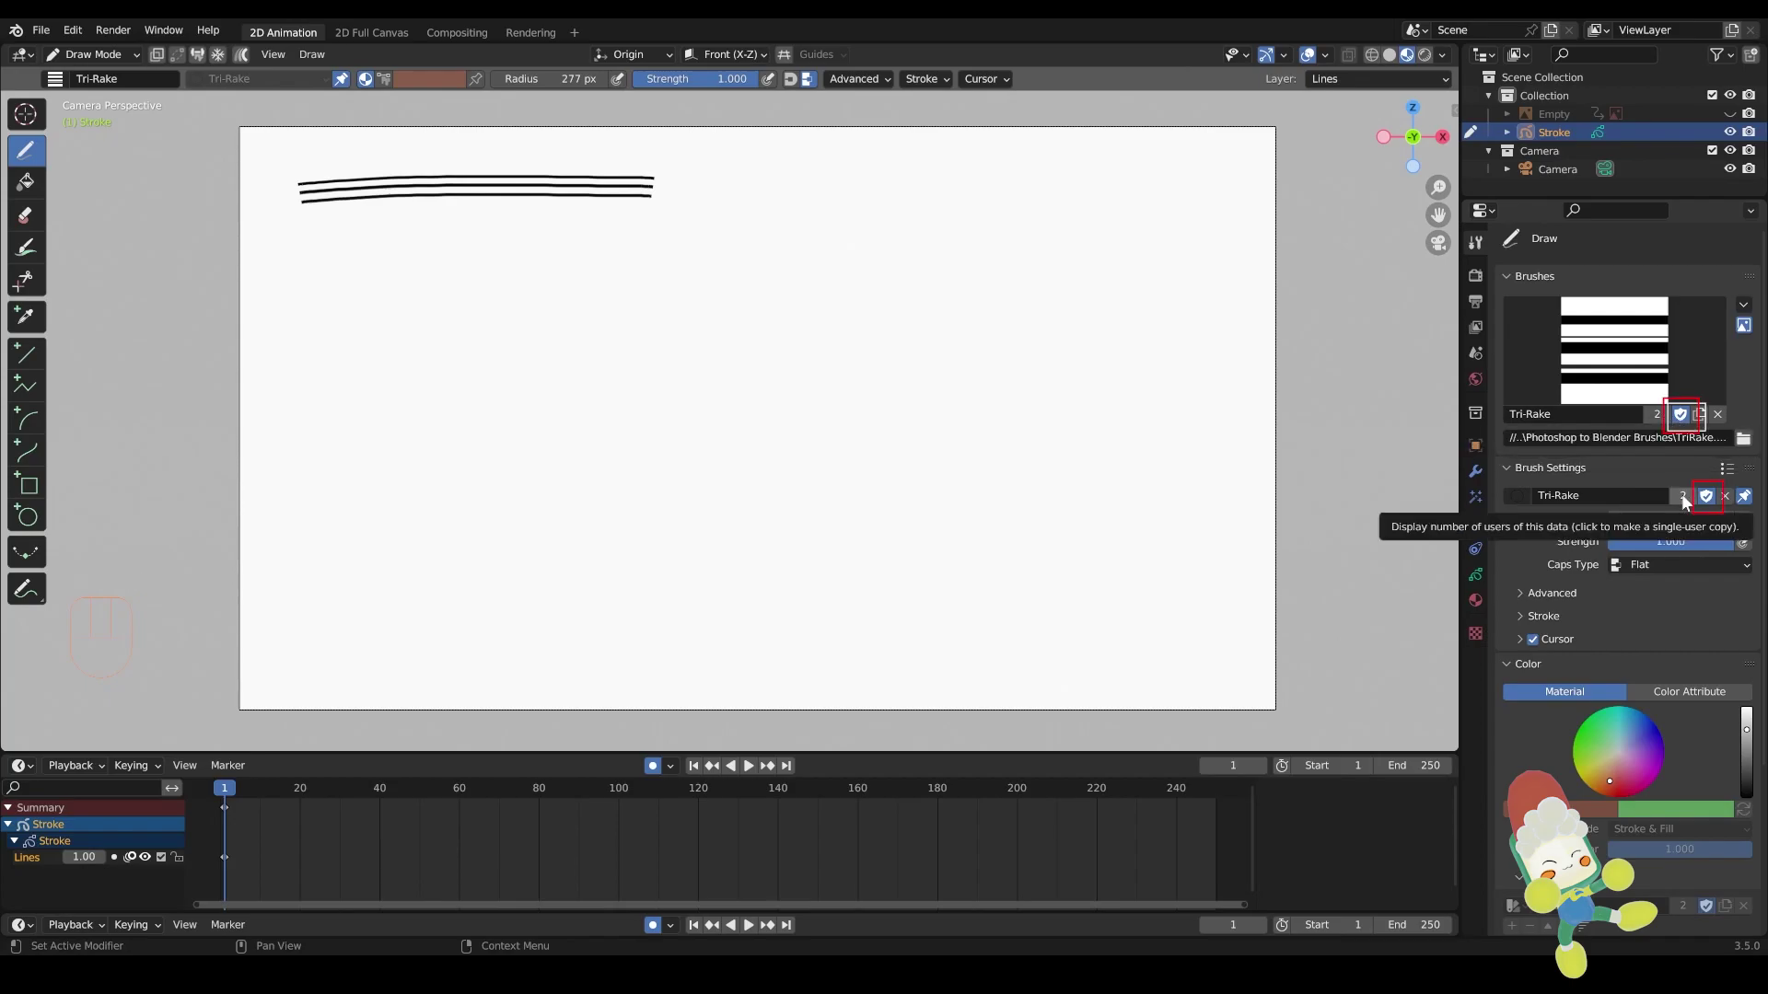
click(1657, 414)
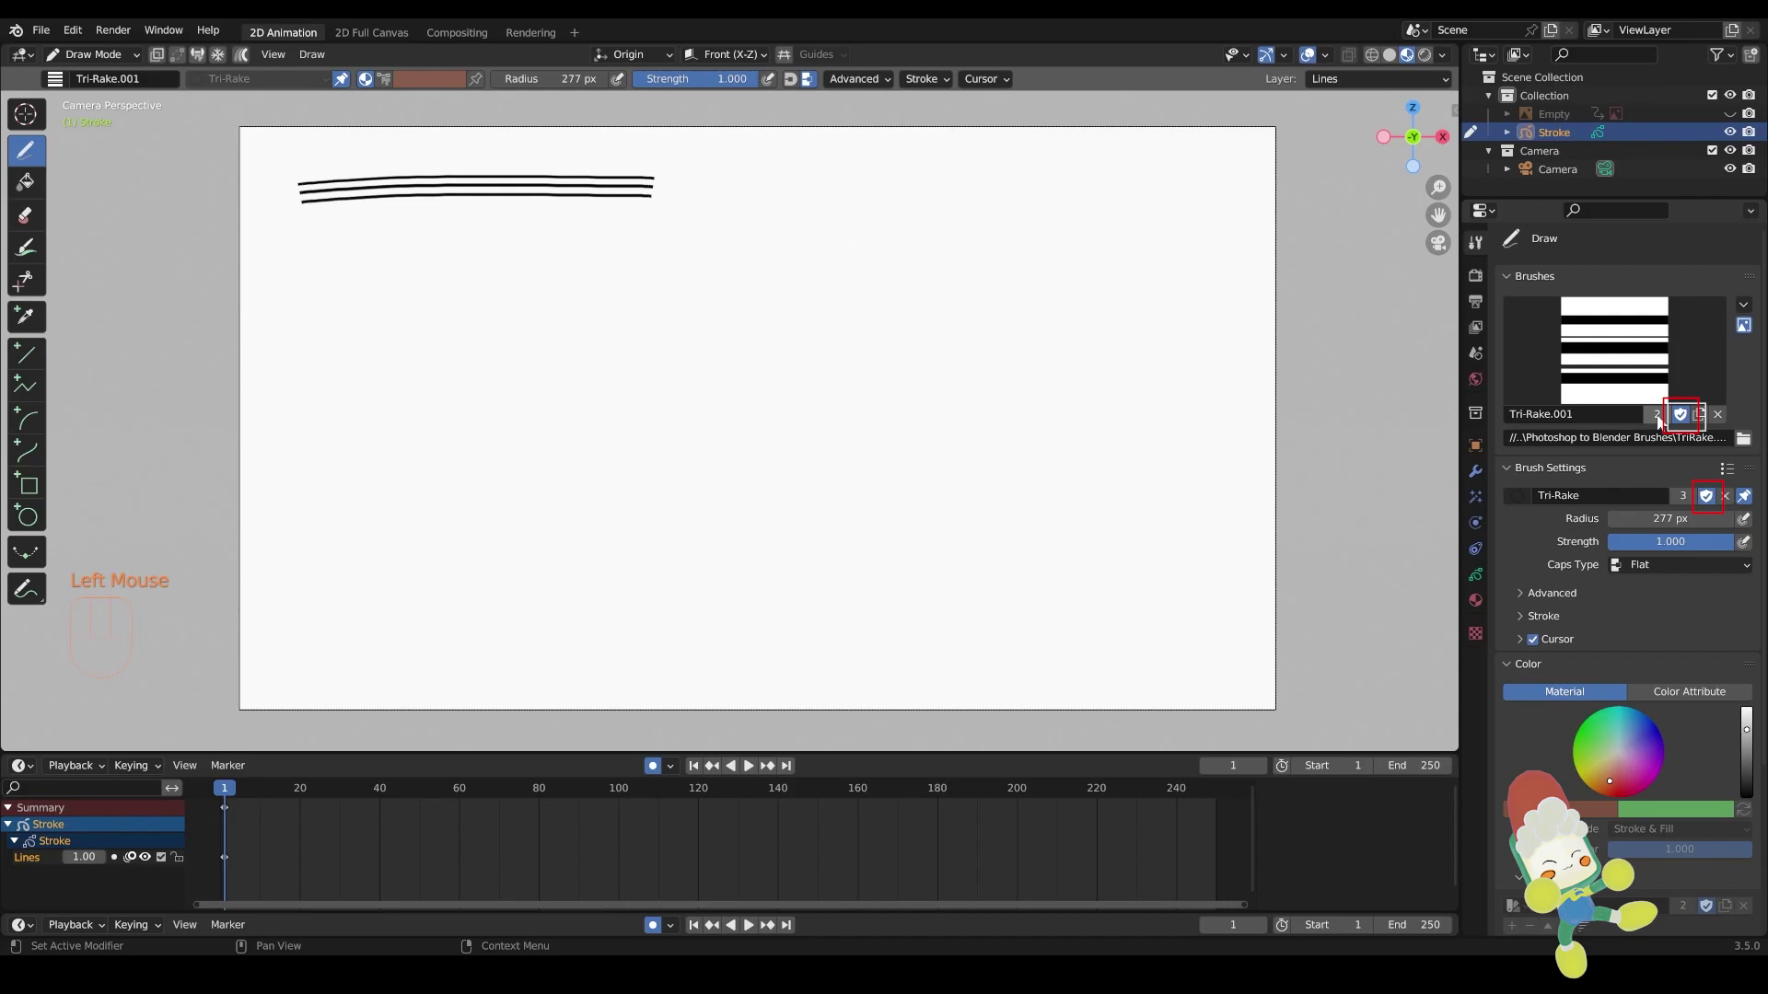
double_click(1581, 415)
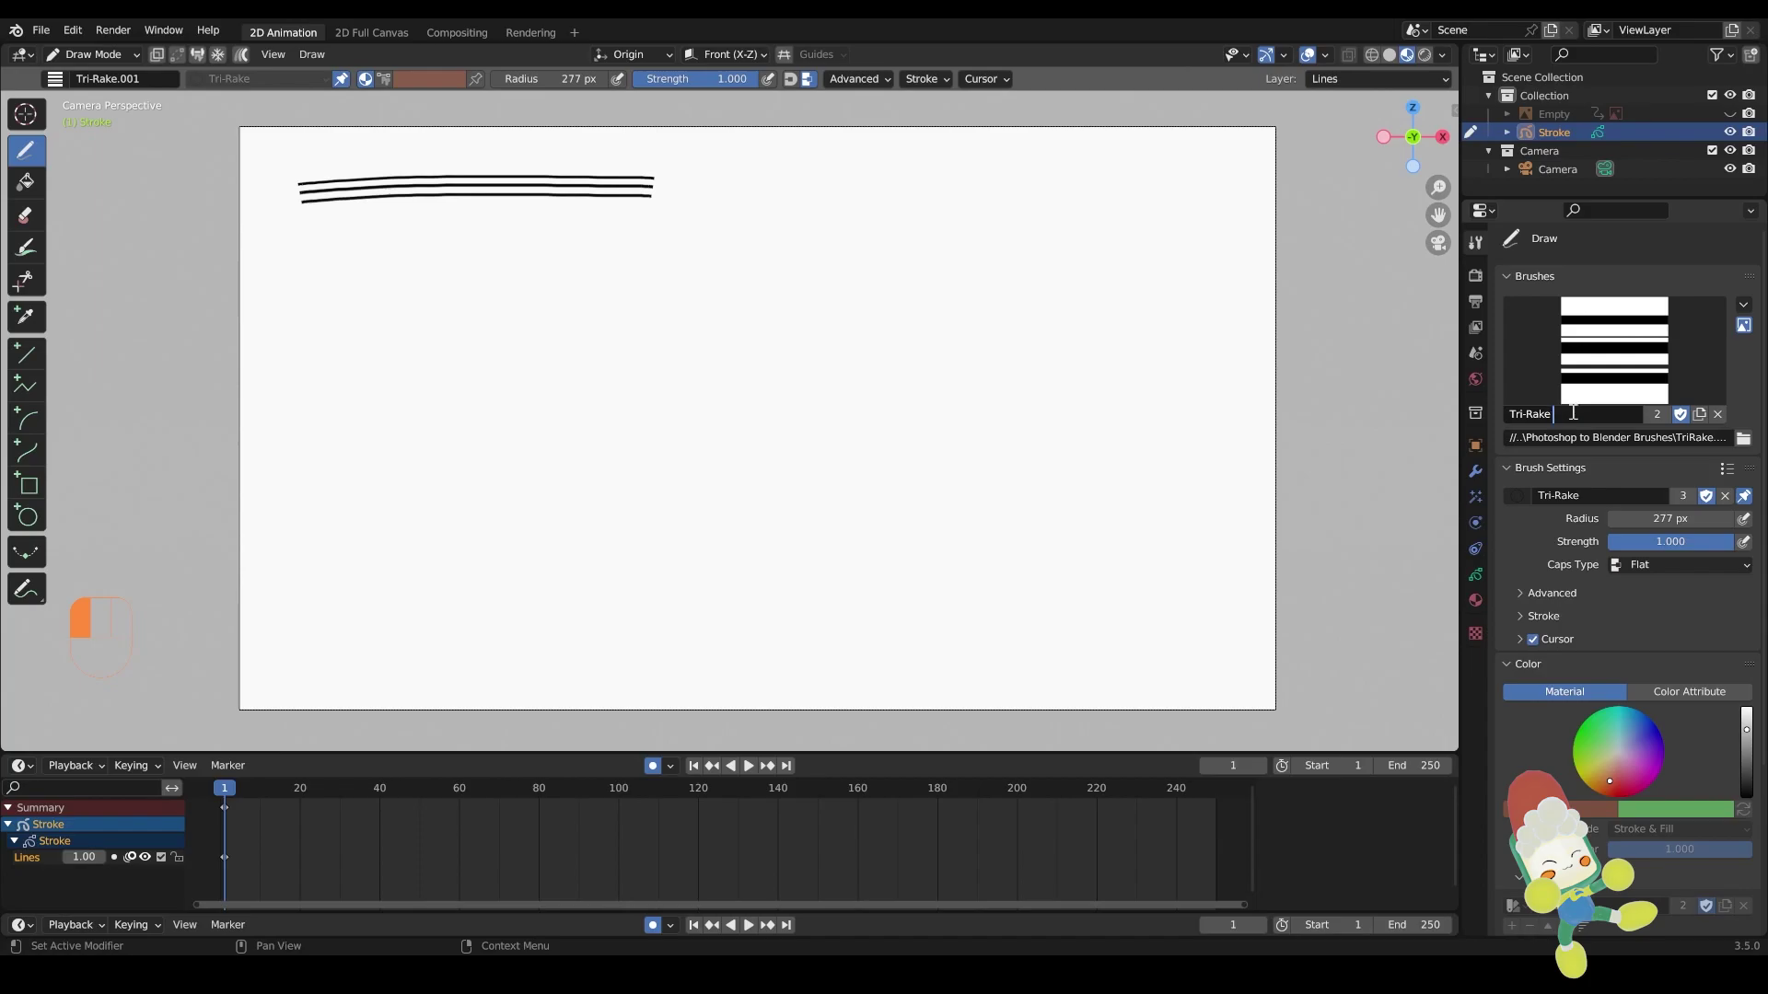
text(Dirty)
Rename the brush's material to Tri-Rake Dirty and open the image picker for the brush's custom icon
click(1584, 494)
text(Di)
click(1600, 523)
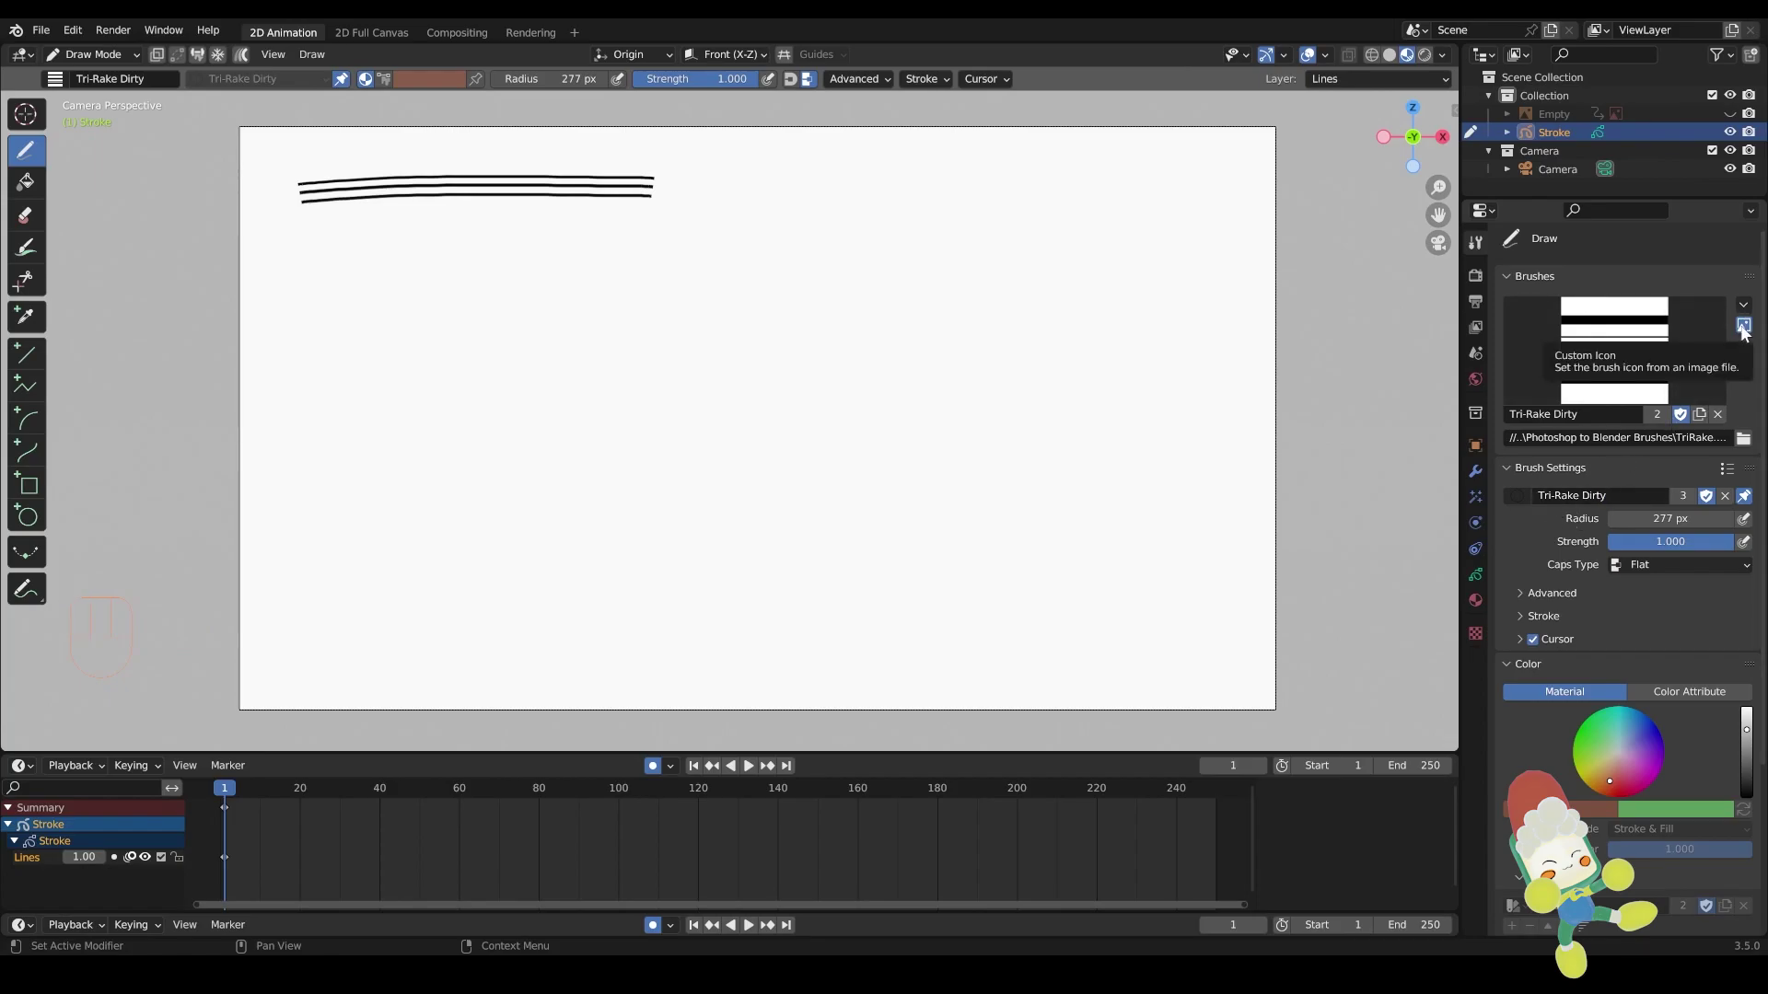
click(1743, 438)
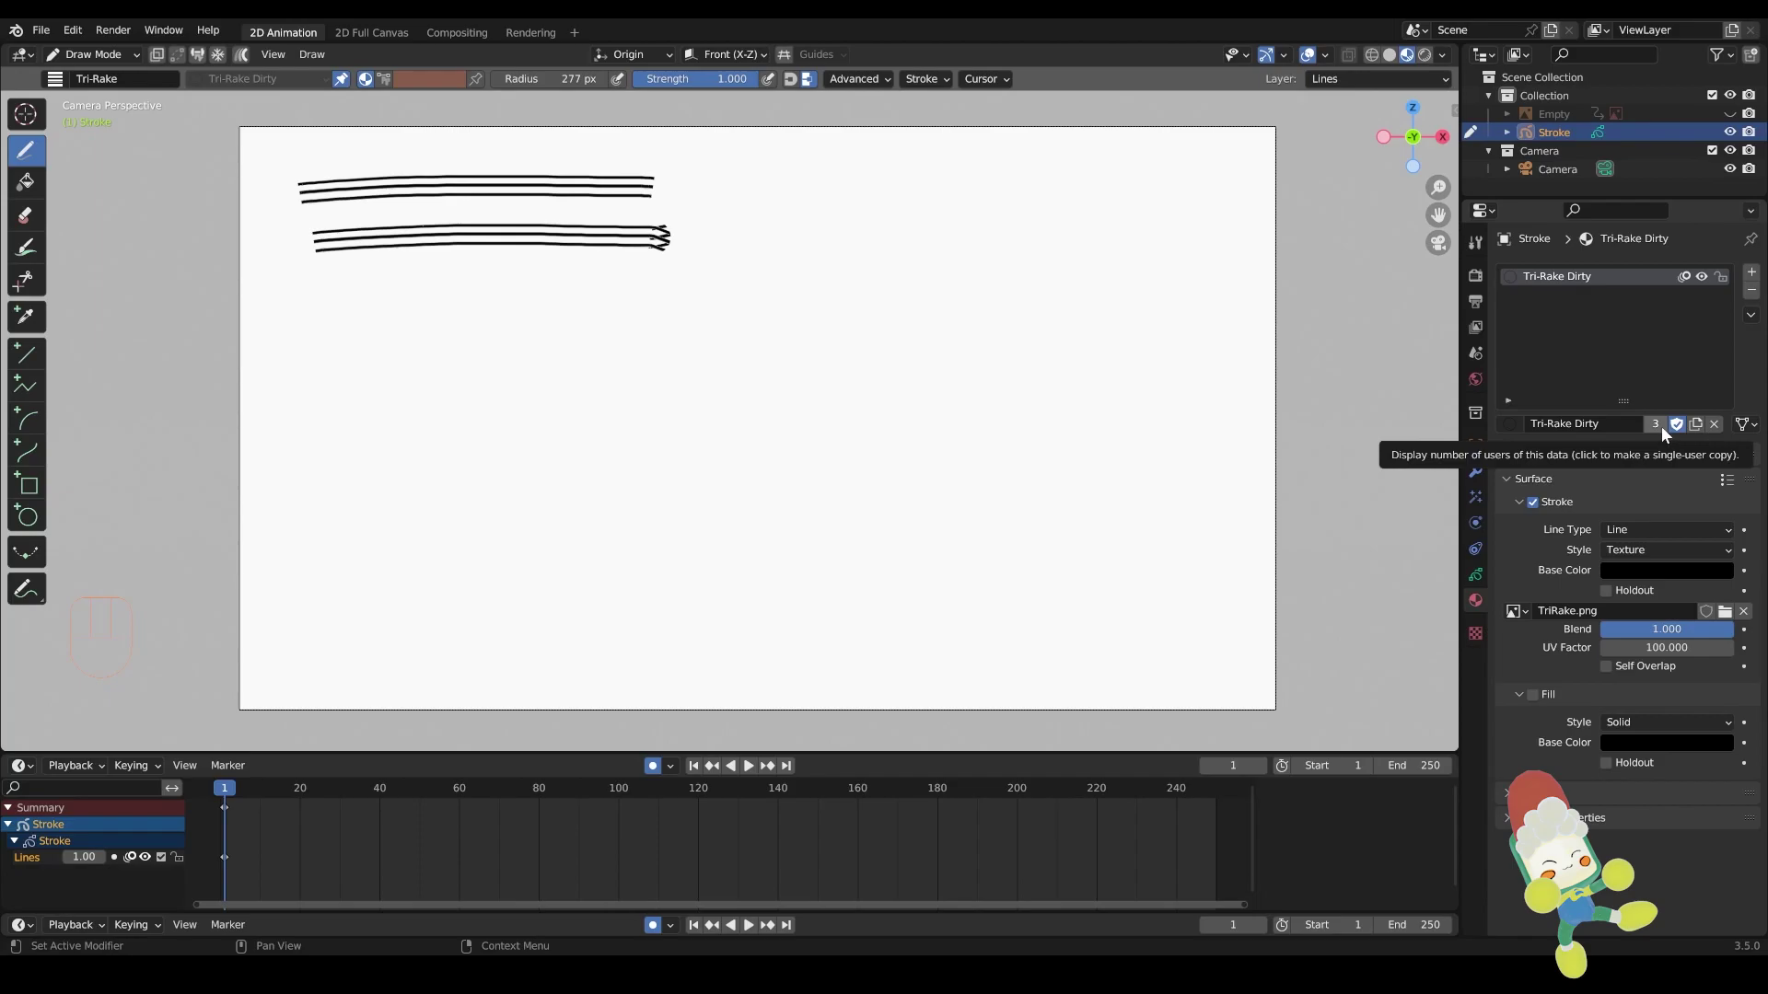
Add a second material slot with a new material, edit the material's name and give it a fake user
click(1751, 274)
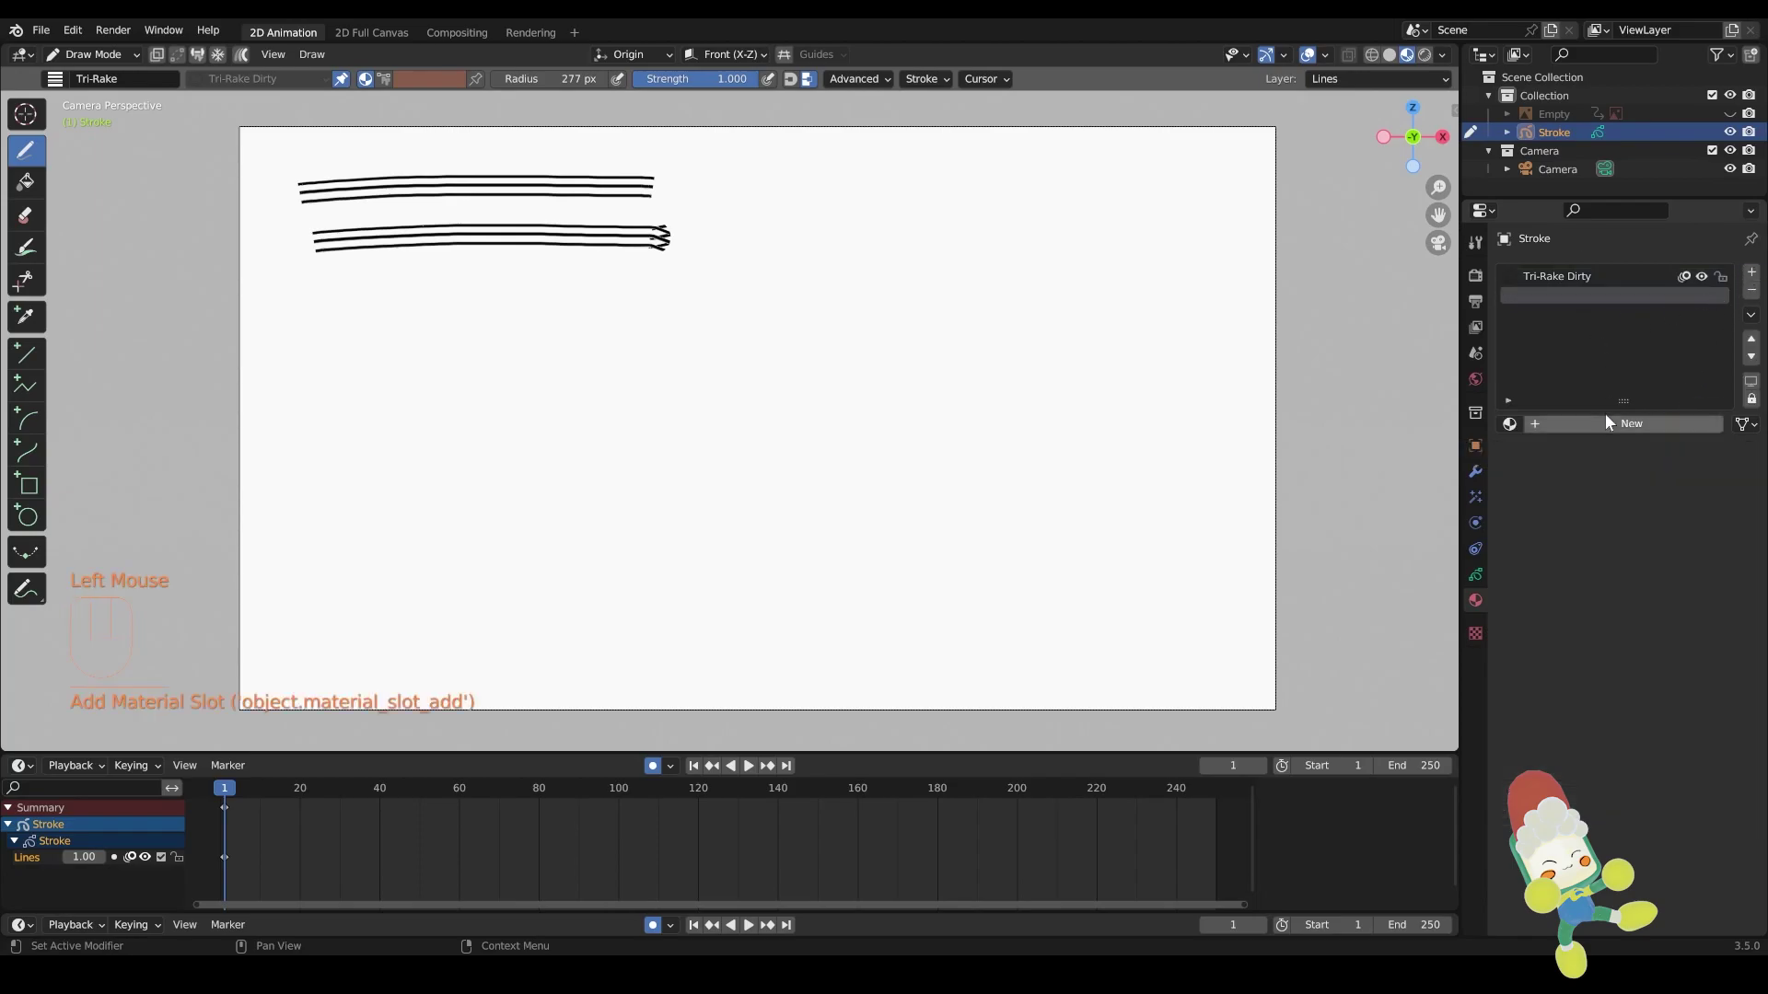
click(1605, 422)
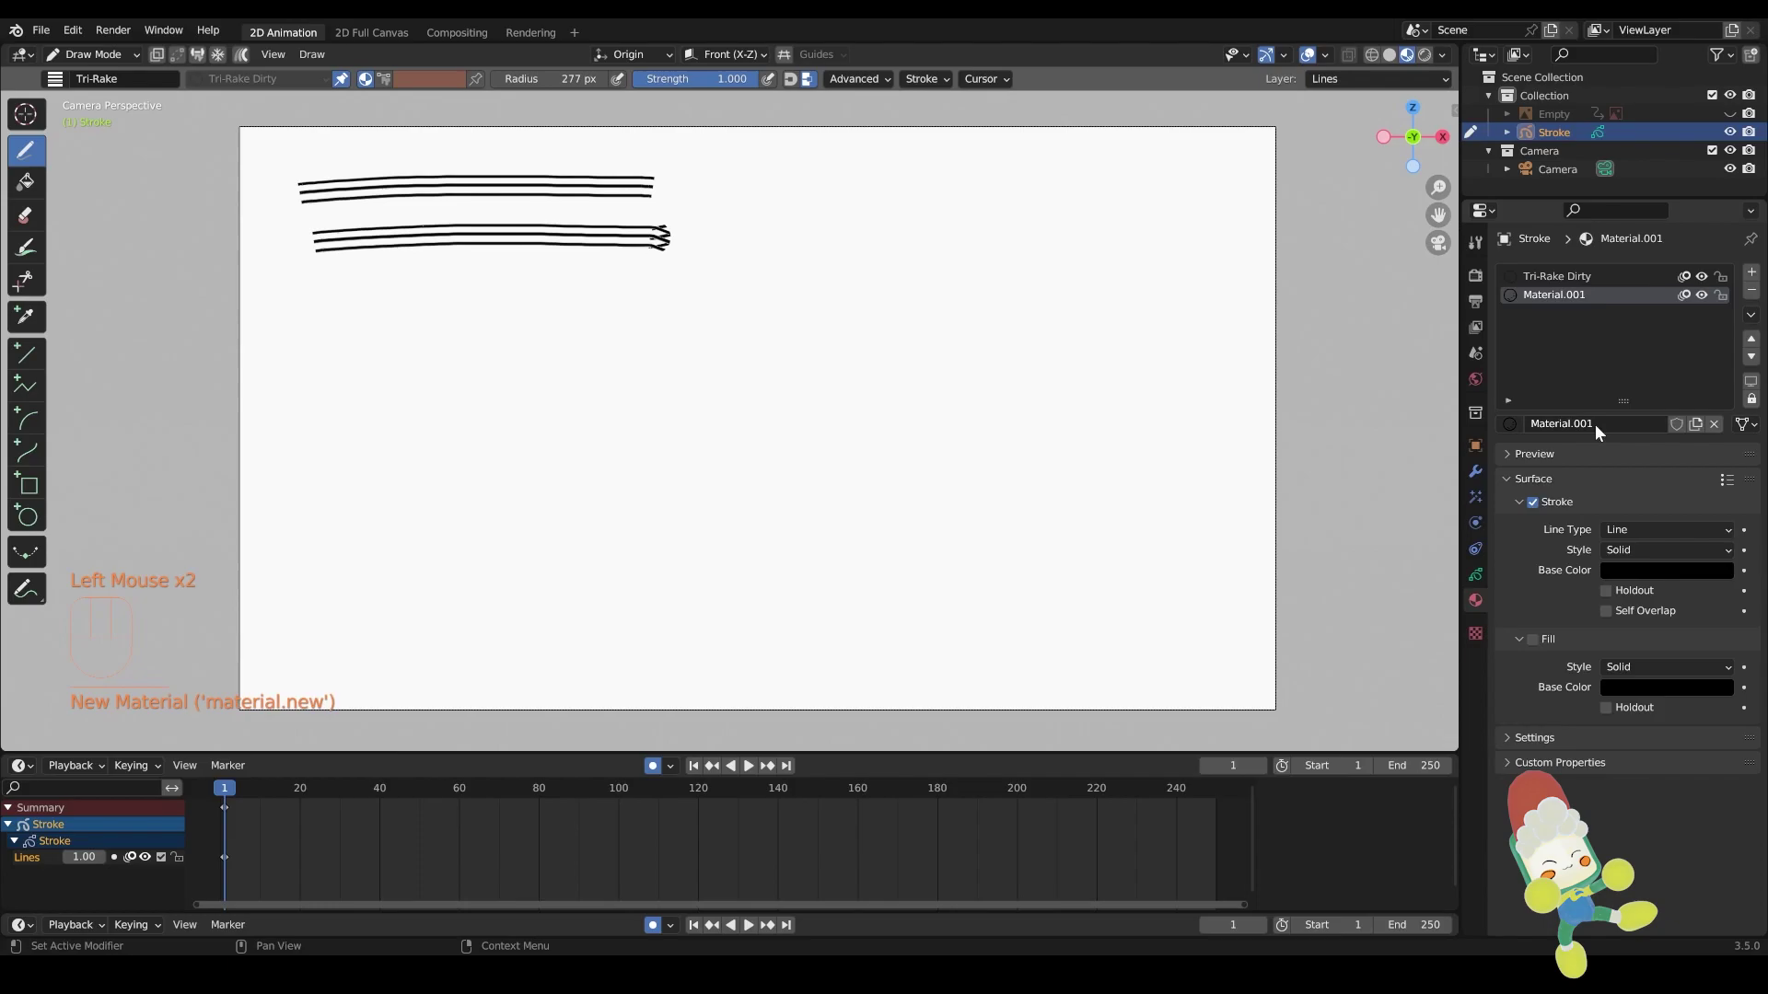
click(1596, 425)
click(1604, 426)
click(1677, 419)
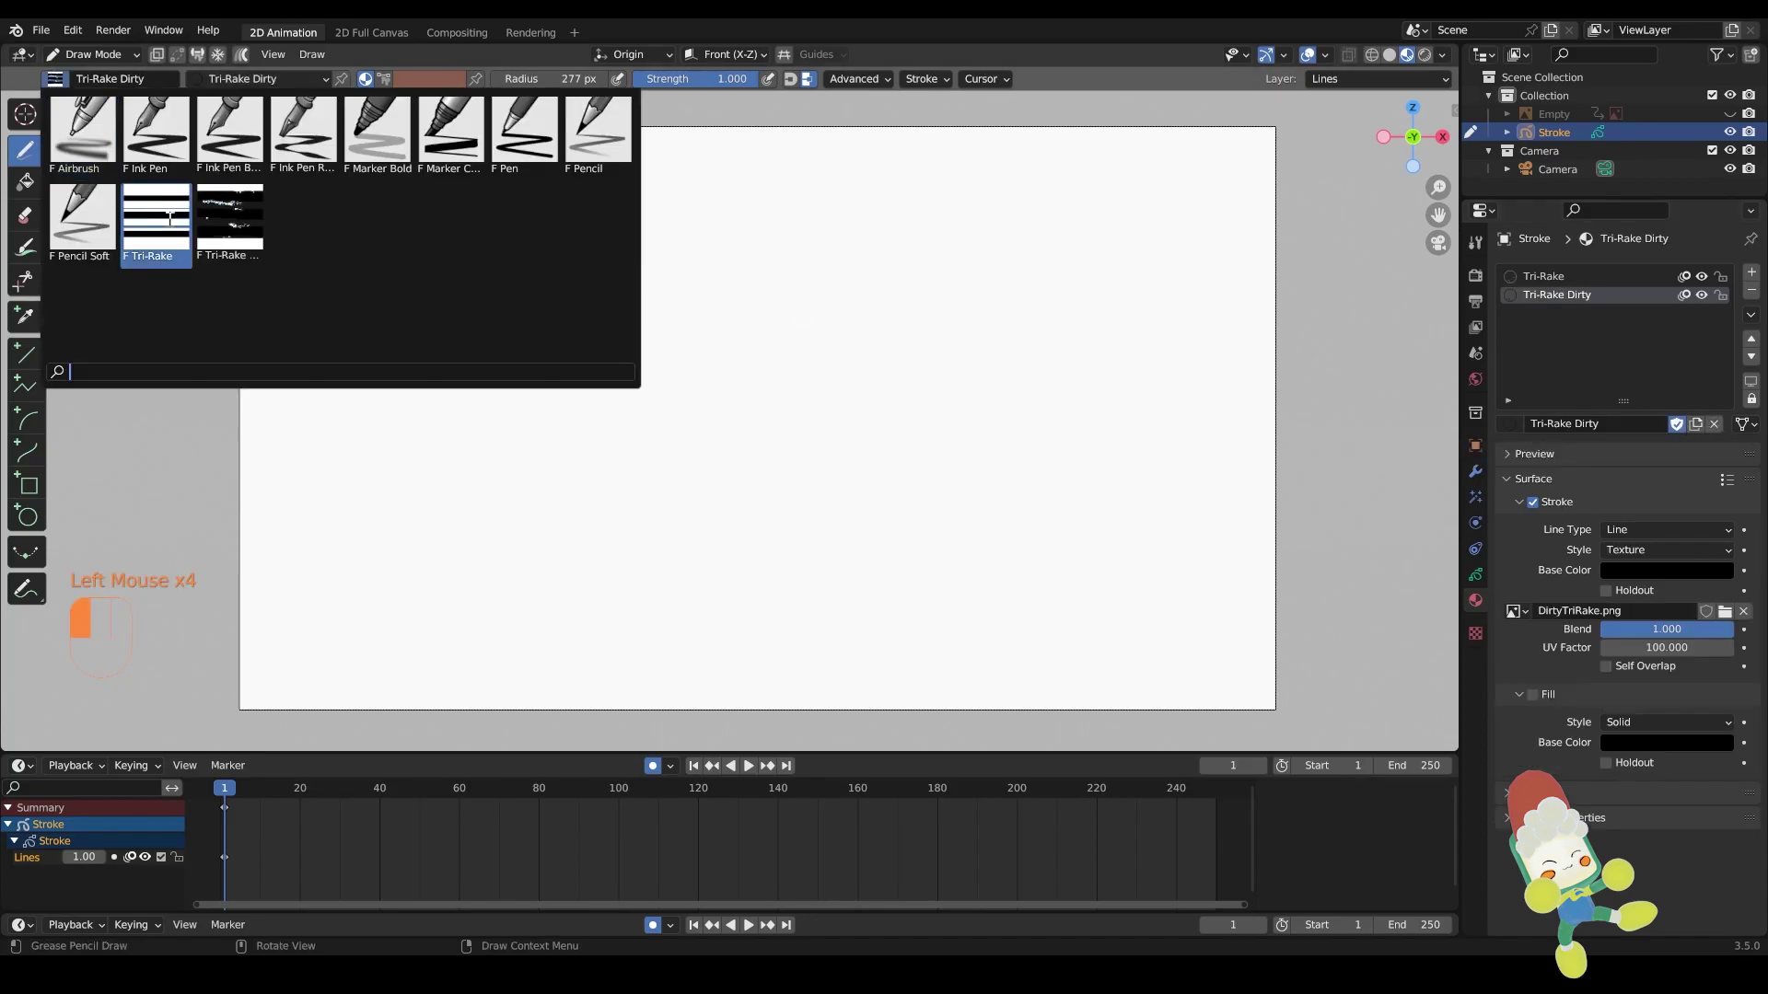
Switch between the Tri-Rake and Tri-Rake Dirty brushes, finishing on Tri-Rake
click(156, 221)
click(55, 79)
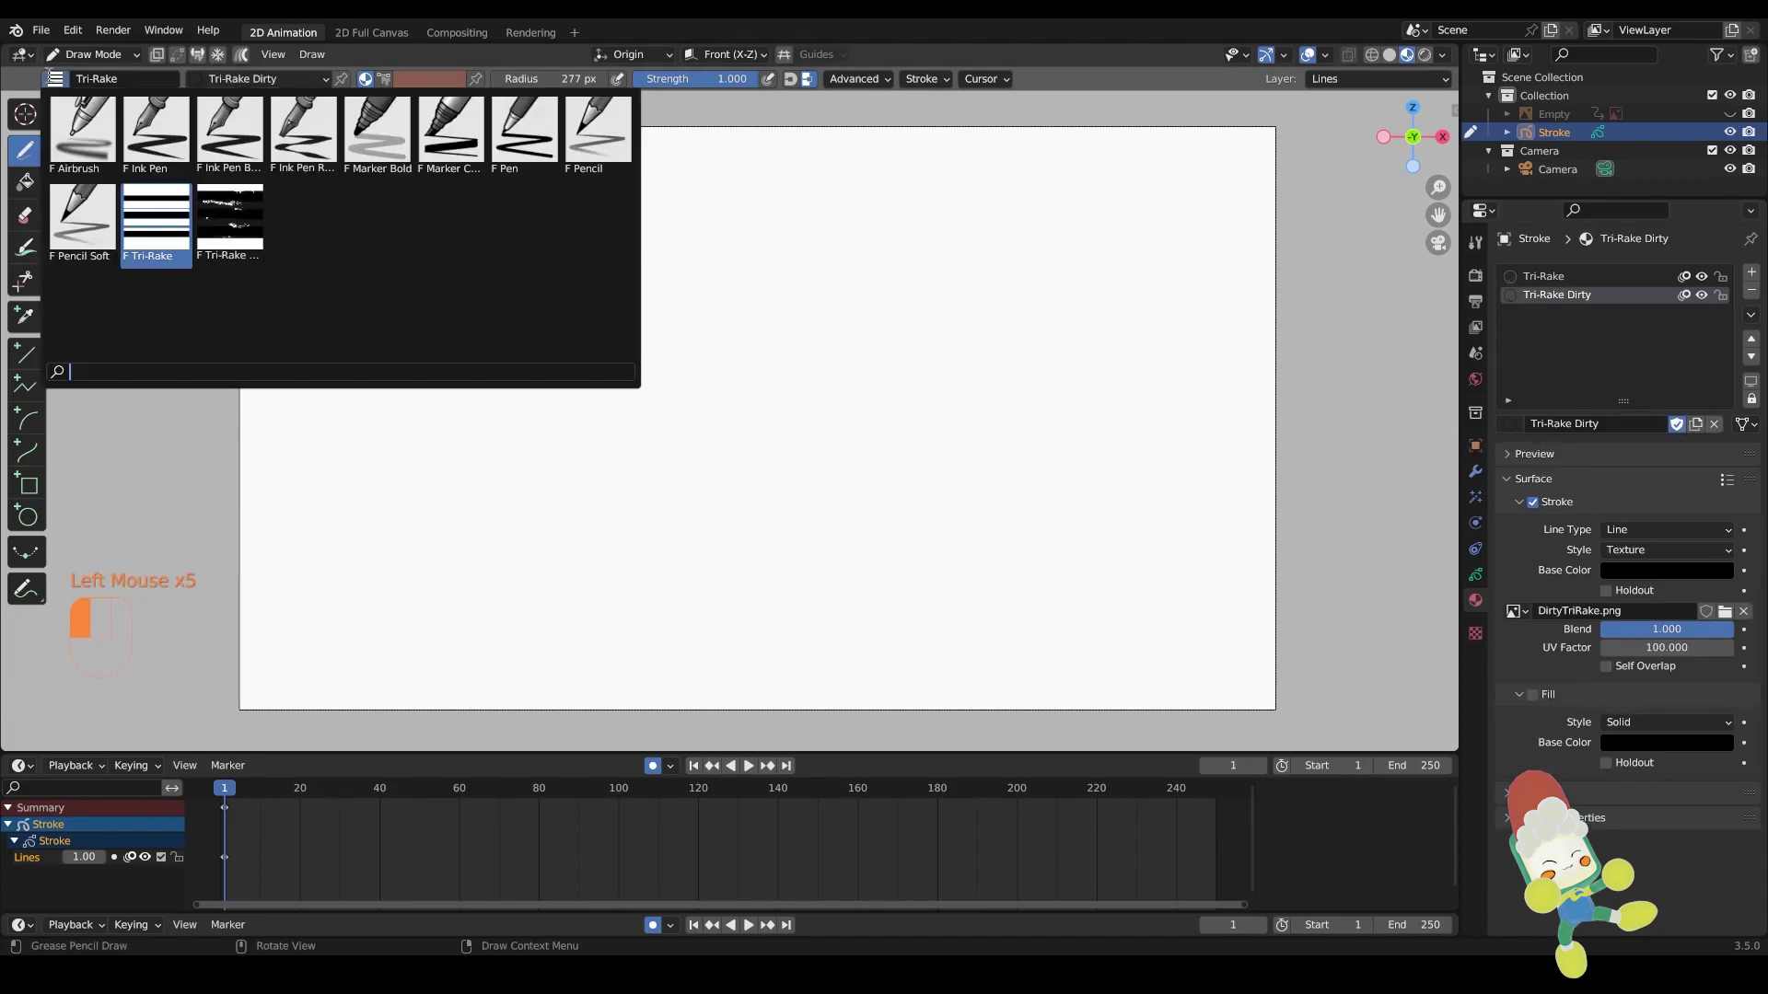
click(212, 220)
click(61, 82)
click(168, 210)
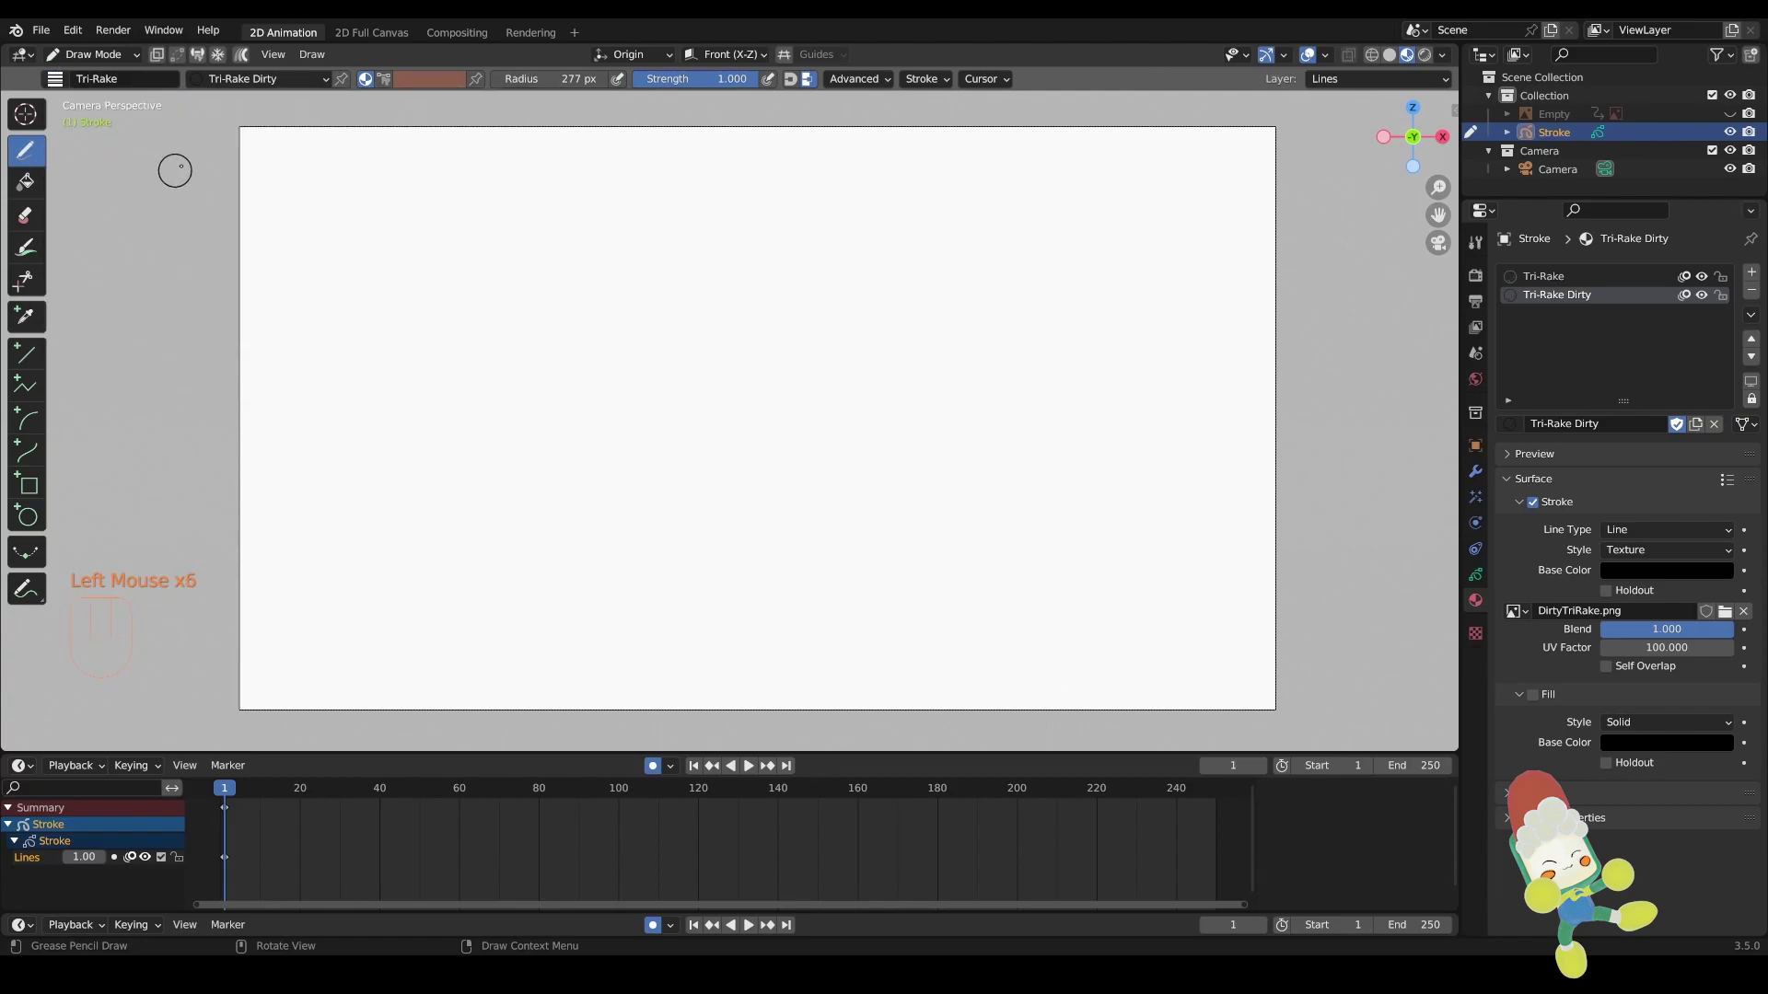
Select the Tri-Rake material for the Tri-Rake brush and pin it
click(330, 81)
click(258, 122)
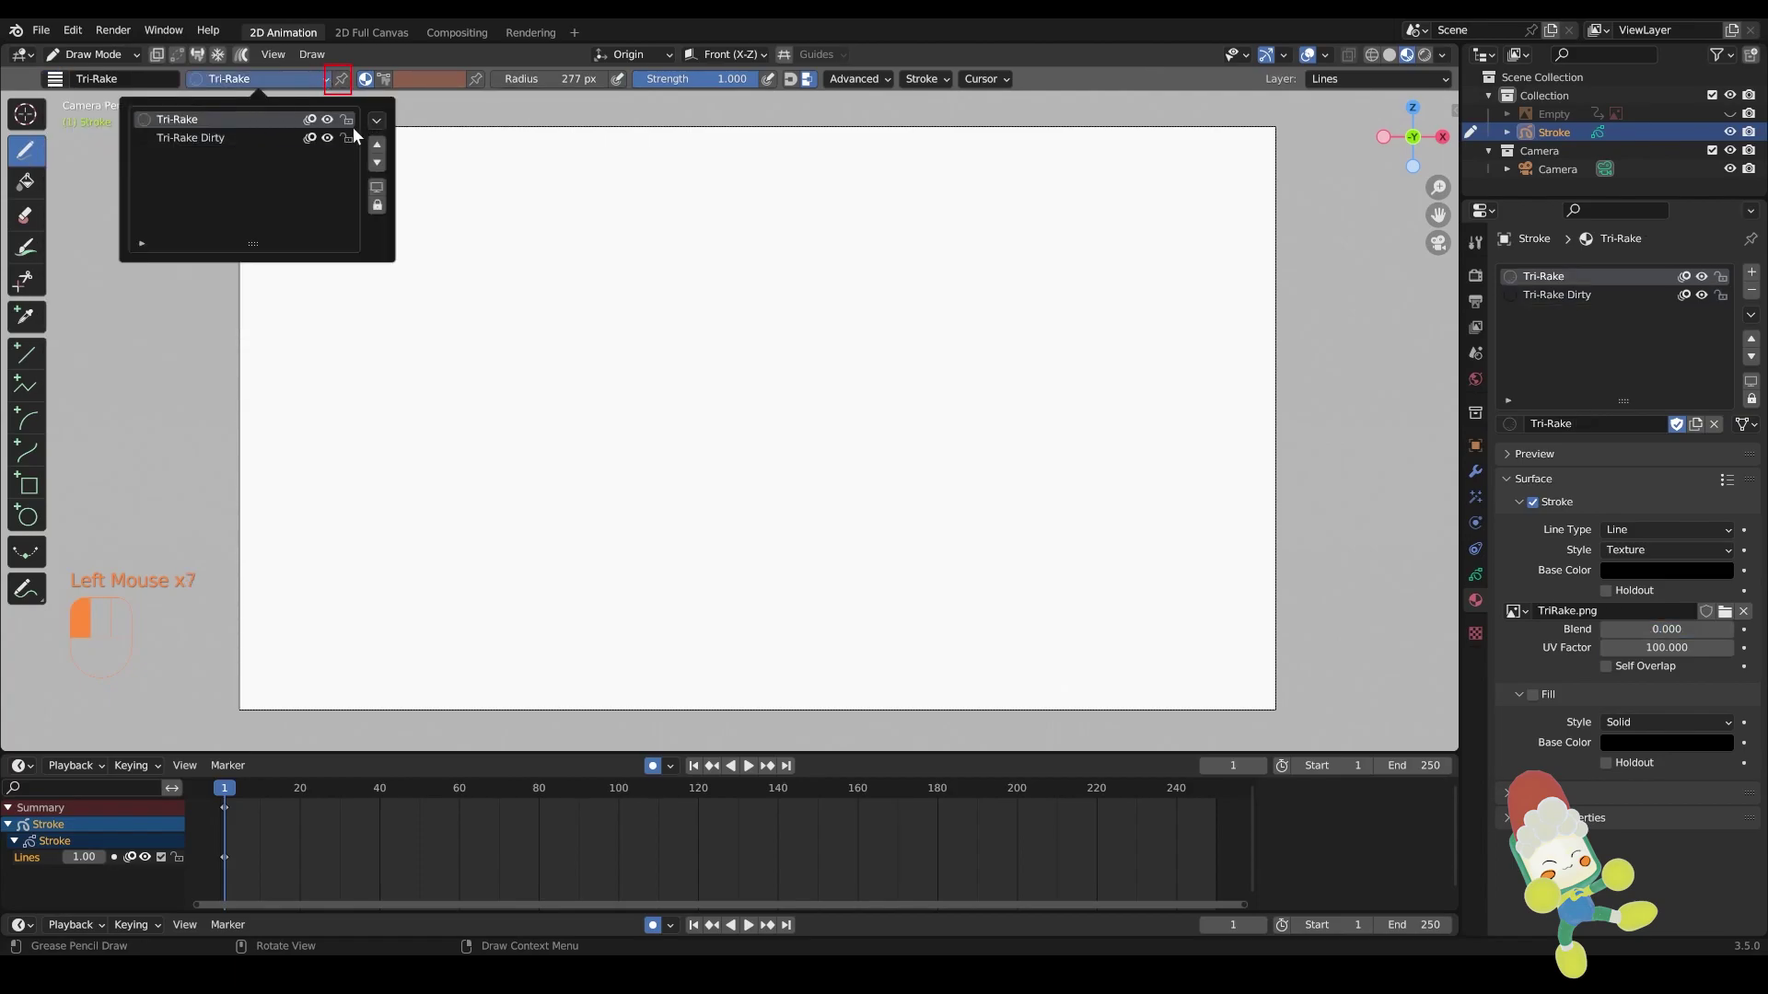
click(341, 81)
Try the Tri-Rake Dirty brush, return to Tri-Rake and pin the Tri-Rake material to it again
click(55, 80)
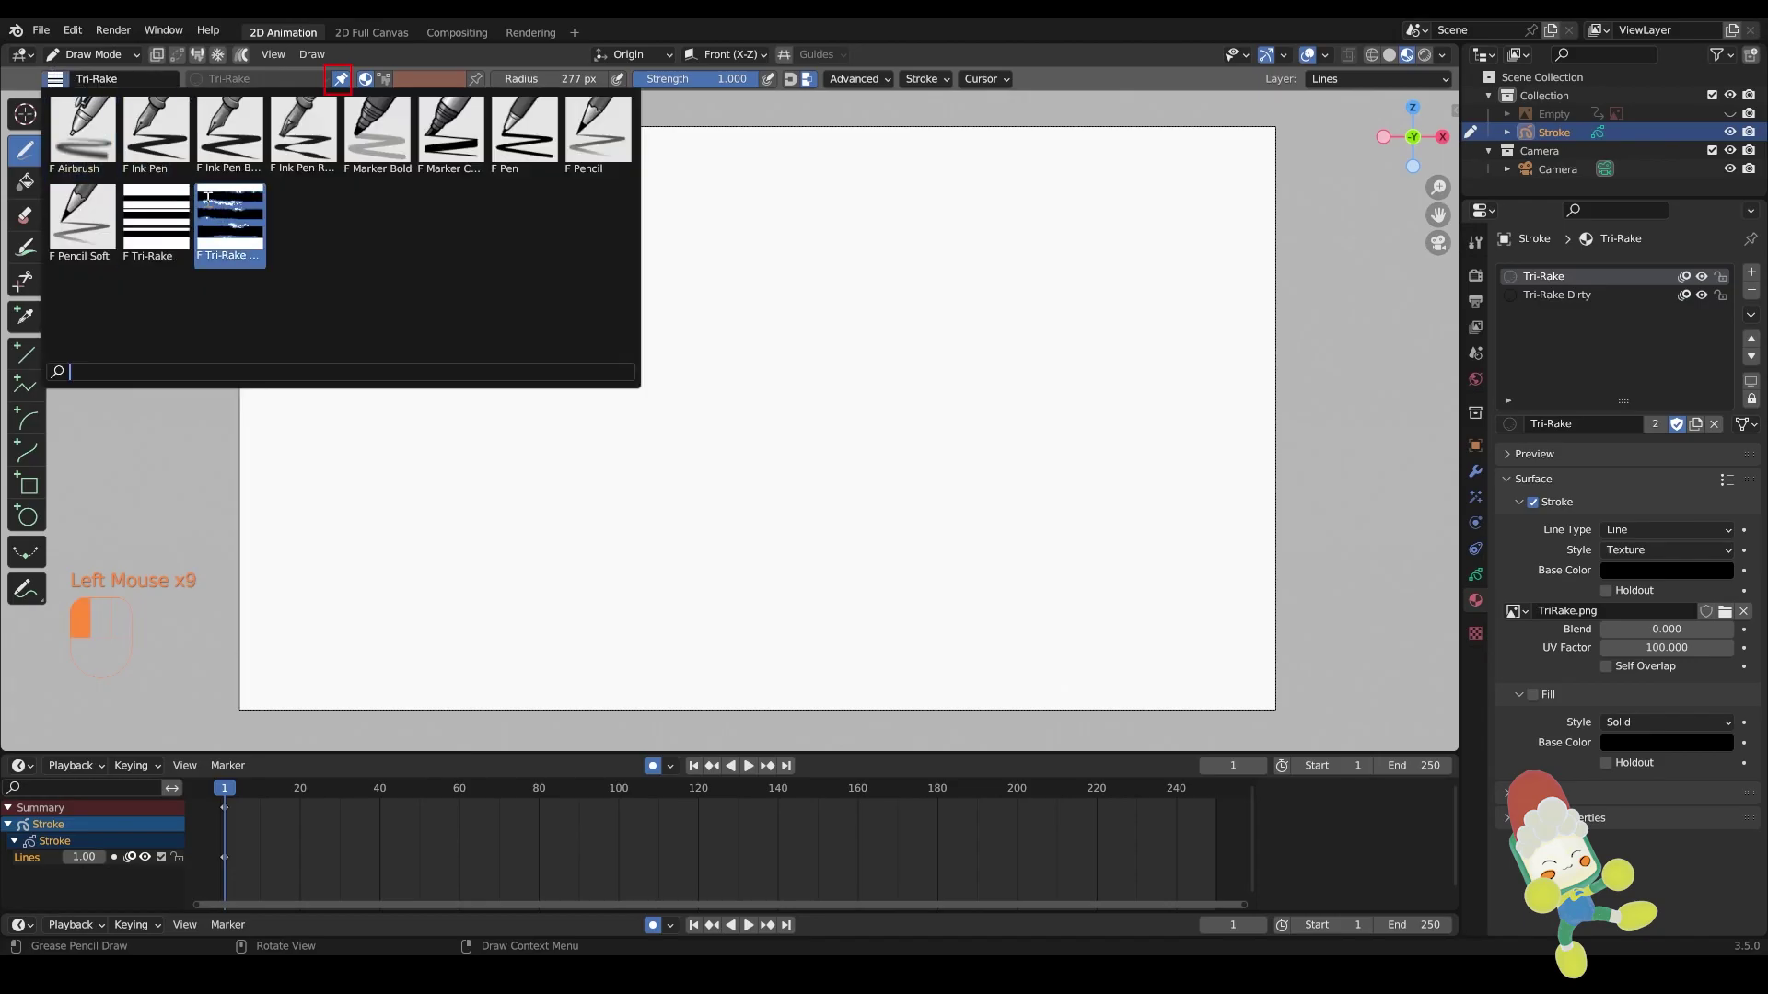
click(213, 219)
click(341, 79)
click(288, 81)
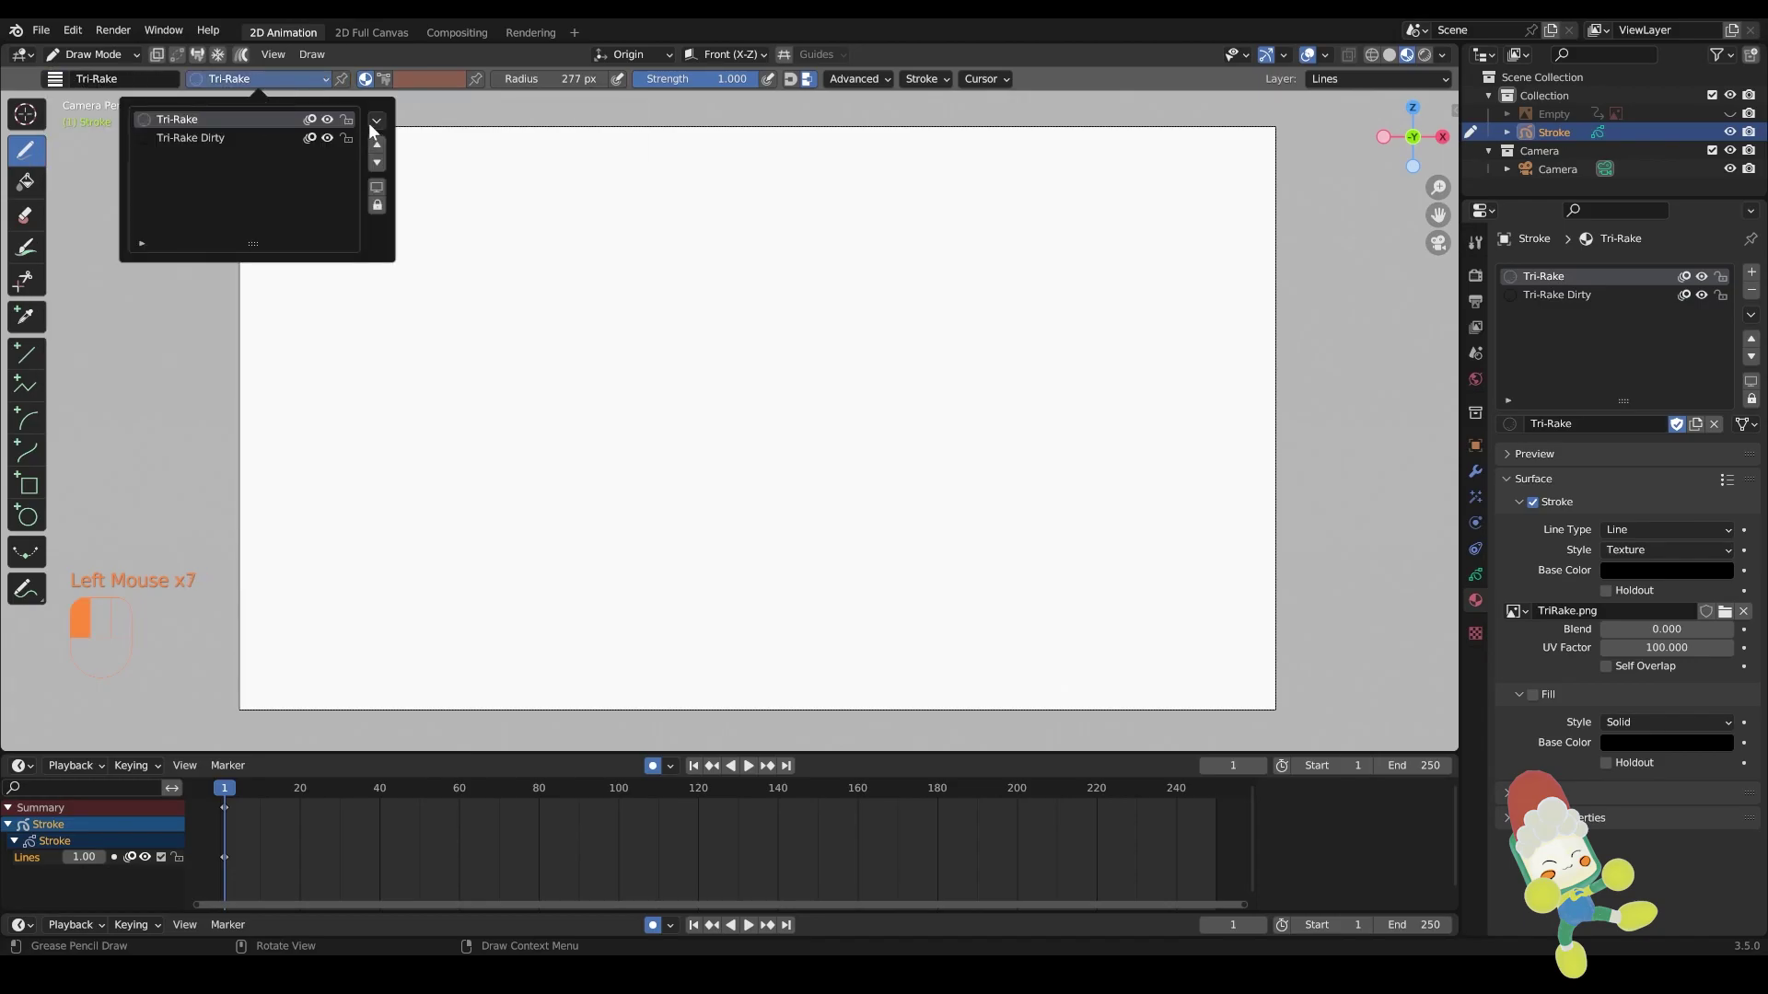
click(342, 80)
Switch to the Tri-Rake Dirty brush and select the Tri-Rake Dirty material for it
click(77, 84)
click(213, 191)
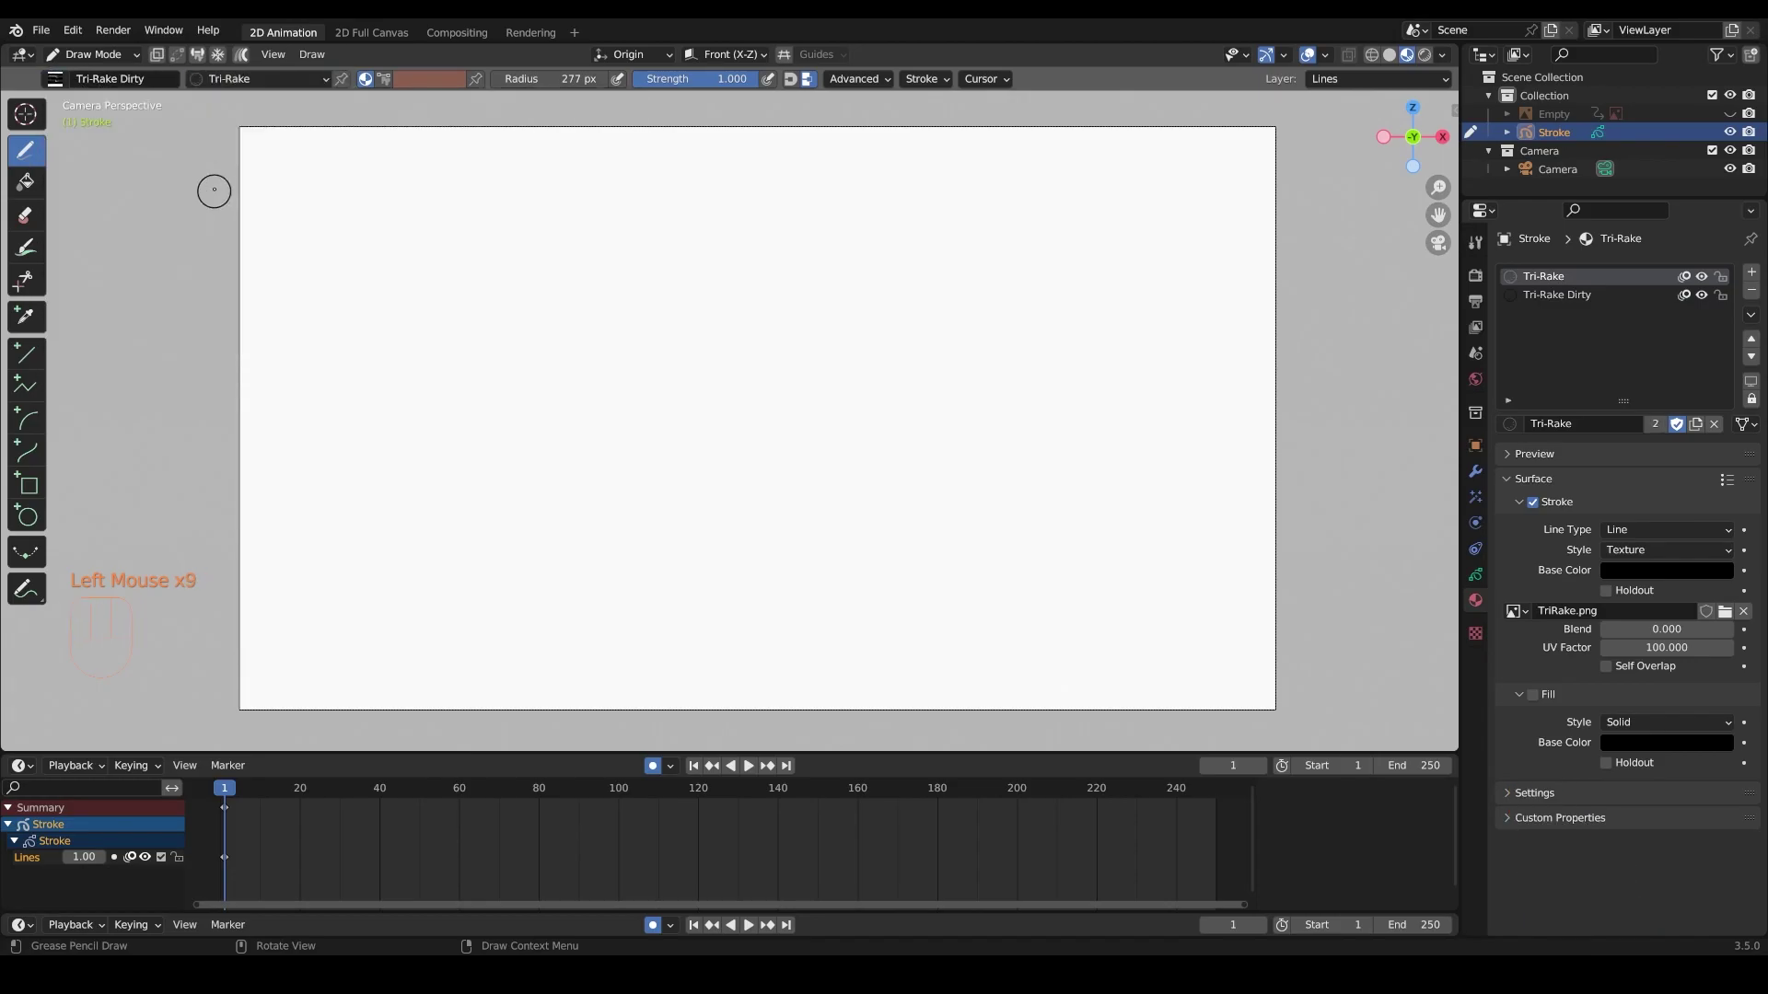
click(312, 80)
click(293, 138)
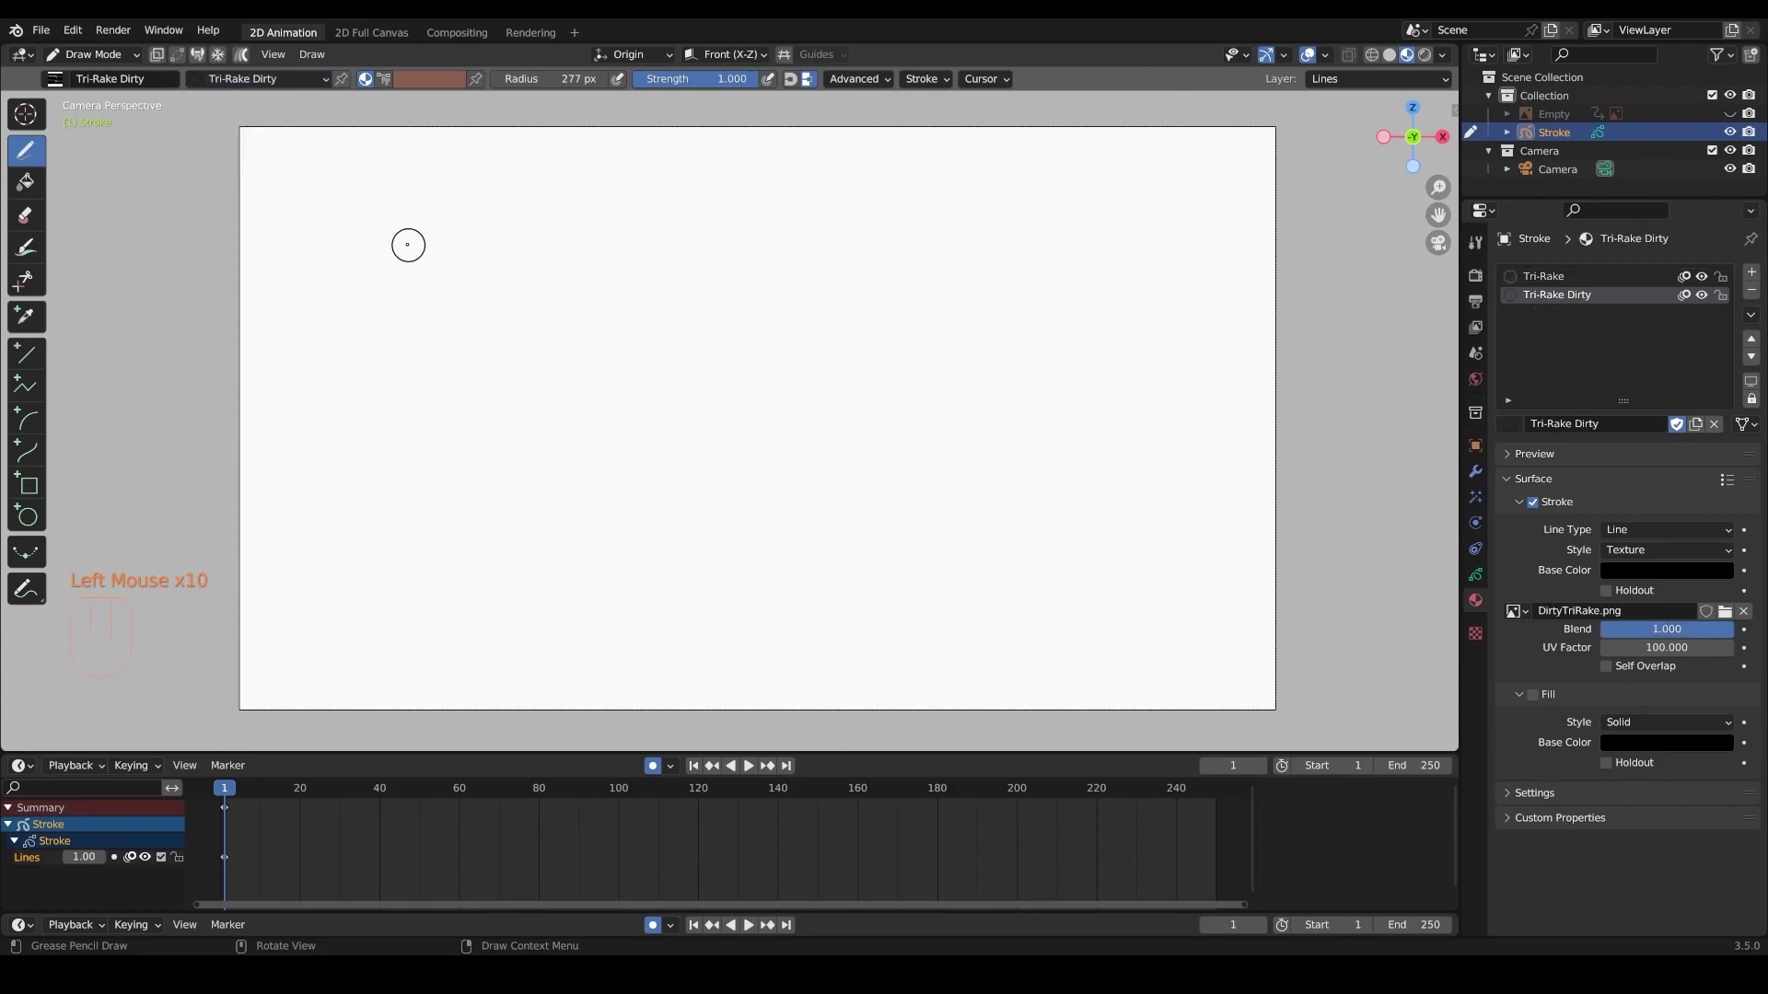
Test the Tri-Rake Dirty brush, undo the long stroke and draw a short horizontal stroke near the canvas's upper edge
drag(318, 224, 730, 315)
key(ctrl+z)
drag(331, 189, 564, 192)
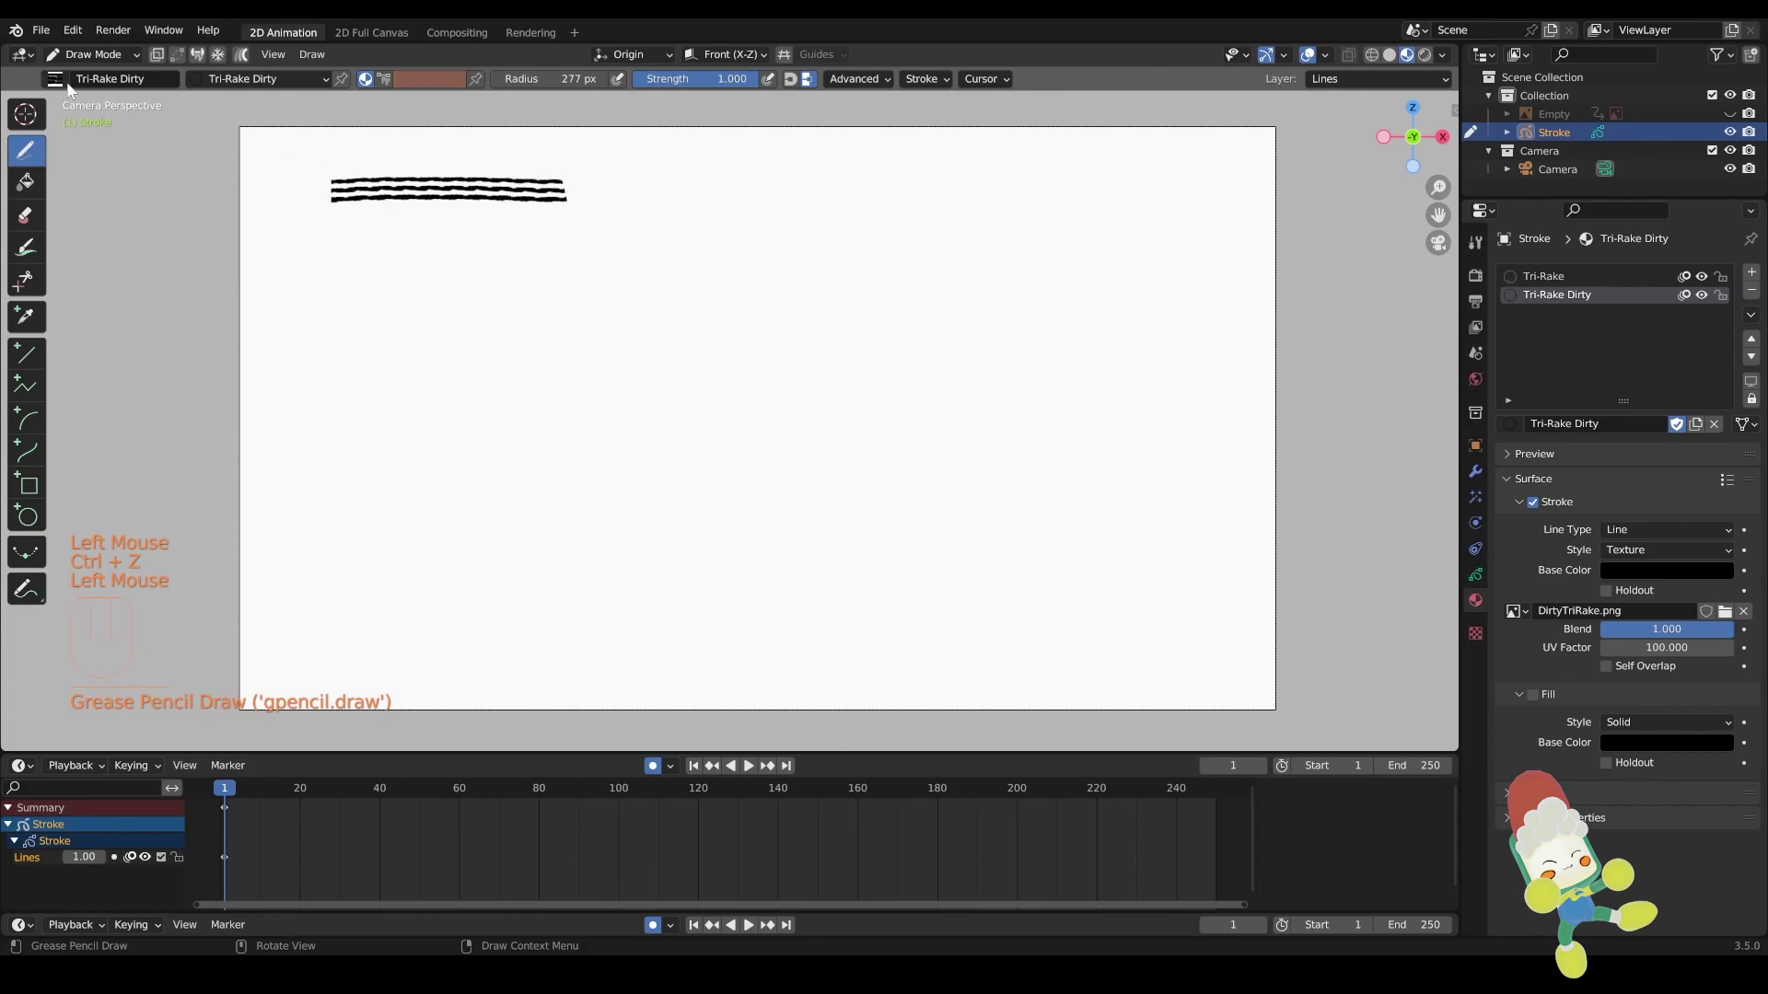
Compare the two rake brushes, undoing the trial strokes and drawing a short horizontal stroke below the first one
click(71, 81)
click(231, 225)
drag(322, 192, 604, 273)
key(ctrl+z)
drag(316, 230, 564, 268)
key(ctrl+z)
key(ctrl+z)
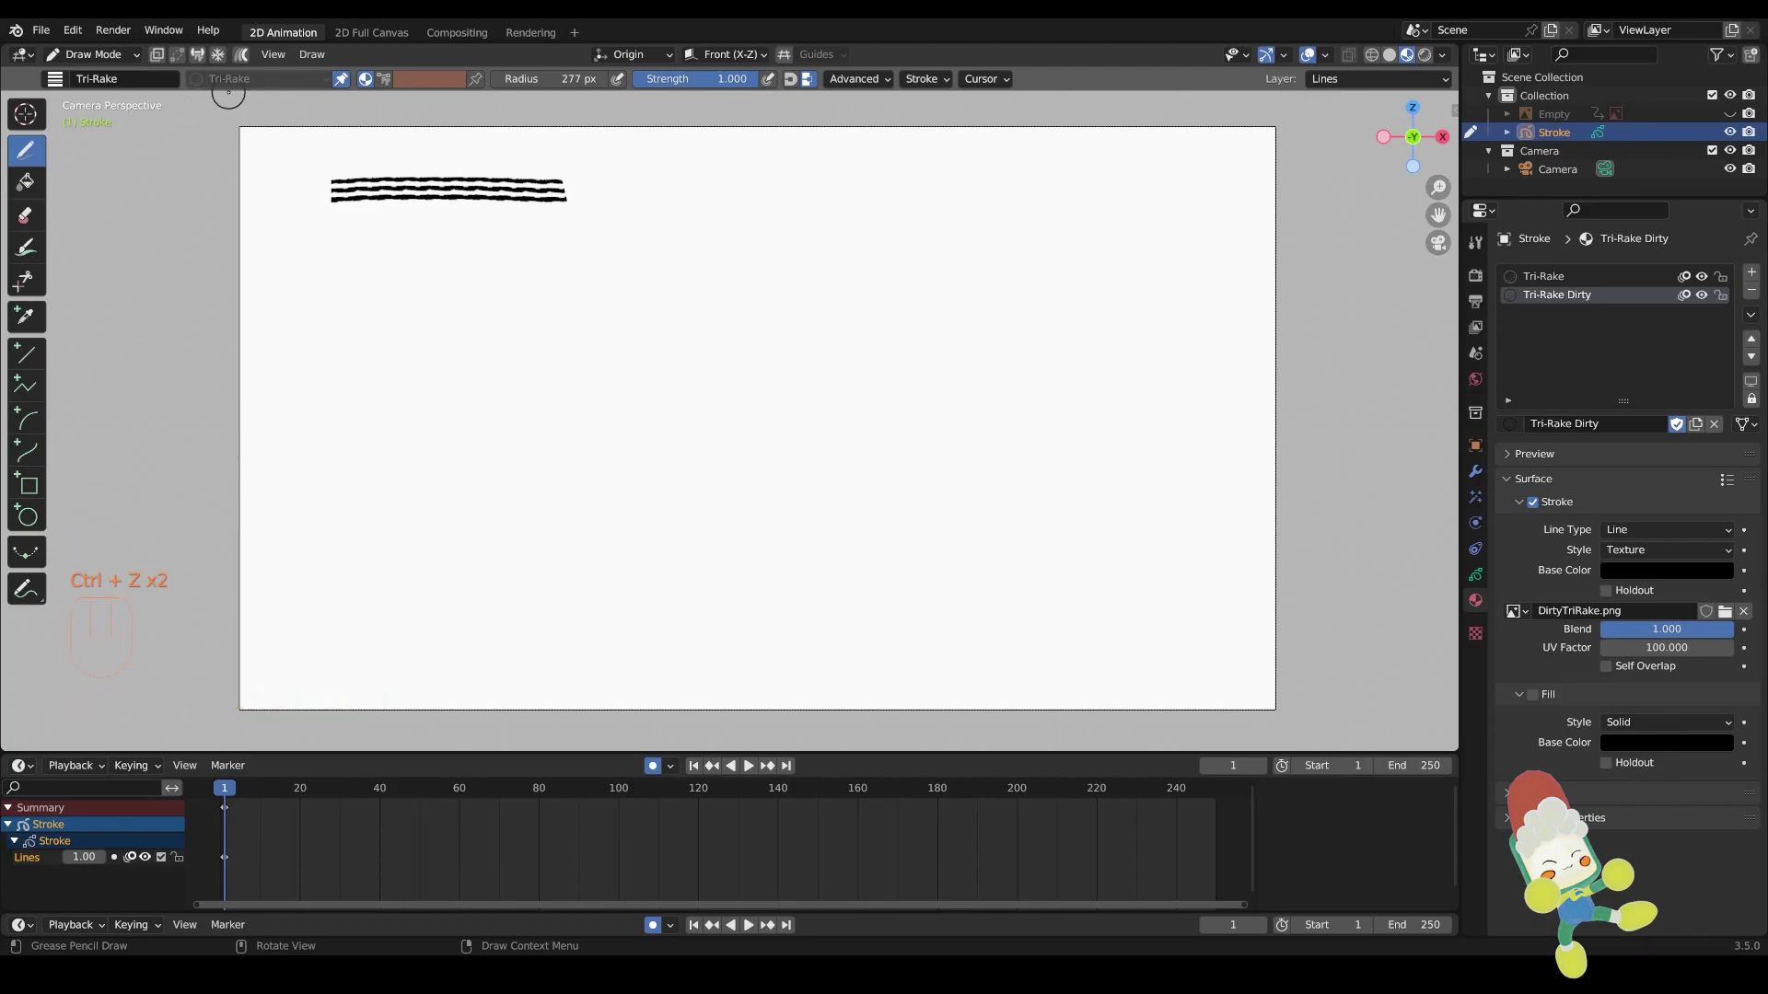
drag(332, 241, 542, 250)
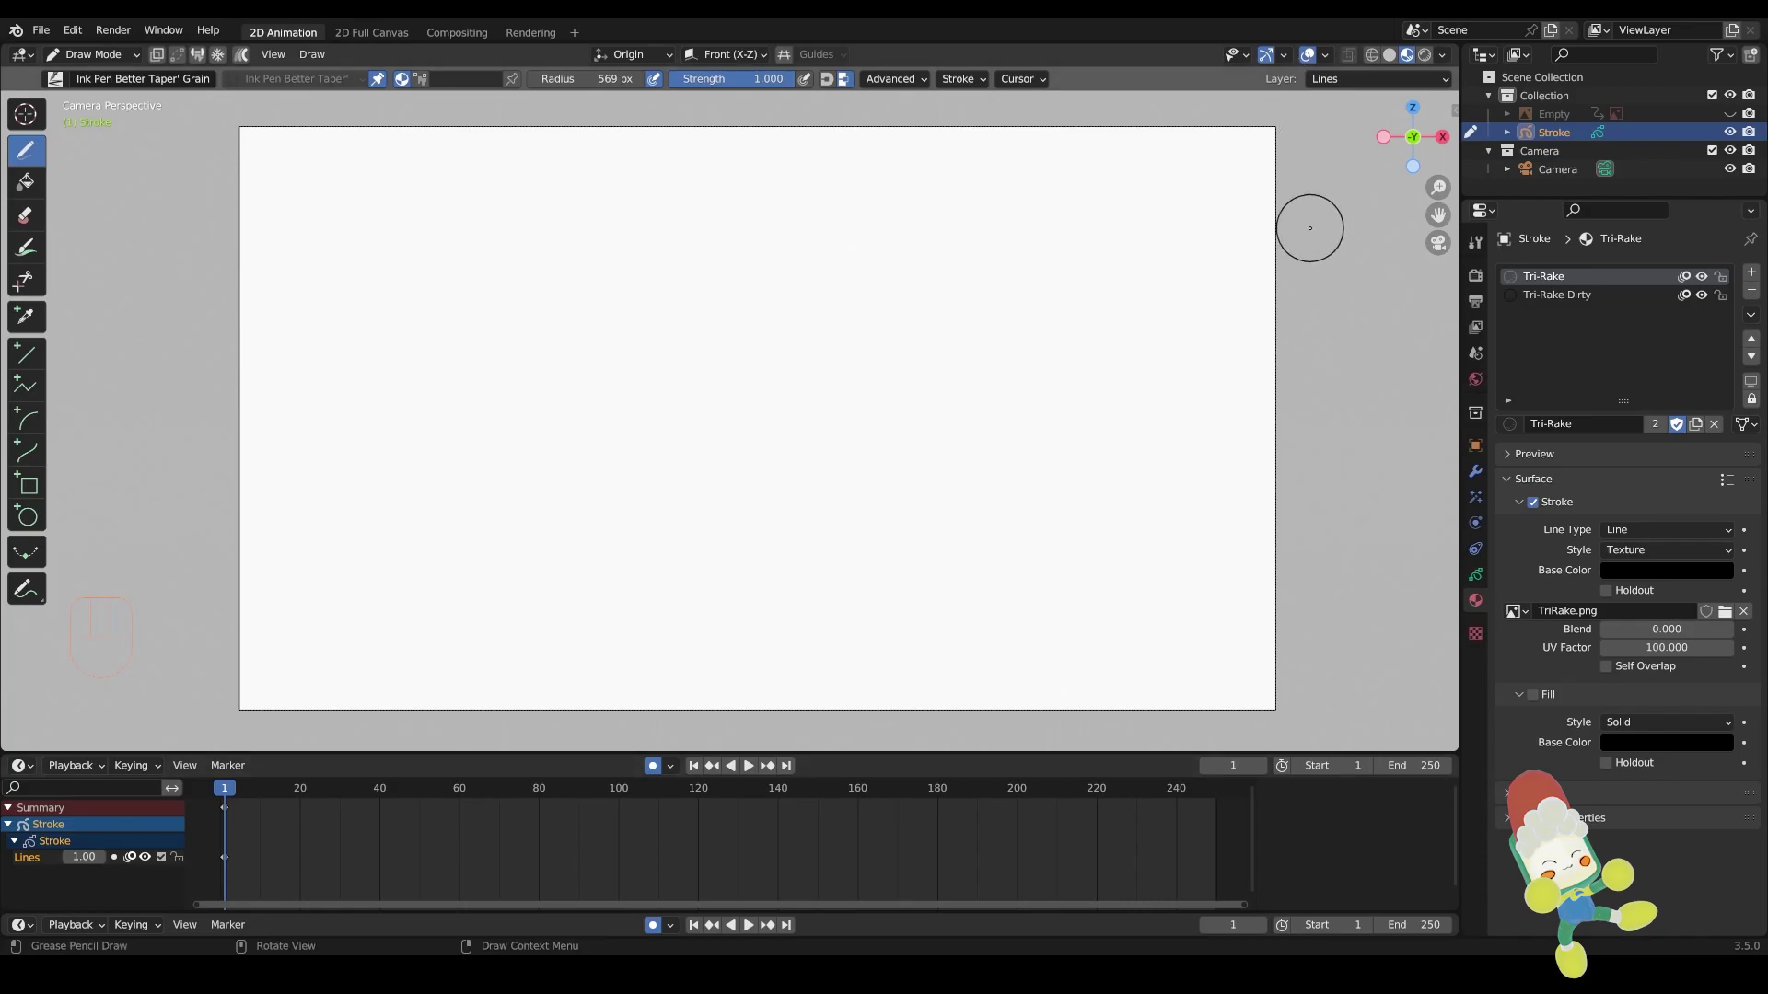
Make a single-user copy of the Ink Pen Better Taper' Grain brush and rename it Toothy
click(1476, 240)
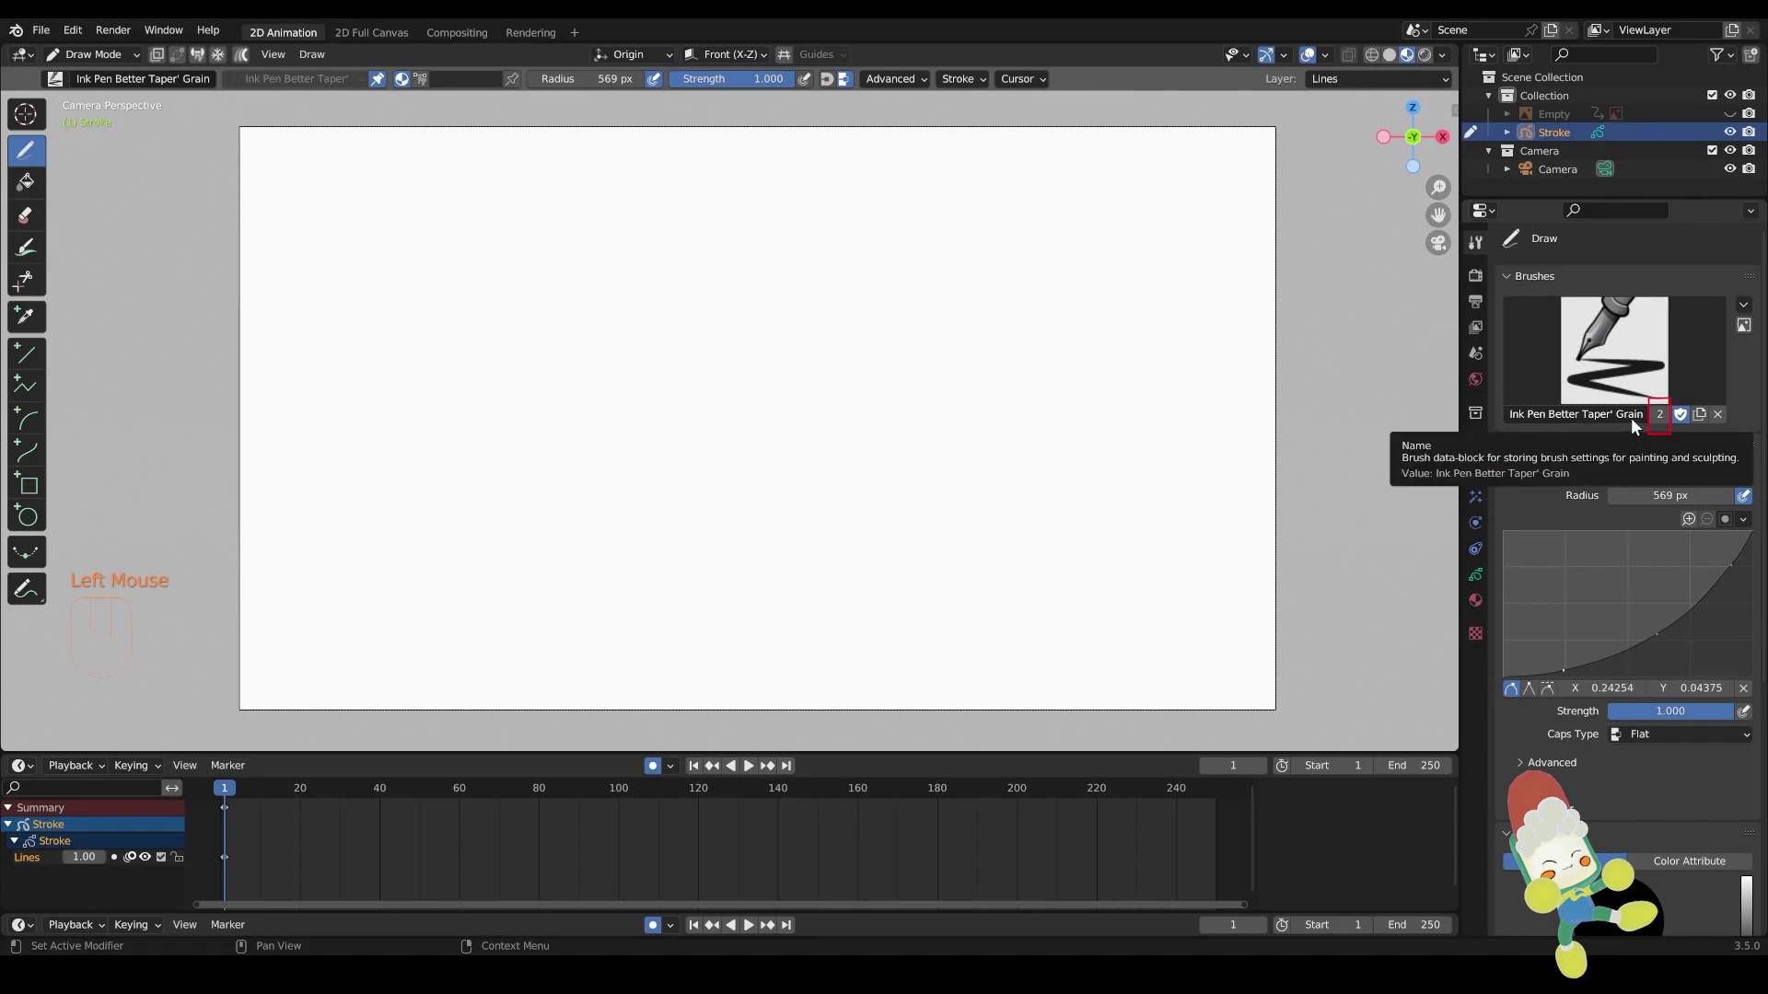
click(1621, 417)
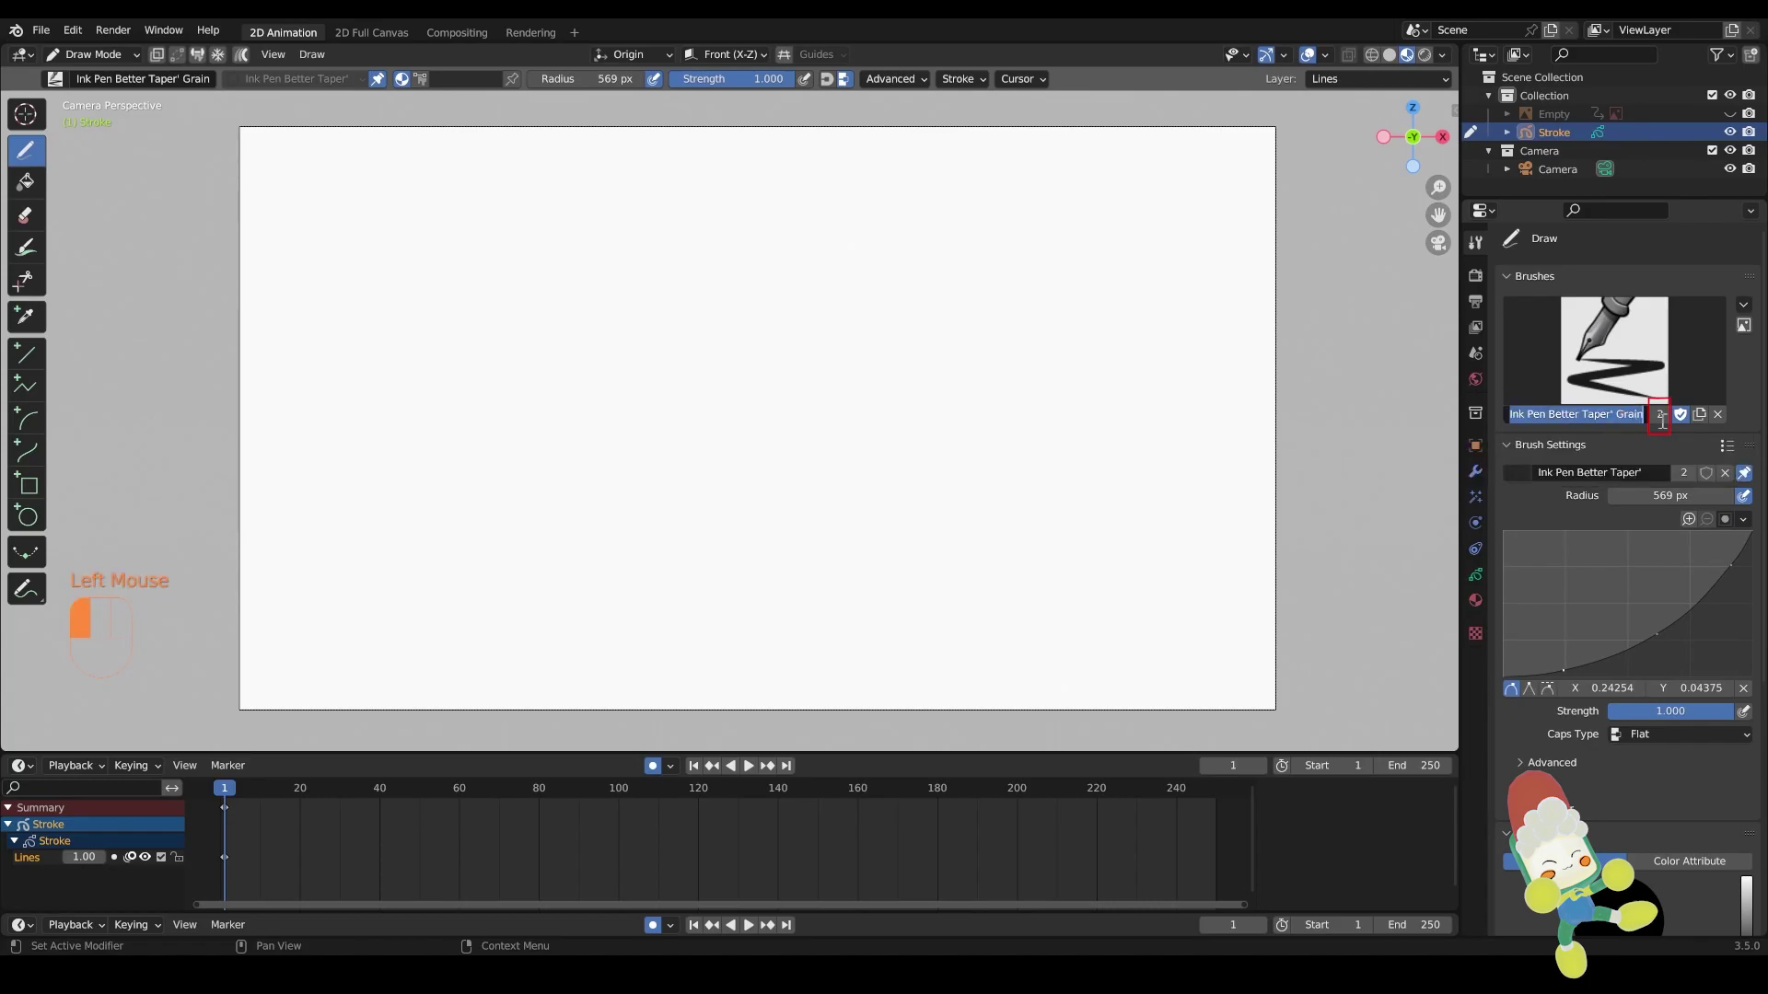
click(1627, 415)
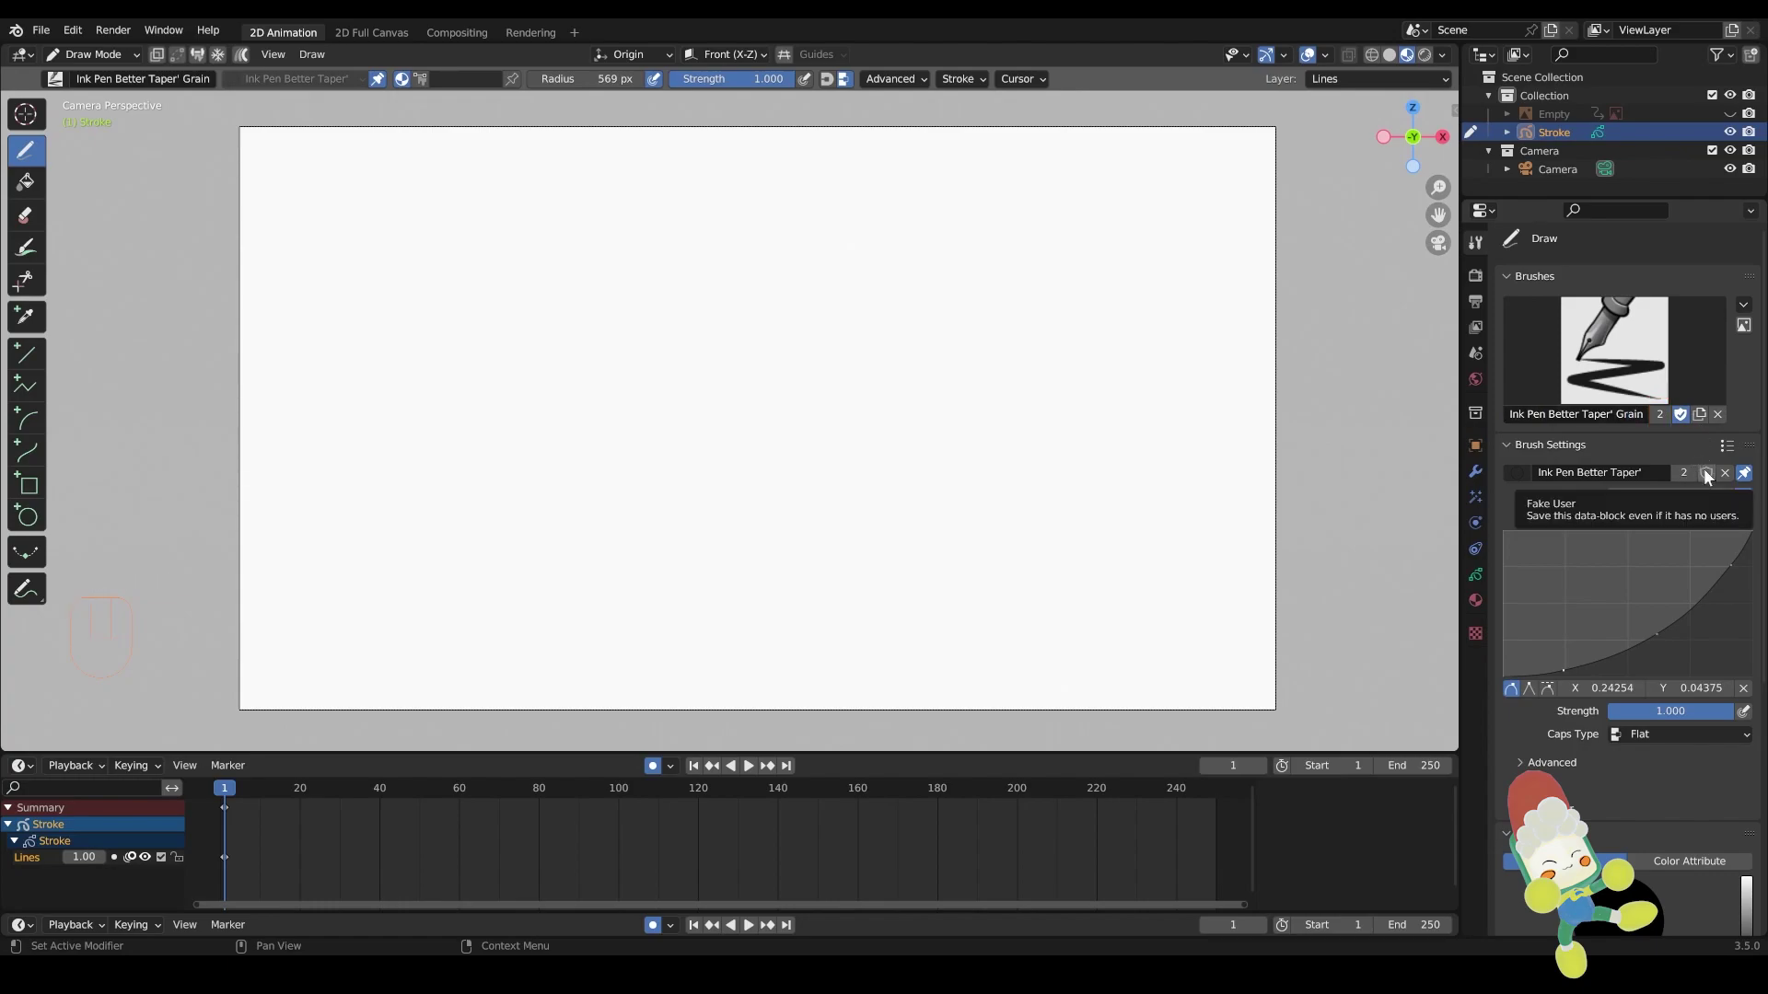
click(1663, 412)
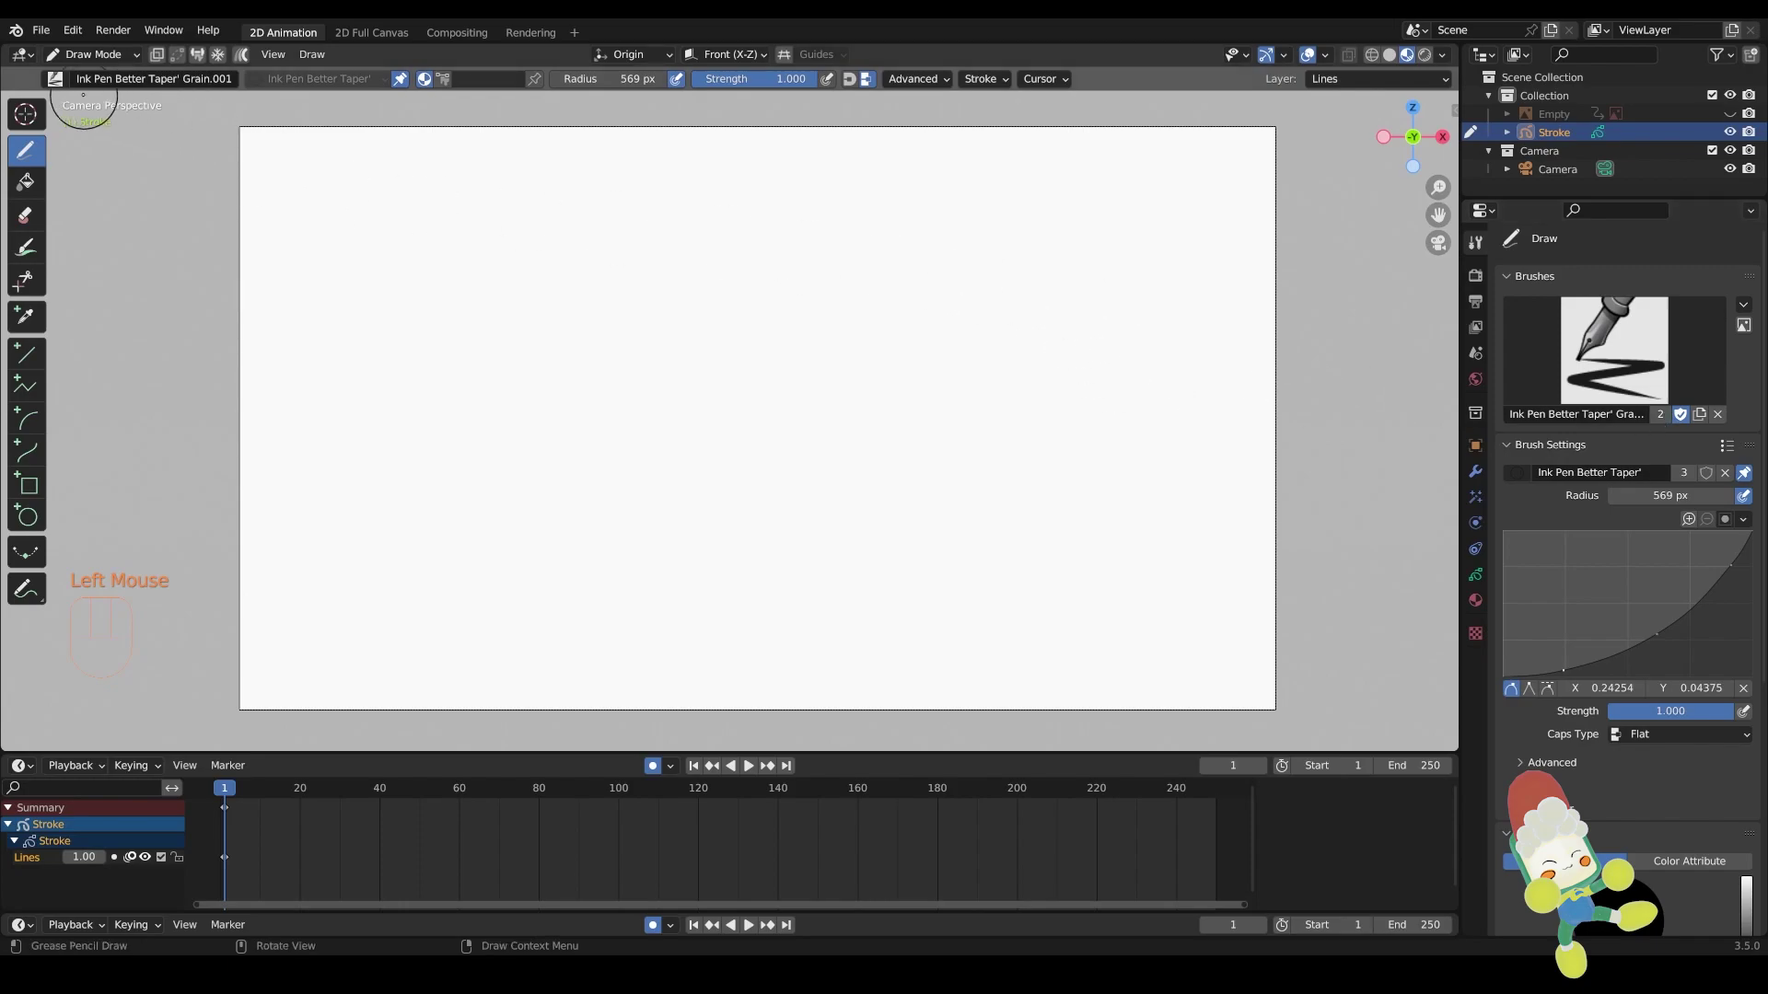
click(1576, 413)
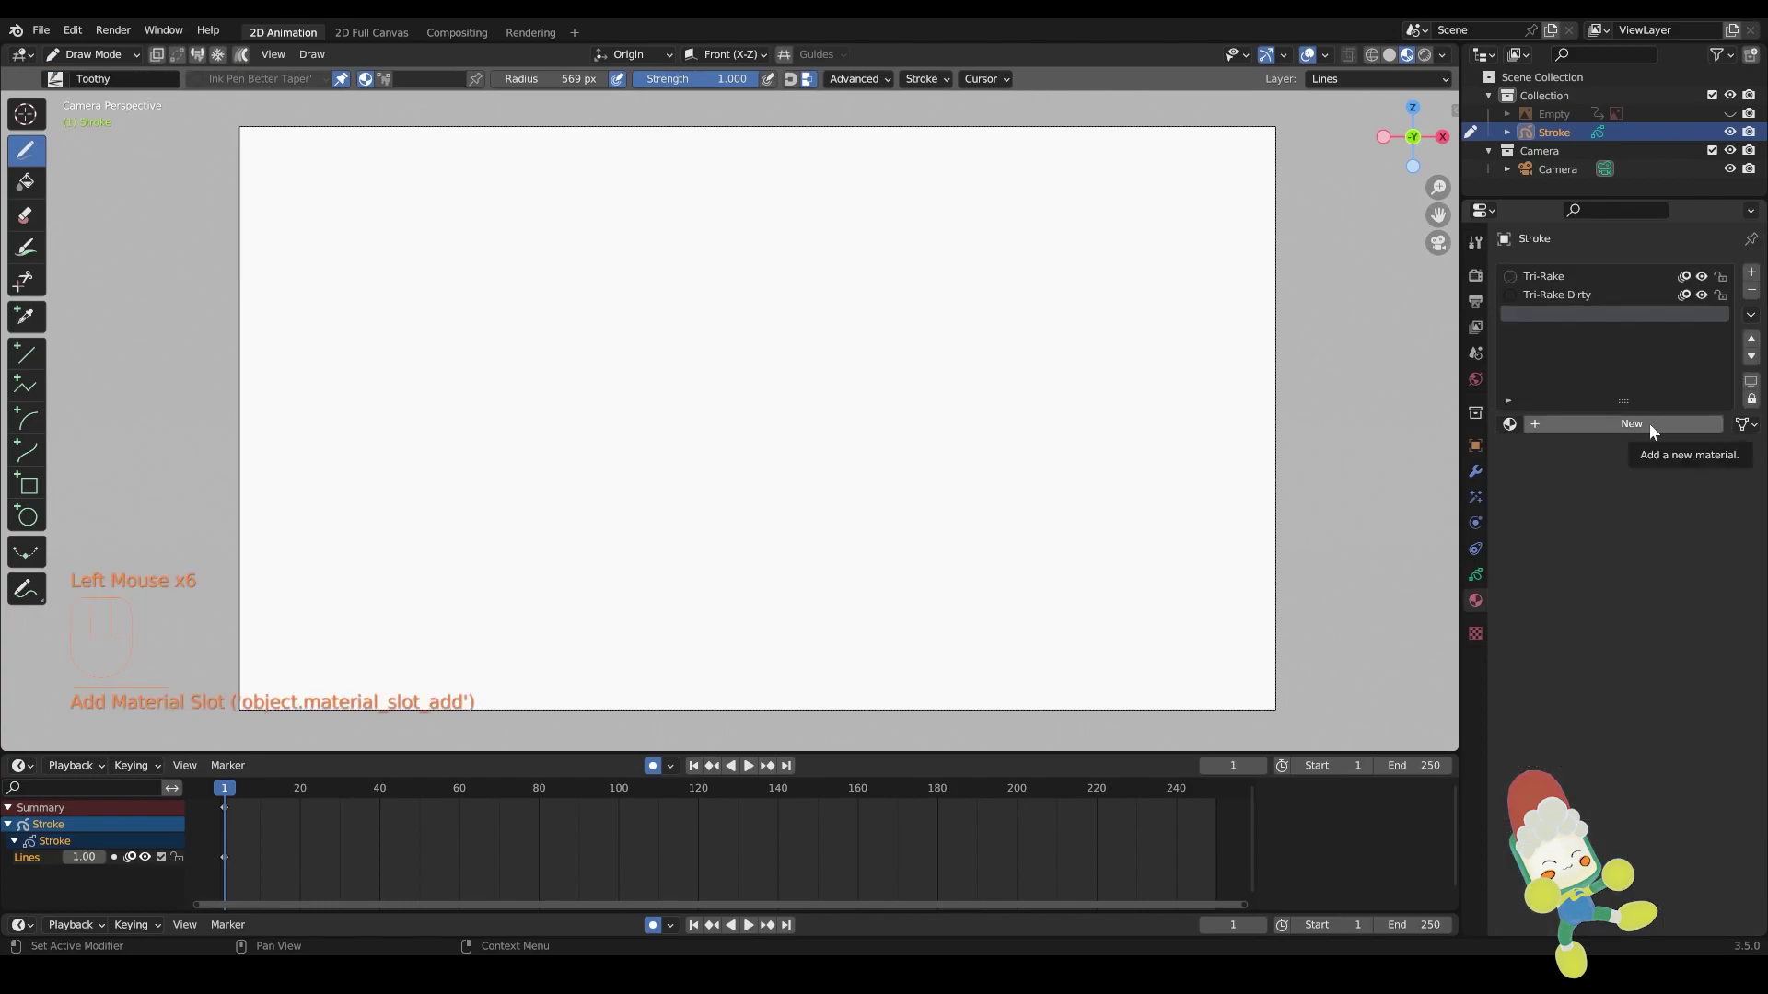
Create a new material in the empty third slot and name it Toothy
click(1649, 424)
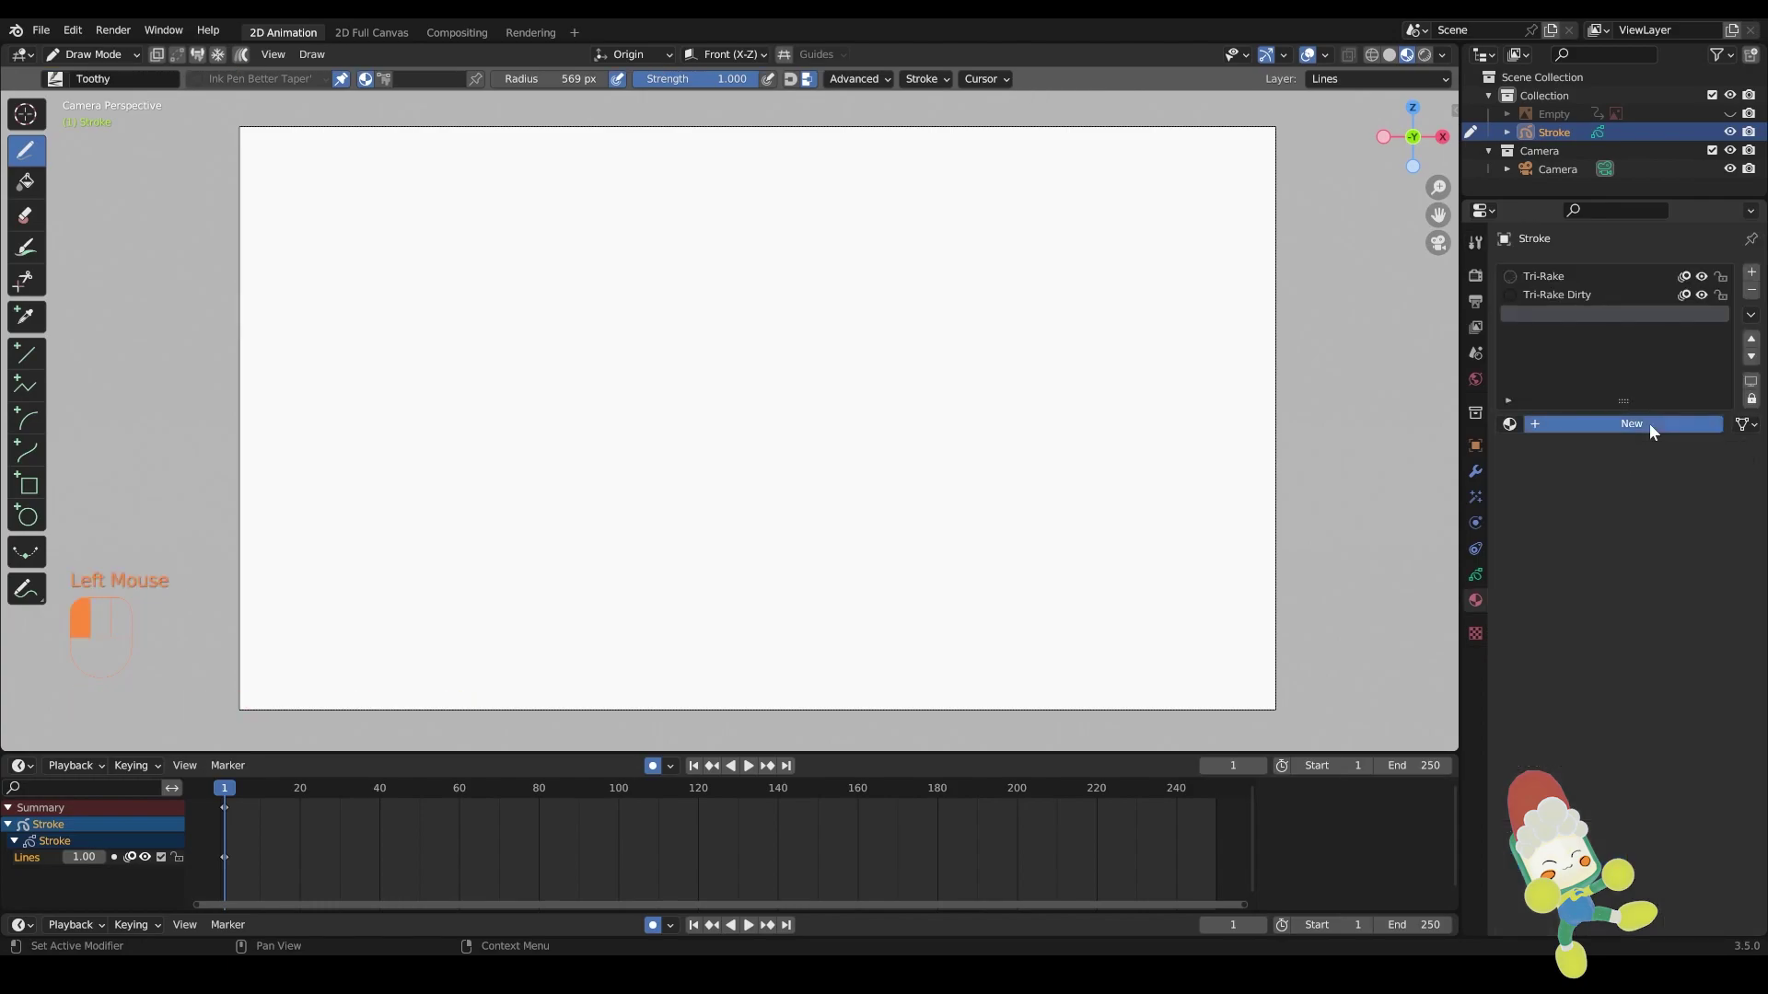
double_click(1573, 309)
text(Toothy)
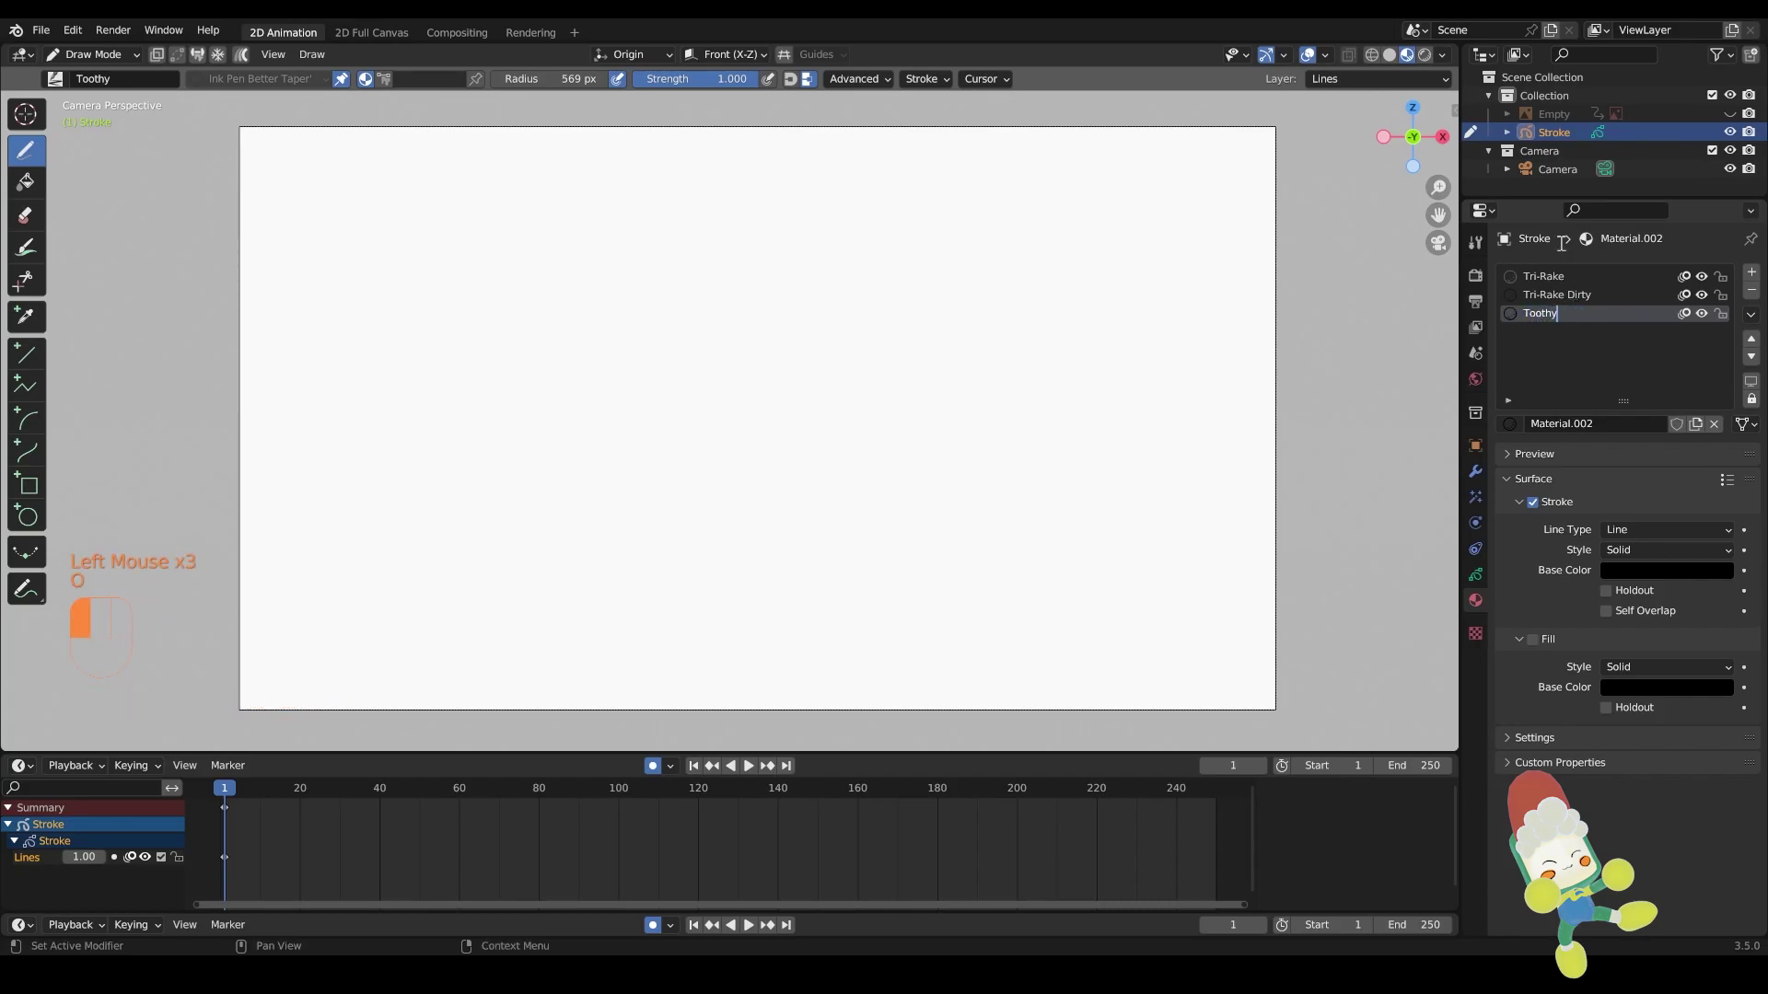
click(1591, 553)
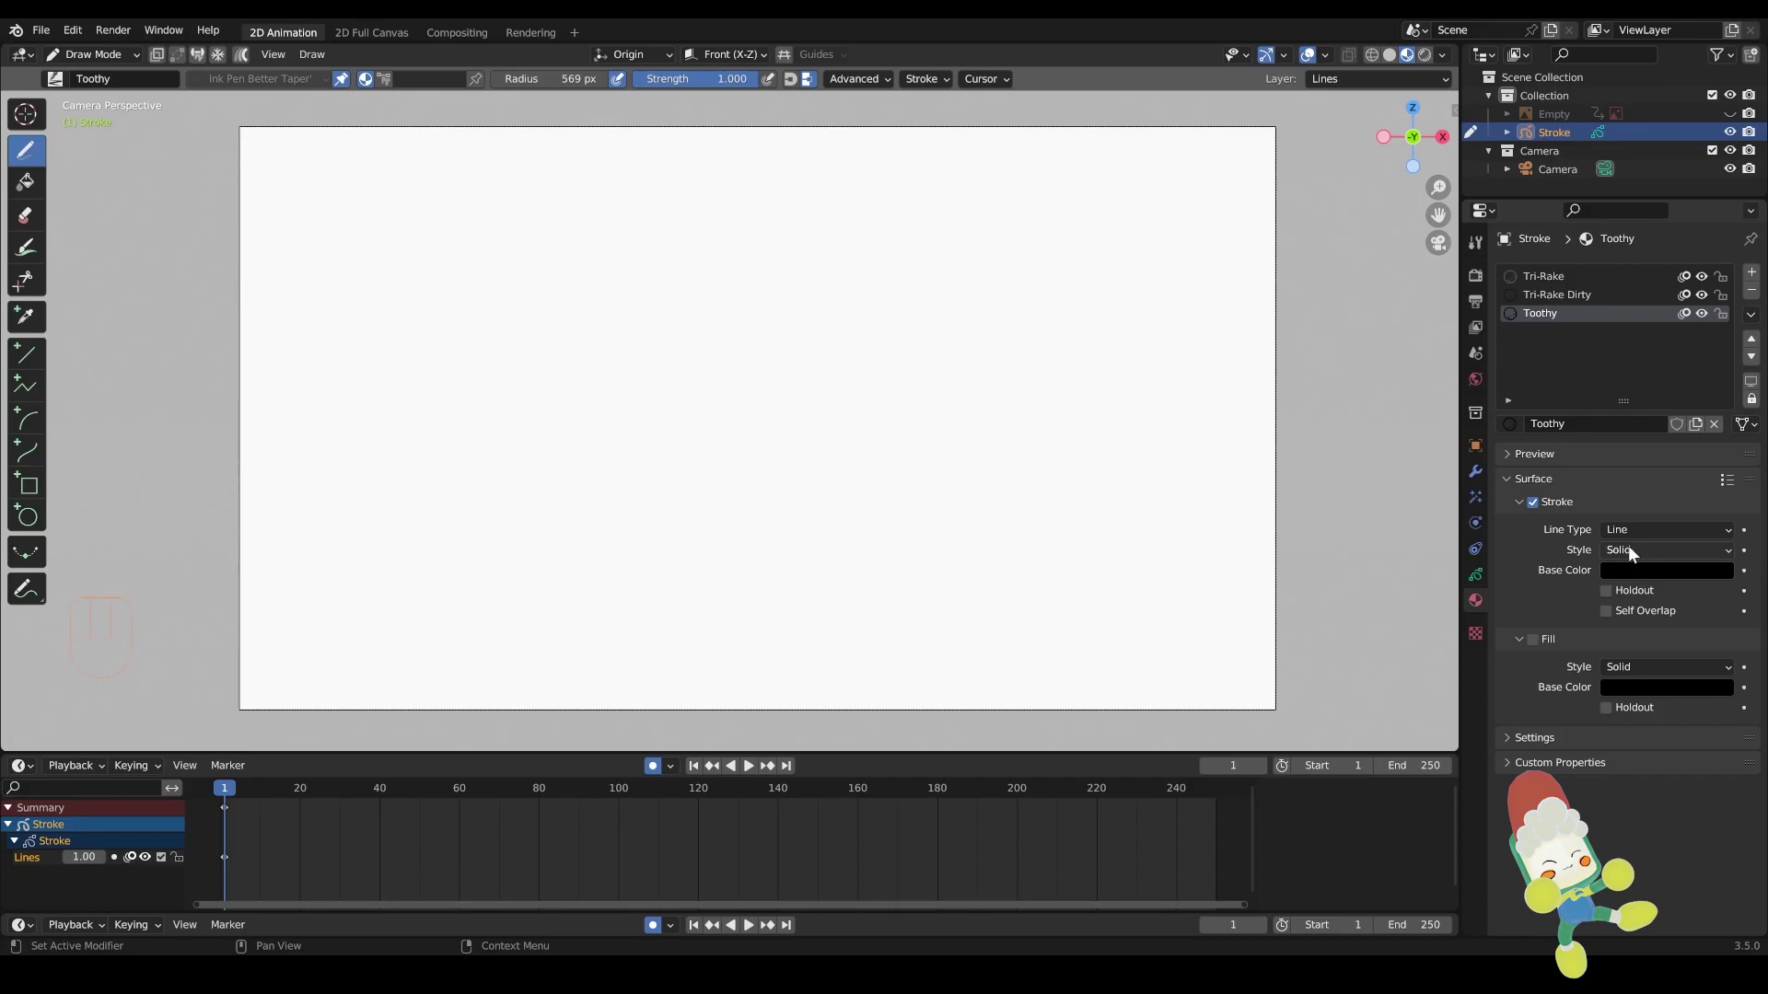
Set the Toothy material's stroke style to Texture and open its texture image picker
click(1633, 550)
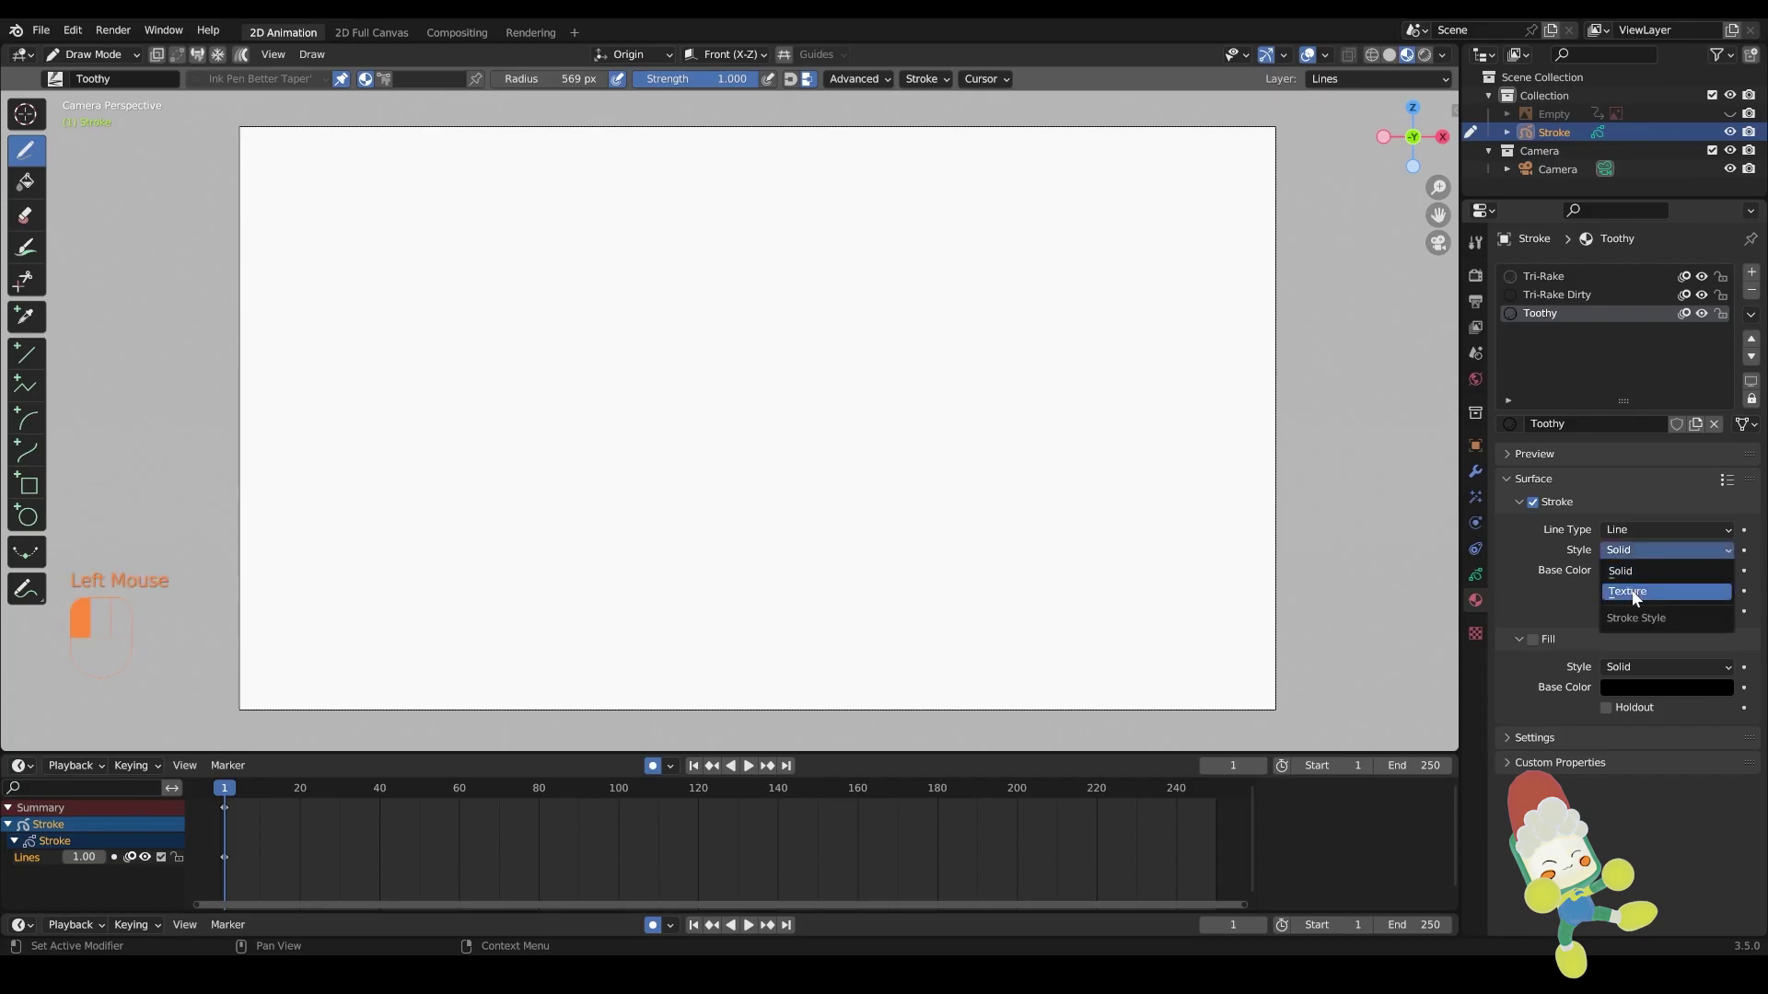
click(1630, 592)
click(1591, 610)
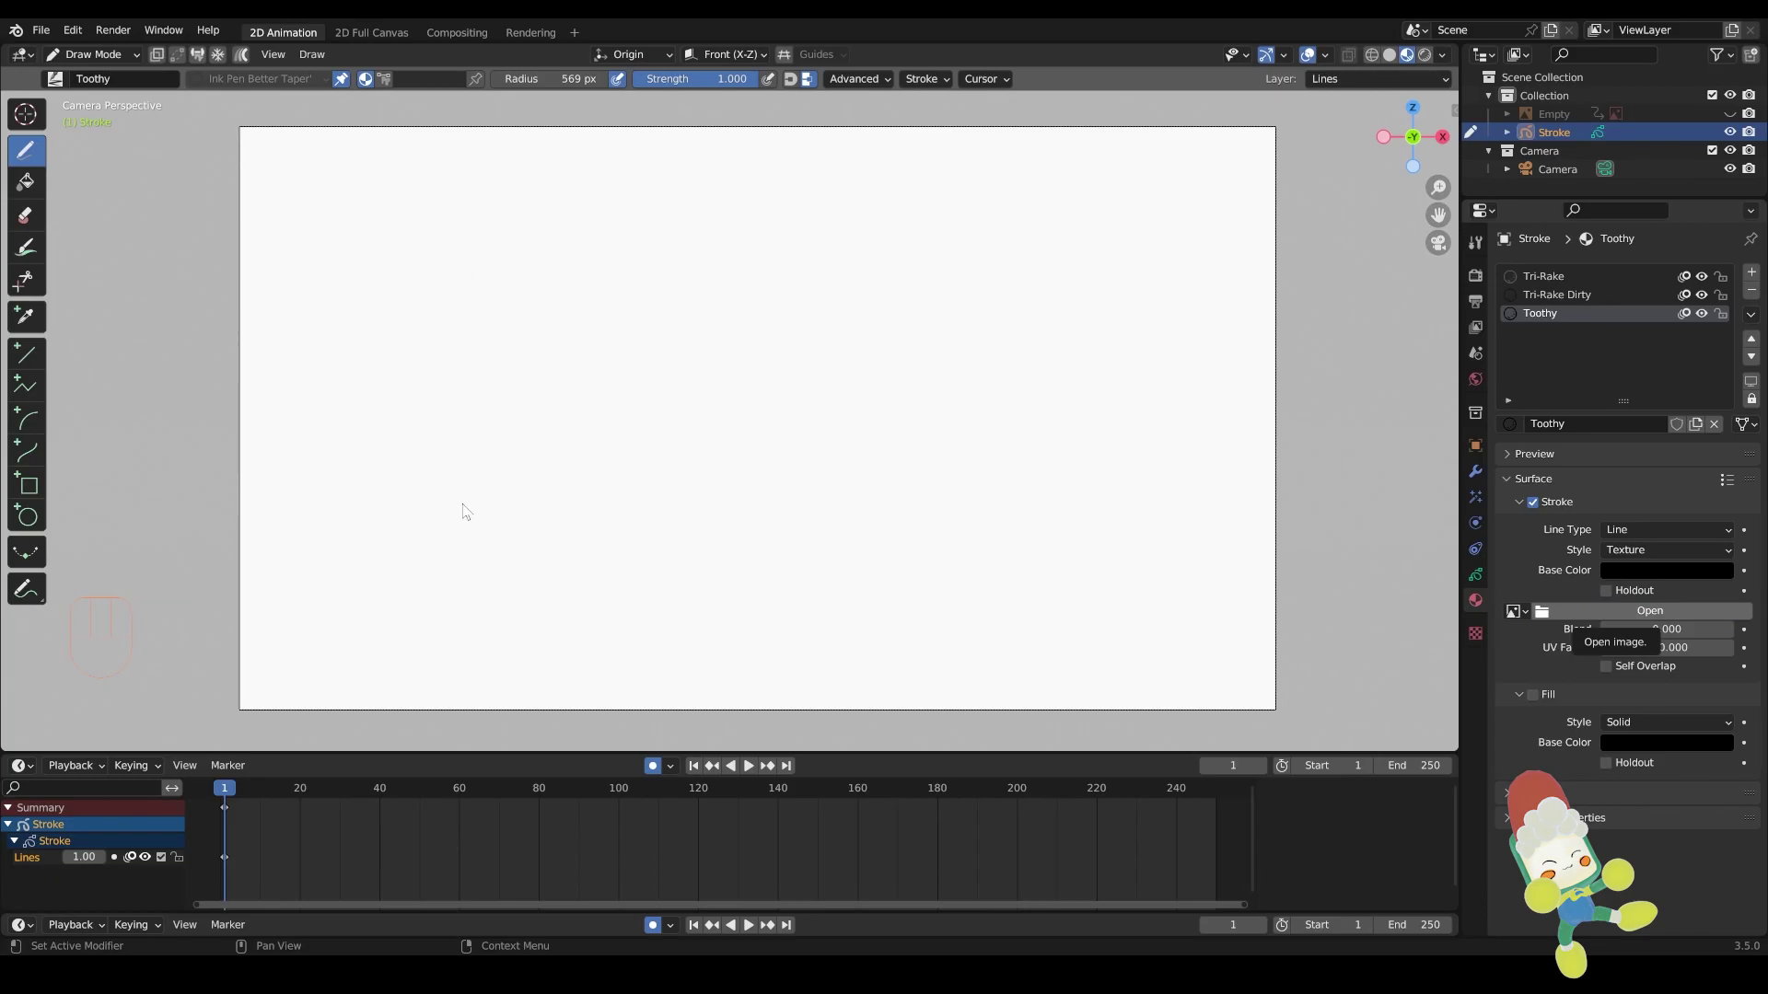
Assign the Toothy material to the Toothy brush and test a stroke at 569 px radius, undoing it
click(1601, 472)
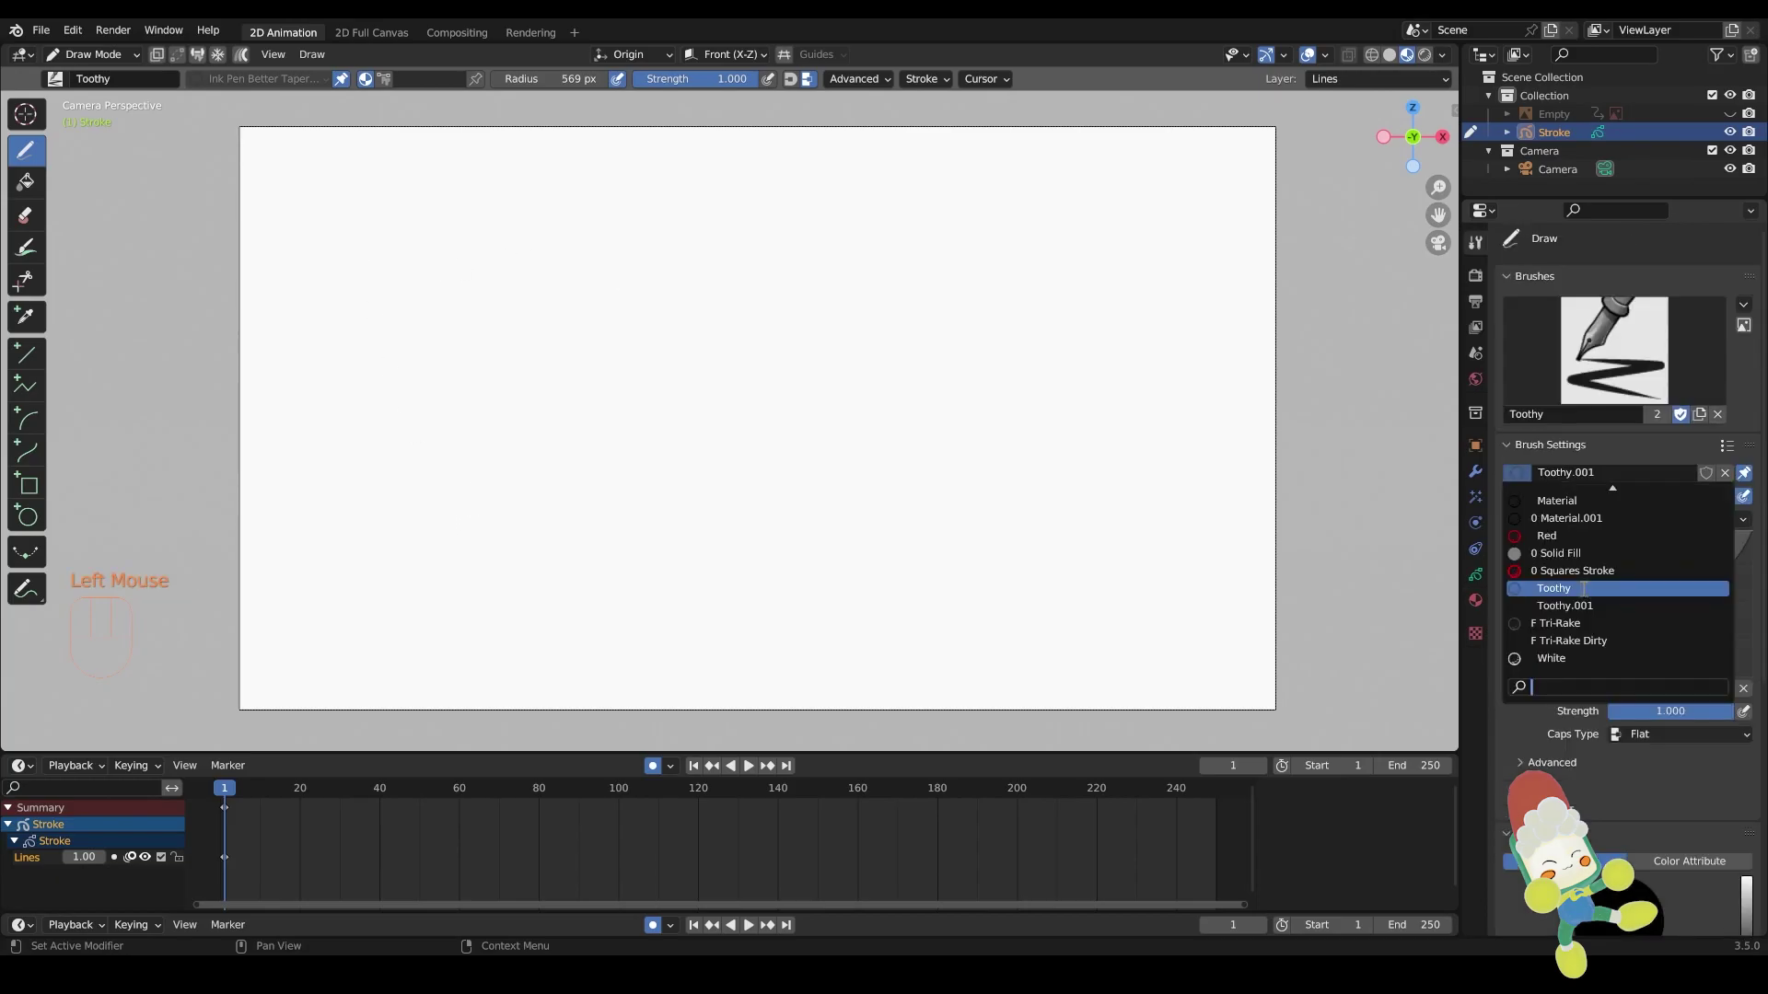
click(1585, 594)
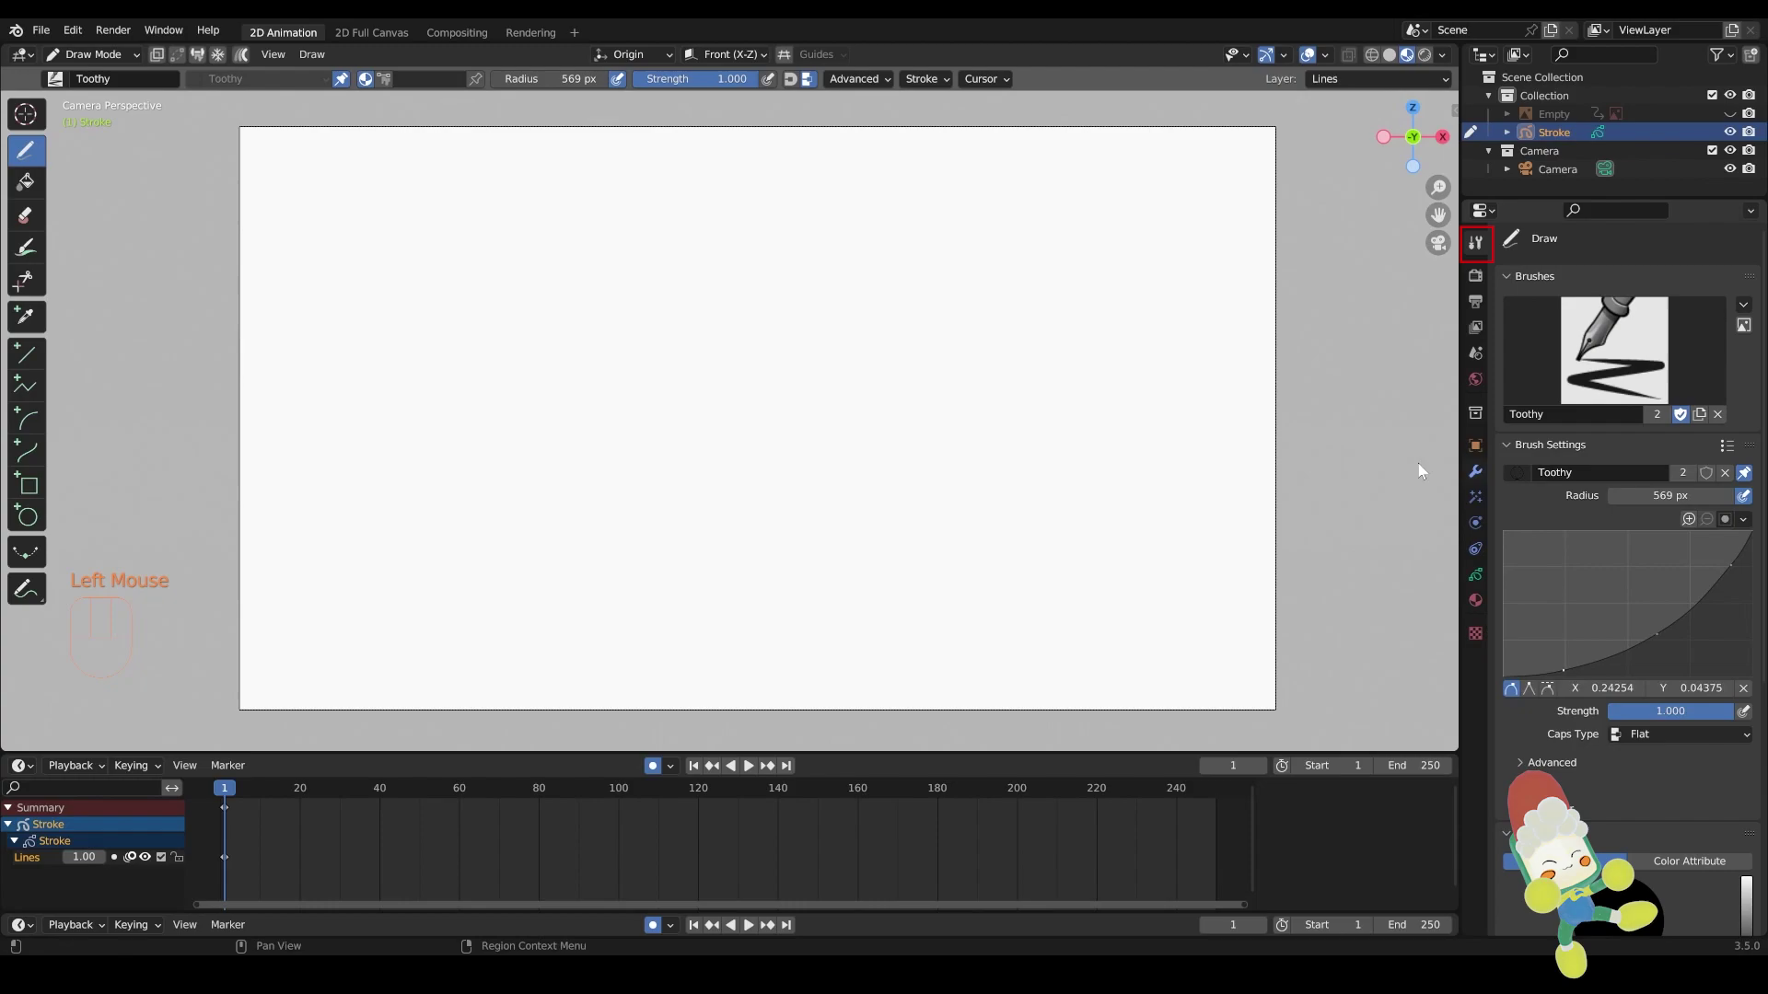
drag(1066, 410, 757, 397)
key(ctrl+z)
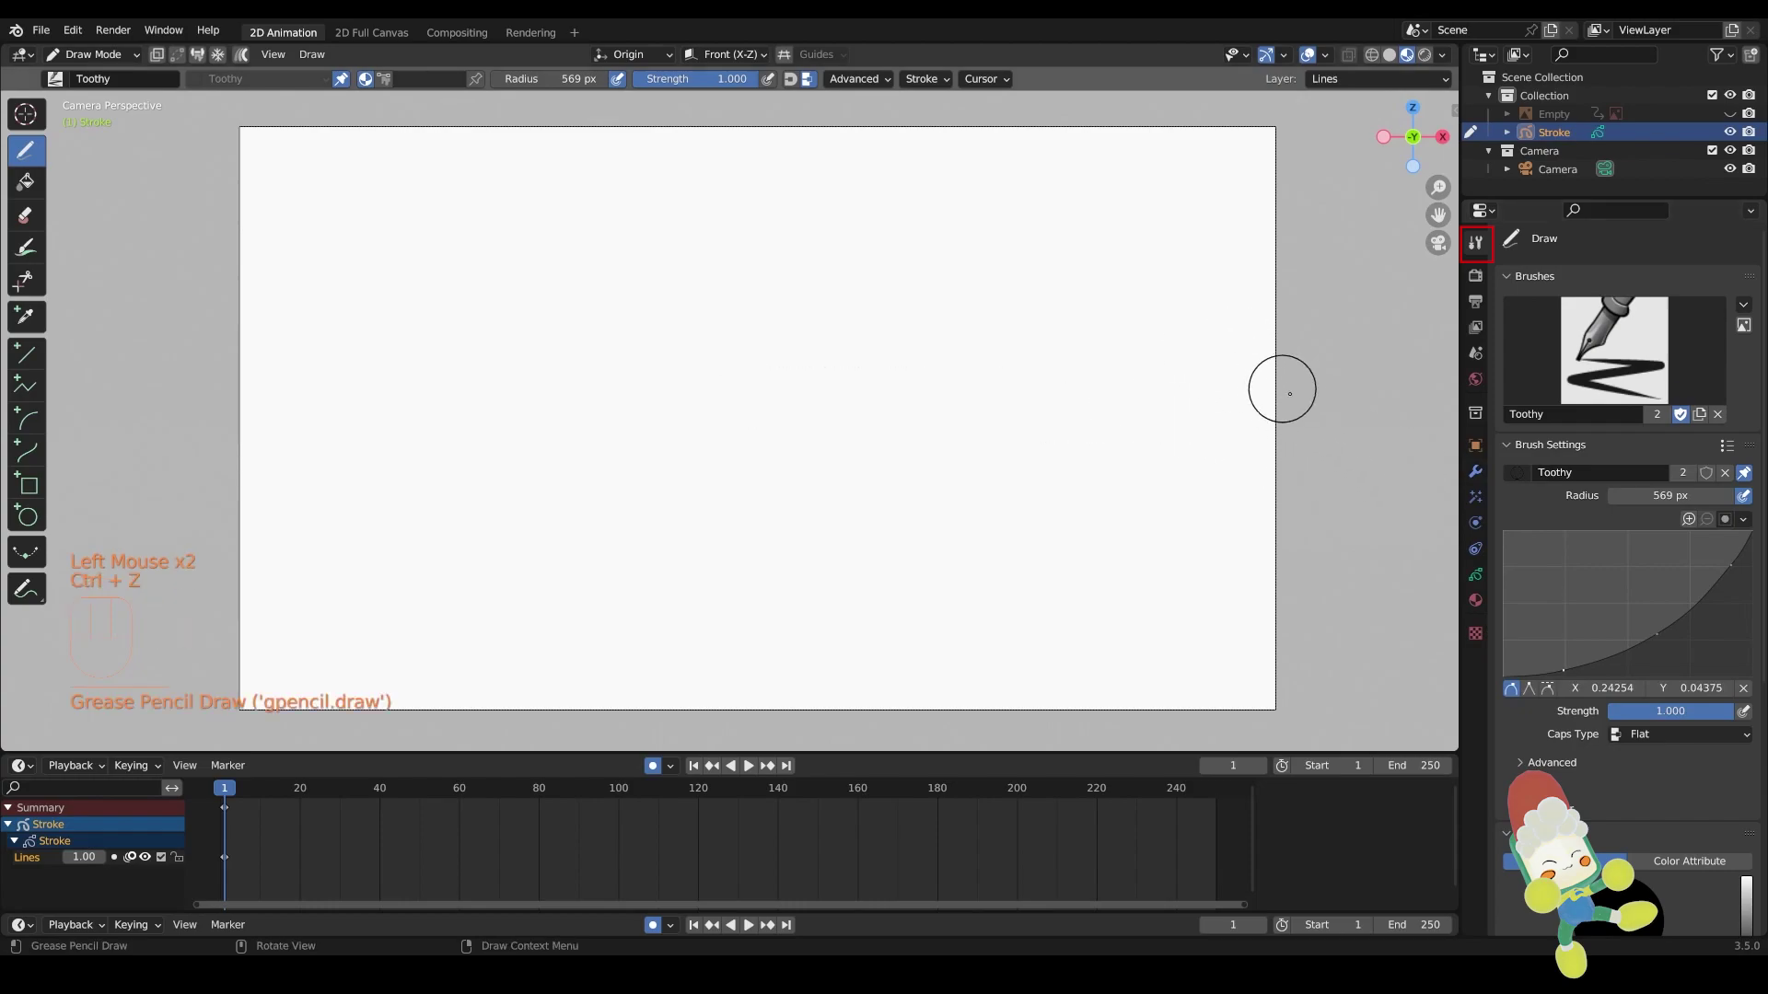
Reduce the Toothy brush's radius to 194 px while drawing curved test strokes across the canvas and undoing them
mouse_move(450, 386)
mouse_down()
mouse_move(822, 425)
mouse_move(651, 383)
mouse_move(406, 379)
mouse_move(749, 362)
mouse_move(1049, 438)
mouse_move(801, 387)
mouse_move(414, 394)
mouse_move(489, 368)
mouse_move(960, 418)
mouse_up()
key(ctrl+z)
key(bracketleft)
key(bracketleft)
key(bracketleft)
key(ctrl+z)
key(bracketleft)
key(bracketleft)
key(bracketleft)
key(ctrl+z)
key(ctrl+z)
key(ctrl+z)
drag(755, 335, 324, 426)
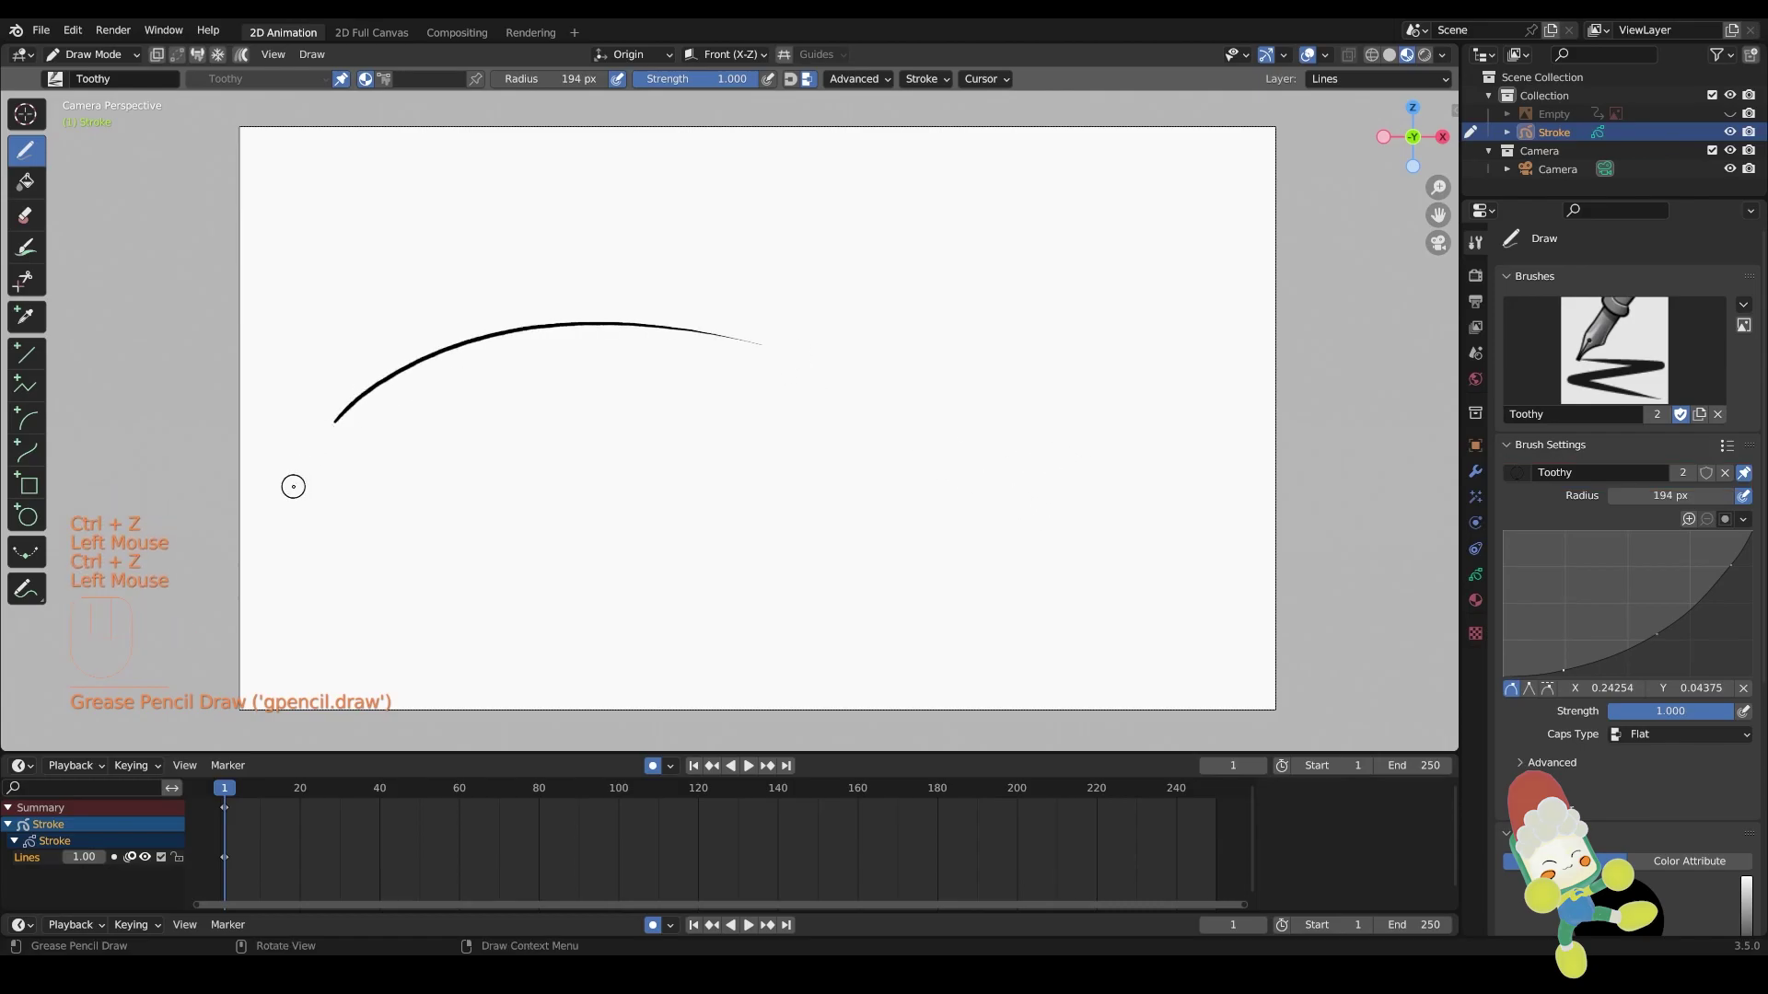
key(ctrl+z)
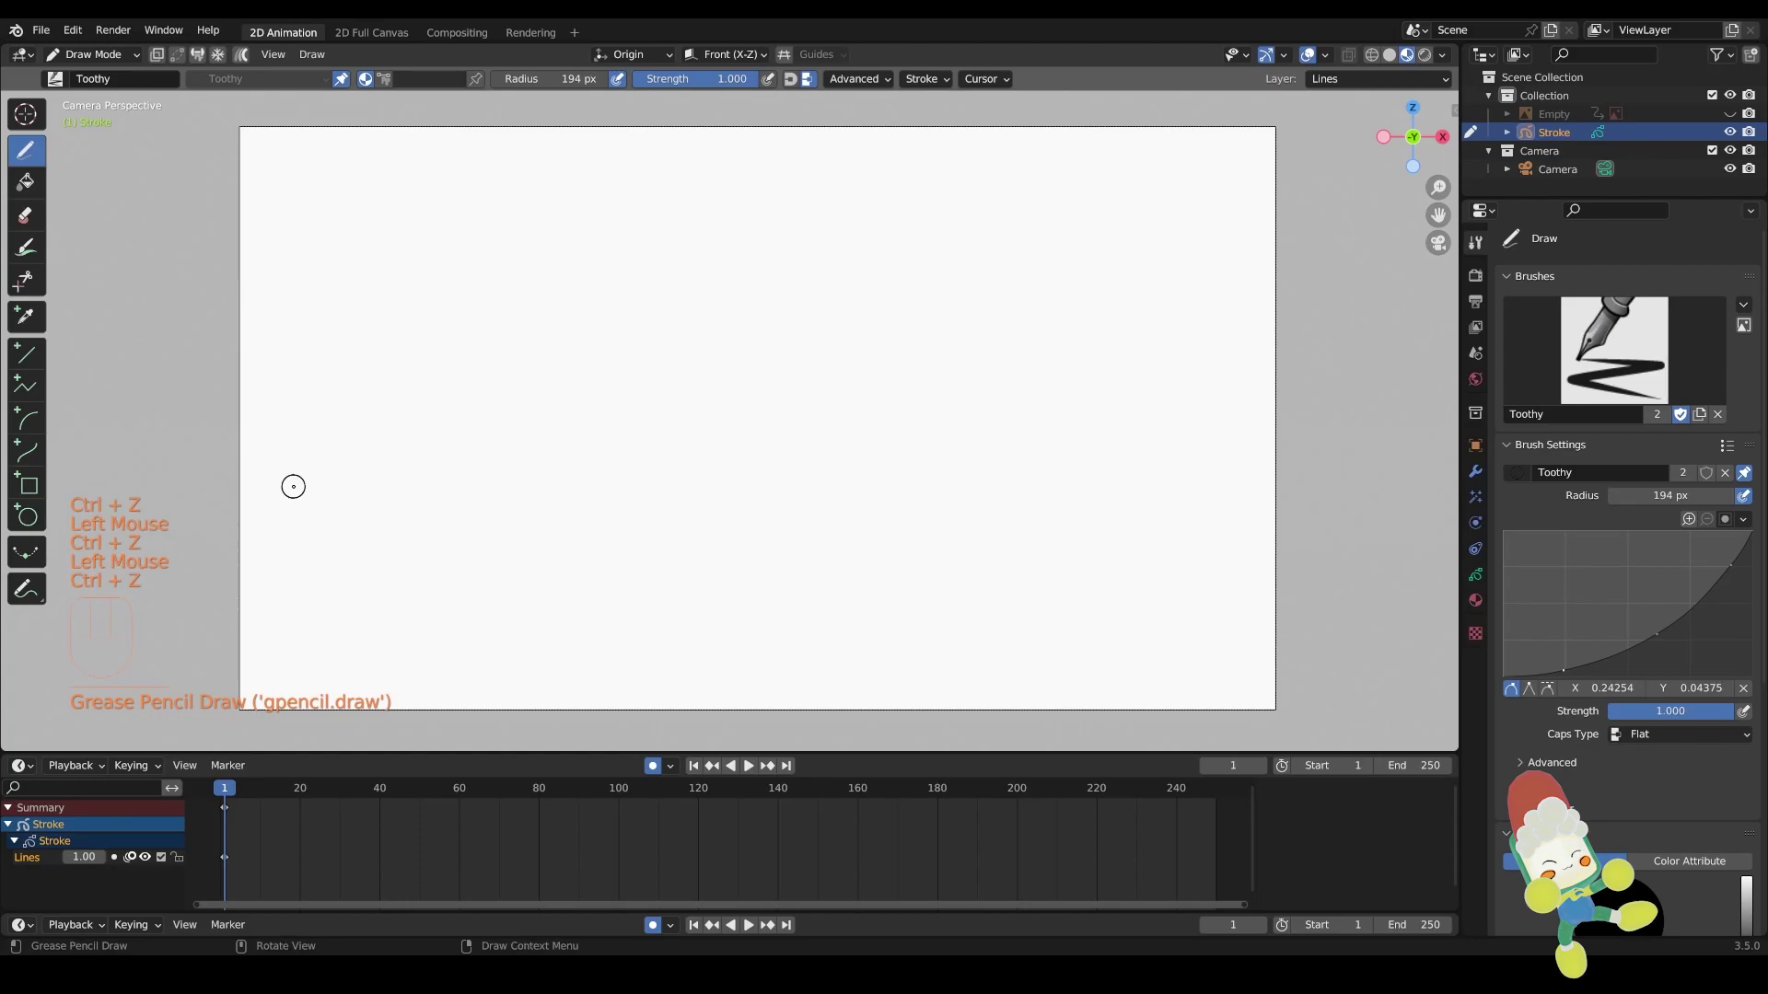
Enable the fake user on the Toothy material, then draw black test strokes at 263 px radius and undo them
click(1705, 471)
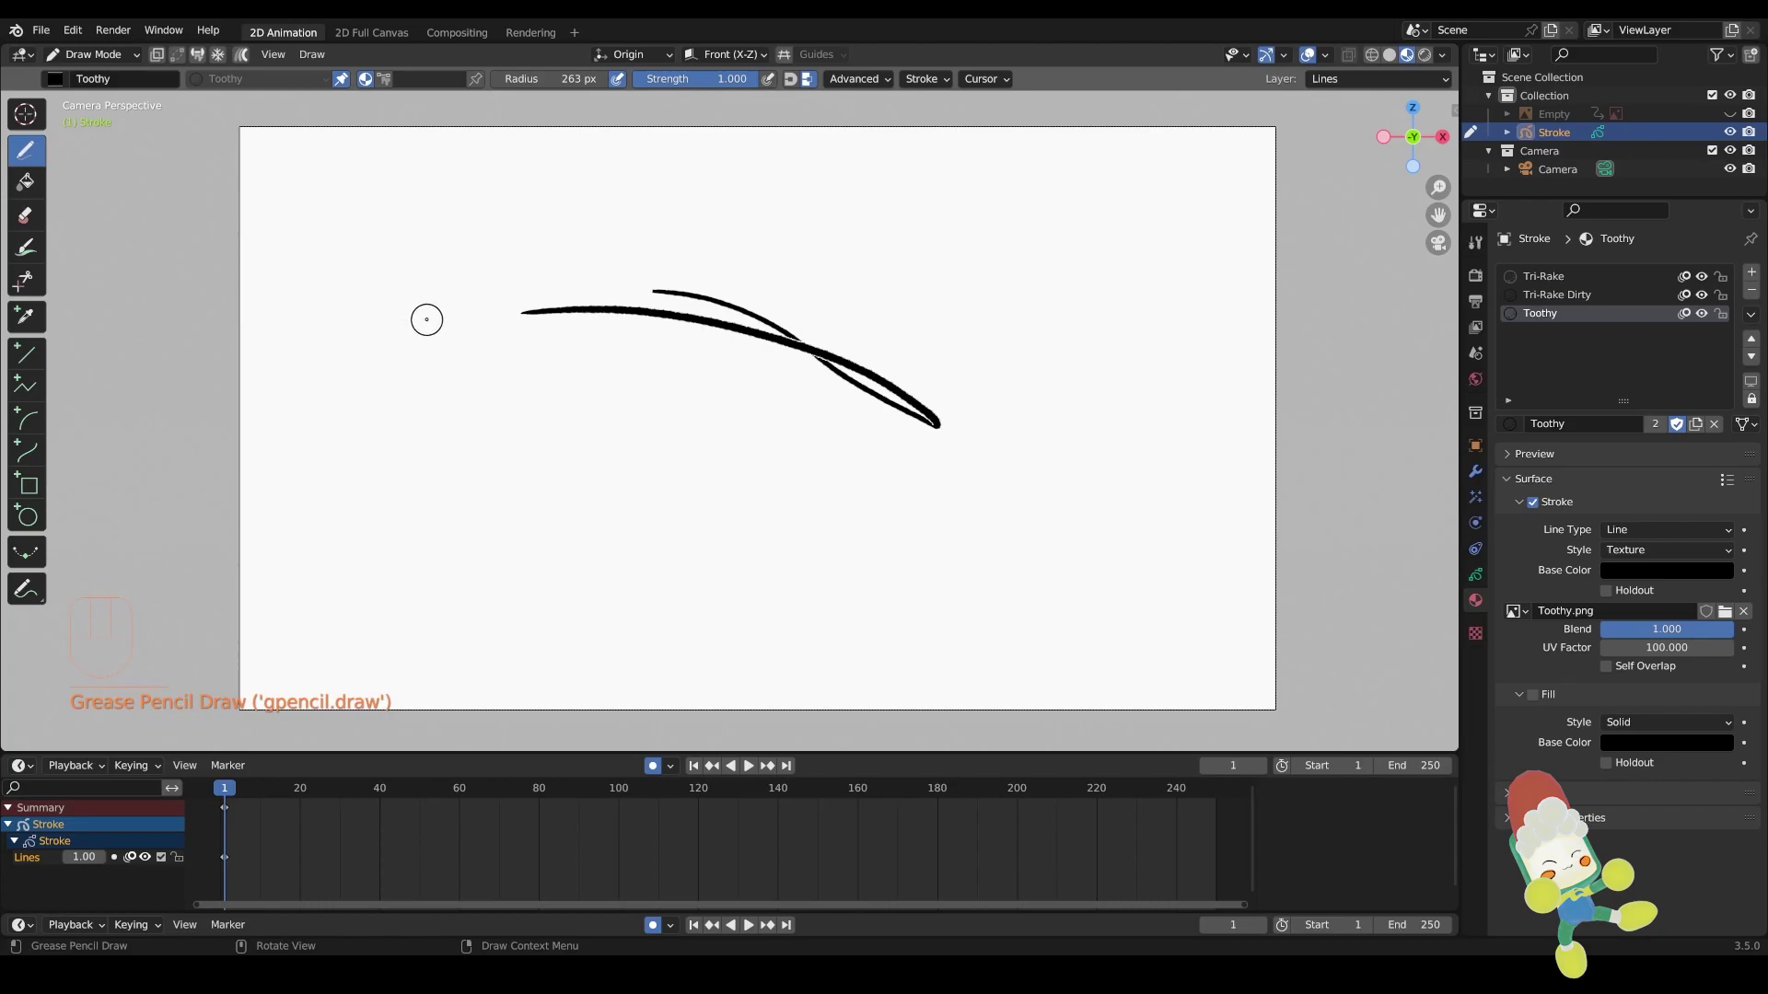
key(ctrl+z)
mouse_move(386, 272)
mouse_down()
mouse_move(764, 321)
mouse_move(497, 249)
mouse_move(661, 315)
mouse_move(551, 238)
mouse_move(659, 267)
mouse_move(597, 362)
mouse_up()
drag(568, 336, 578, 291)
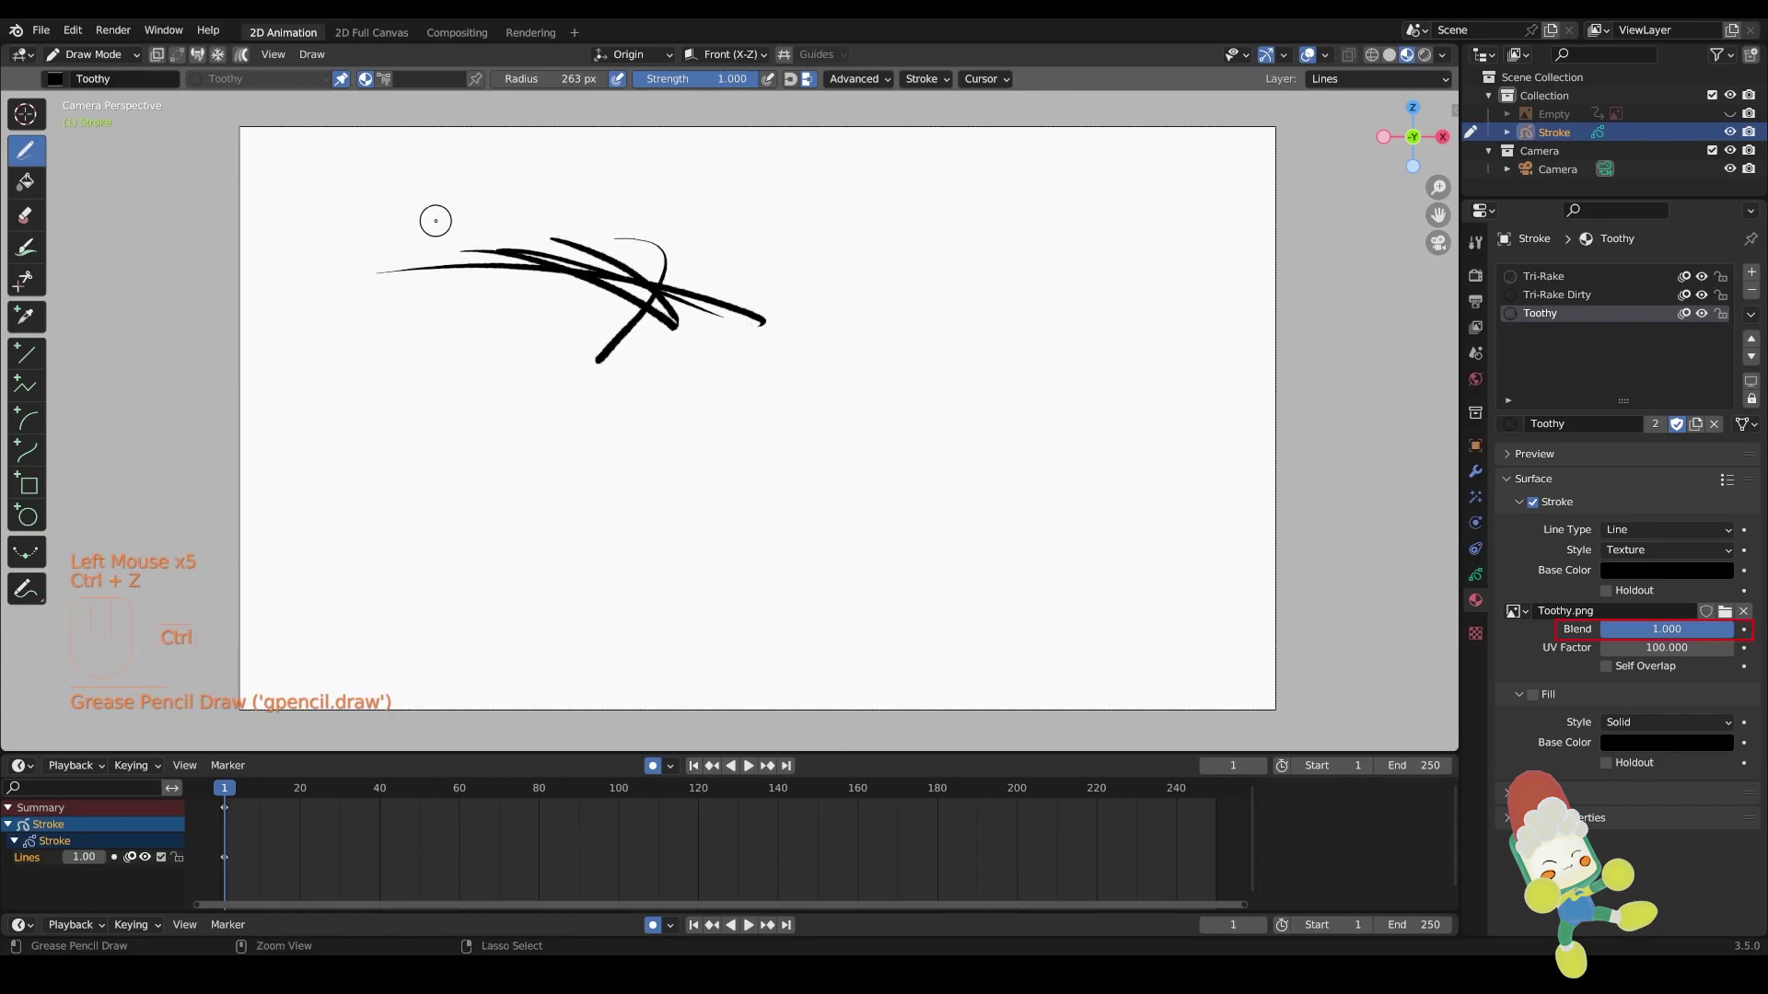
key(ctrl+z)
key(ctrl+z)
key(ctrl+z)
Switch the Toothy brush to a red color attribute, draw test strokes on the canvas and undo them
click(383, 81)
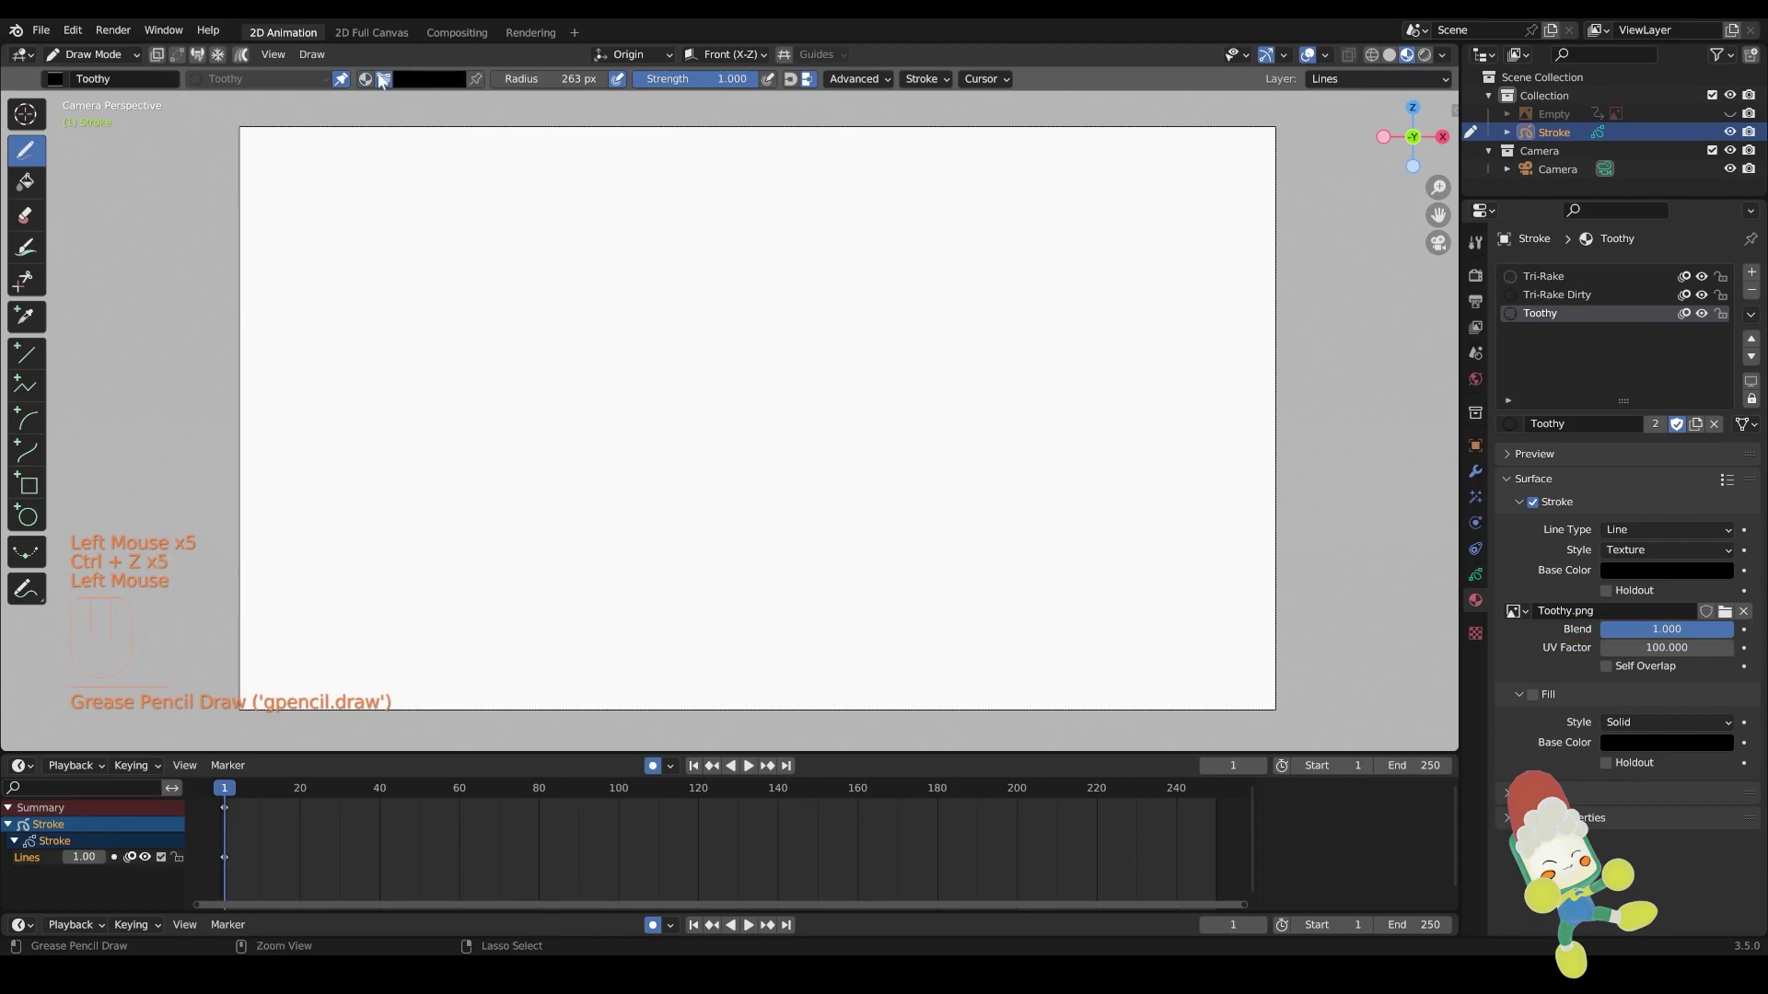
click(417, 81)
click(426, 324)
drag(656, 319, 843, 349)
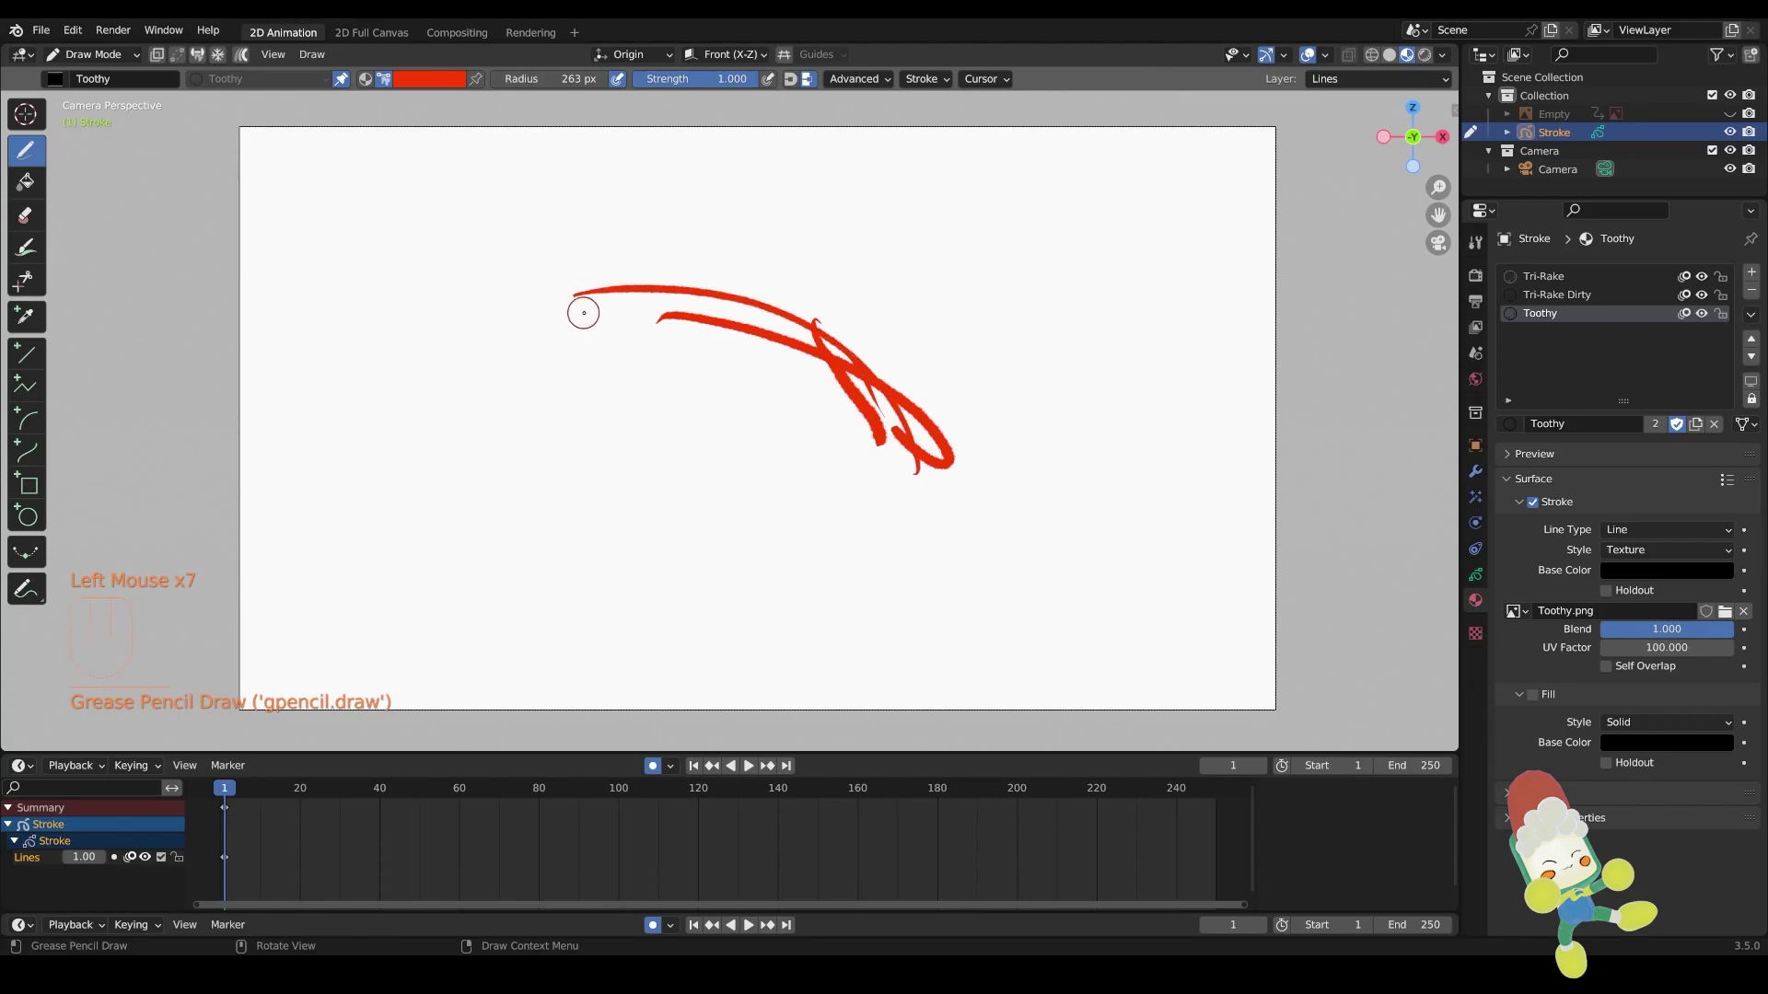
key(ctrl+z)
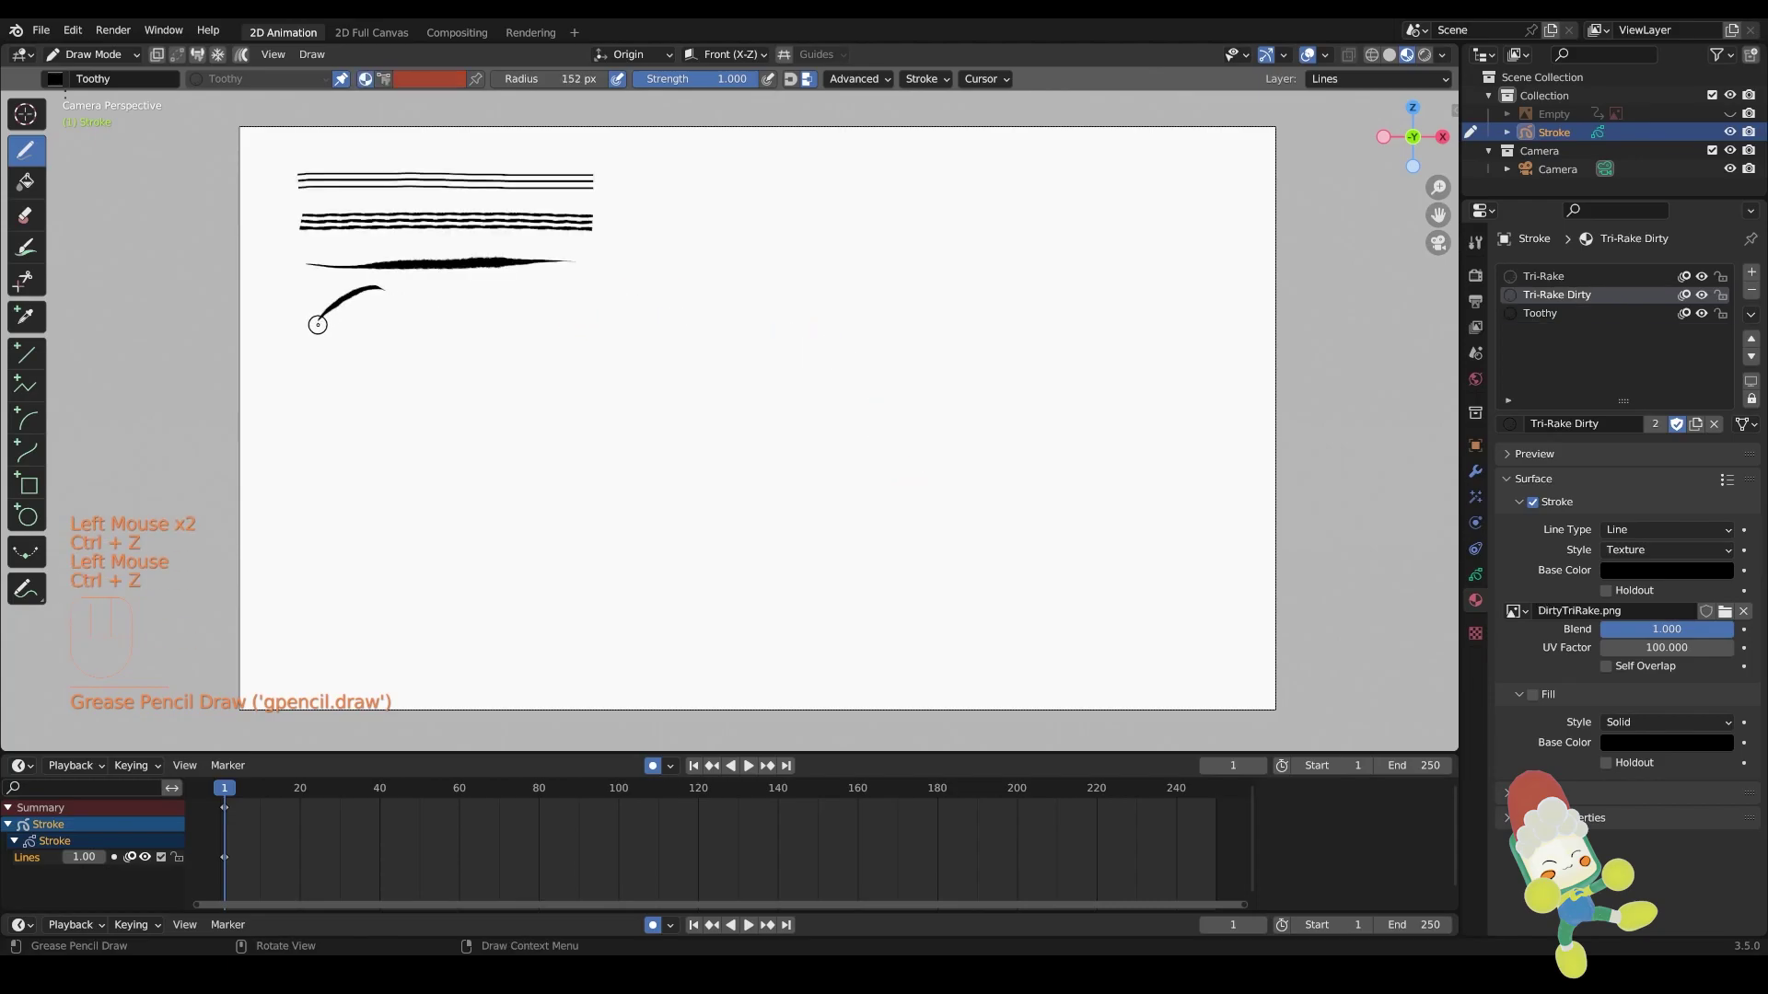
Draw a wavy Toothy sample stroke below the straight one and delete the Empty object from the collection
mouse_move(315, 323)
mouse_down()
mouse_move(406, 287)
mouse_move(564, 293)
mouse_up()
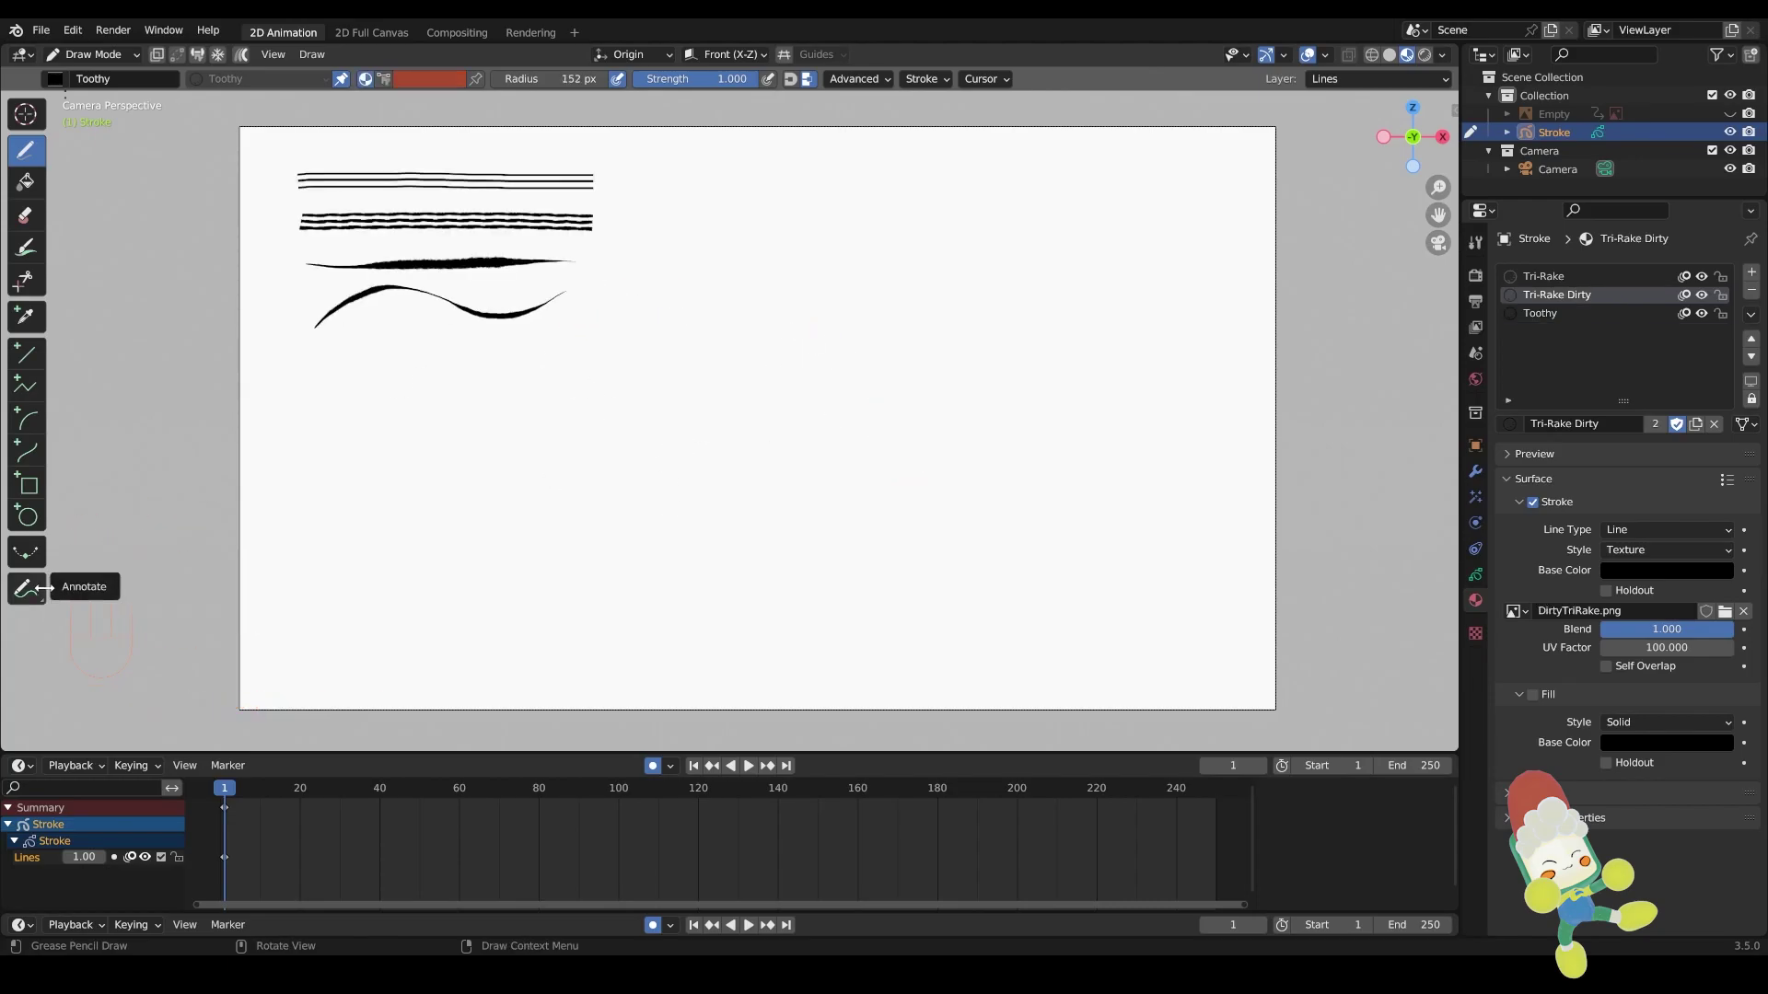
click(1578, 152)
click(1563, 113)
click(1686, 118)
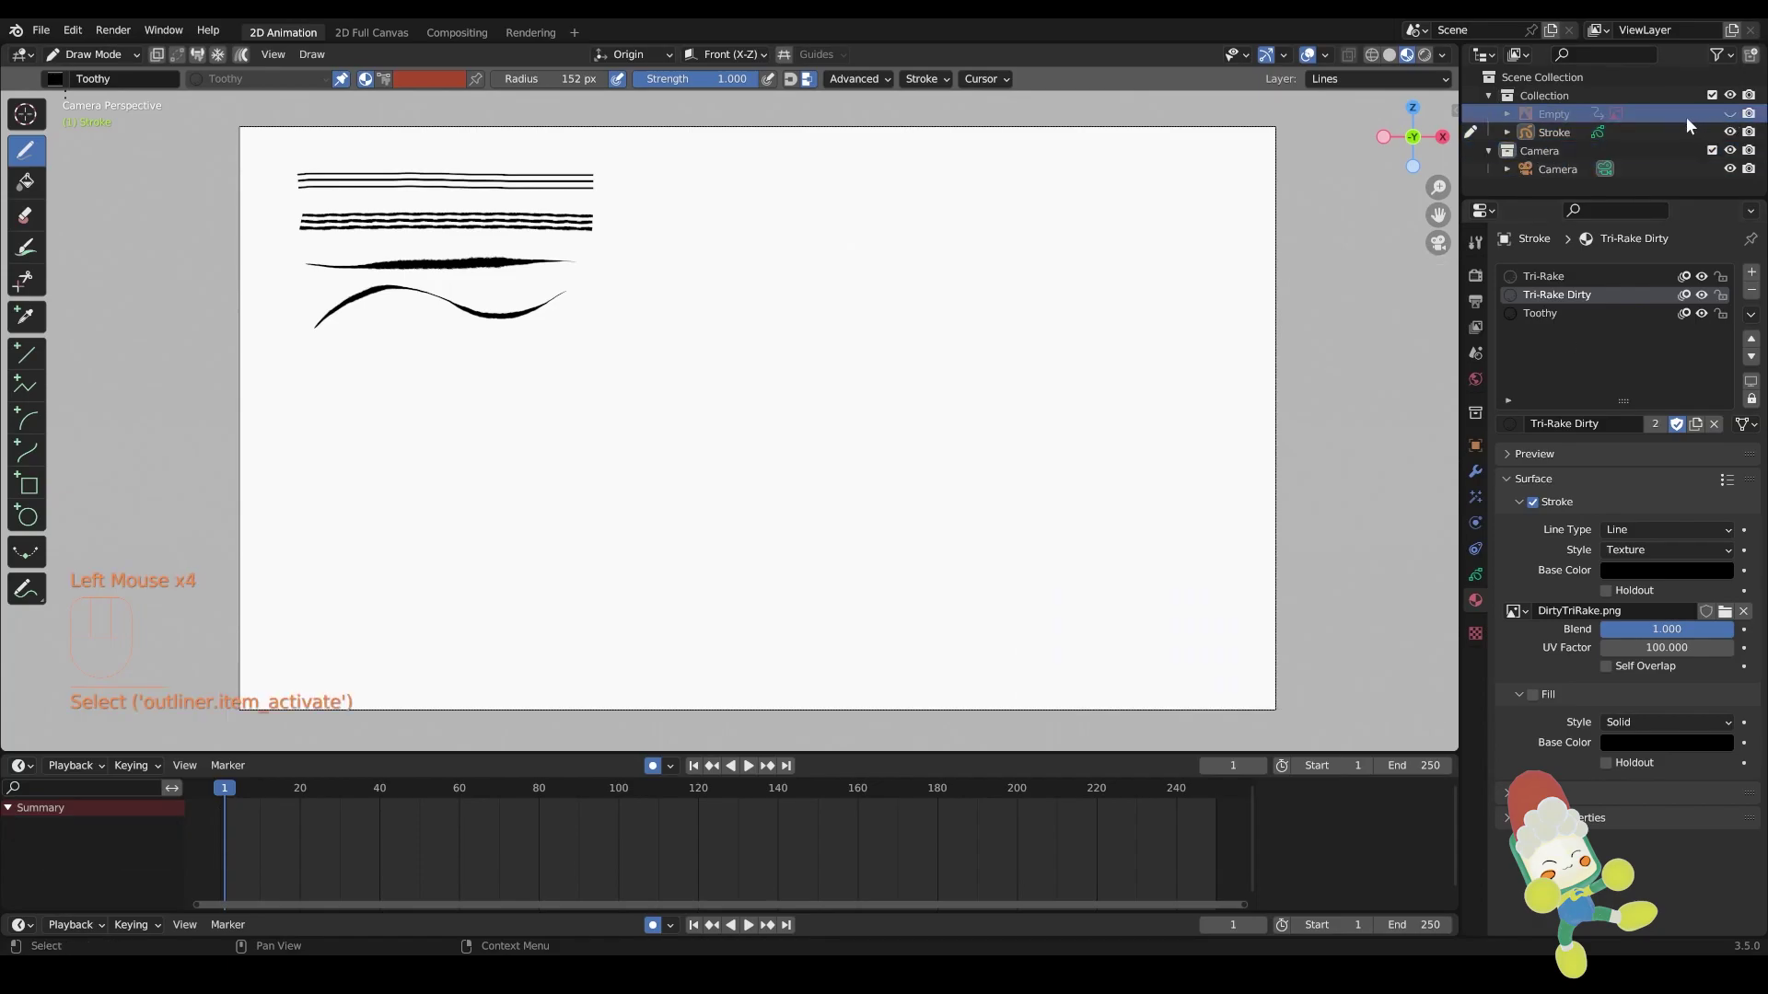
key(x)
Rename the collection that holds the Stroke object as Brush Pack
double_click(1588, 96)
text(Brush Pack)
key(Return)
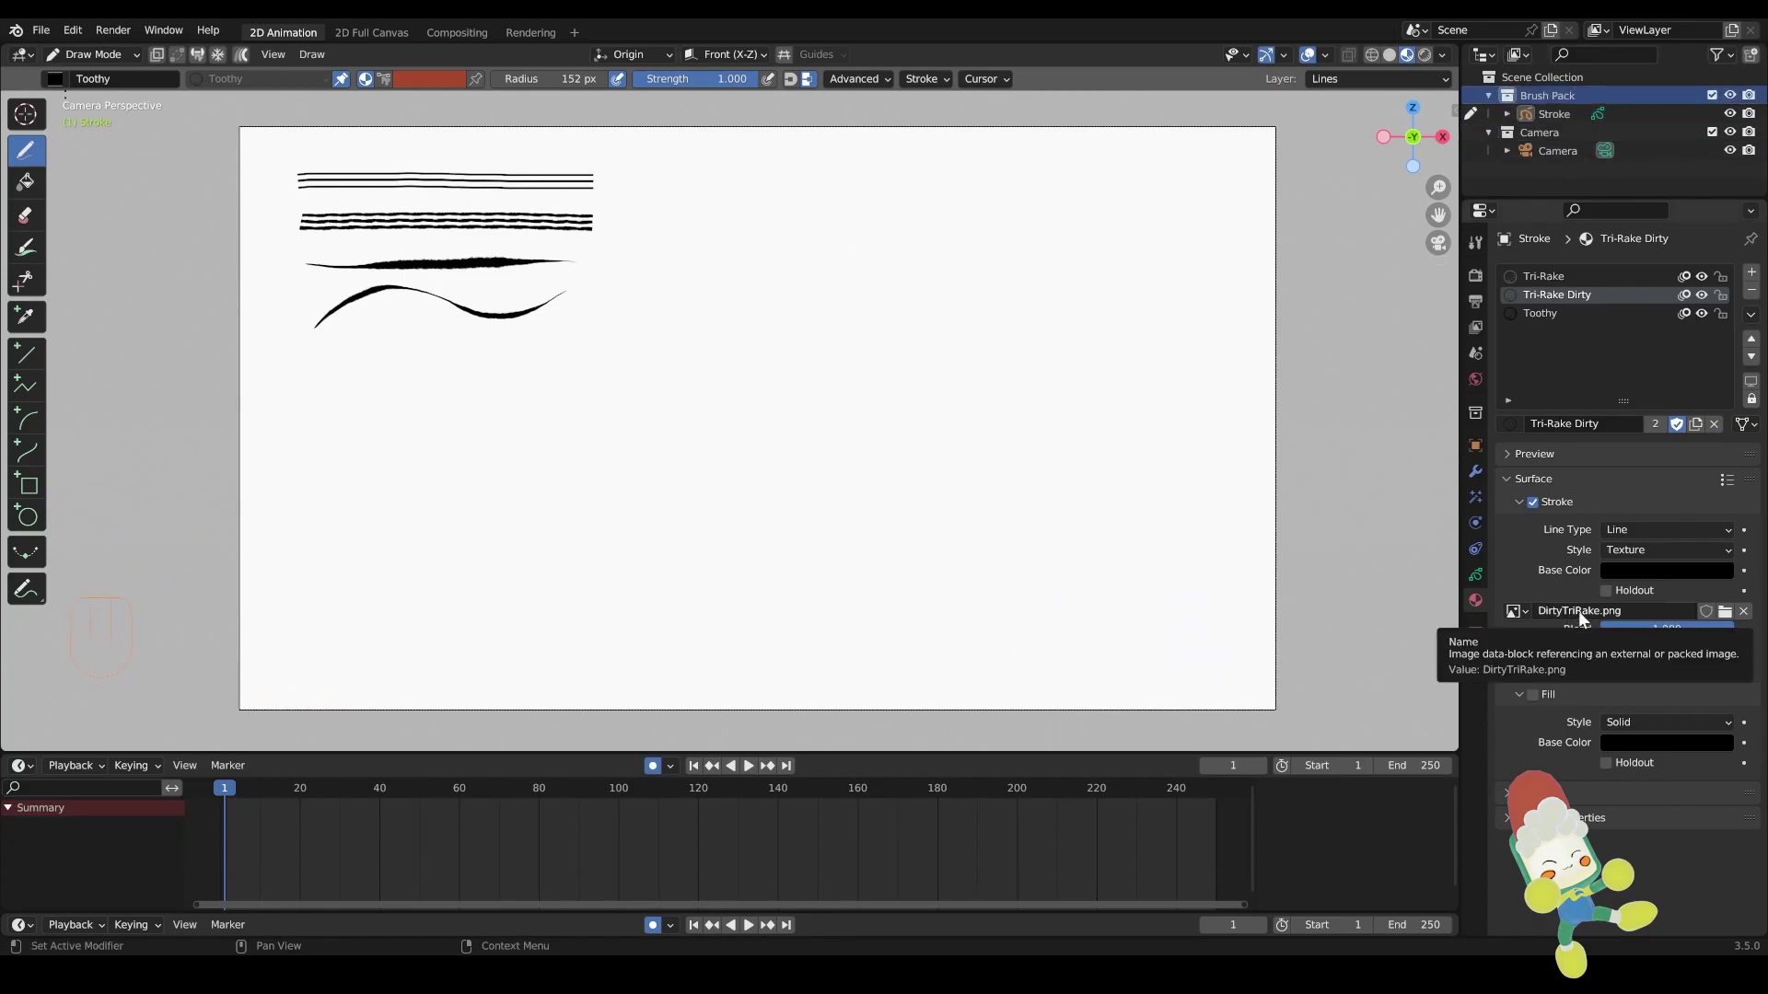
Draw test strokes with the Toothy brush below the sample strokes and undo them
drag(350, 358, 520, 337)
key(ctrl+z)
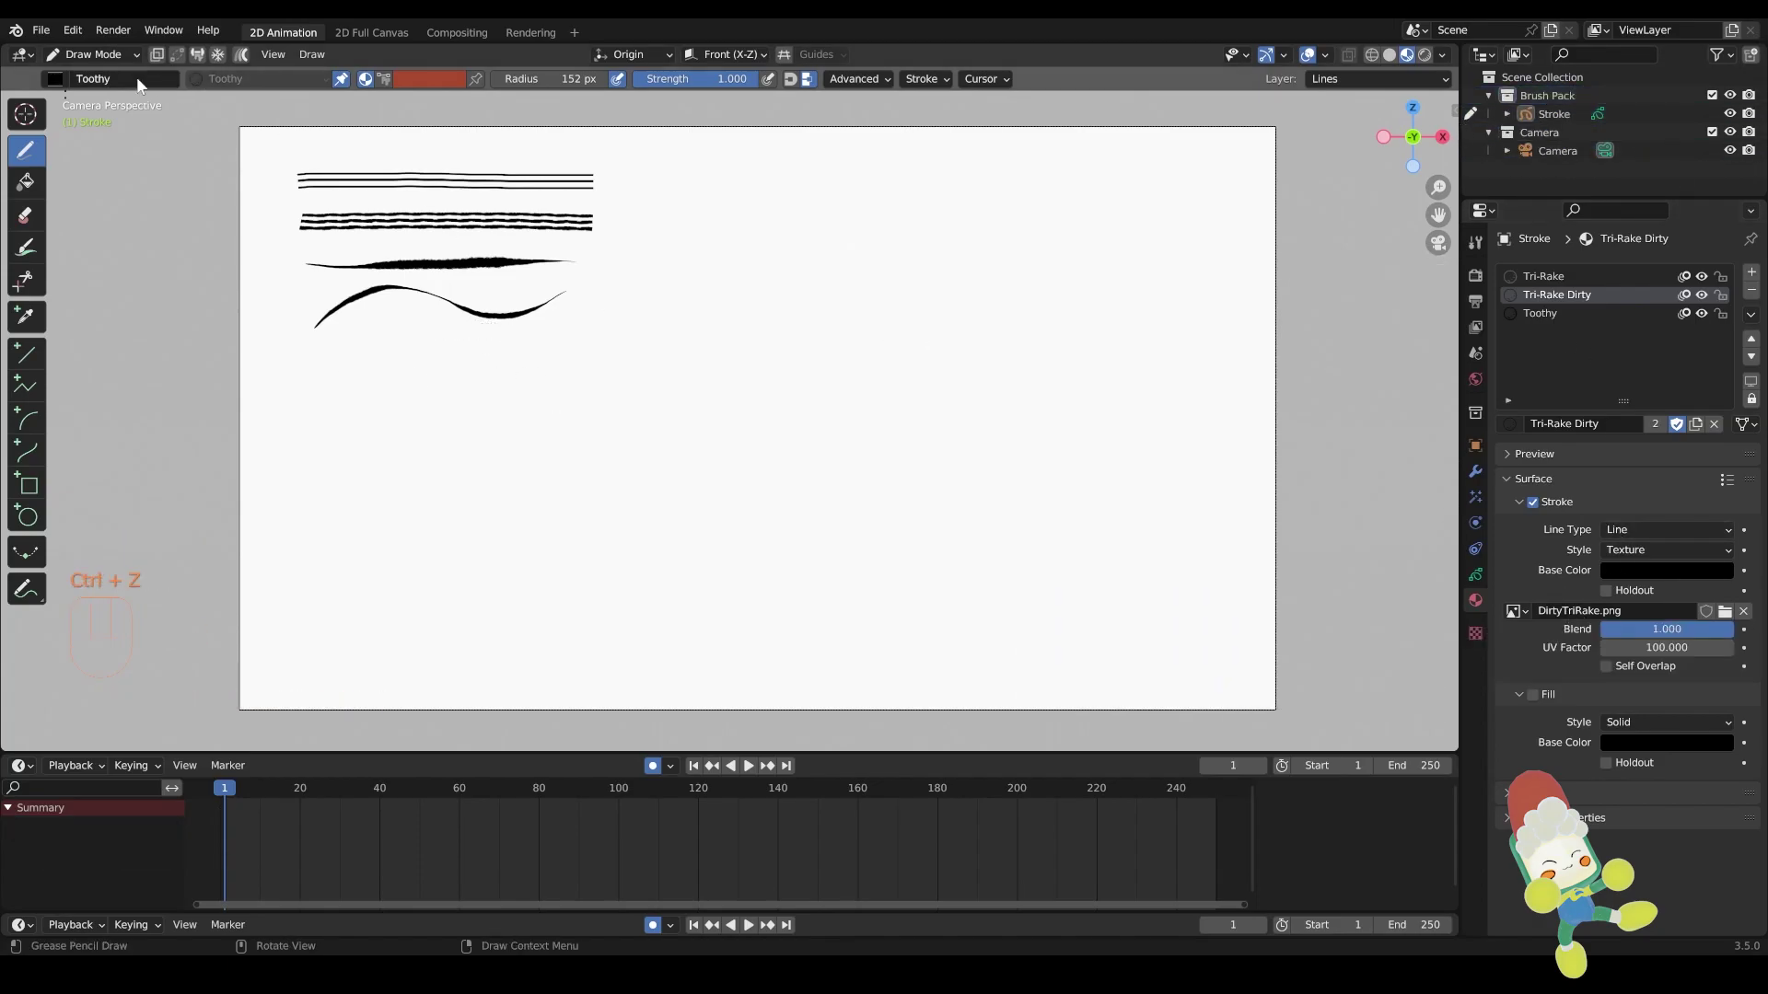
click(57, 57)
click(110, 138)
mouse_move(316, 371)
mouse_down()
mouse_move(600, 378)
mouse_move(602, 361)
mouse_up()
key(ctrl+z)
key(ctrl+z)
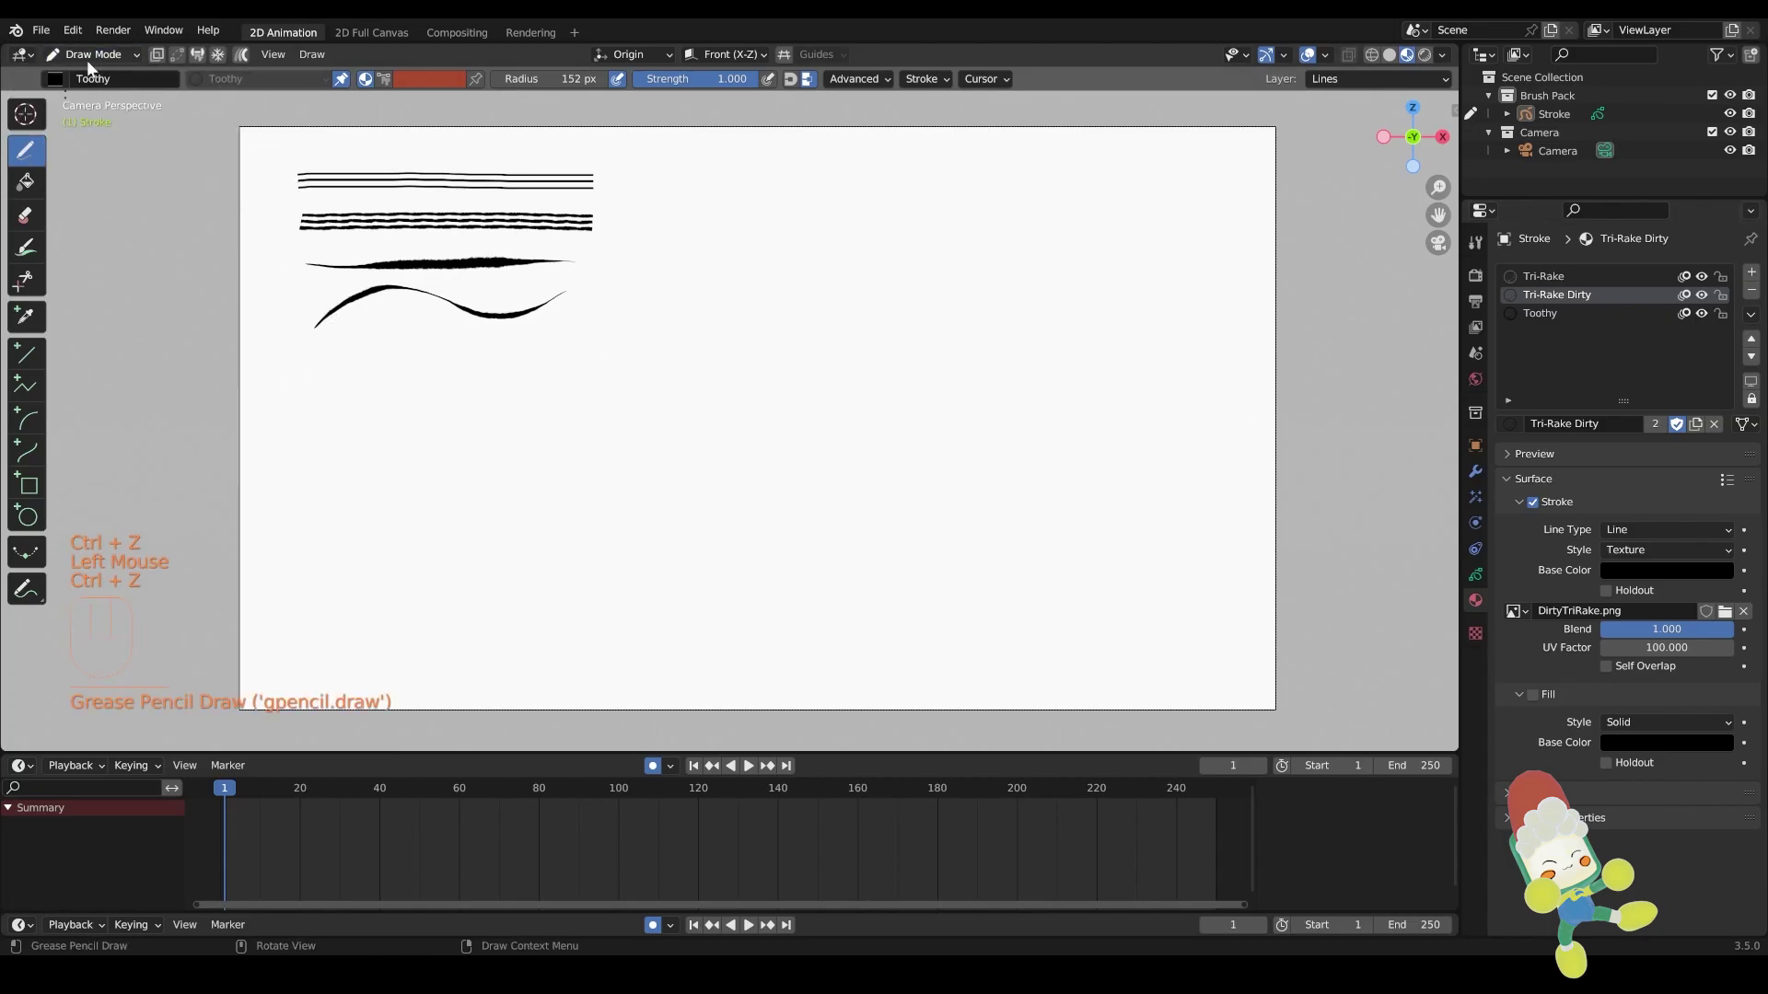
Duplicate the Toothy brush, naming the copy Dry Brush, and use the DryBrush image as its custom icon
click(92, 75)
click(1474, 244)
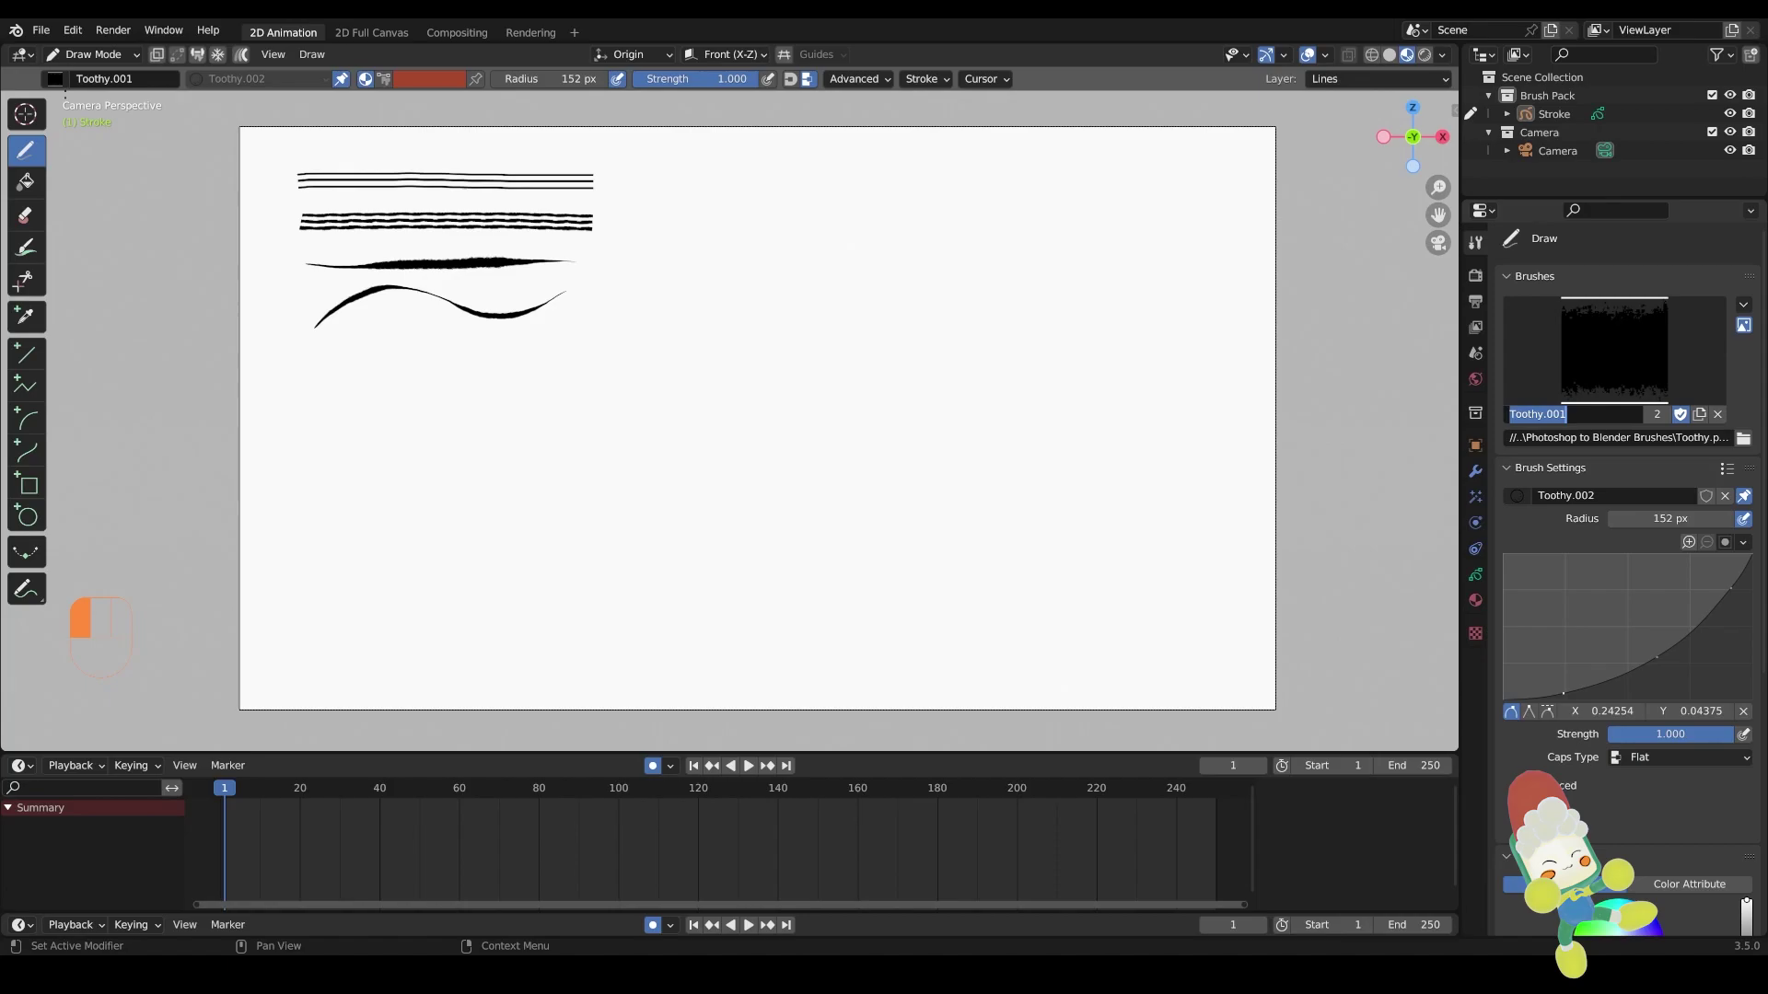
text(Dry Brush)
key(Return)
click(1741, 438)
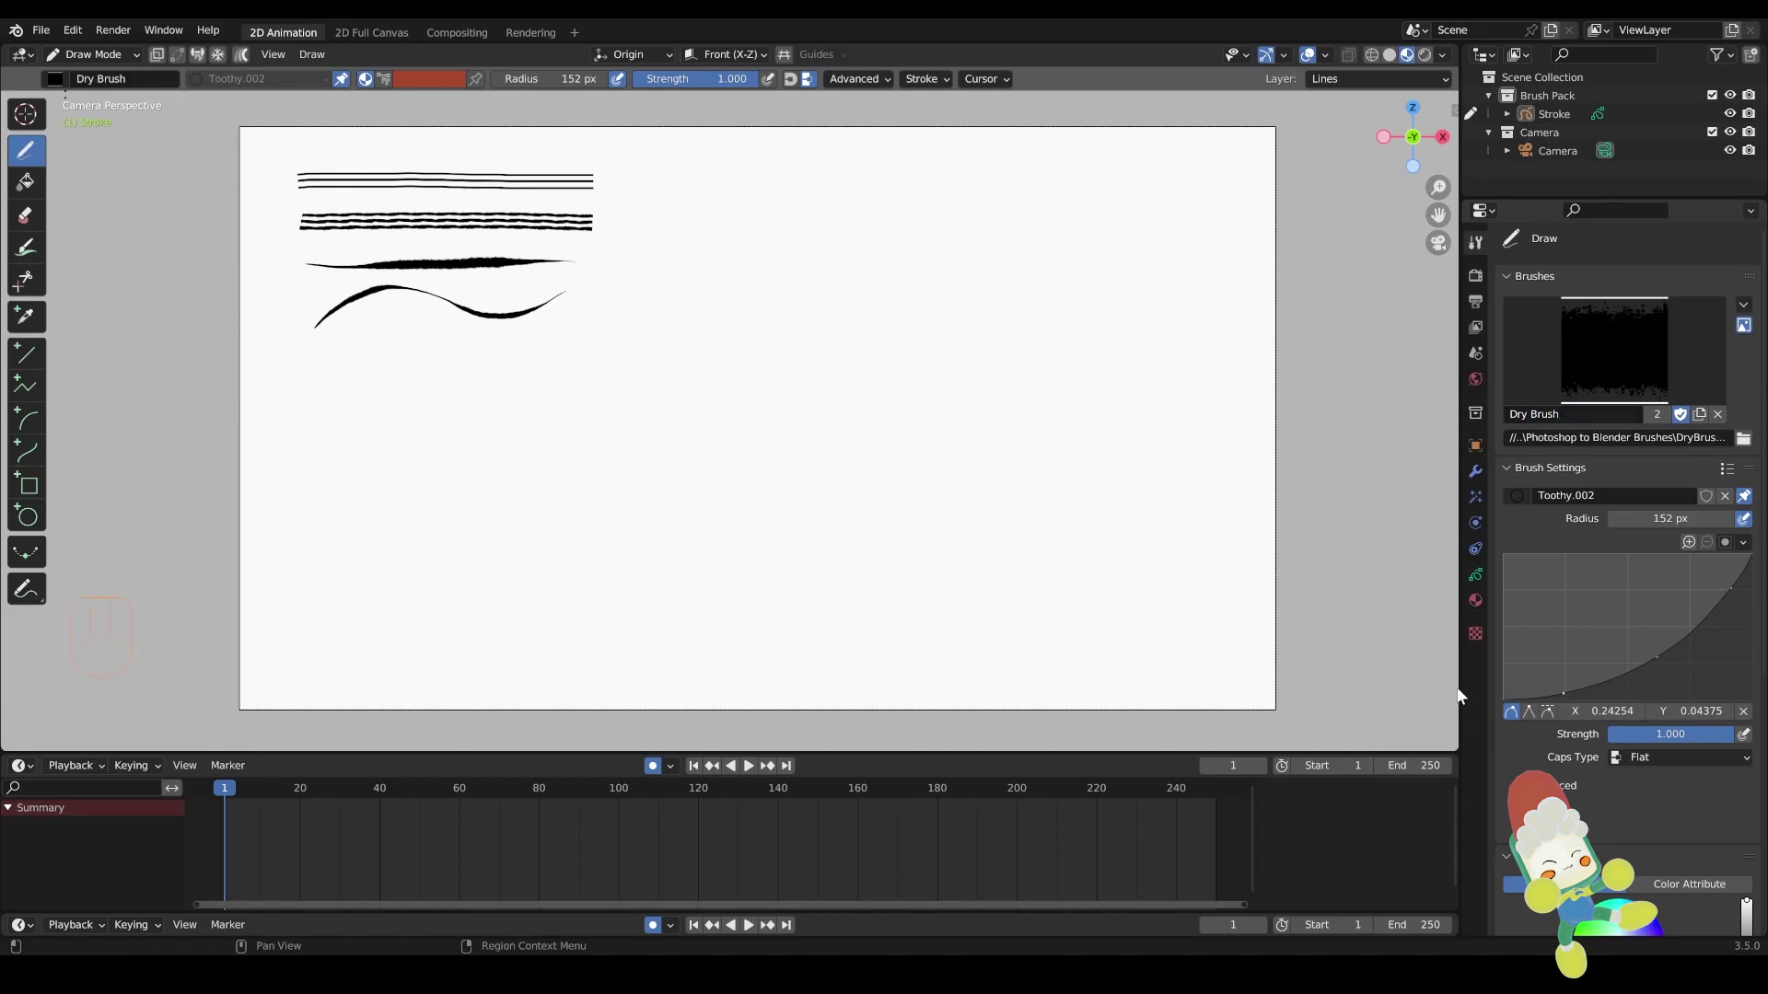
Remove the Toothy.002 material from the Dry Brush brush
click(1648, 495)
click(1724, 495)
click(1516, 495)
Add a fourth material slot to the Stroke object with a new material named Dry Brush
click(1475, 600)
click(1750, 273)
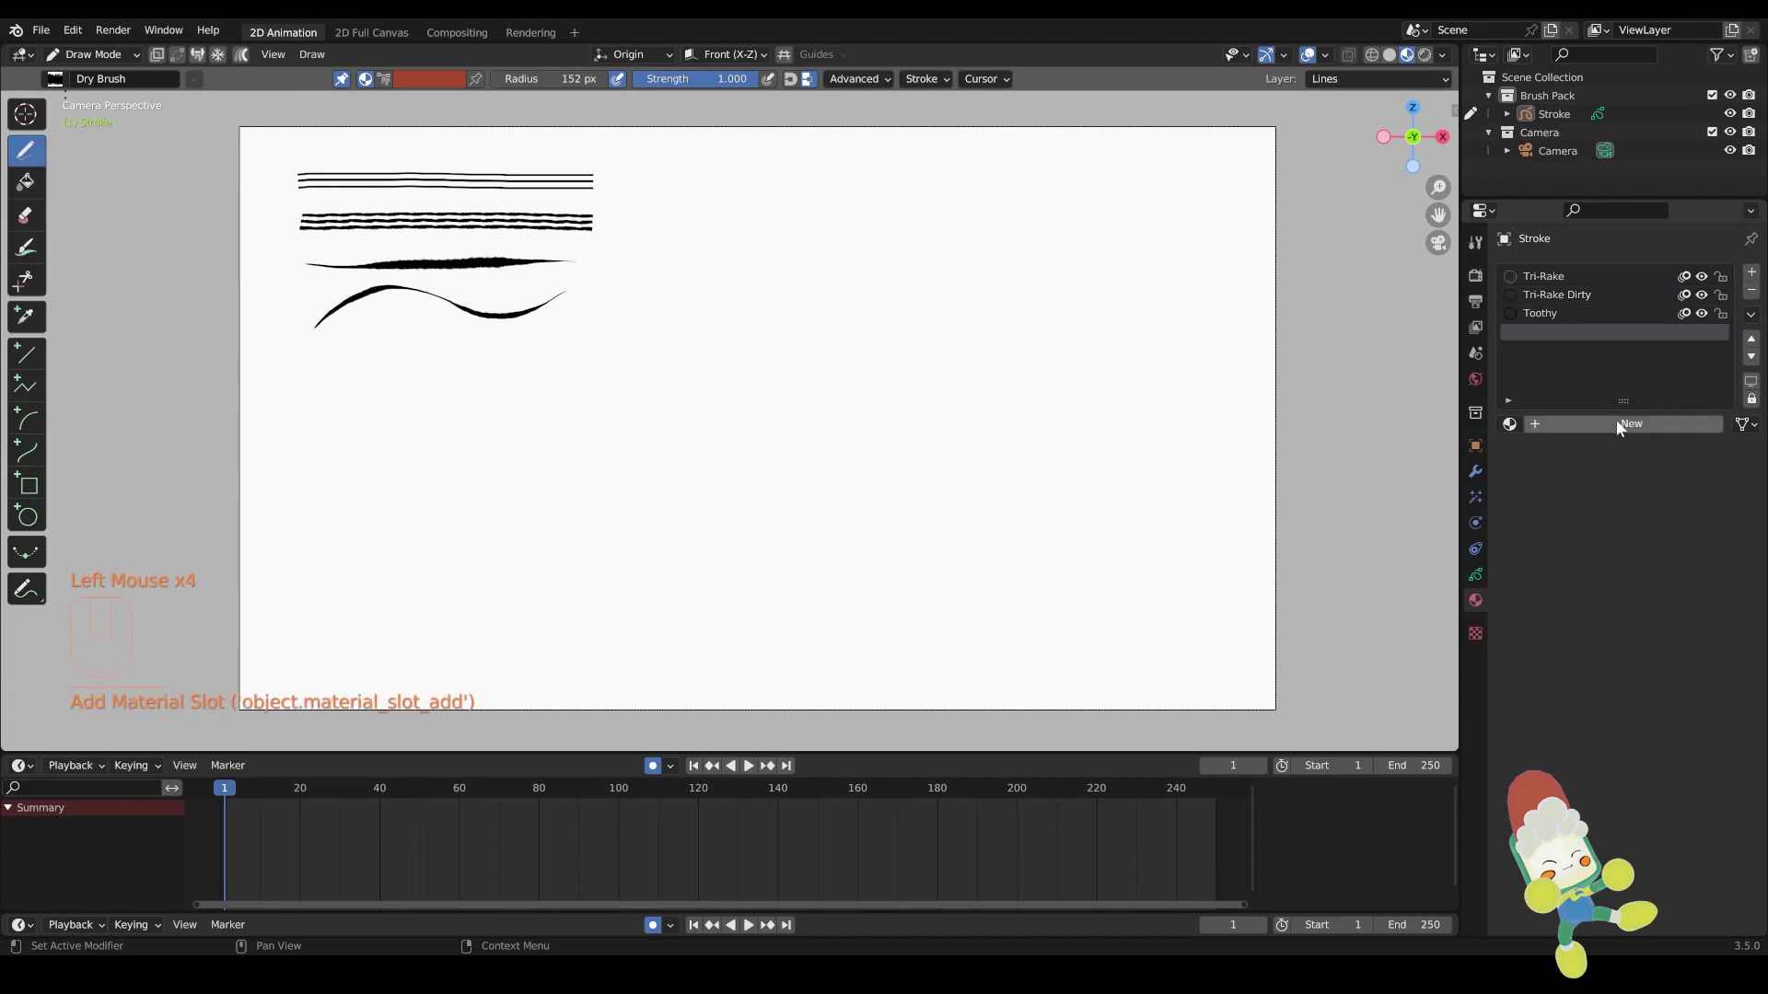
click(1616, 423)
click(1618, 424)
text(Dry Brush)
key(Return)
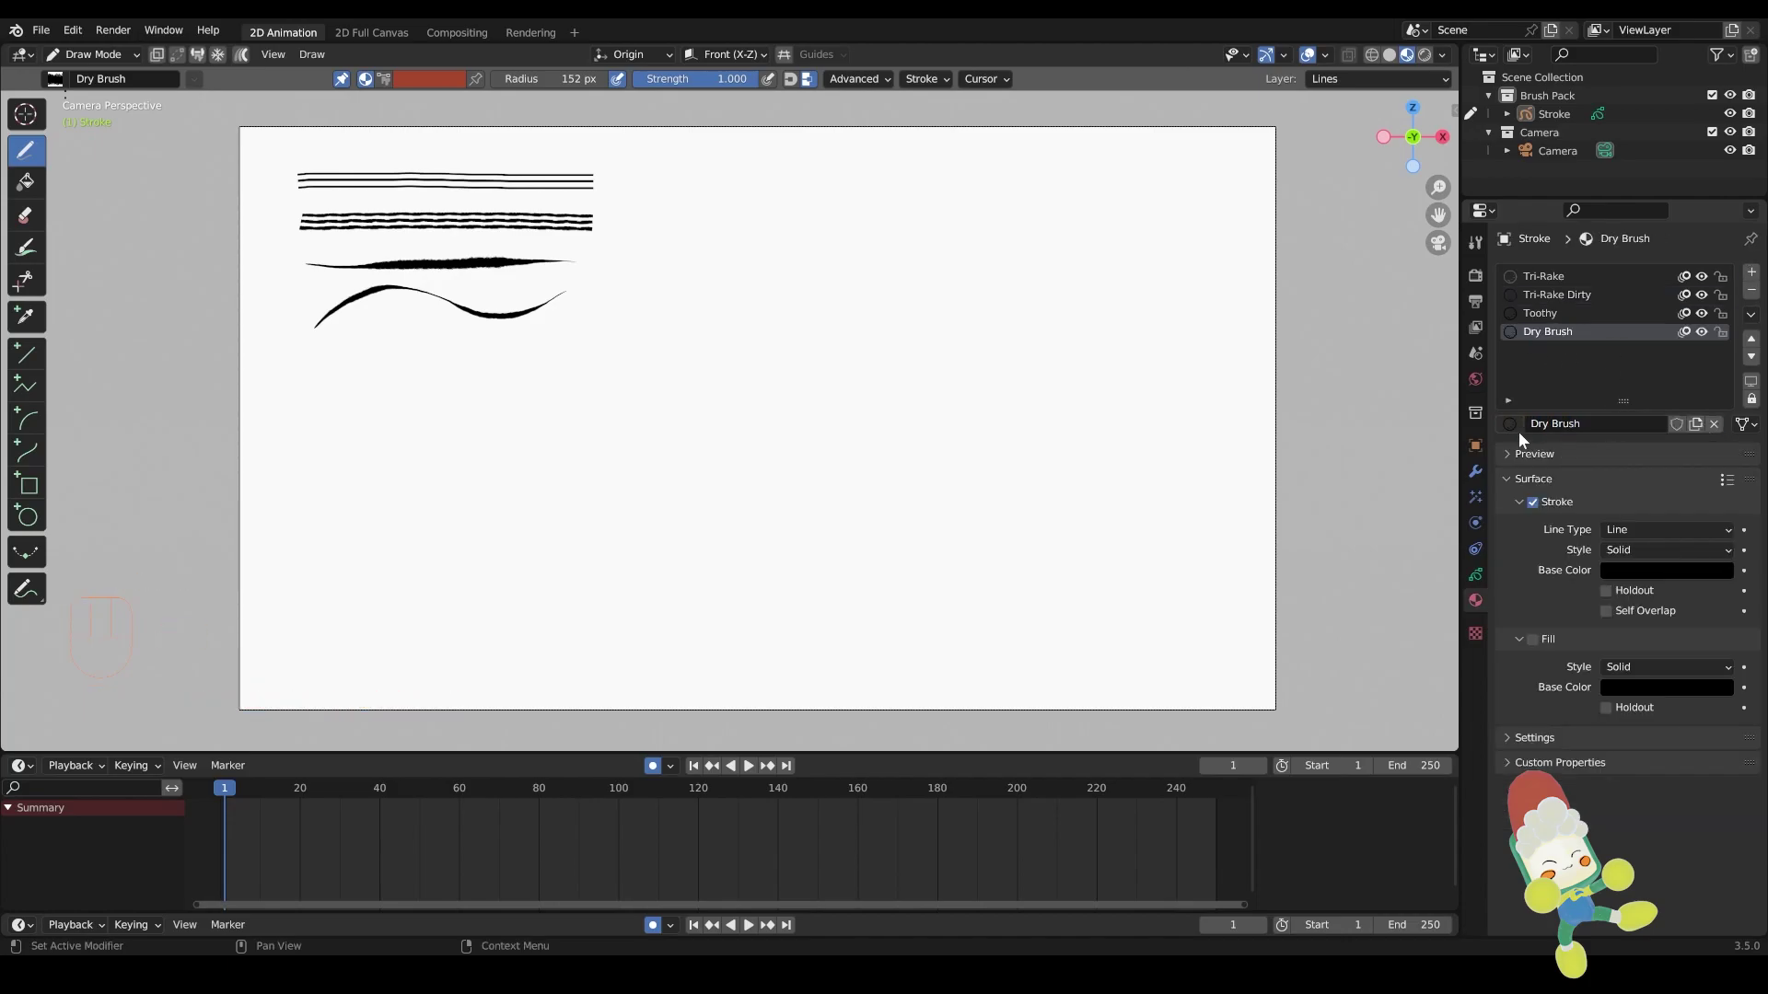
Set the Dry Brush material's stroke style to Texture using DryBrush.png, and undo a test stroke
click(1648, 550)
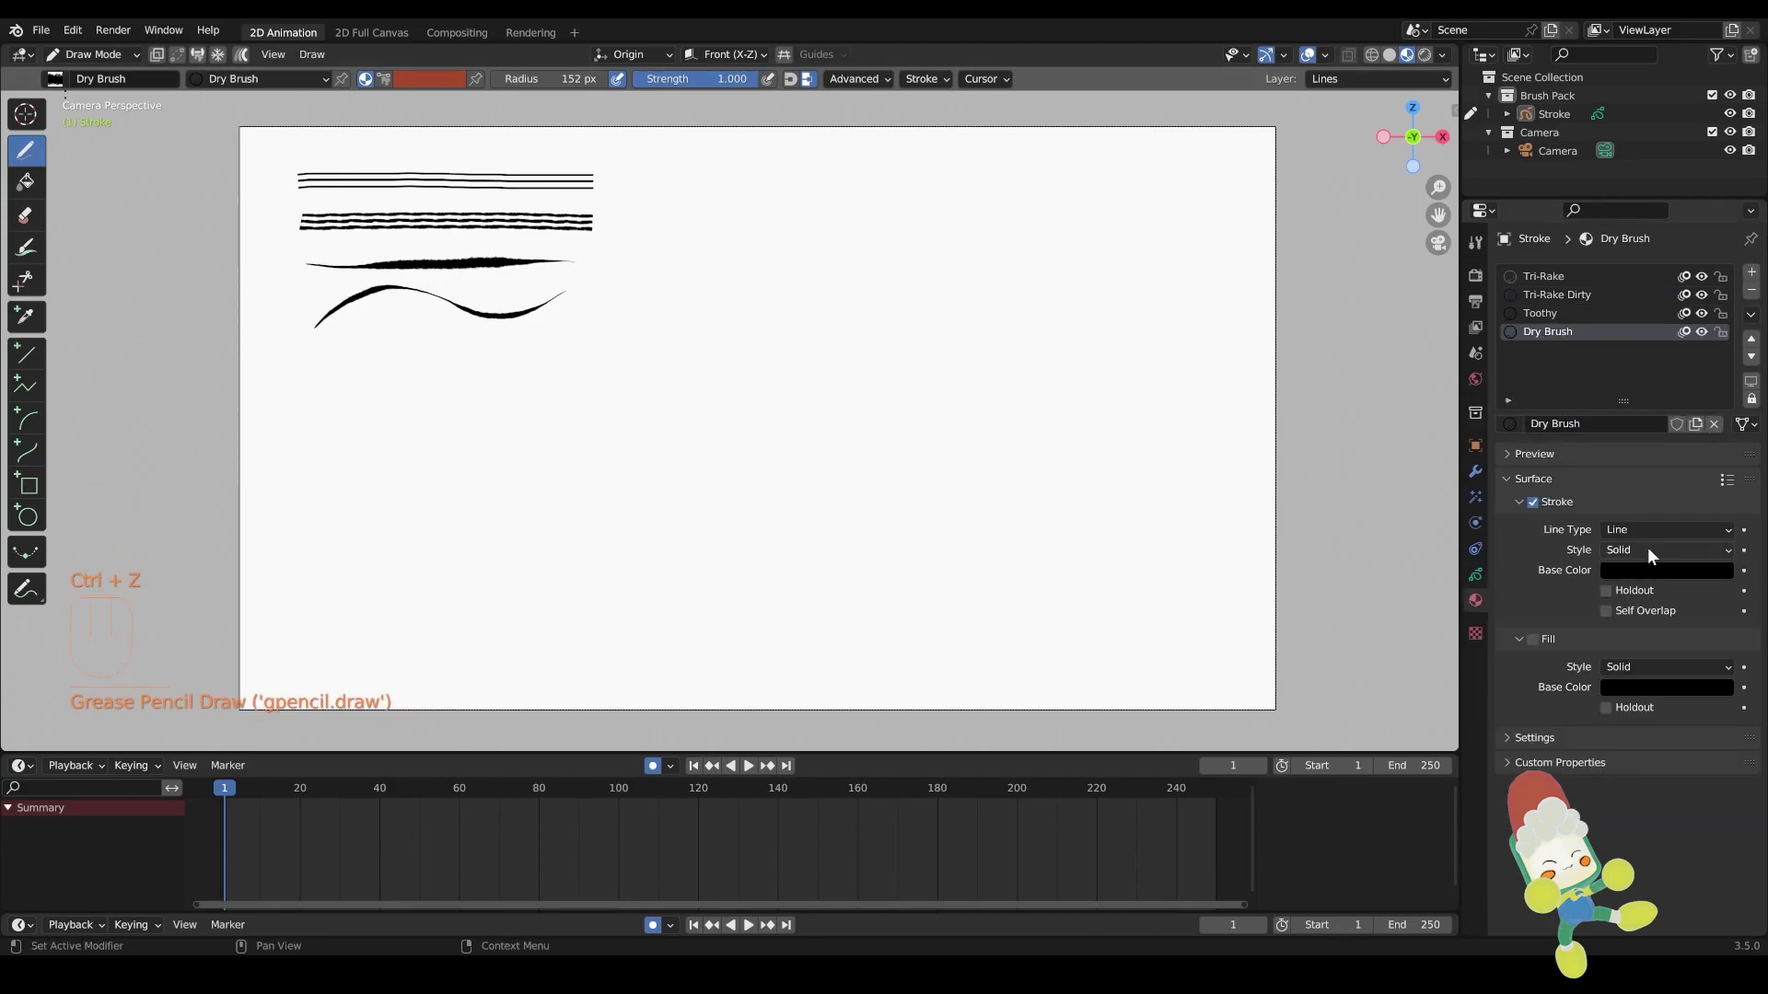
click(1648, 569)
drag(809, 466, 533, 500)
key(ctrl+z)
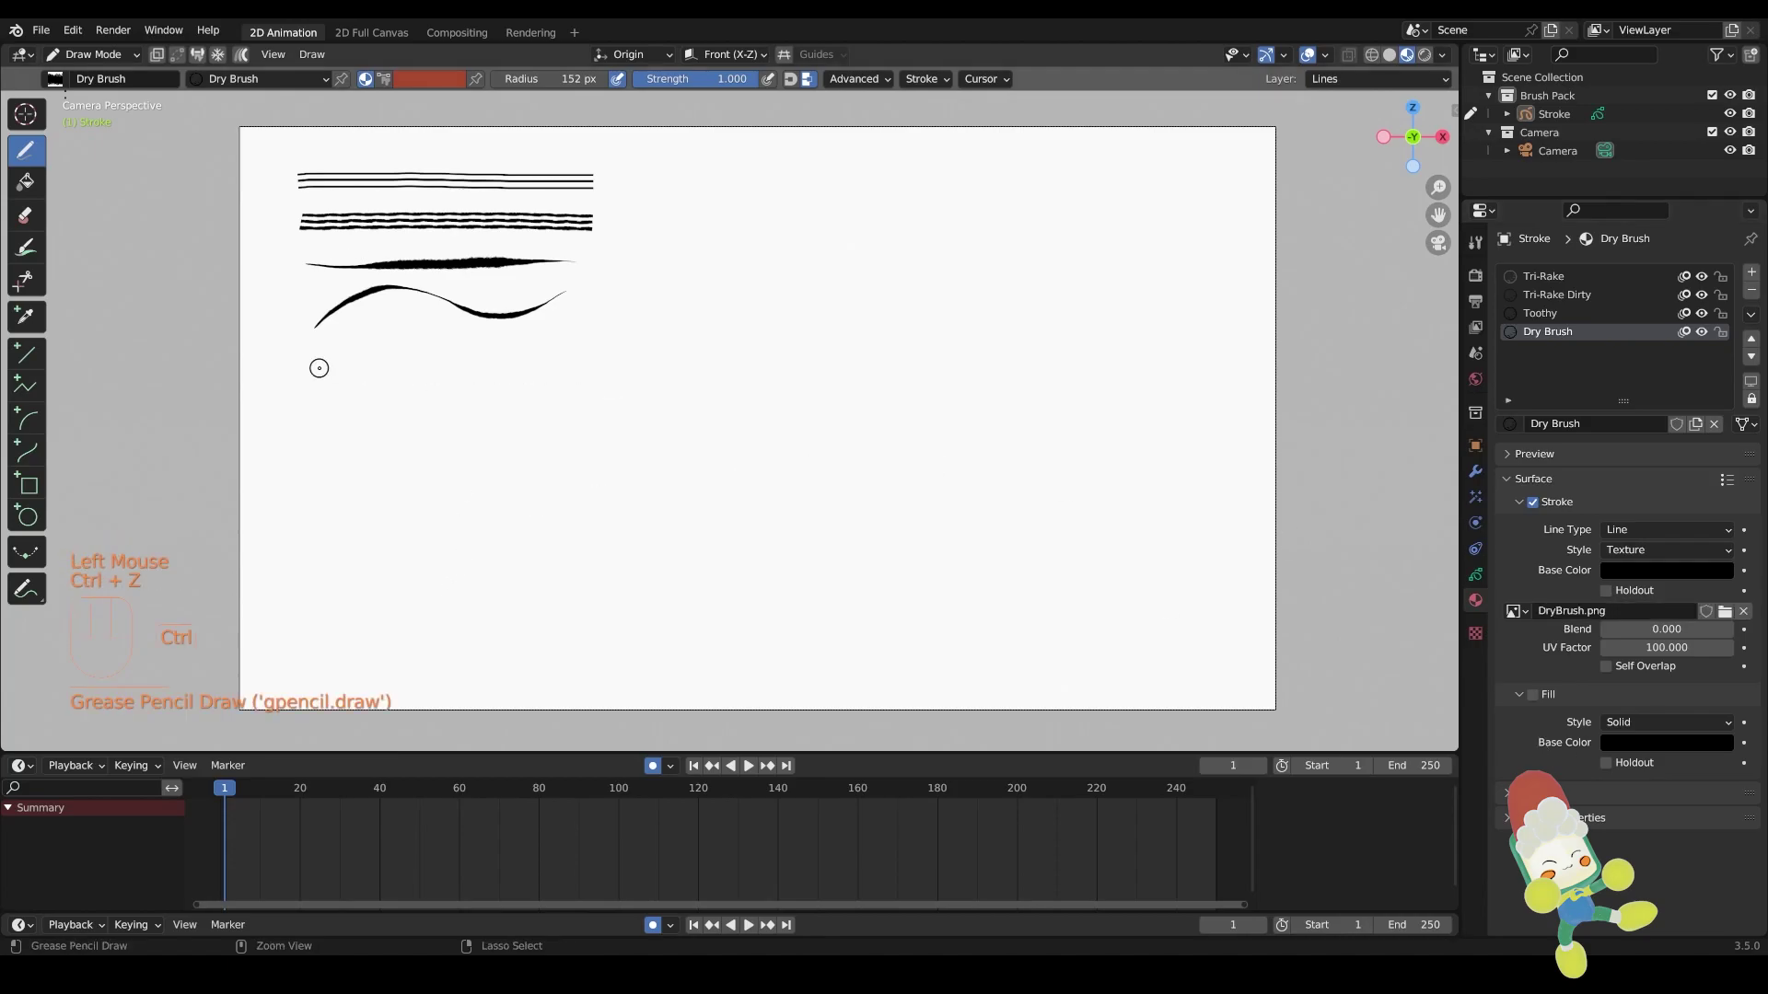
Draw a straight and a wavy Dry Brush sample stroke below the Toothy samples, undoing the failed attempts
mouse_move(572, 365)
mouse_down()
mouse_move(313, 373)
mouse_move(575, 360)
mouse_up()
key(ctrl+z)
drag(311, 370, 580, 359)
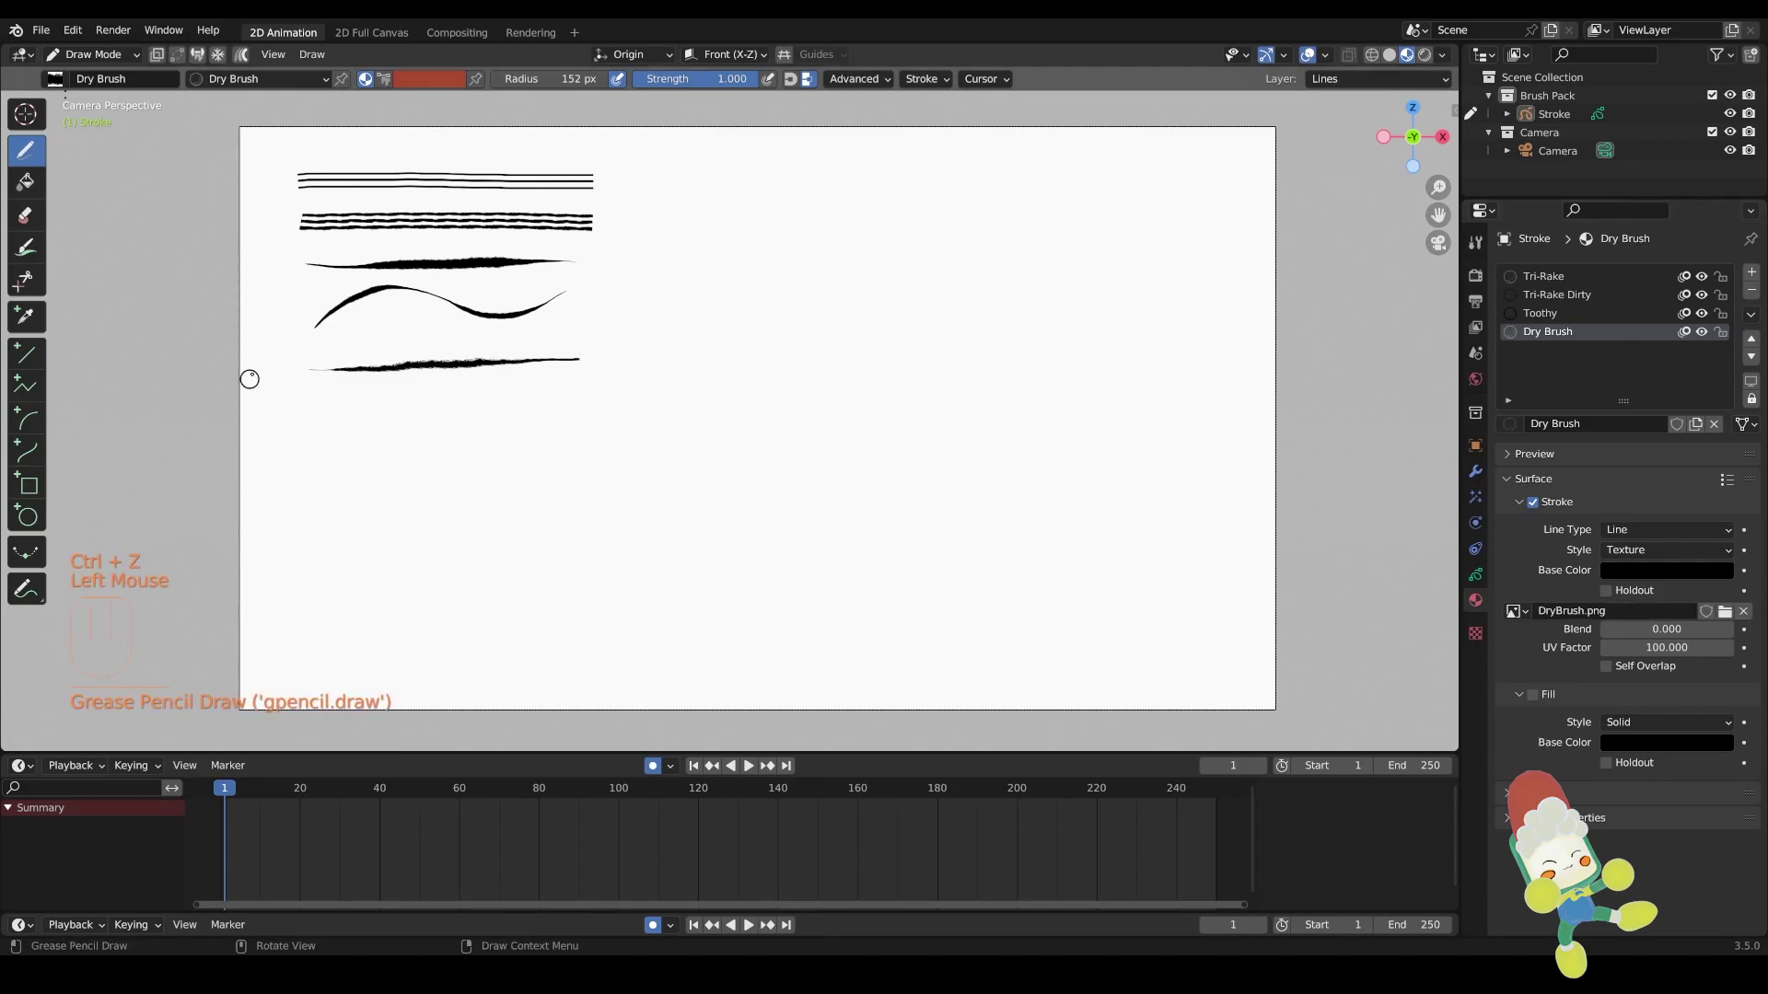
click(321, 436)
key(ctrl+z)
mouse_move(317, 448)
mouse_down()
mouse_move(499, 439)
mouse_move(573, 411)
mouse_up()
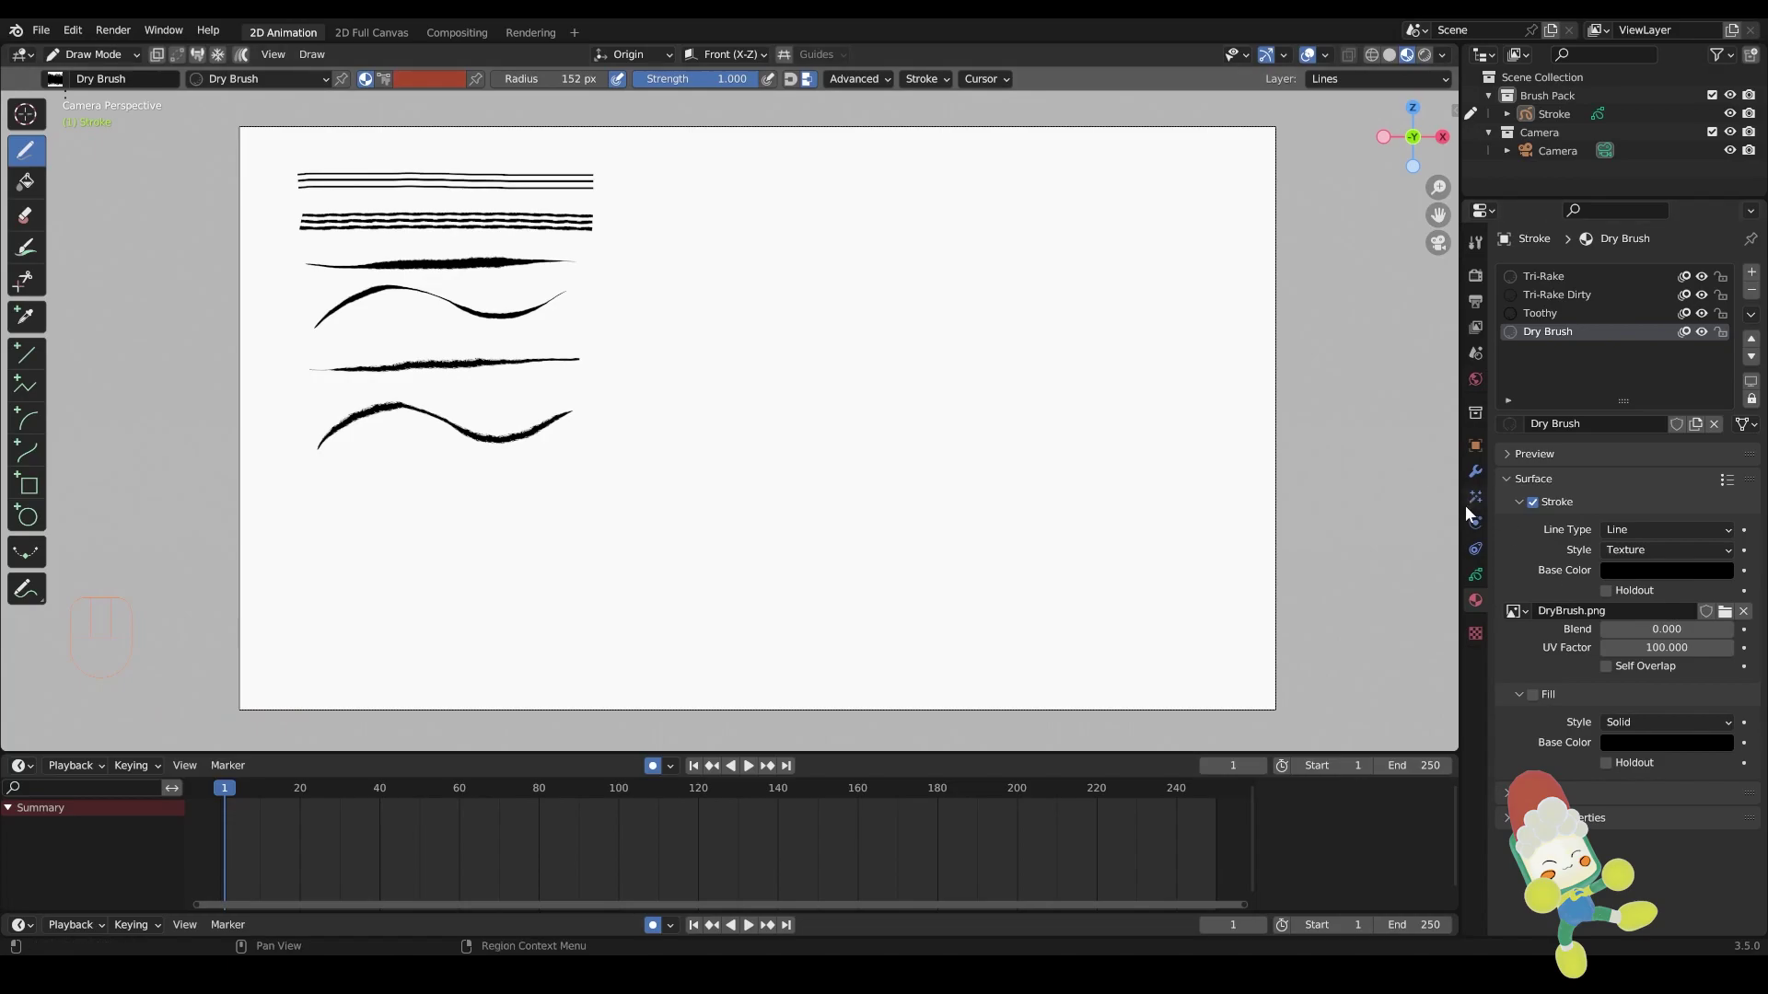
Set the Dry Brush material's texture blend to 1.000 and pin the material to the Dry Brush brush
click(1477, 276)
click(1473, 601)
click(1475, 242)
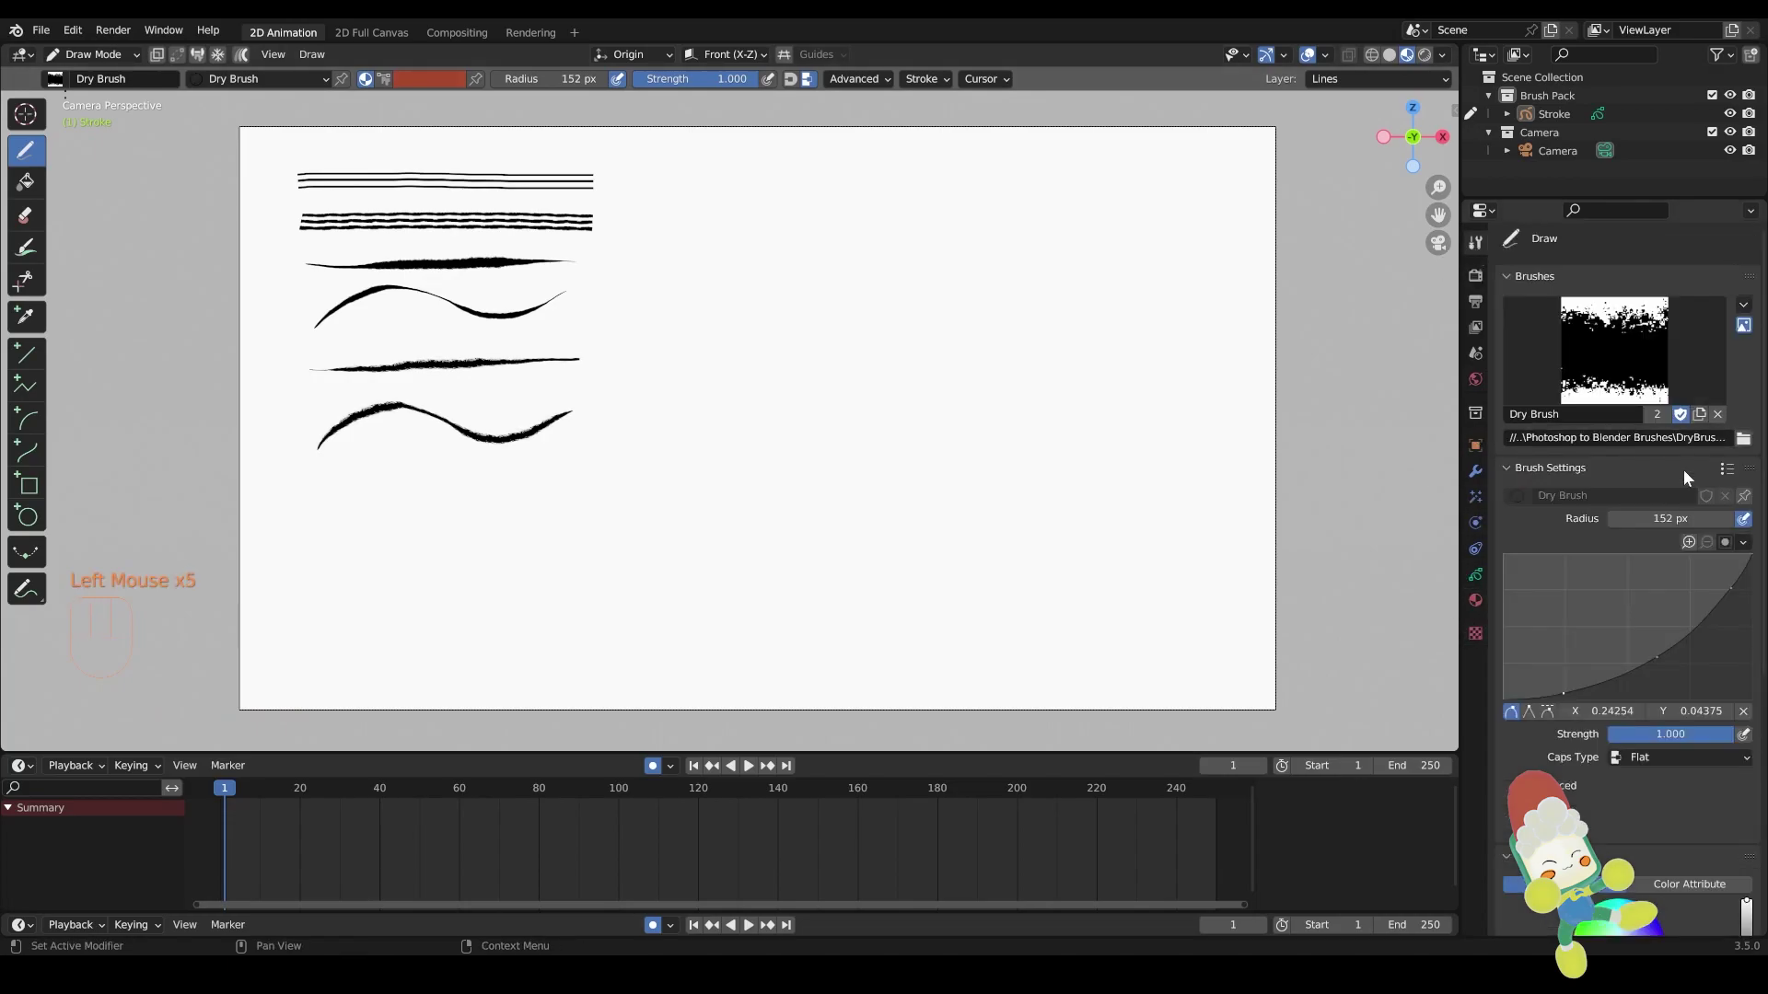
click(1742, 496)
key(ctrl+z)
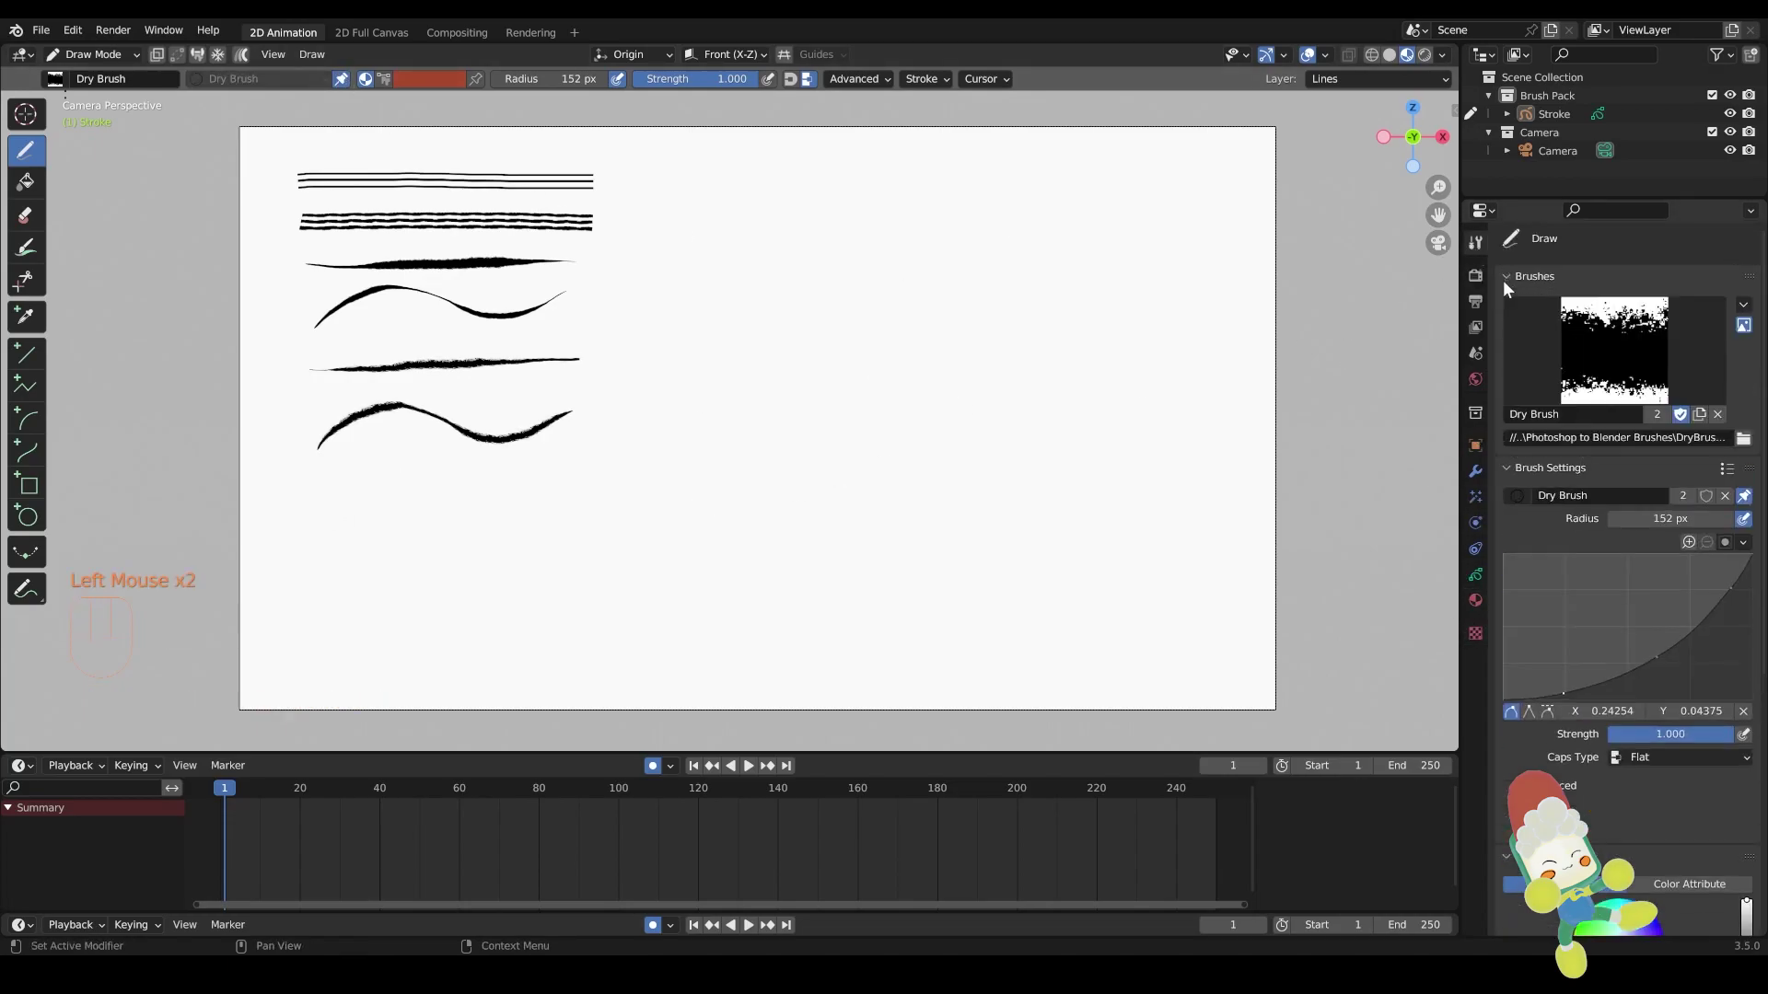
Save the brush pack file, then draw a Dry Brush test stroke across the empty canvas area and undo it
click(1475, 576)
key(ctrl+s)
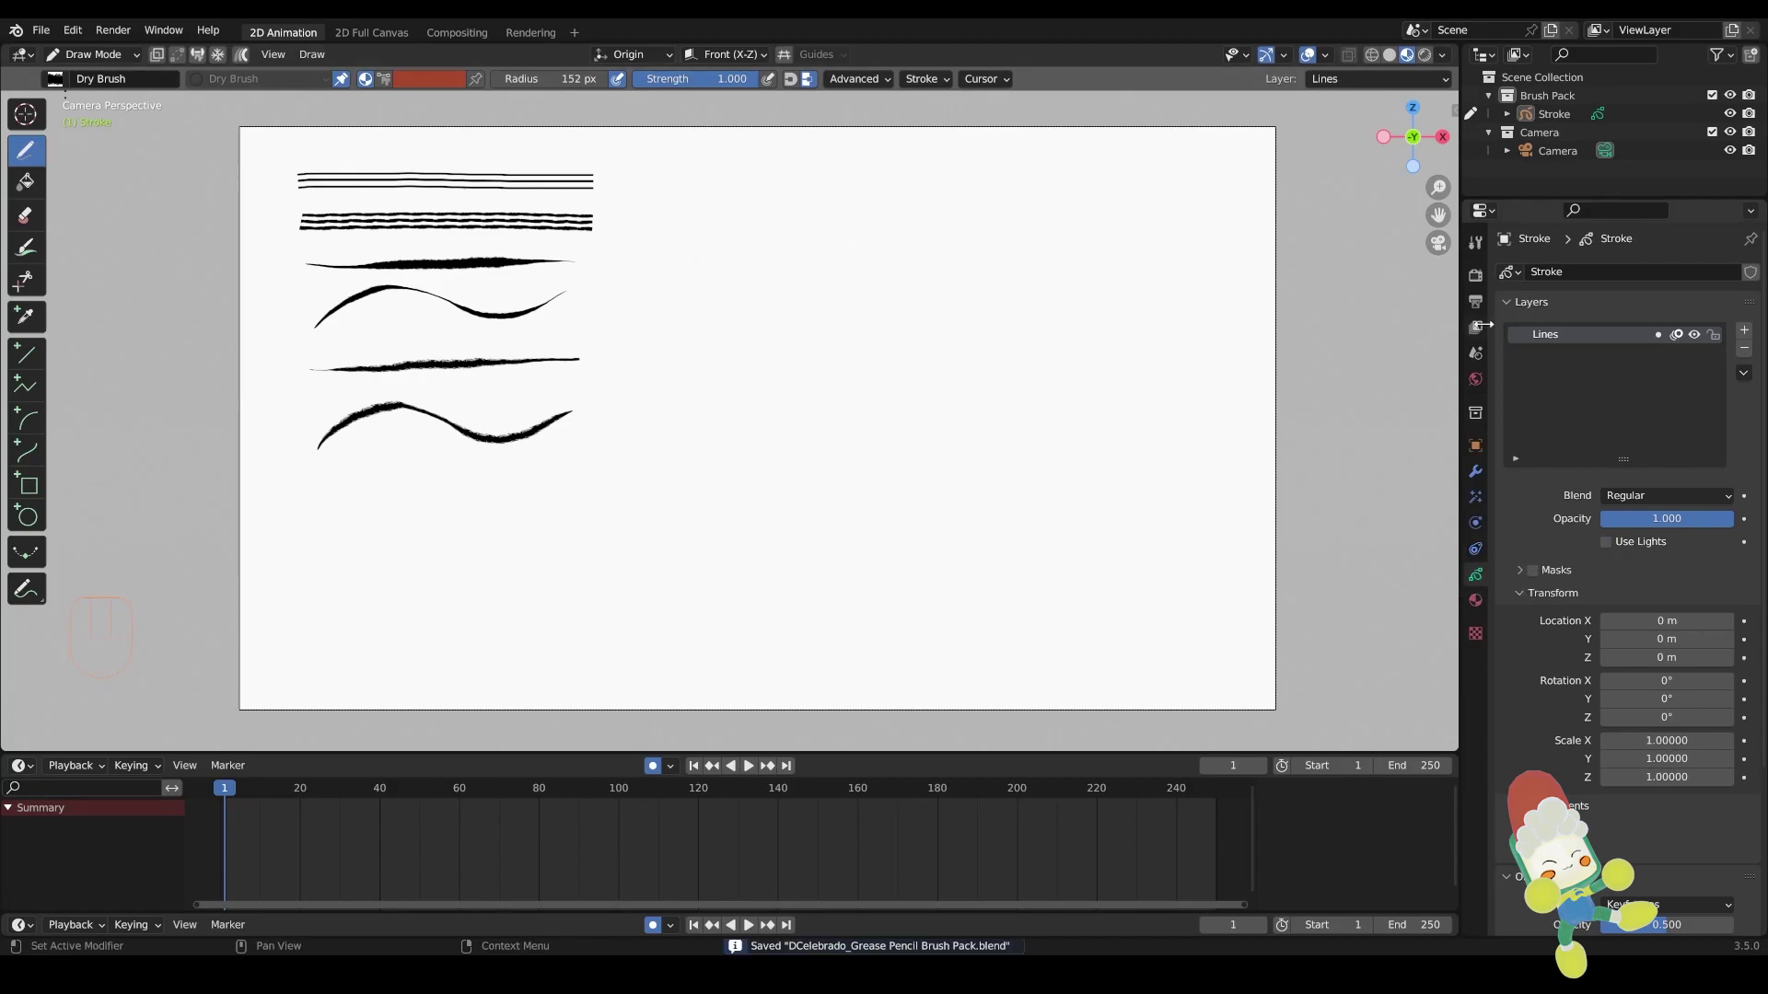
drag(696, 401, 1021, 372)
key(ctrl+z)
Enable the fake user on the texture images of the Dry Brush, Toothy, Tri-Rake Dirty and Tri-Rake materials
click(1475, 600)
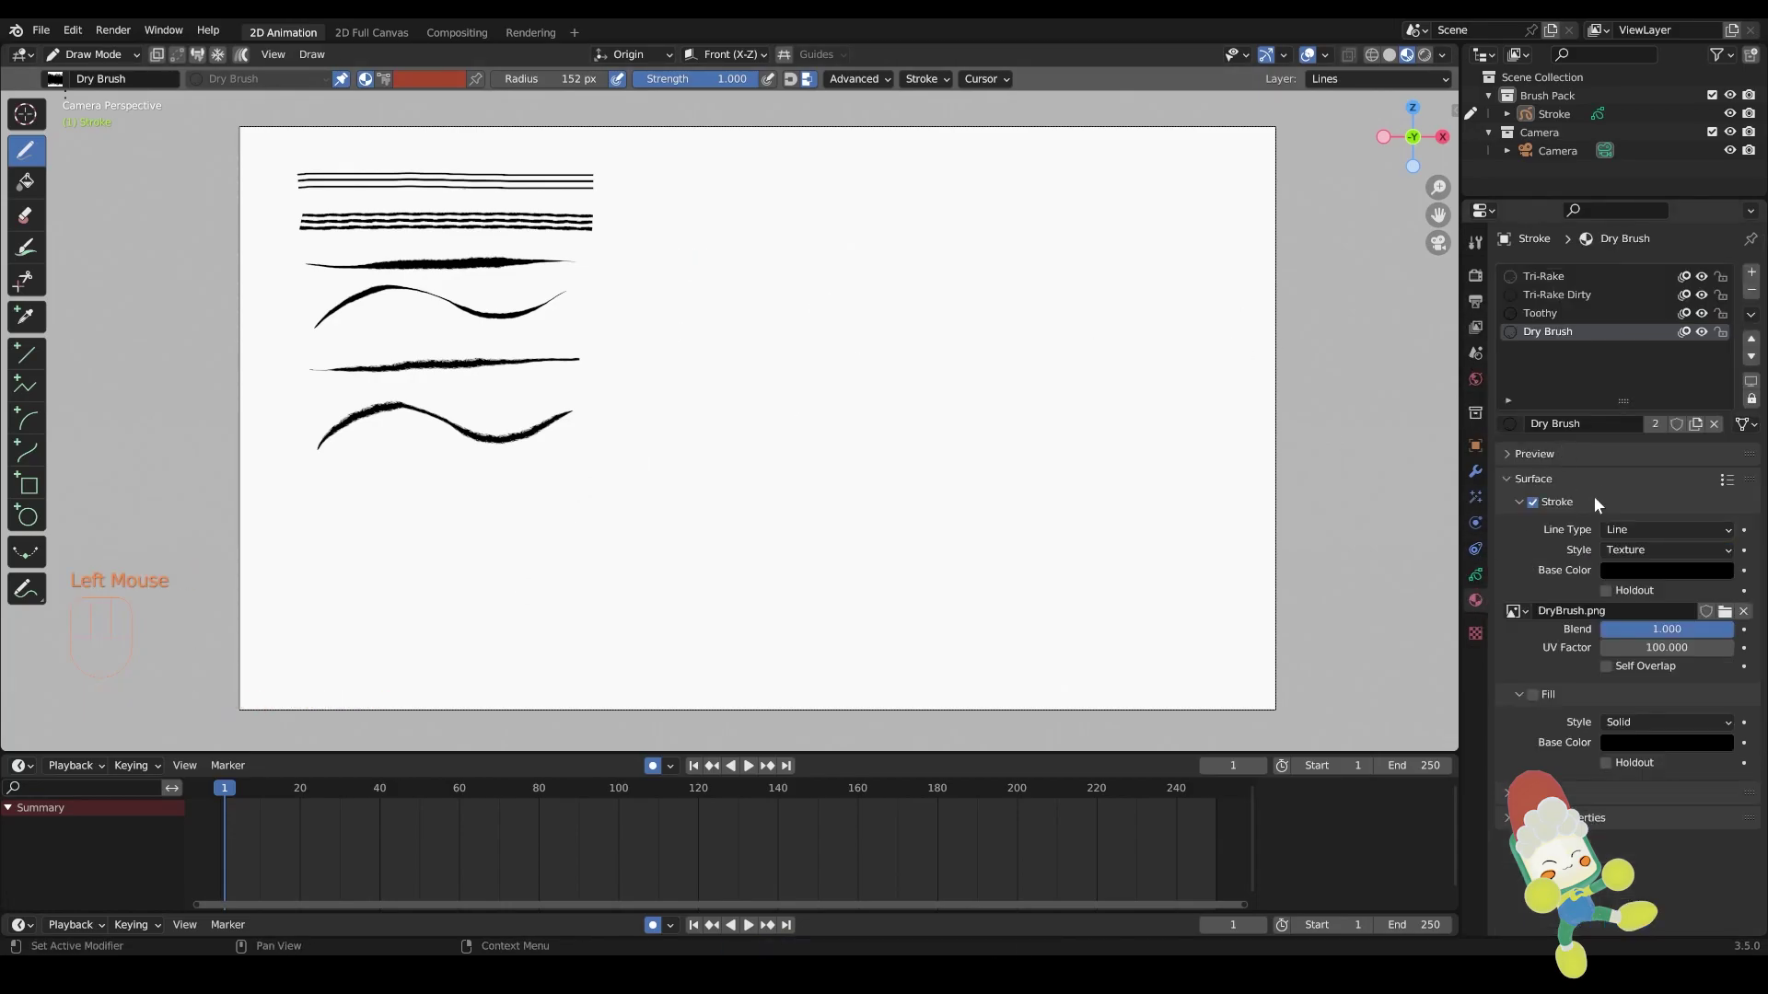
click(1628, 570)
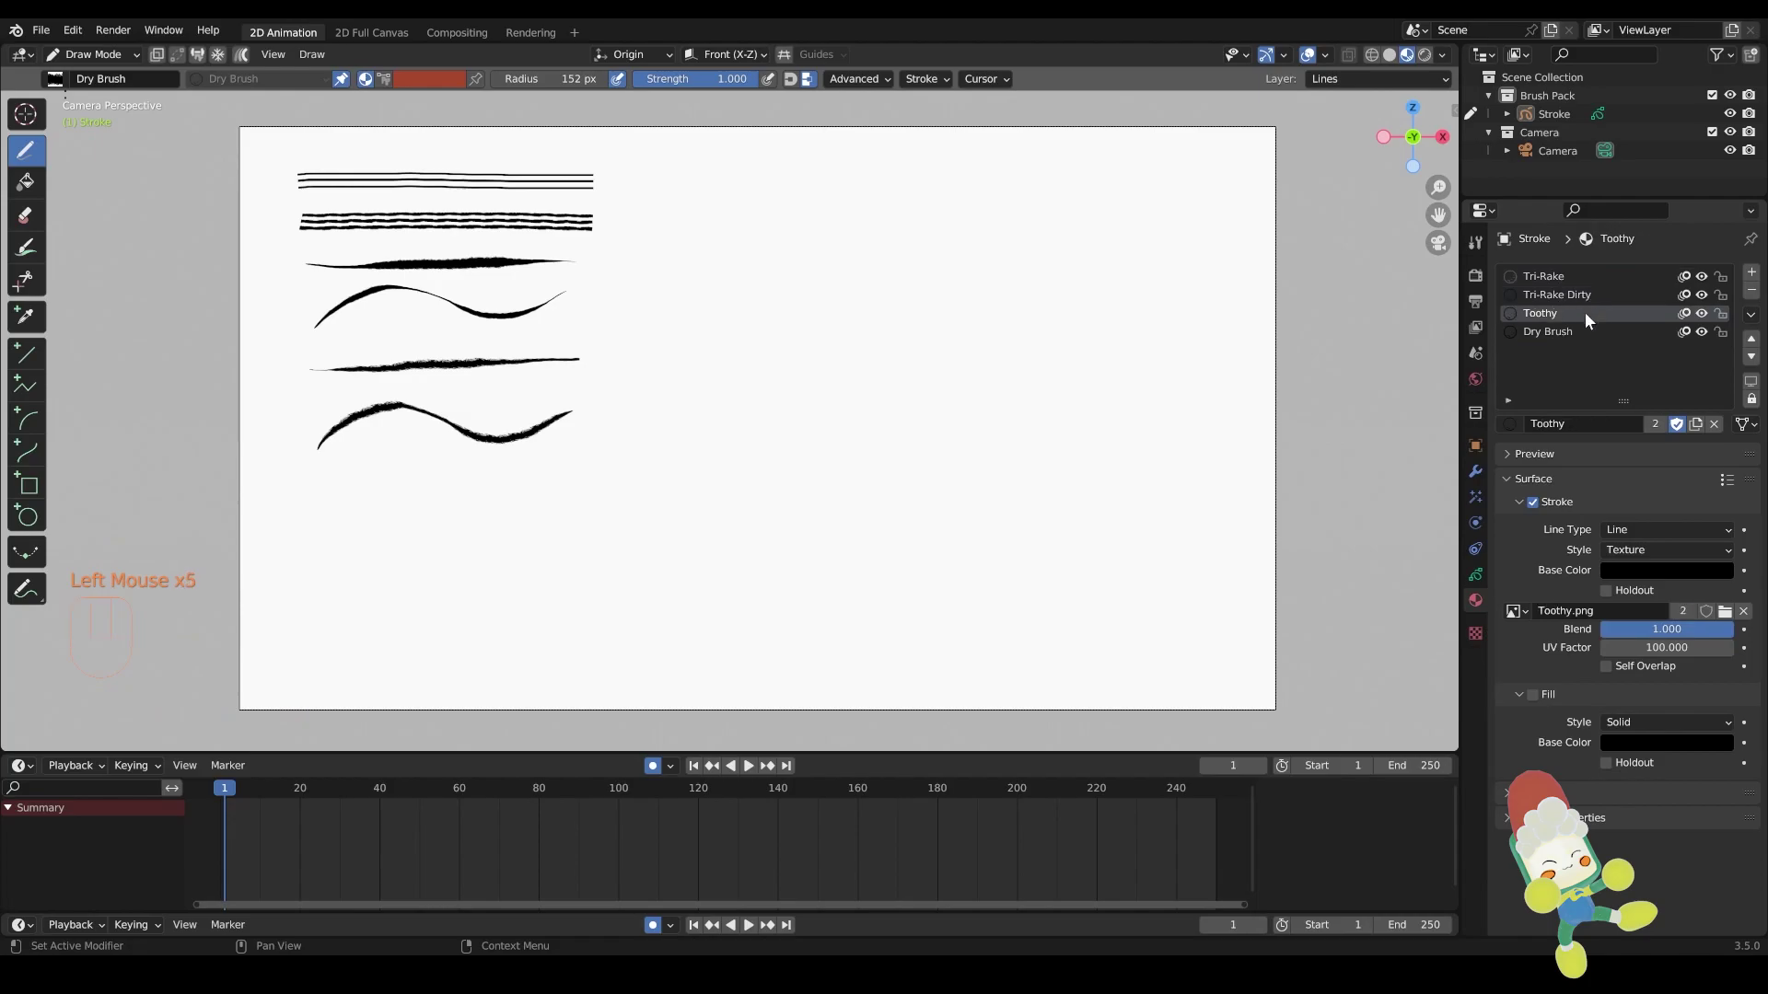
click(1556, 331)
click(1704, 611)
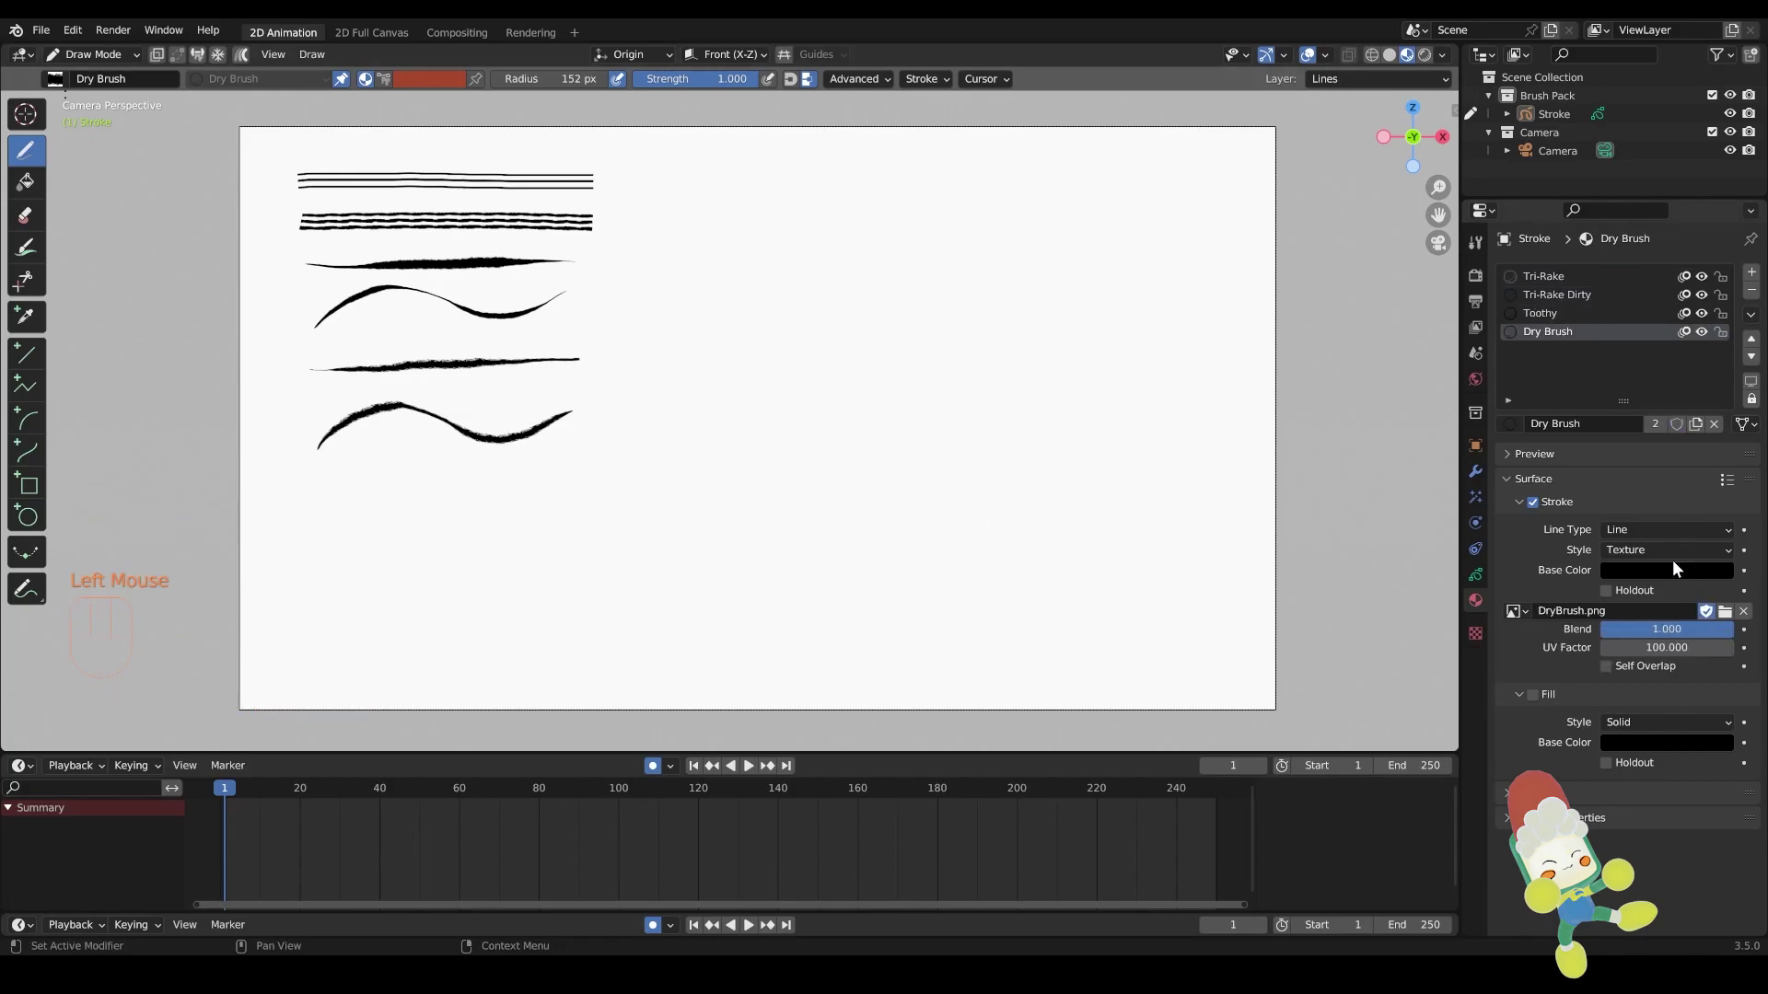
click(1611, 313)
click(1705, 612)
click(1611, 295)
click(1706, 612)
click(1611, 276)
click(1705, 611)
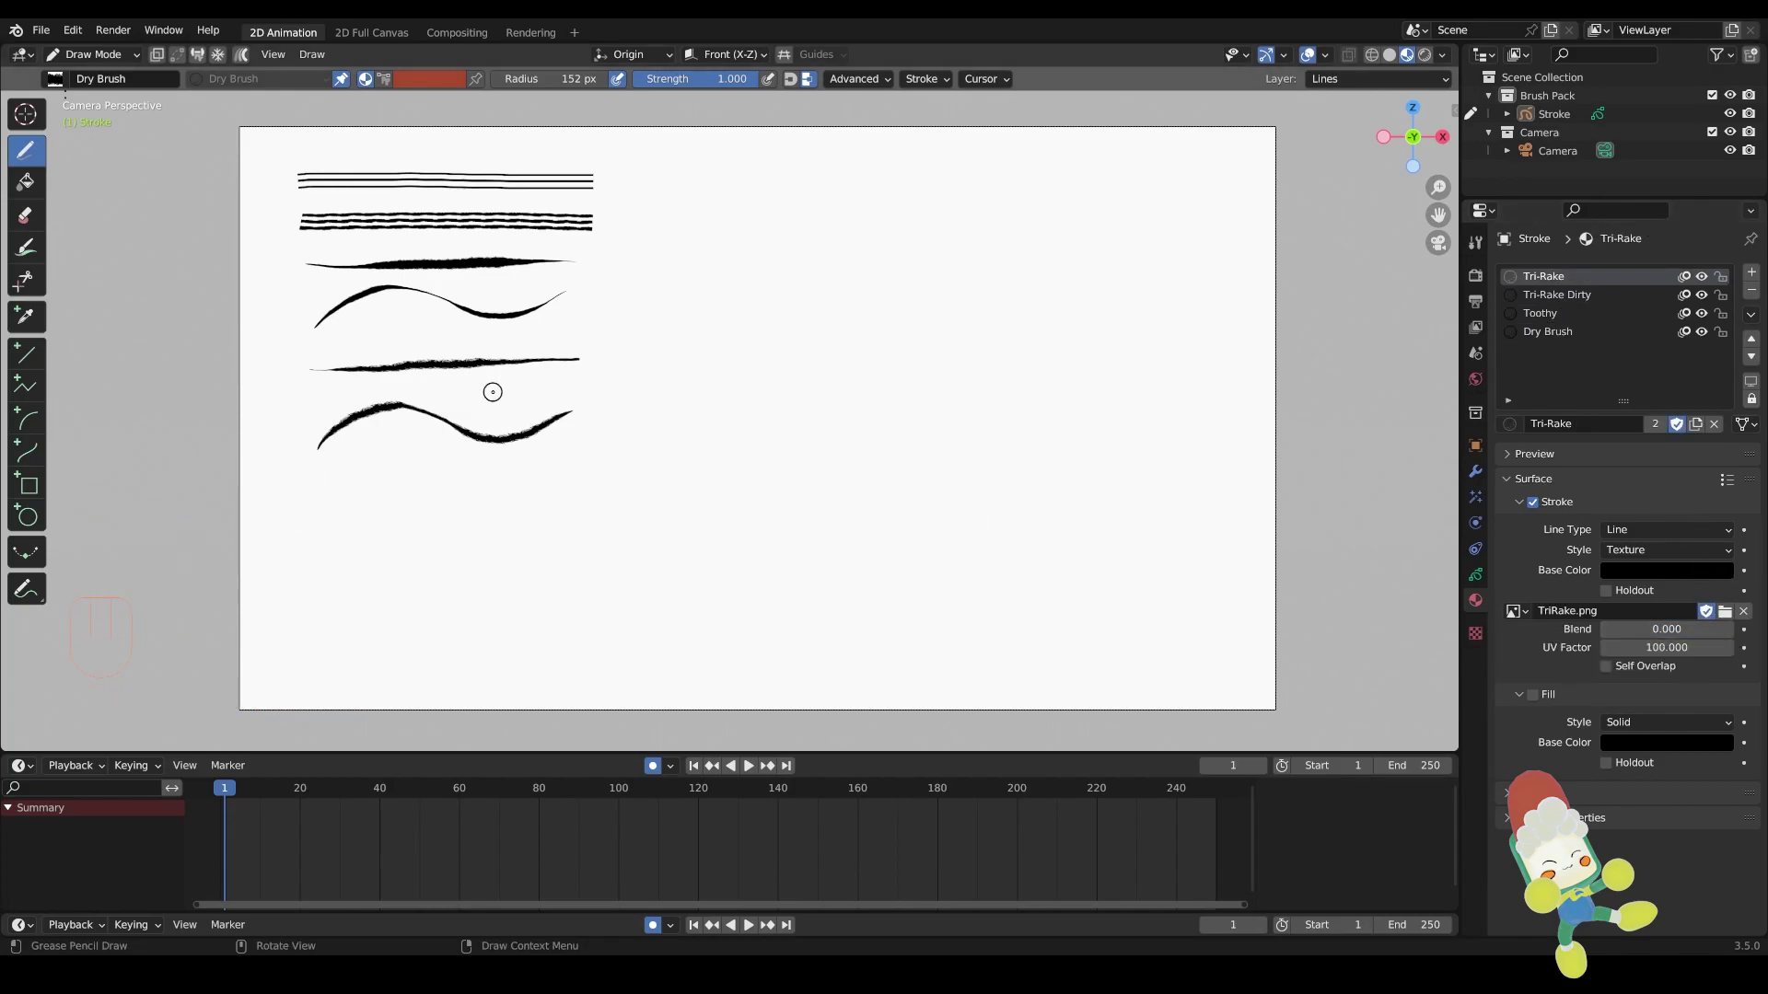
Draw two Dry Brush test strokes on the lower part of the canvas and undo them
drag(782, 461, 548, 562)
key(ctrl+z)
drag(903, 449, 464, 619)
key(ctrl+z)
Select the Stroke object in Object Mode and turn off auto keying at frame 27
click(95, 59)
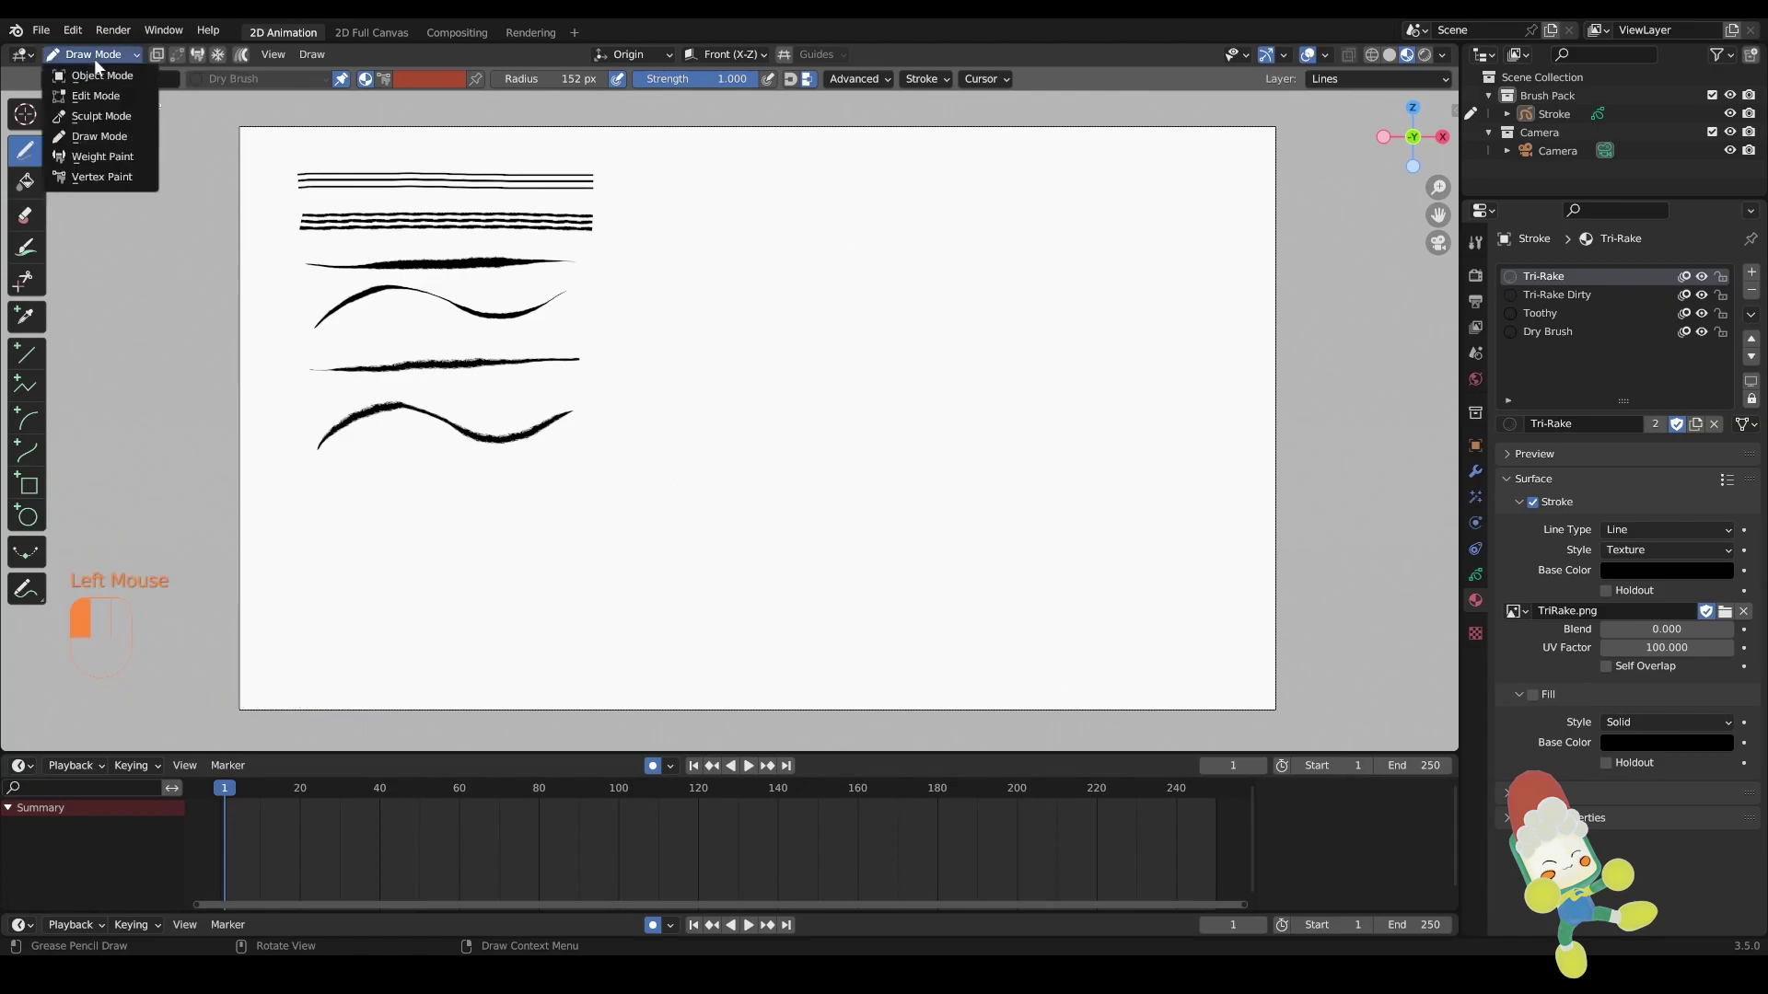
mouse_move(534, 792)
mouse_down()
mouse_move(224, 796)
mouse_move(328, 788)
mouse_up()
click(225, 788)
click(74, 54)
click(76, 77)
click(406, 217)
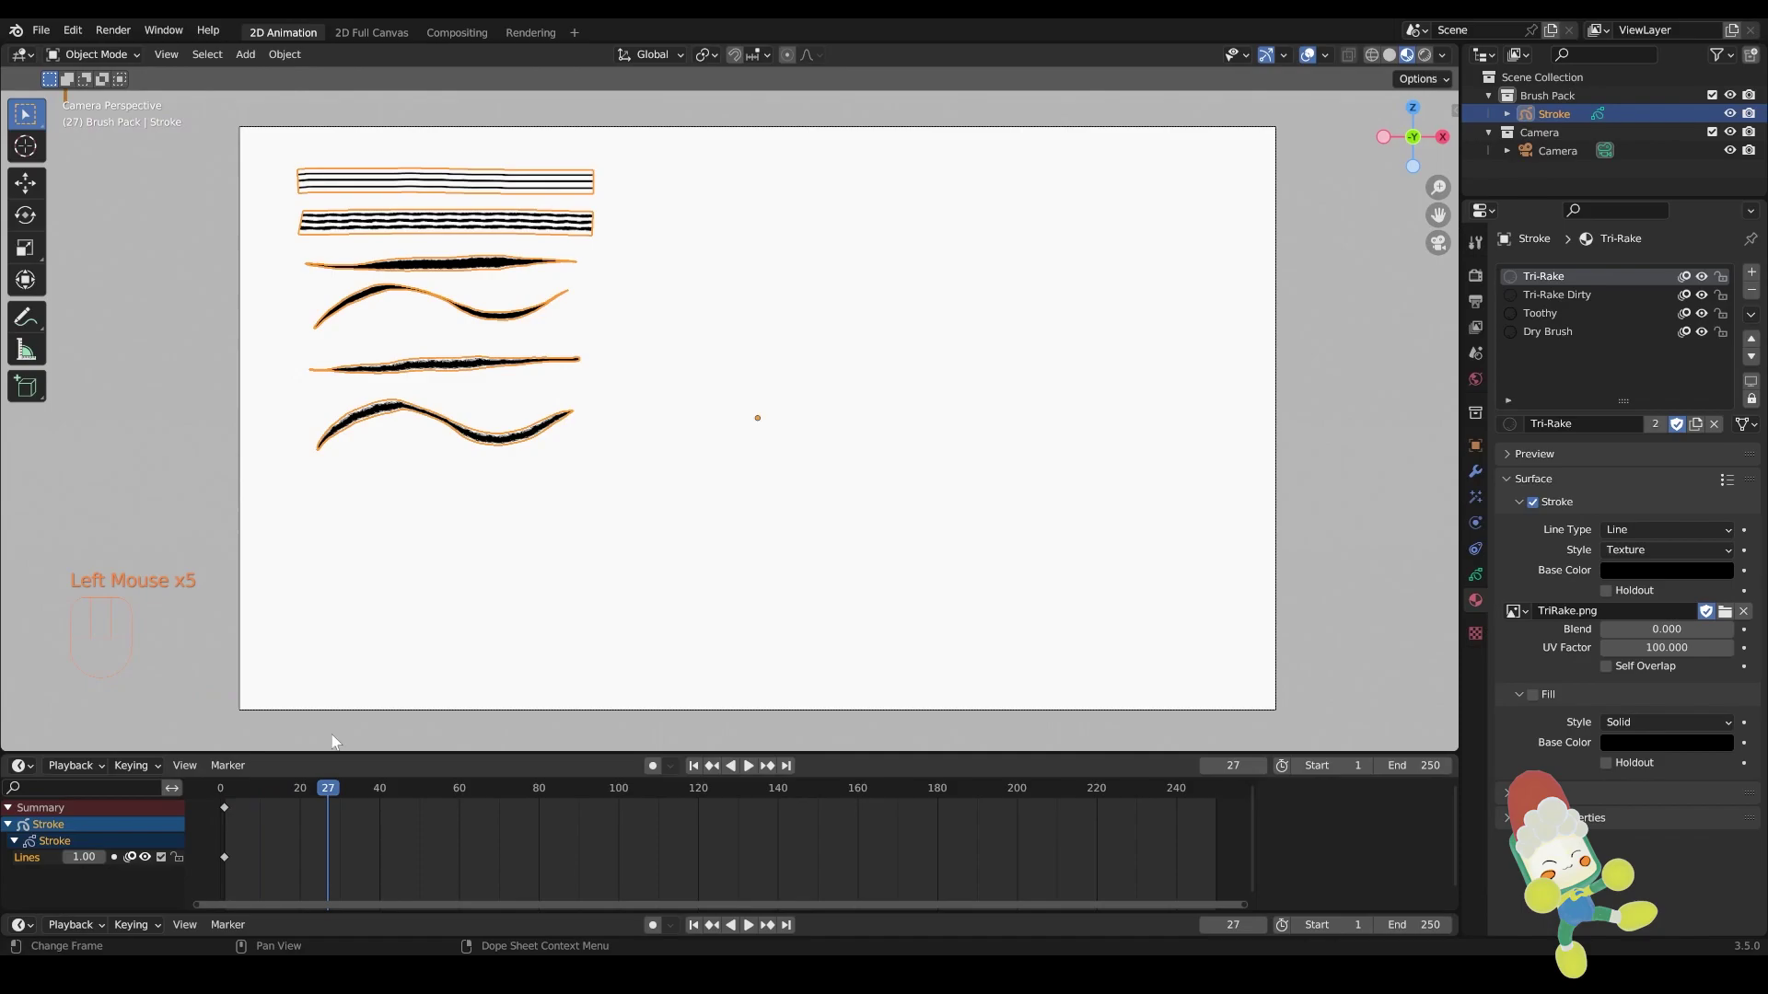
Draw a short test stroke in Draw Mode and undo it
click(74, 54)
click(75, 131)
drag(514, 511, 535, 503)
key(ctrl+z)
Go back to frame 1 in Object Mode and deselect the Stroke object
click(74, 54)
click(76, 77)
click(225, 788)
click(1115, 507)
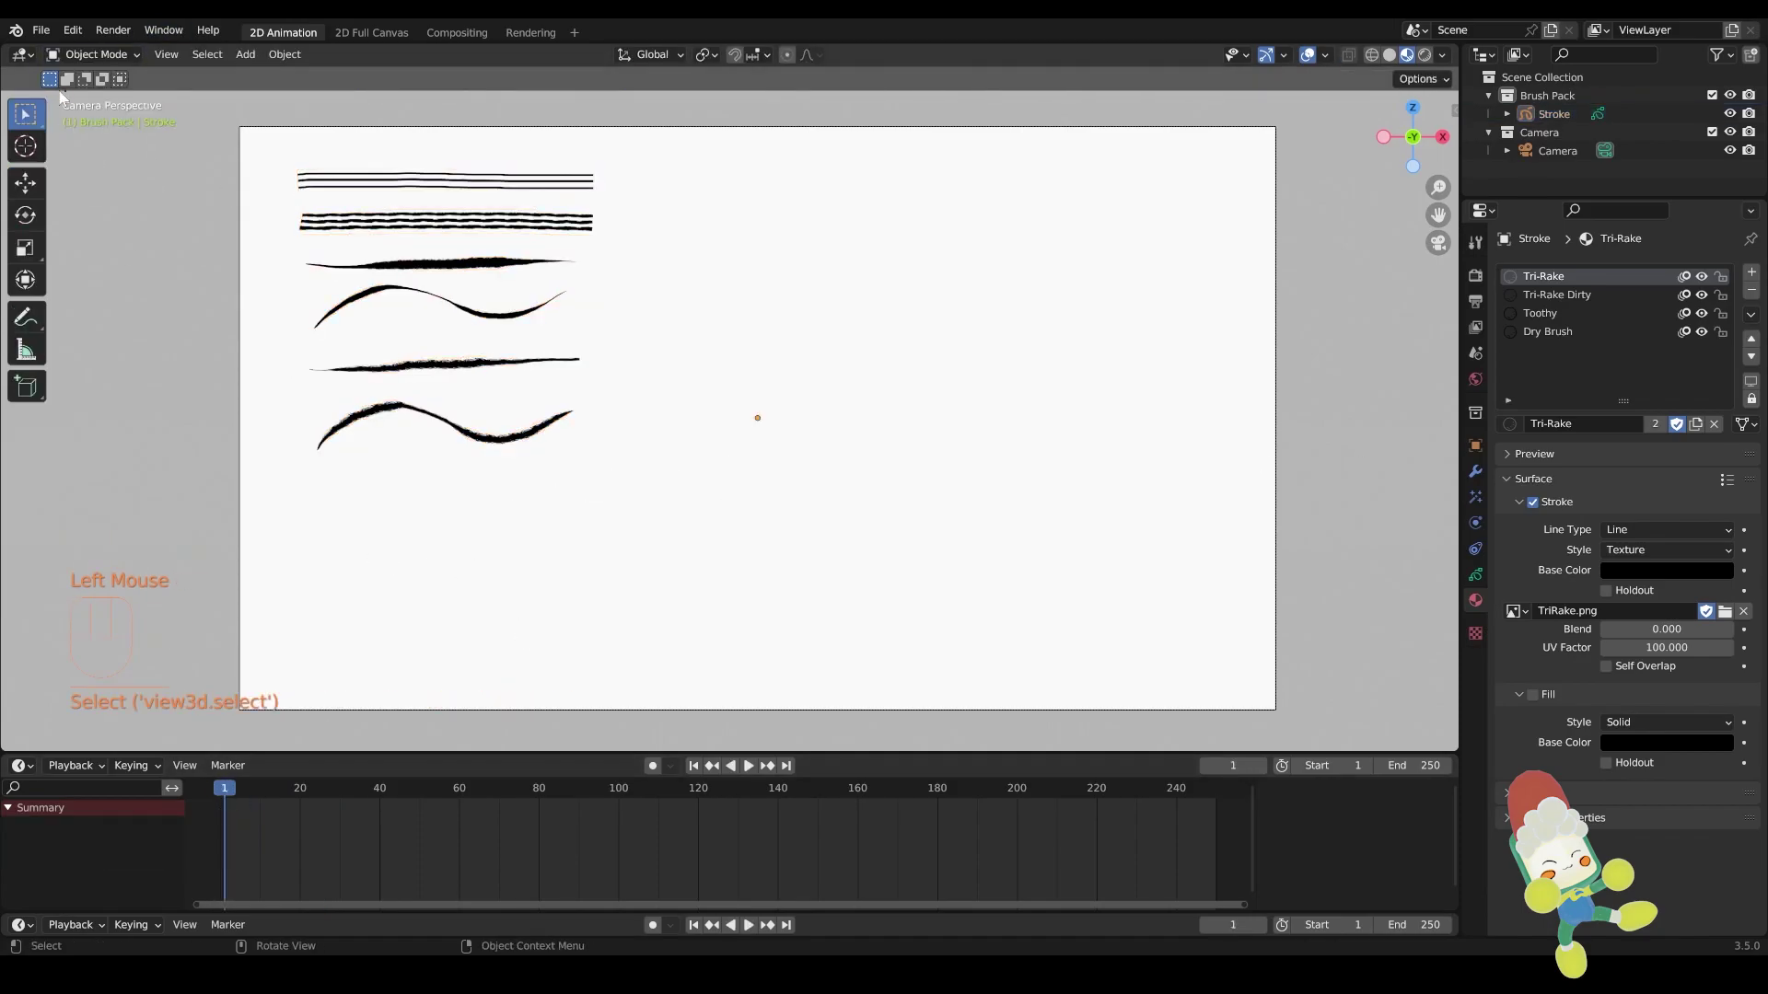
Return to Draw Mode and test a stroke below the samples at frame 1, undoing it
click(73, 54)
click(75, 131)
drag(670, 502, 504, 498)
key(ctrl+z)
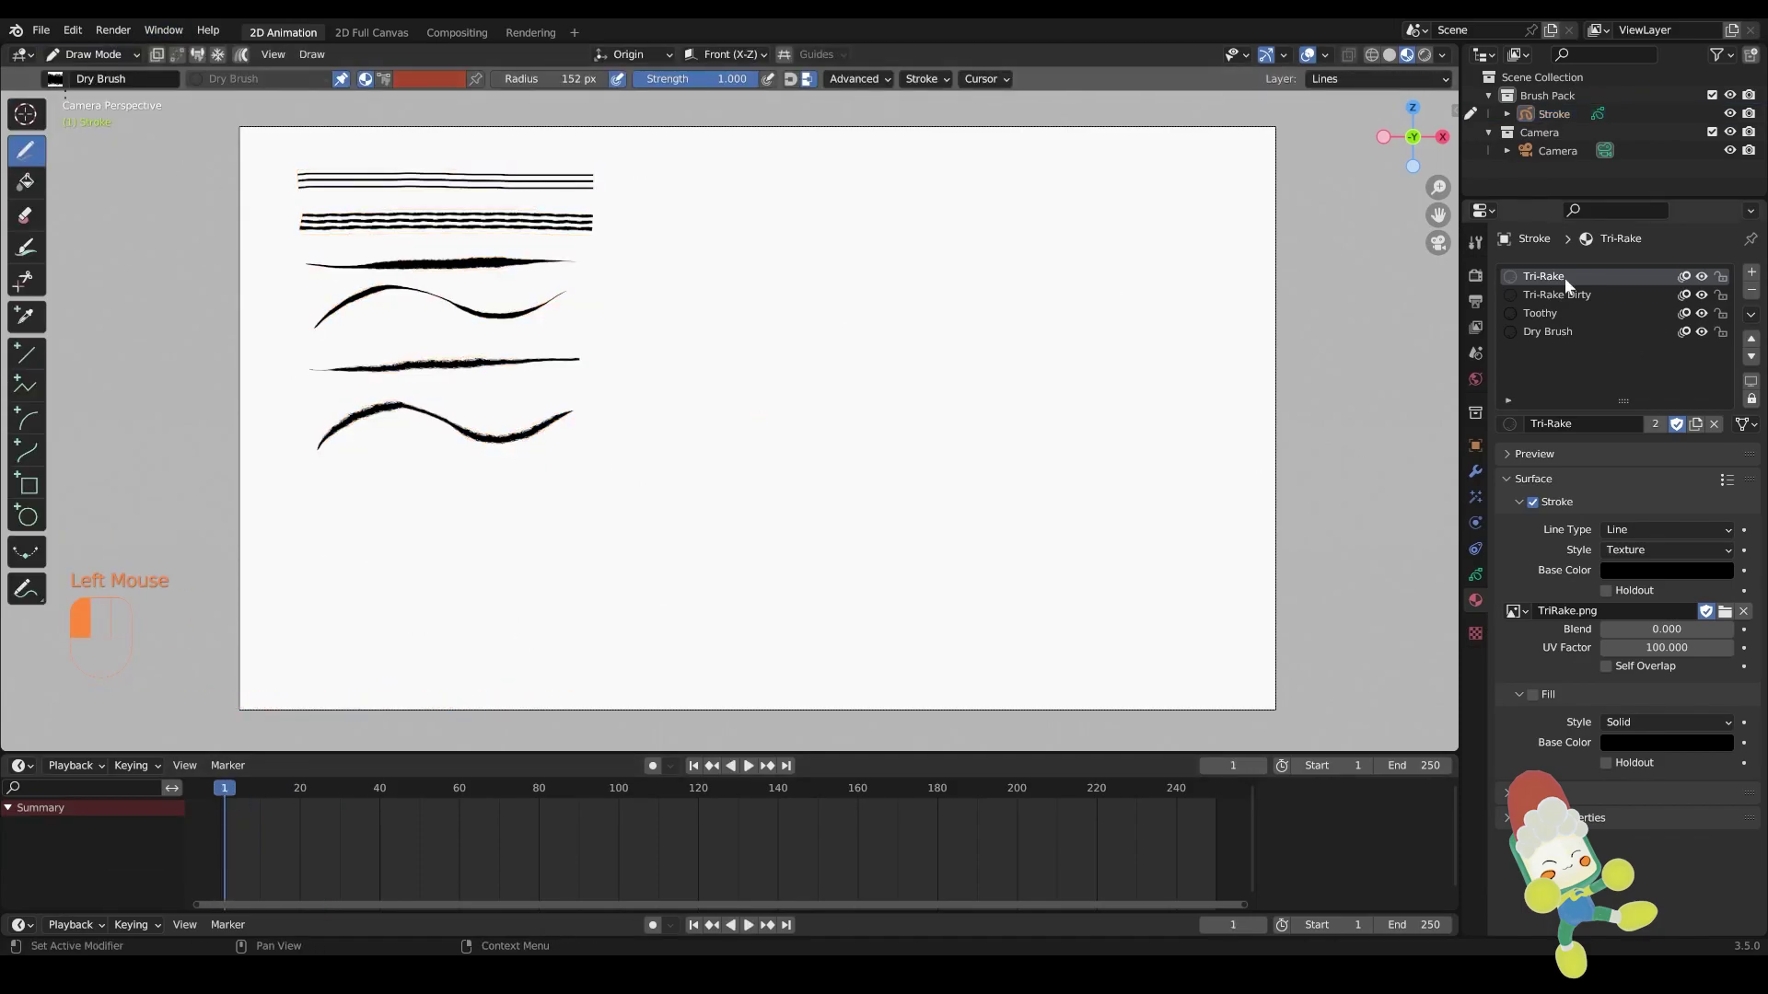
Duplicate the Dry Brush brush and name the copy Five Rake
click(1475, 242)
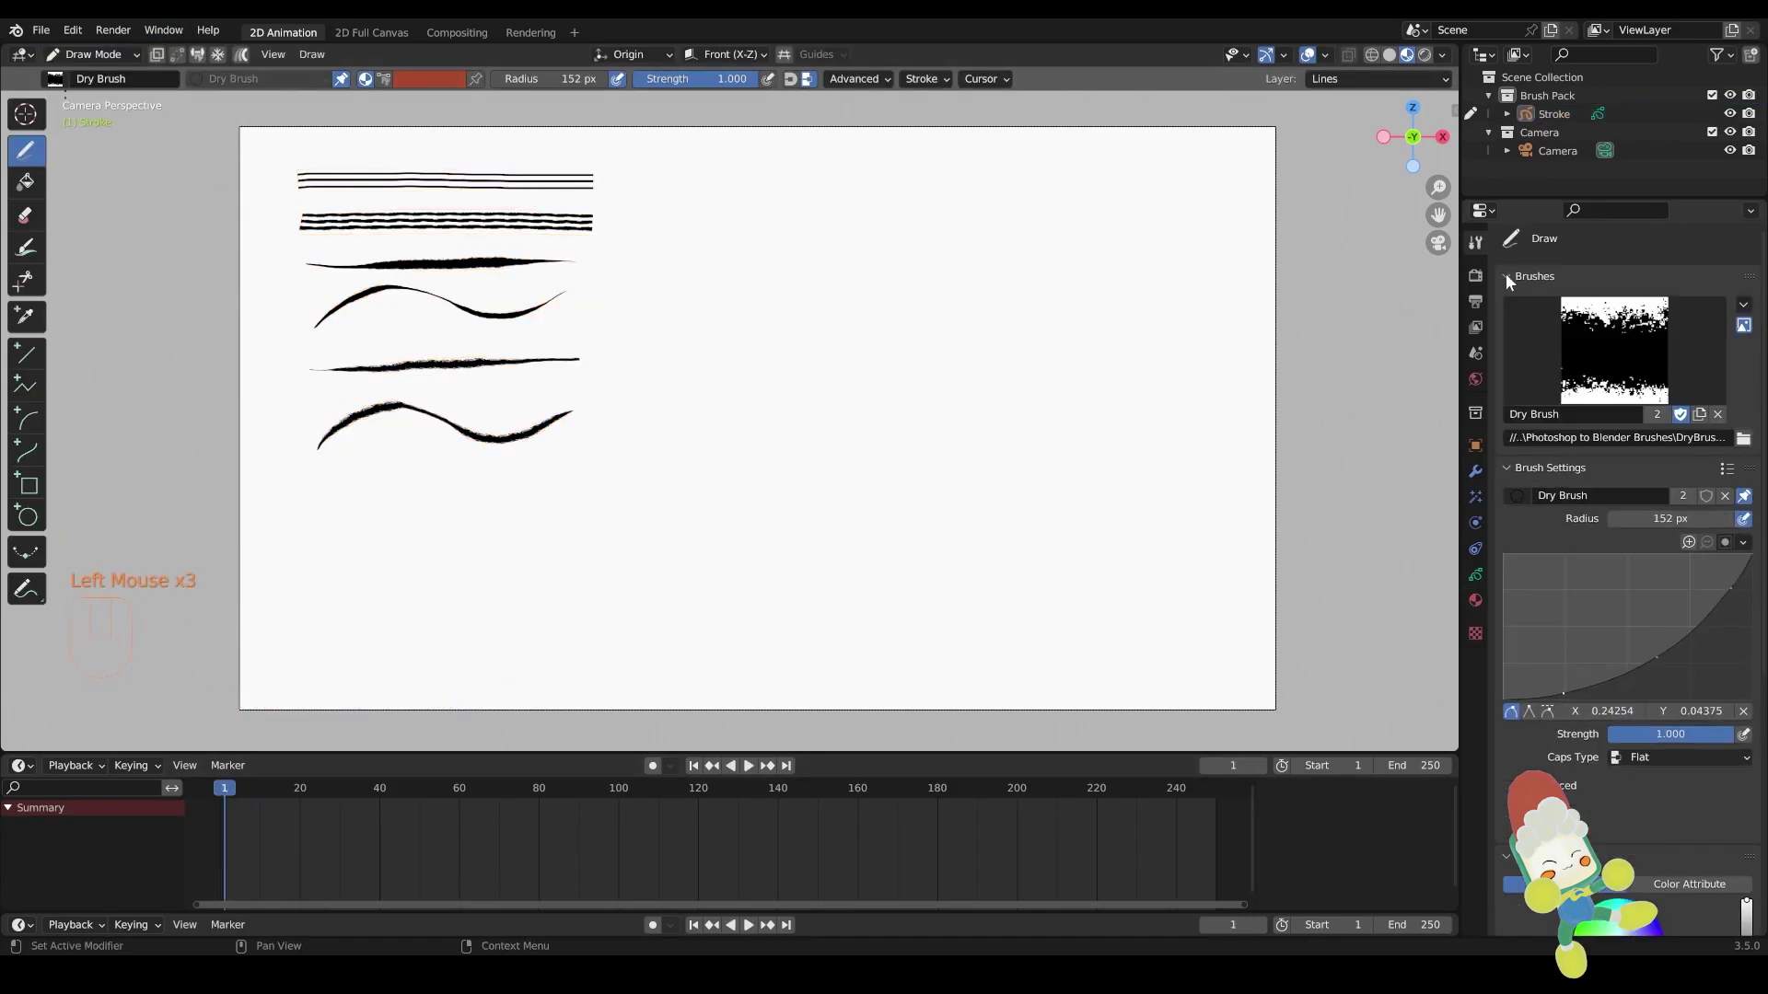
click(1657, 414)
click(1556, 414)
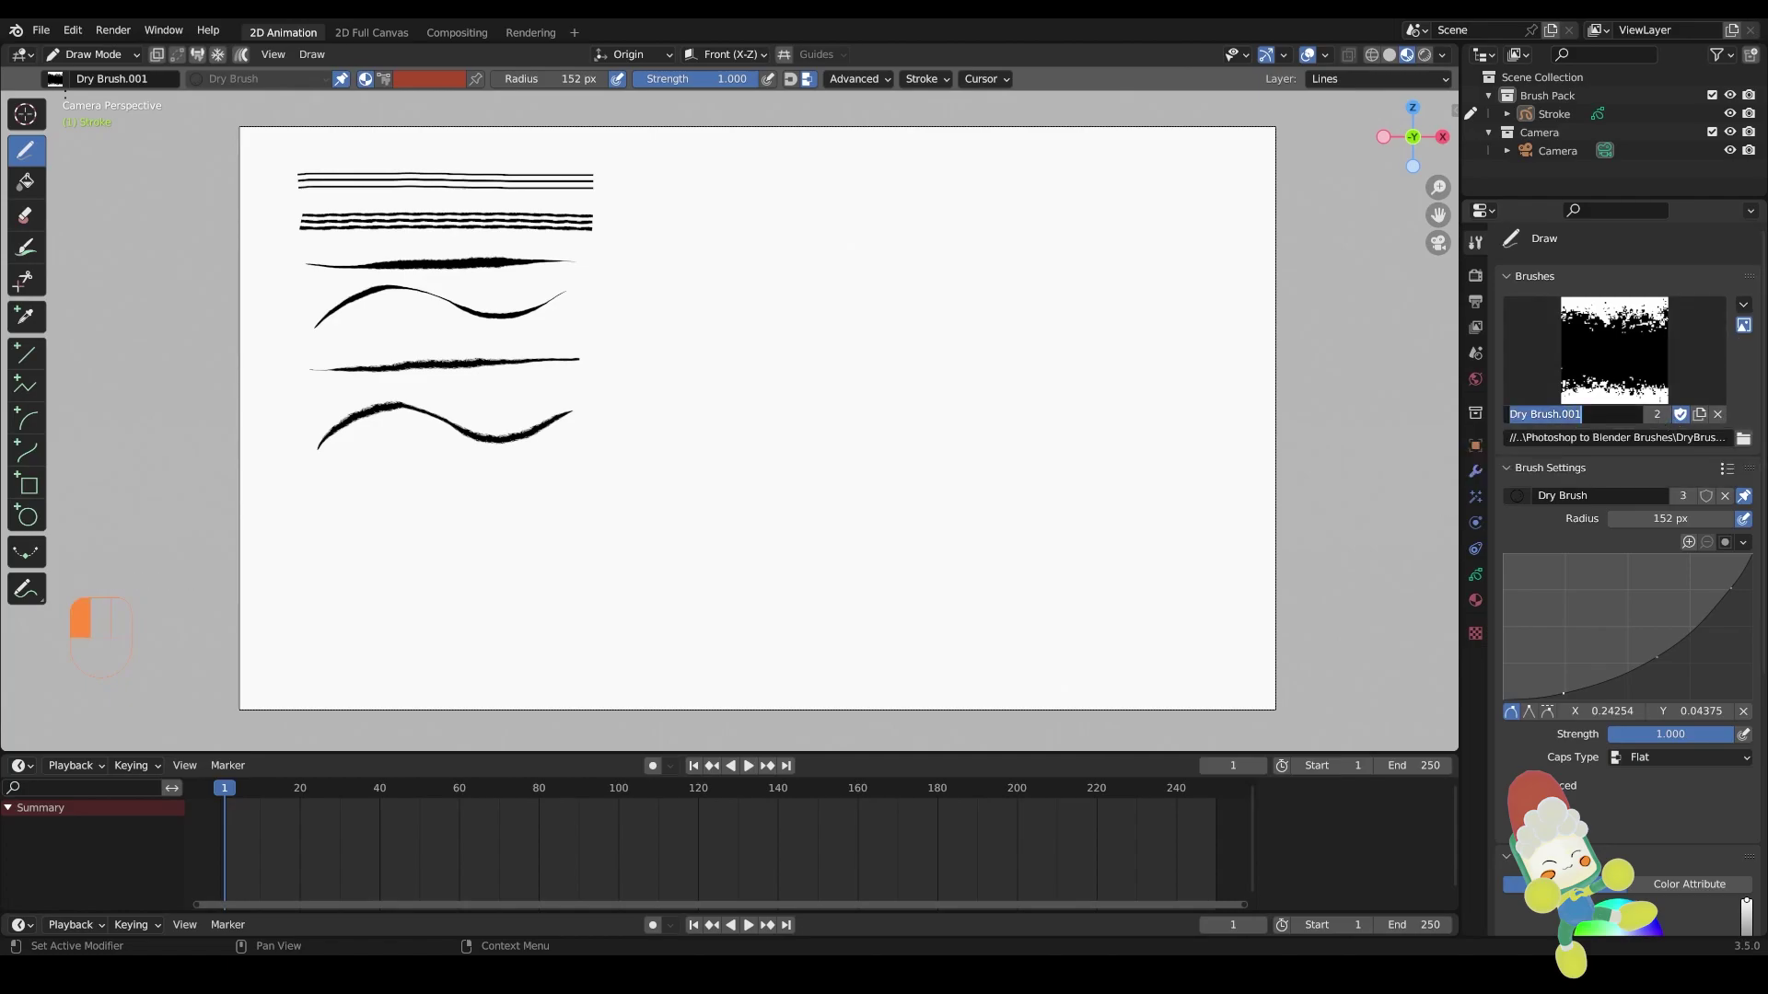
text(Fly)
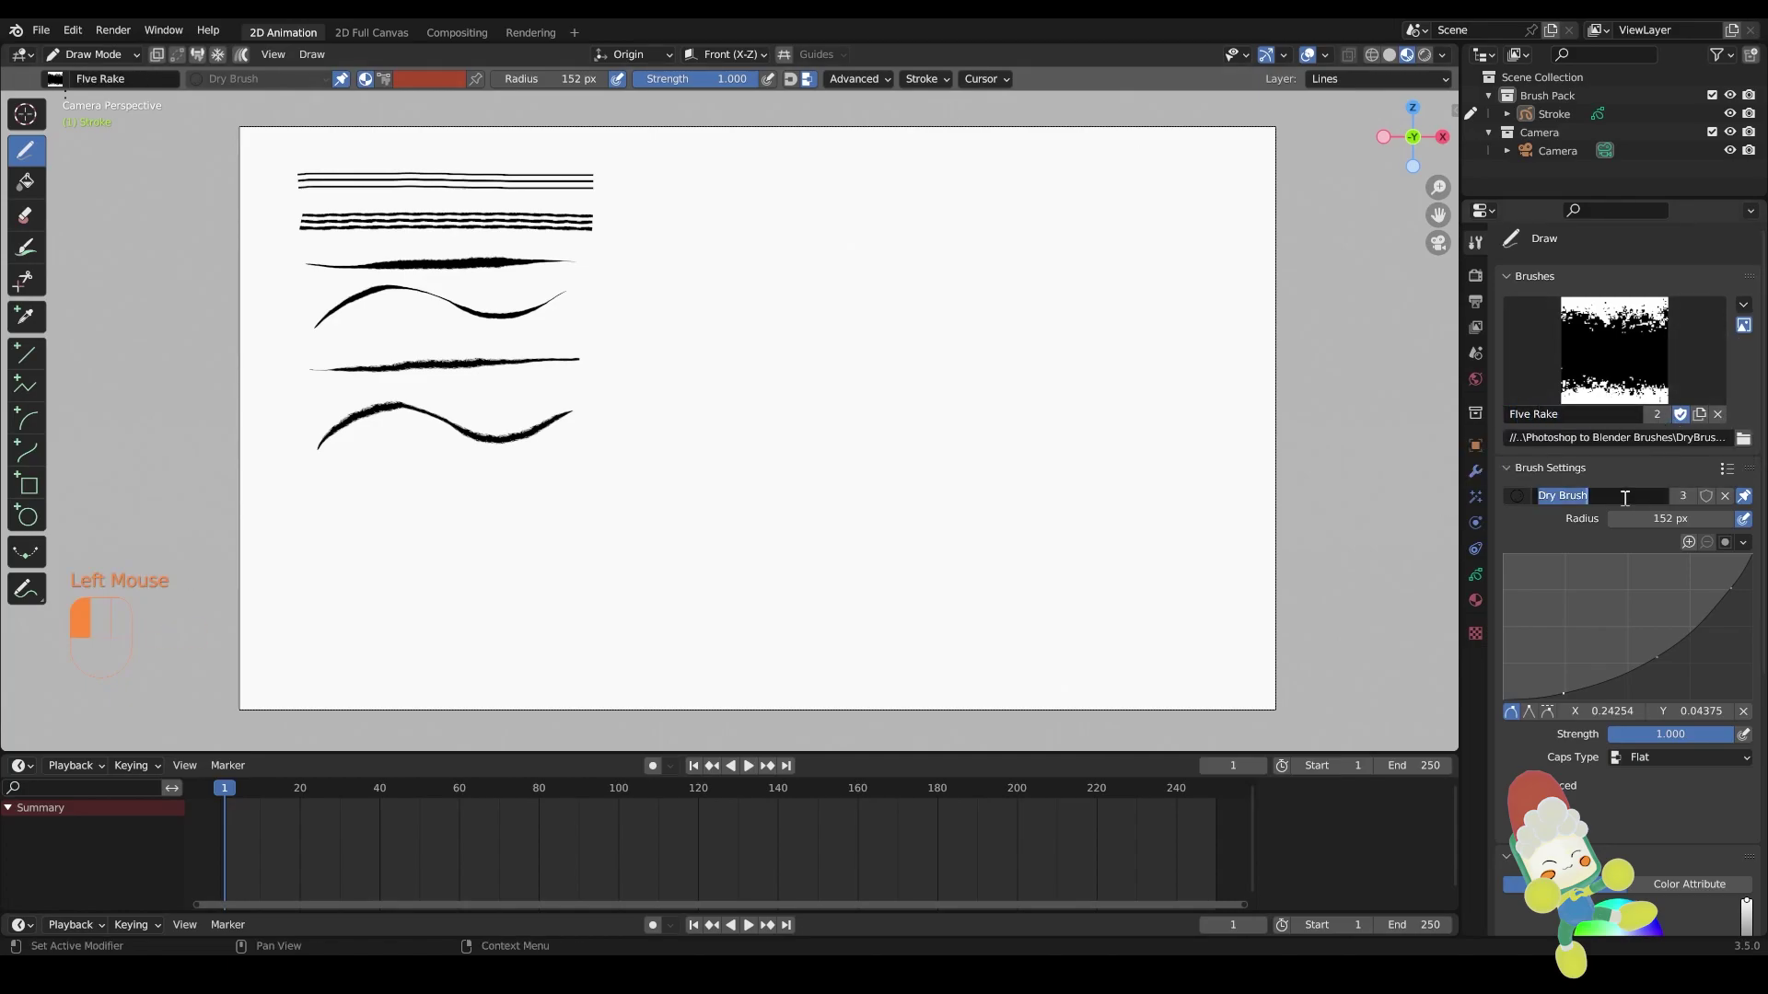
Add a fifth material slot with a new material named Five-Rake
click(1474, 600)
click(1750, 273)
click(1615, 425)
double_click(1570, 350)
text(Five-Rake)
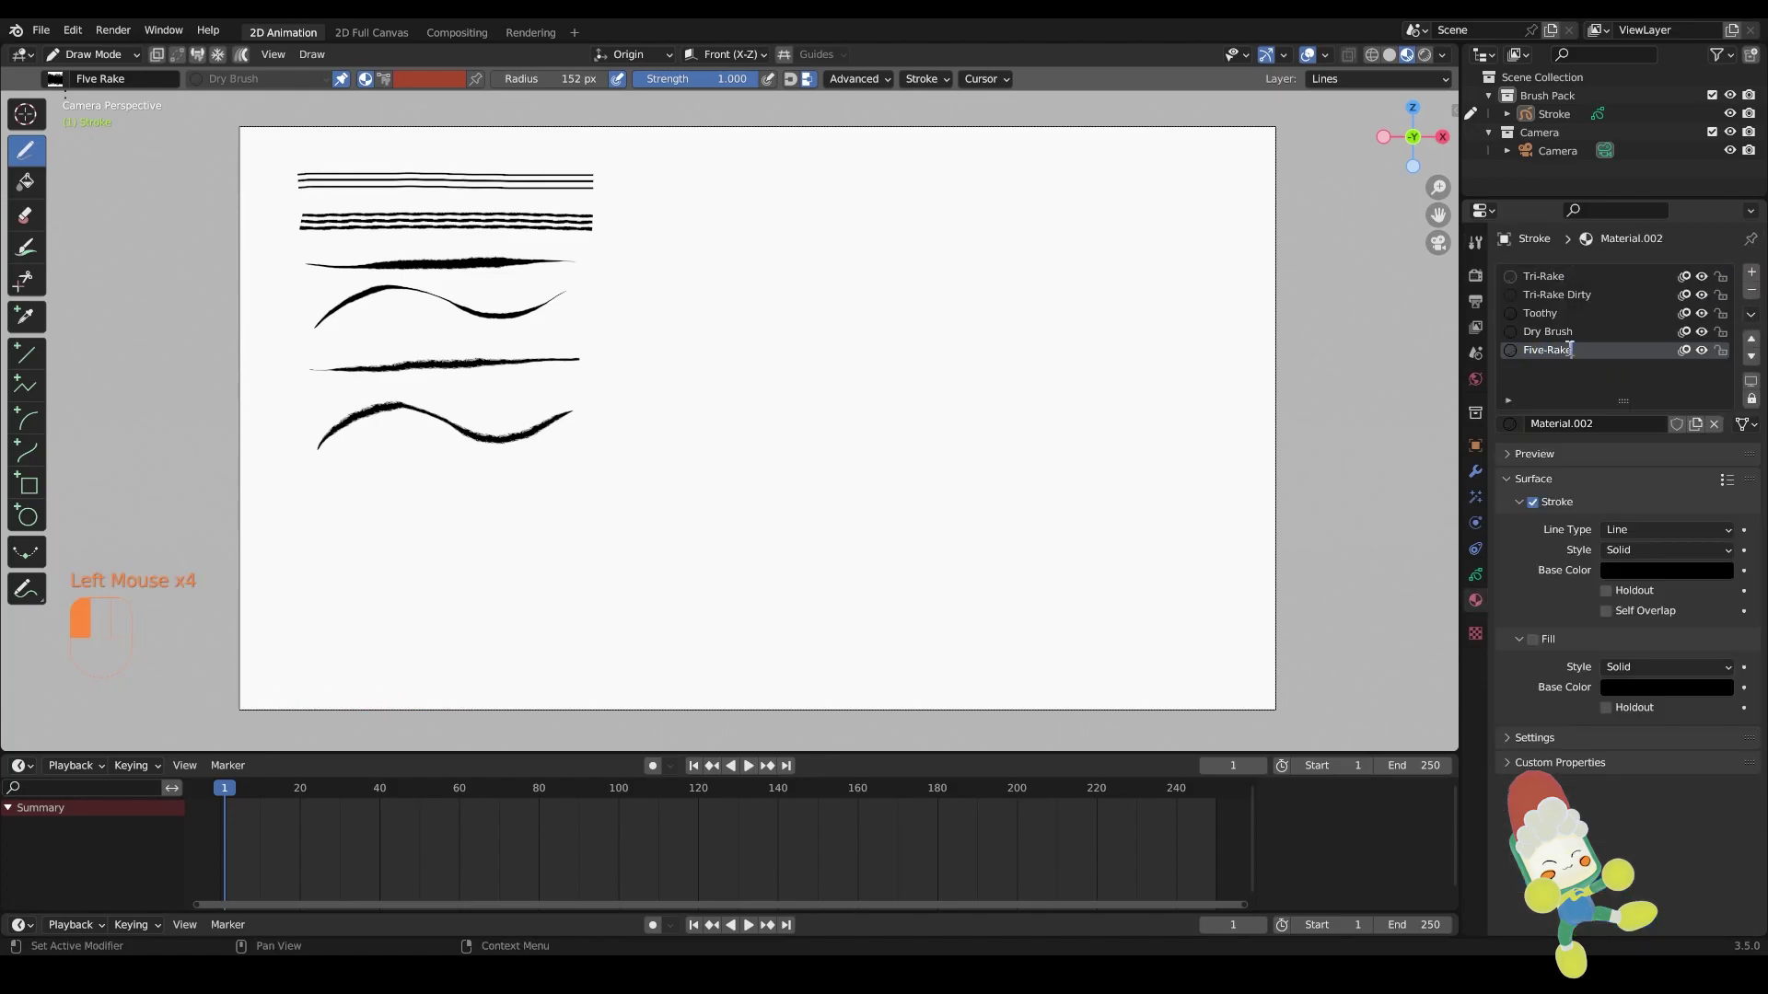
Set the Five-Rake material's stroke style to Texture and load FiveRake.png as its image
click(1664, 550)
click(1642, 613)
click(1647, 611)
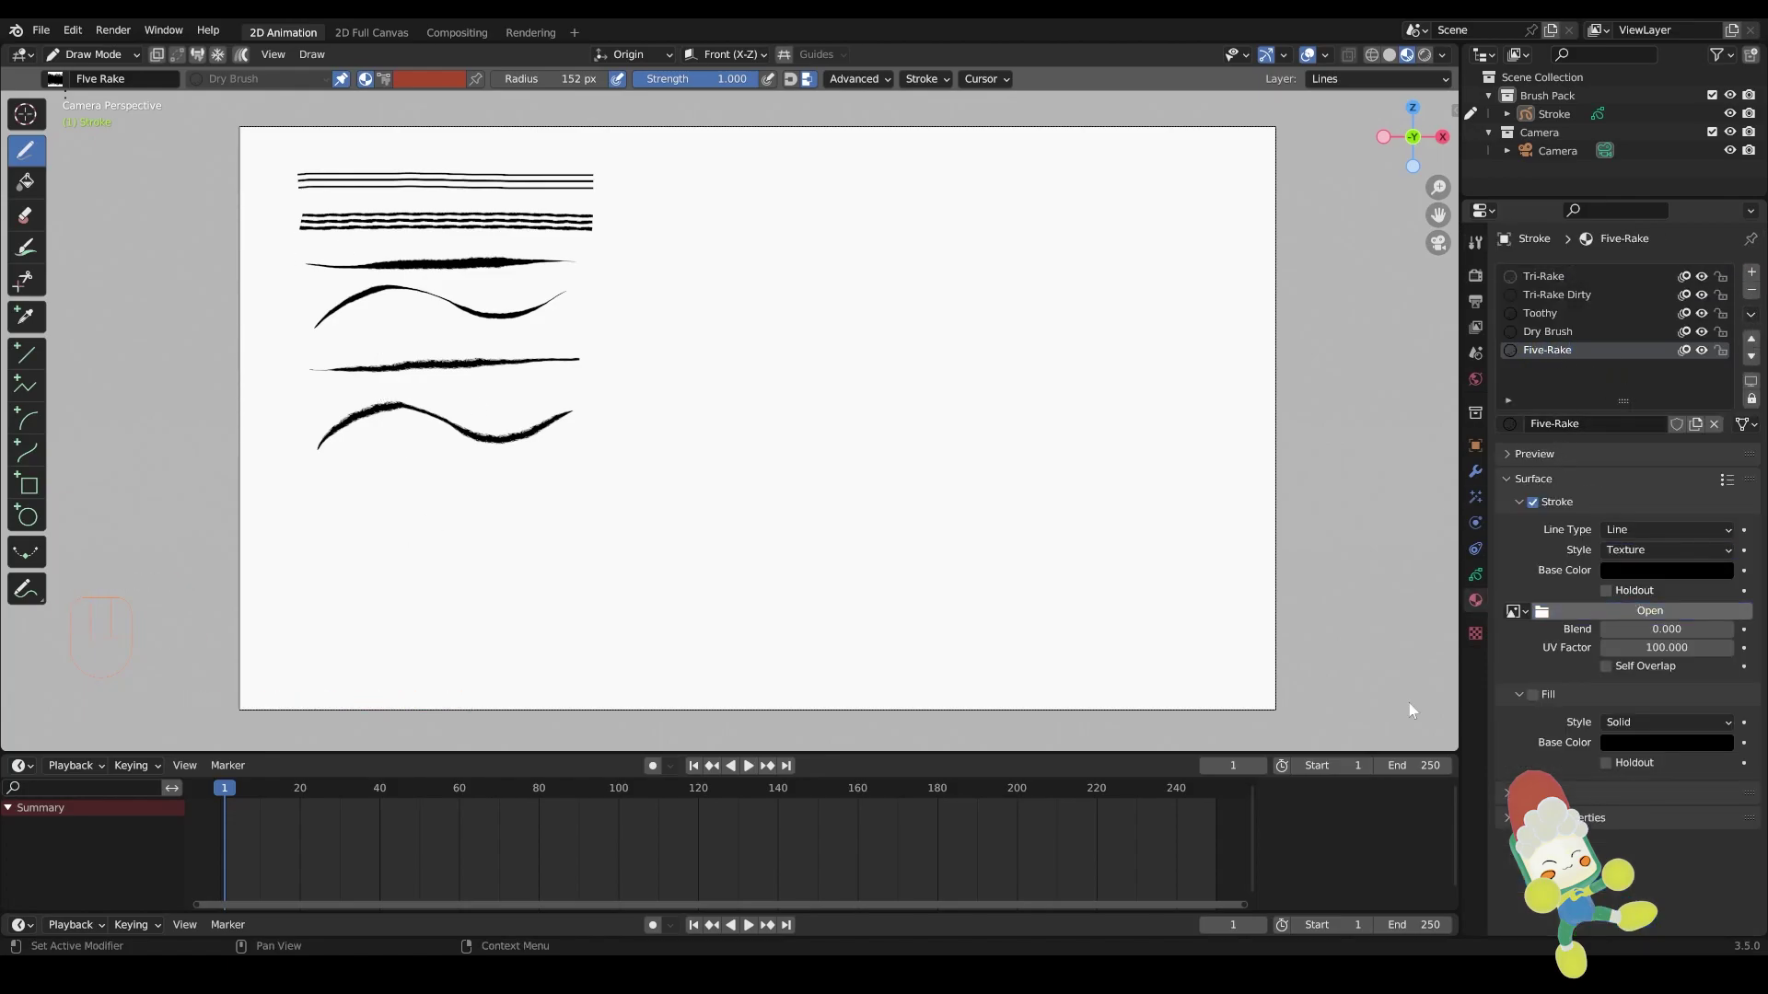
Pin the Five-Rake material to the Five Rake brush, drawing test strokes and undoing them
drag(253, 543, 652, 541)
key(ctrl+z)
click(341, 80)
click(341, 79)
click(359, 436)
key(ctrl+z)
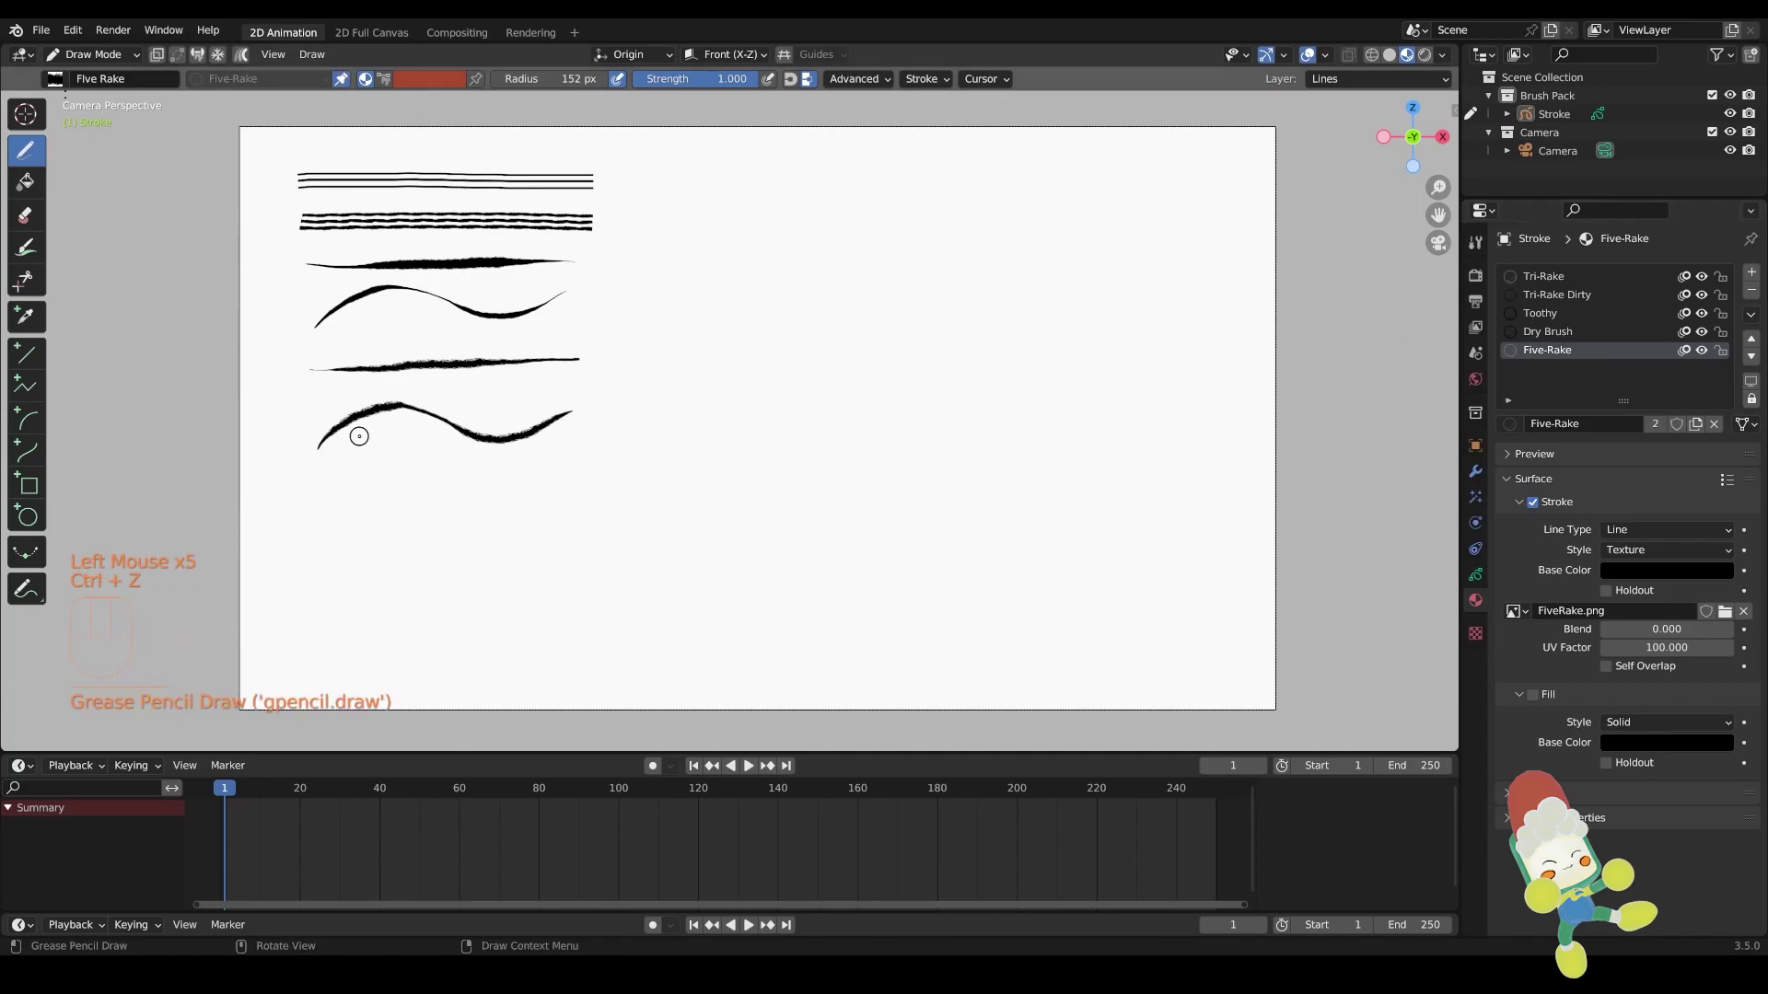
Test the Five Rake brush with several strokes on the canvas, reducing its radius to 704 px and undoing the strokes
click(55, 78)
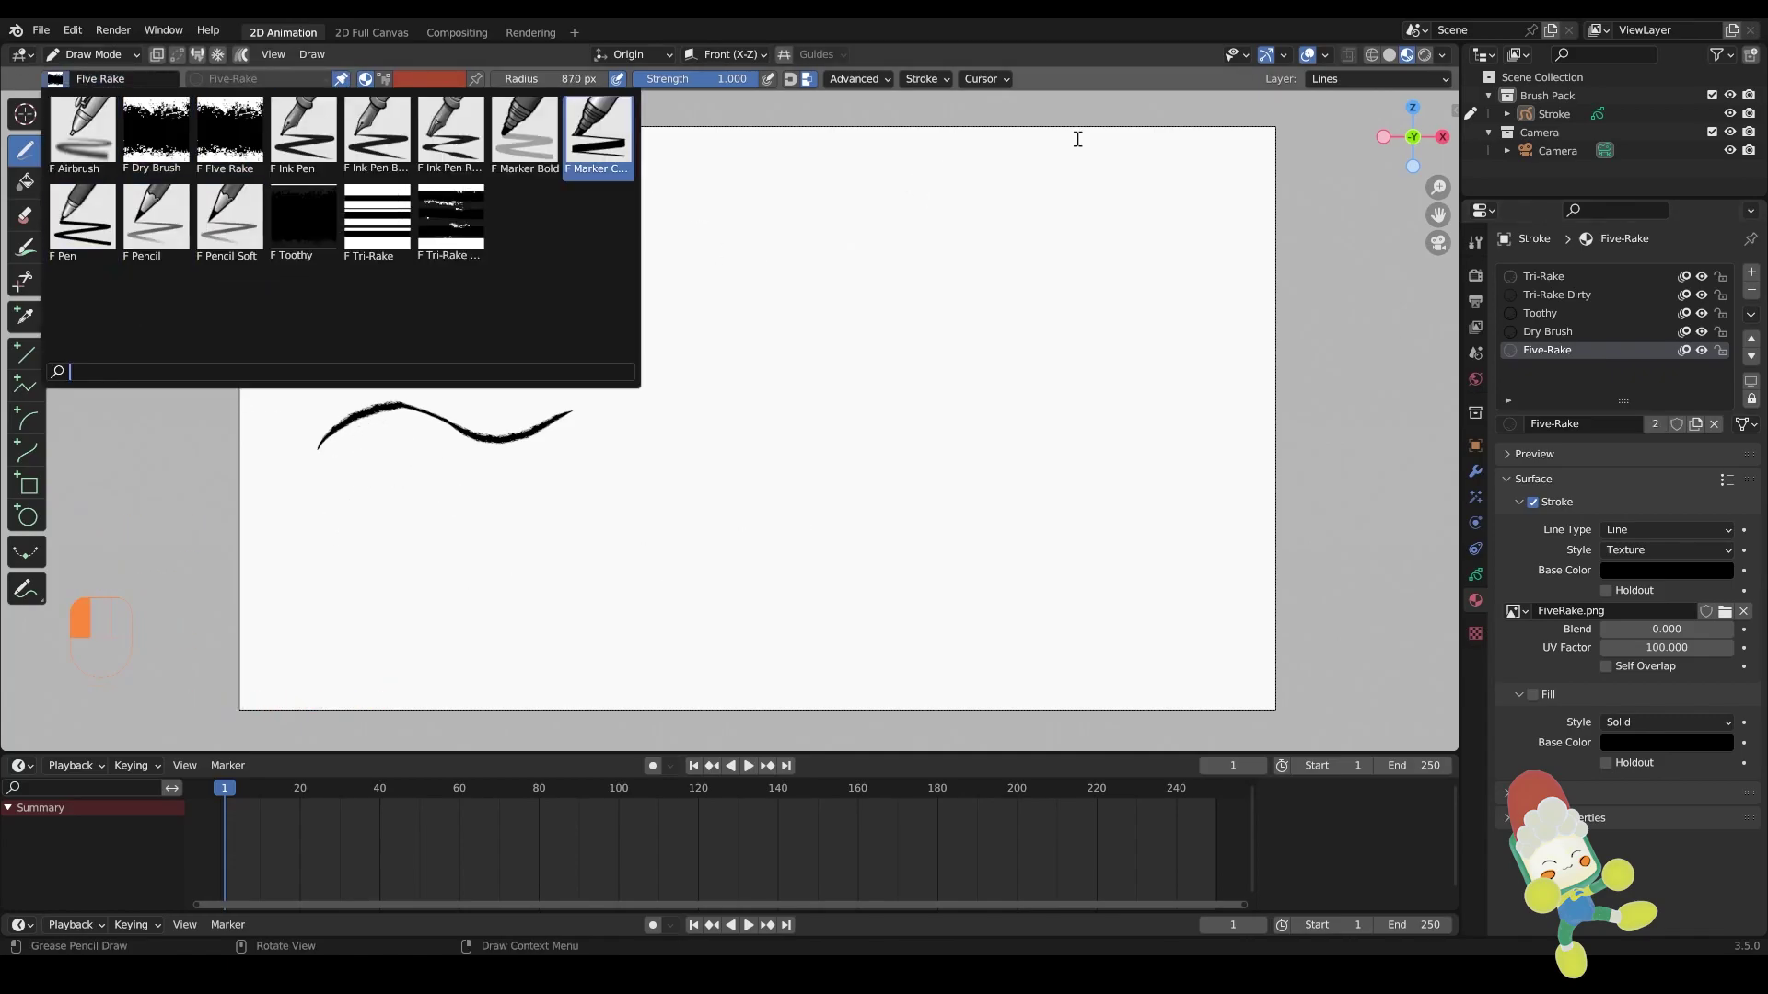
click(282, 67)
click(1475, 242)
scroll(1578, 503, down, 5)
drag(714, 450, 1206, 436)
drag(681, 512, 1065, 480)
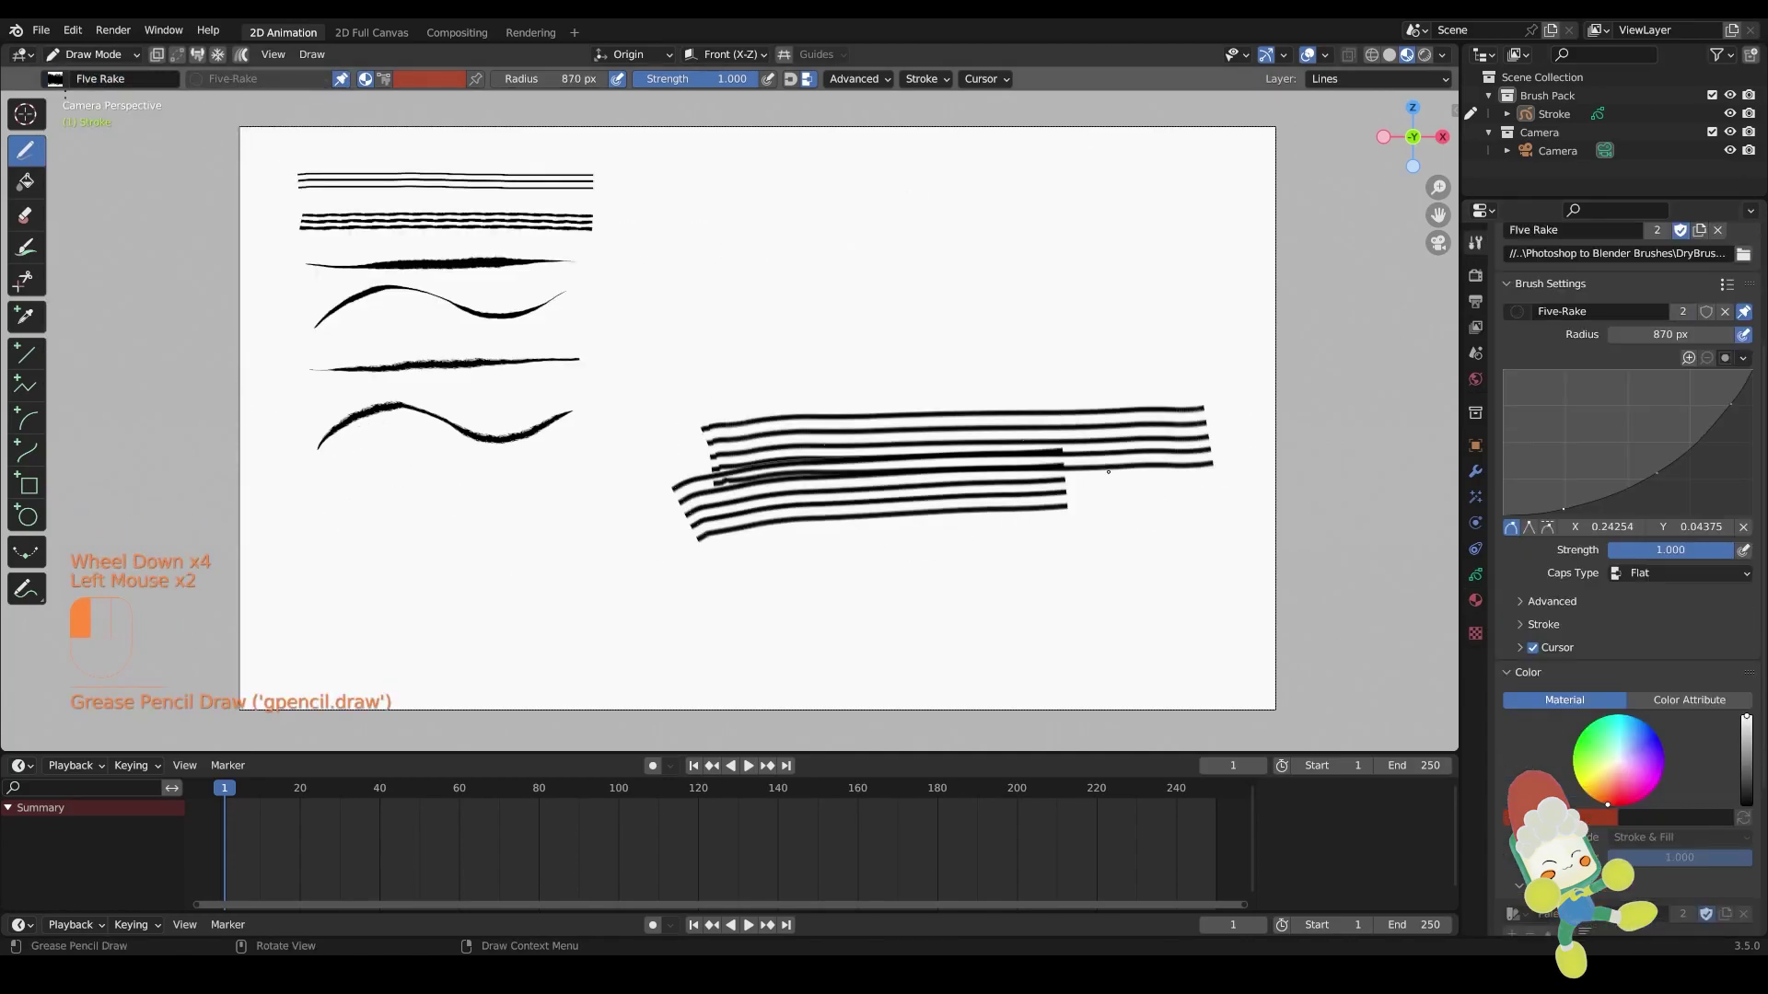
key(ctrl+z)
key(ctrl+z)
drag(907, 517, 454, 522)
key(ctrl+z)
key([)
drag(322, 507, 599, 483)
key(ctrl+z)
Switch to the Pen brush and look over the available brushes
click(56, 78)
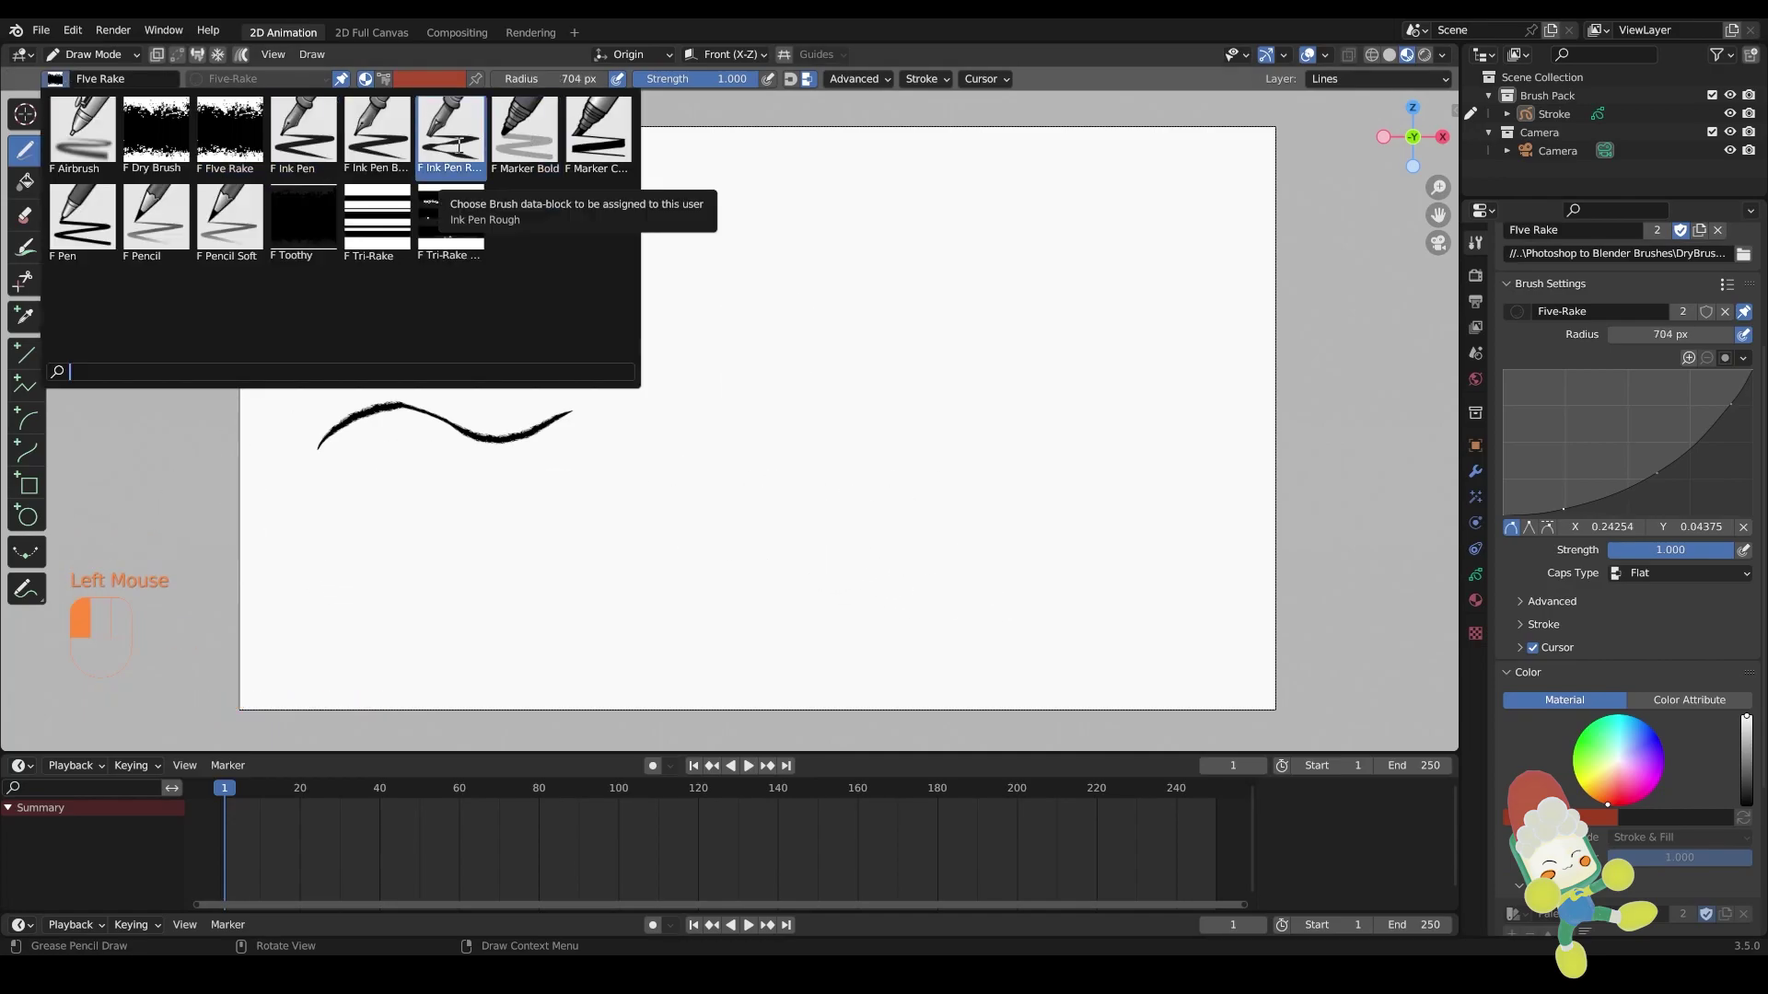
click(82, 224)
click(55, 79)
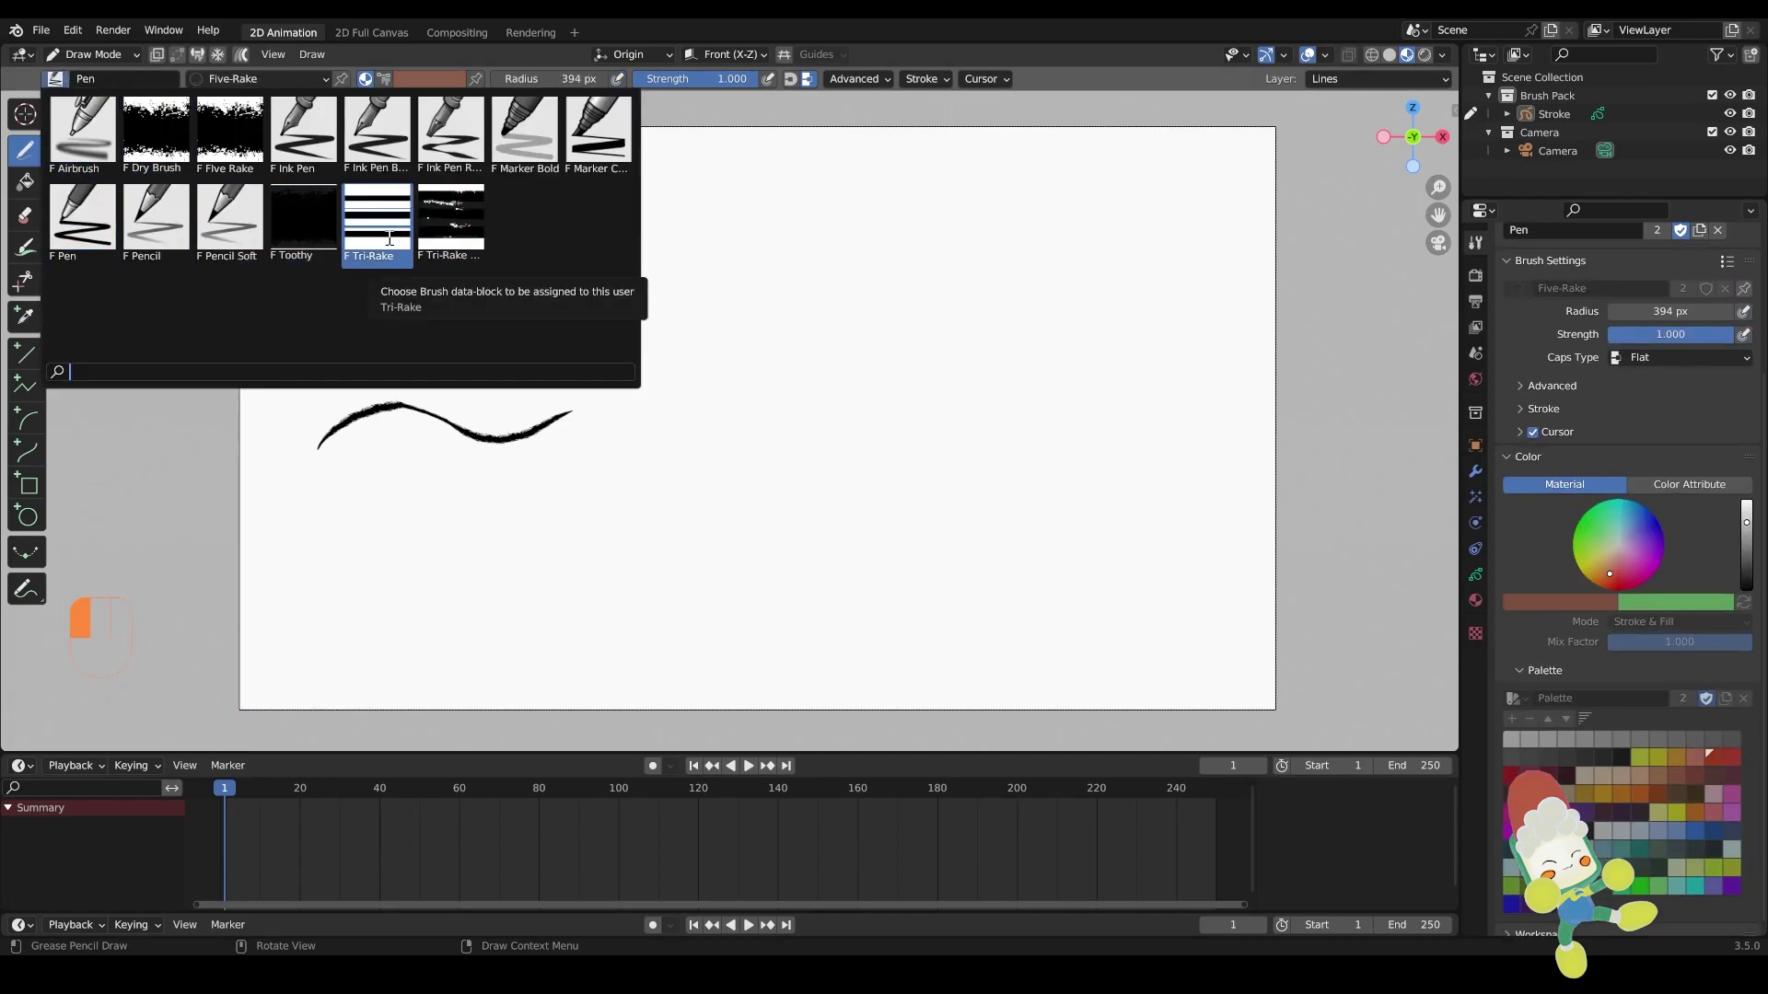
scroll(1621, 460, up, 2)
click(55, 78)
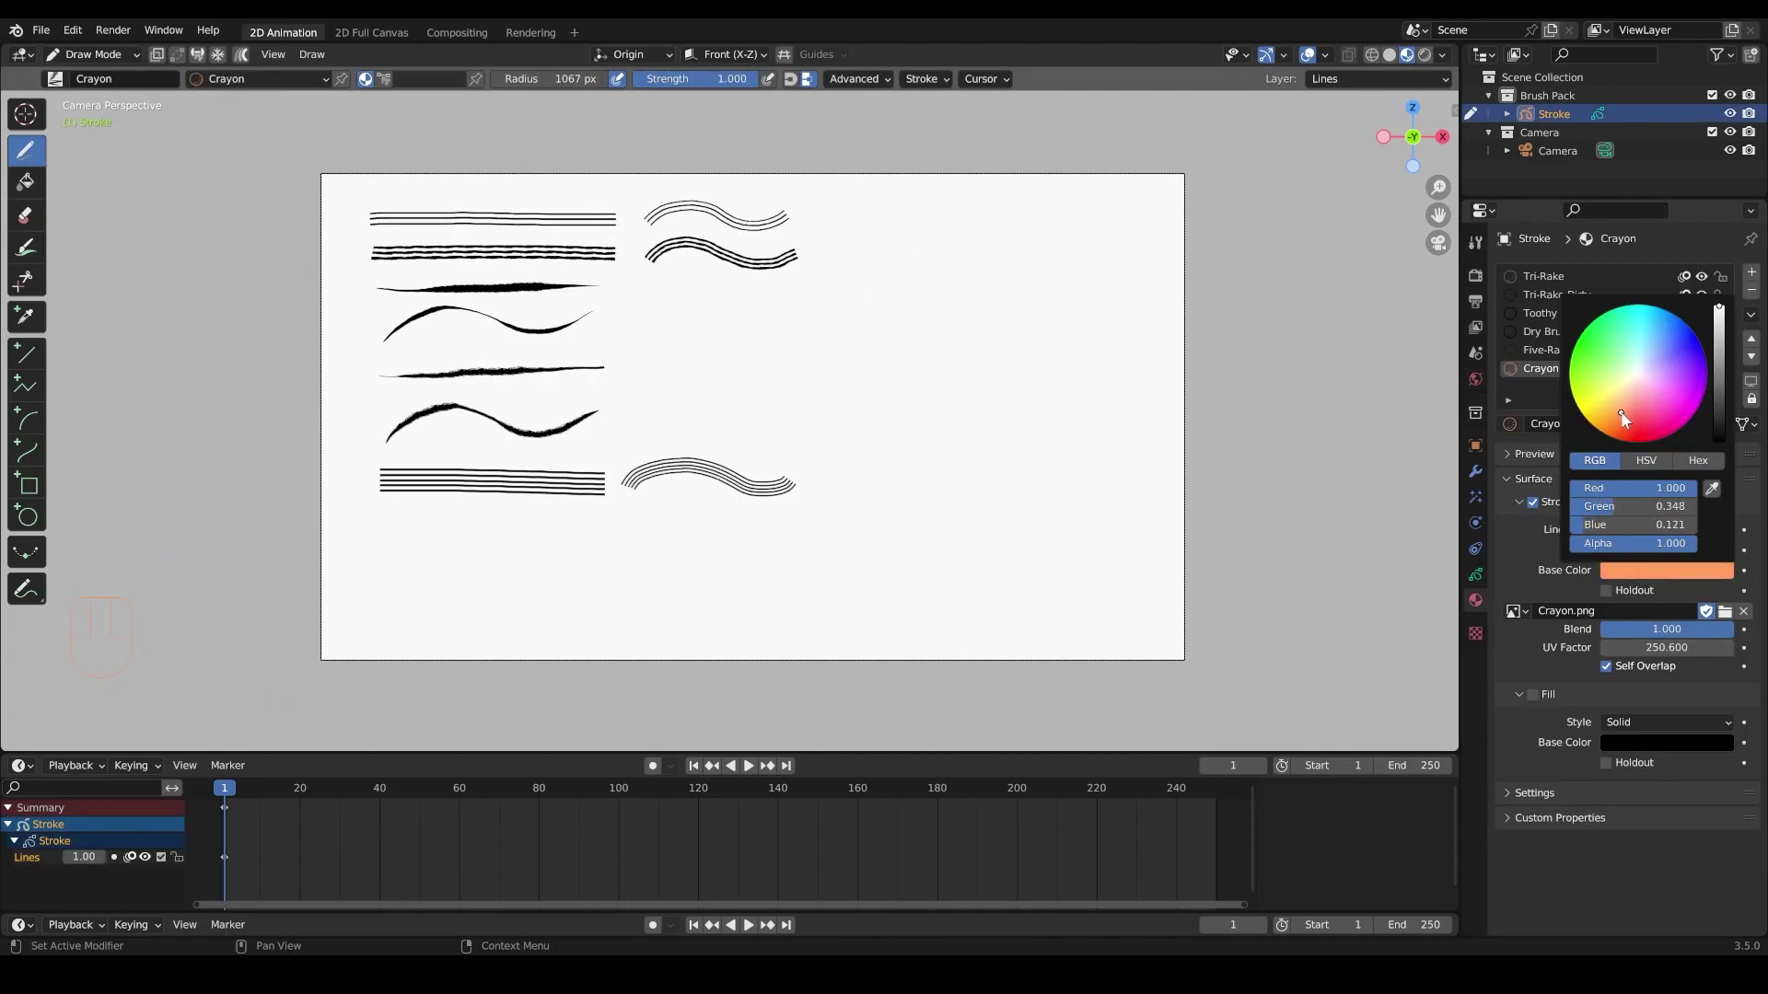
Reduce the Crayon brush's radius while drawing straight test strokes below the rake samples and undoing them
mouse_move(387, 566)
mouse_down()
mouse_move(644, 553)
mouse_move(381, 584)
mouse_move(470, 584)
mouse_move(430, 560)
mouse_move(620, 539)
mouse_move(591, 549)
mouse_up()
key(ctrl+z)
key(ctrl+z)
key(ctrl+z)
key(ctrl+z)
key(bracketleft)
key(bracketleft)
key(bracketleft)
key(bracketleft)
key(bracketleft)
key(ctrl+z)
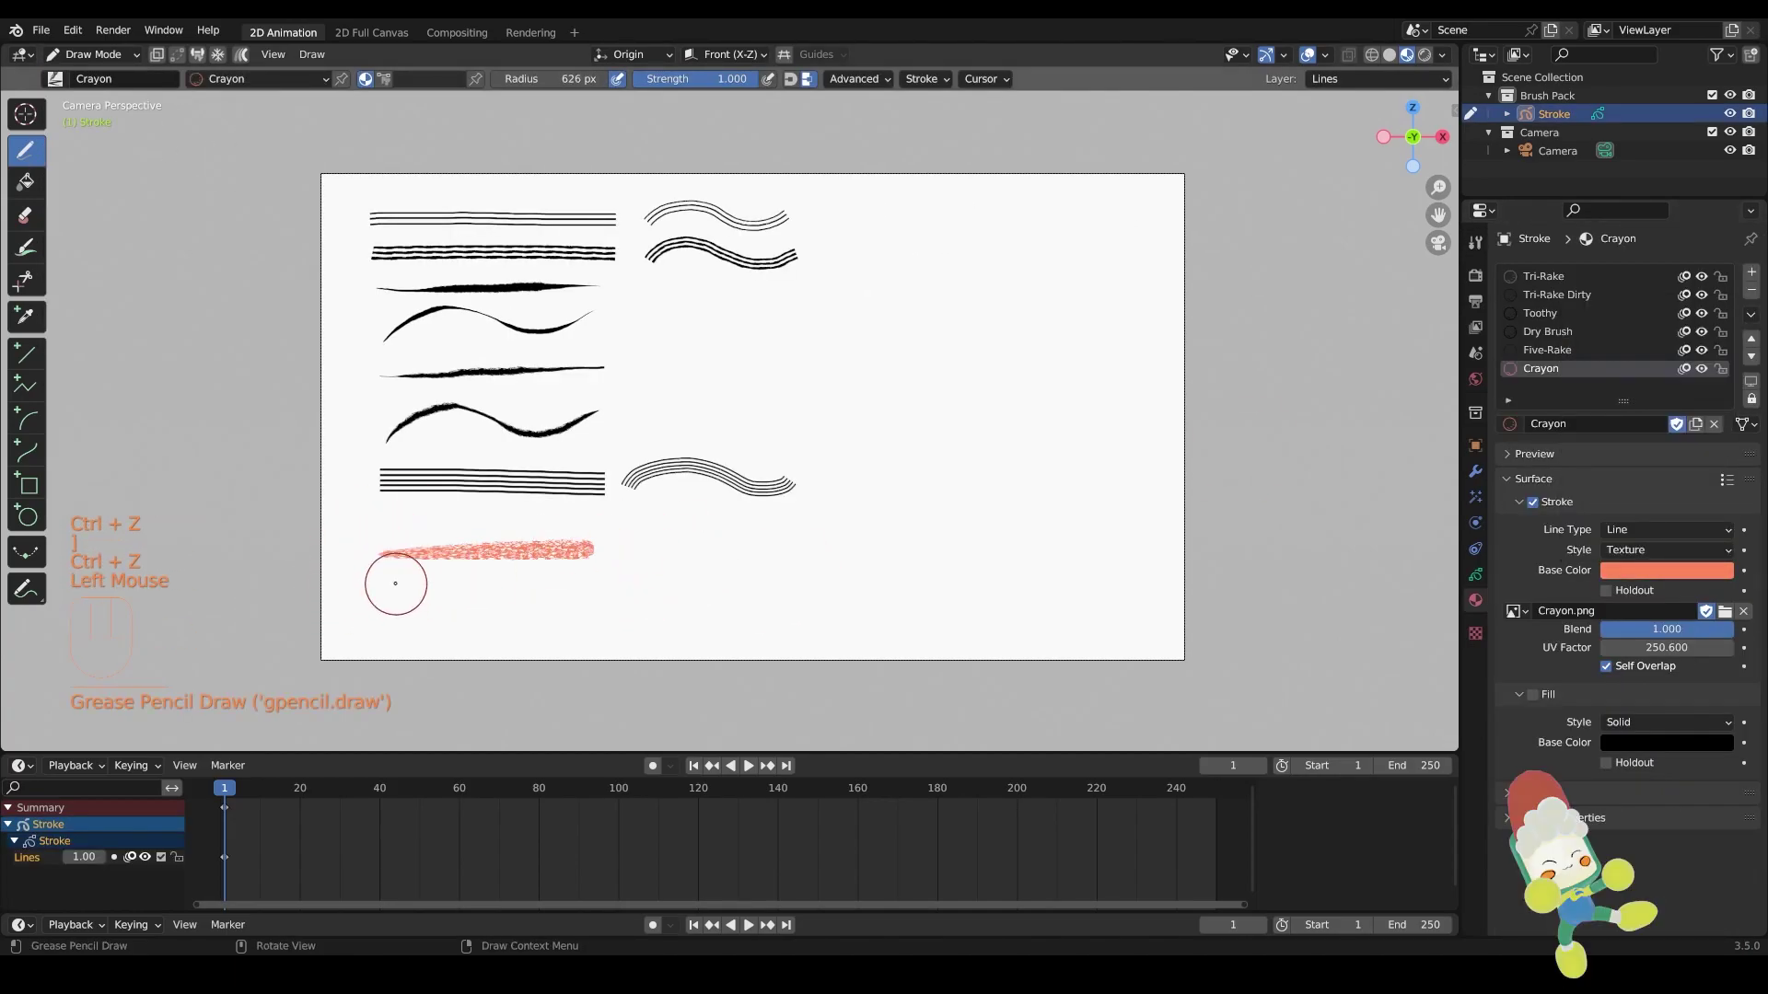
key(ctrl+z)
Shrink the Crayon brush further and draw a straight and a wavy coral sample stroke below the five-line rake samples
key(bracketleft)
key(bracketleft)
key(bracketleft)
key(bracketleft)
drag(371, 540, 608, 537)
drag(404, 578, 558, 587)
Enlarge the Crayon brush's radius and scribble a coral patch beside the straight and wavy crayon strokes
drag(655, 540, 681, 580)
key(bracketright)
key(bracketright)
key(bracketright)
key(bracketright)
key(bracketright)
key(ctrl+z)
key(ctrl+z)
key(ctrl+z)
mouse_move(649, 538)
mouse_down()
mouse_move(661, 607)
mouse_move(734, 572)
mouse_move(669, 545)
mouse_move(687, 534)
mouse_move(764, 561)
mouse_up()
Undo the test scribbles and check the Crayon brush's stroke and advanced settings
key(ctrl+z)
key(ctrl+z)
click(923, 79)
key(ctrl+z)
key(ctrl+z)
key(ctrl+z)
click(858, 79)
key(ctrl+z)
Pin the Crayon material, switch the brush to an orange color attribute and scribble an orange patch overlapping the coral one
click(384, 79)
click(428, 79)
click(442, 241)
click(923, 79)
key(ctrl+z)
click(341, 79)
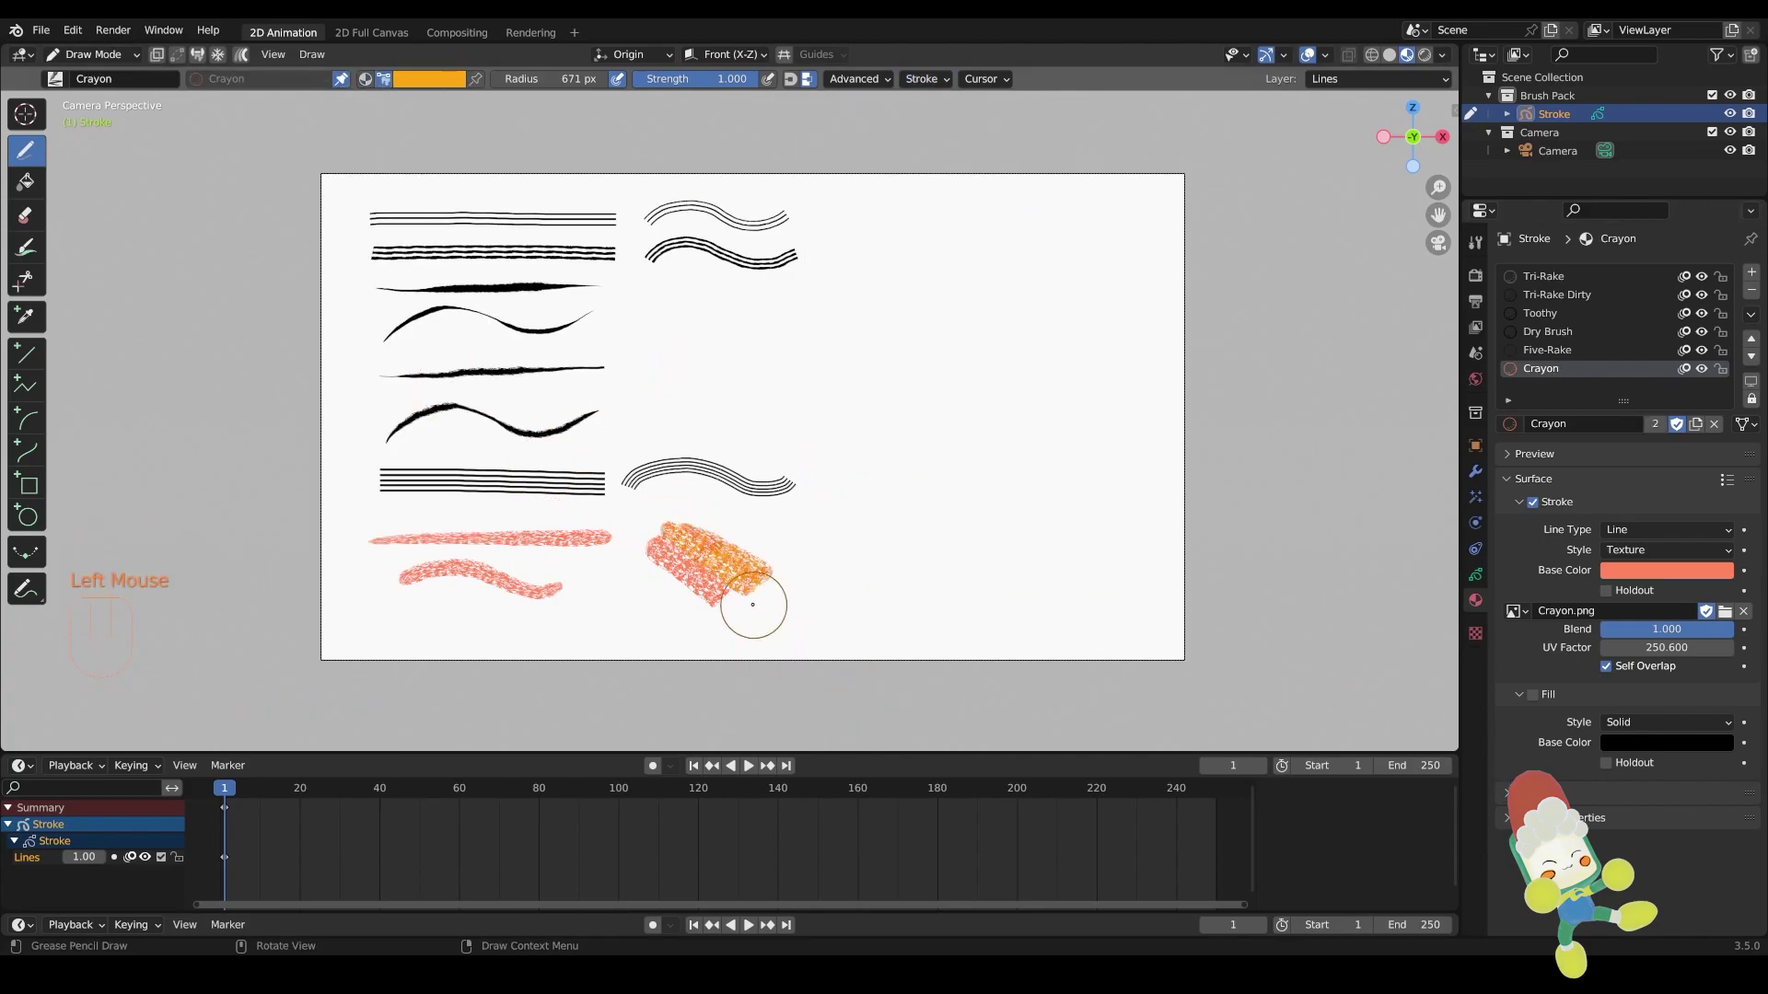
click(699, 600)
key(ctrl+z)
Shift the Crayon material's base color toward red and scribble a magenta patch with a smaller brush beside the orange one
click(1664, 570)
mouse_move(1613, 394)
mouse_down()
mouse_move(1590, 359)
mouse_move(1652, 407)
mouse_move(1629, 416)
mouse_up()
click(407, 79)
click(432, 484)
key(bracketleft)
key(ctrl+z)
mouse_move(686, 532)
mouse_down()
mouse_move(778, 575)
mouse_move(769, 548)
mouse_up()
key(bracketleft)
key(ctrl+z)
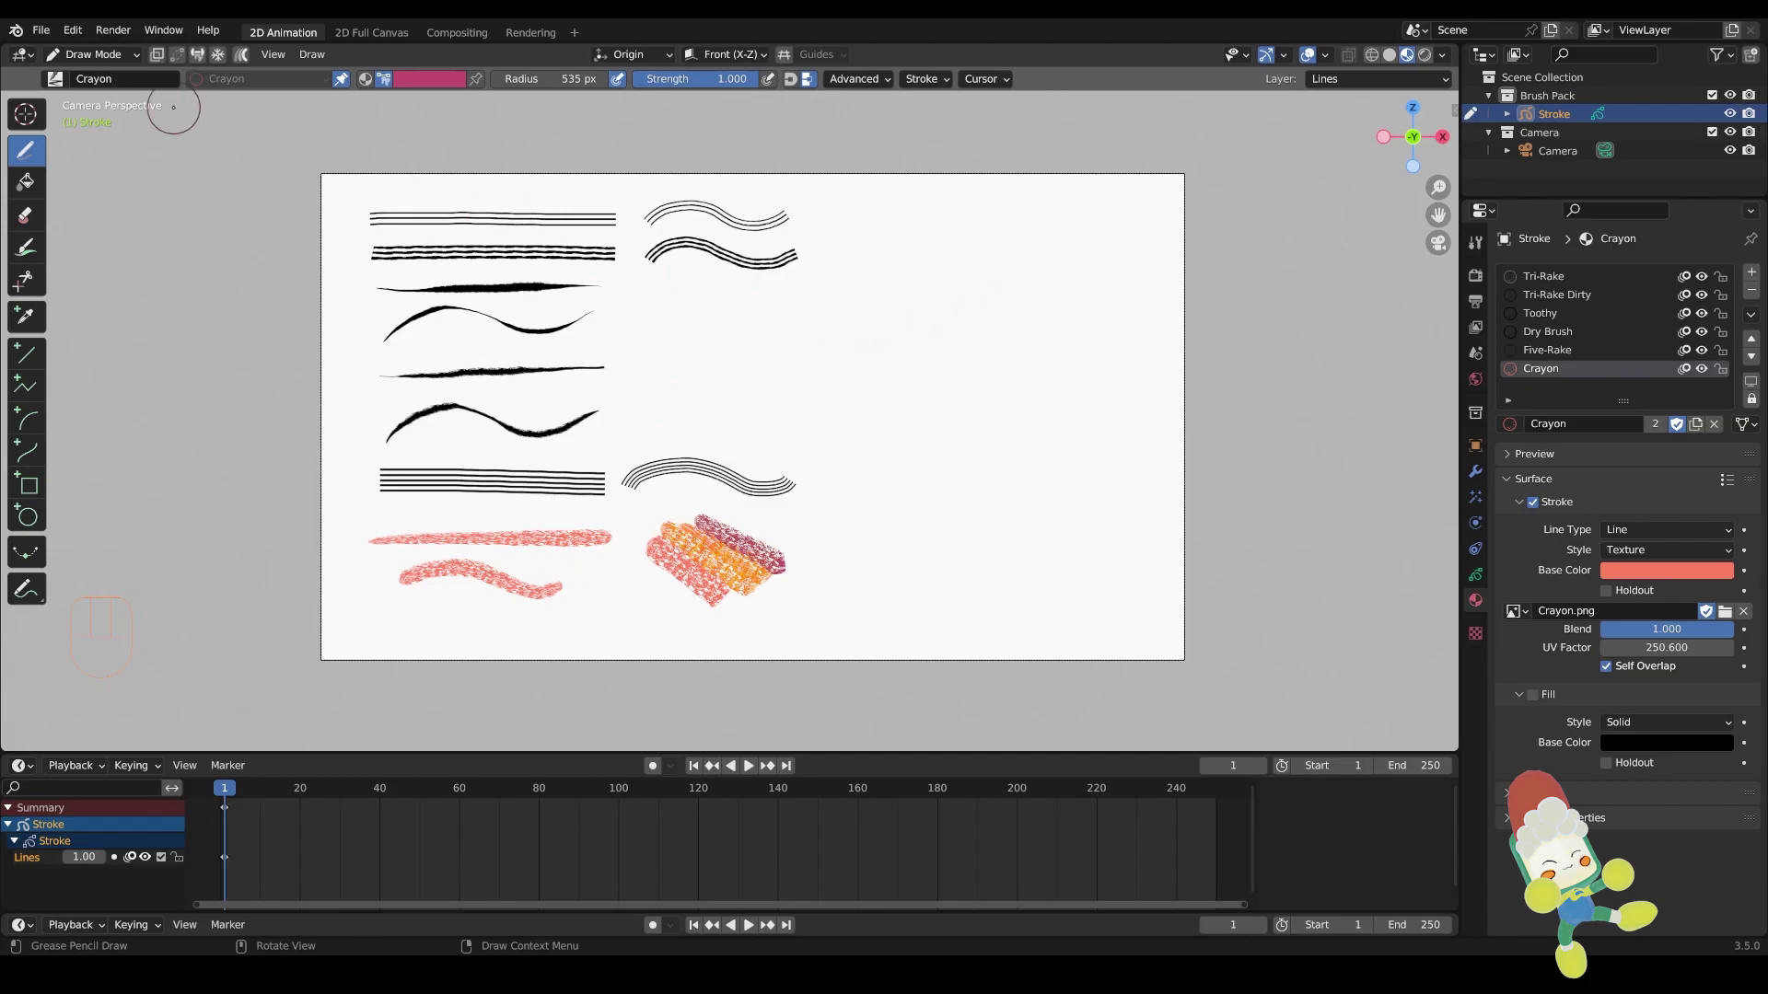
Enable a custom icon for the Crayon brush, load the Crayon texture image for it and check it among the brushes
click(92, 55)
click(1474, 242)
click(1743, 325)
click(1742, 439)
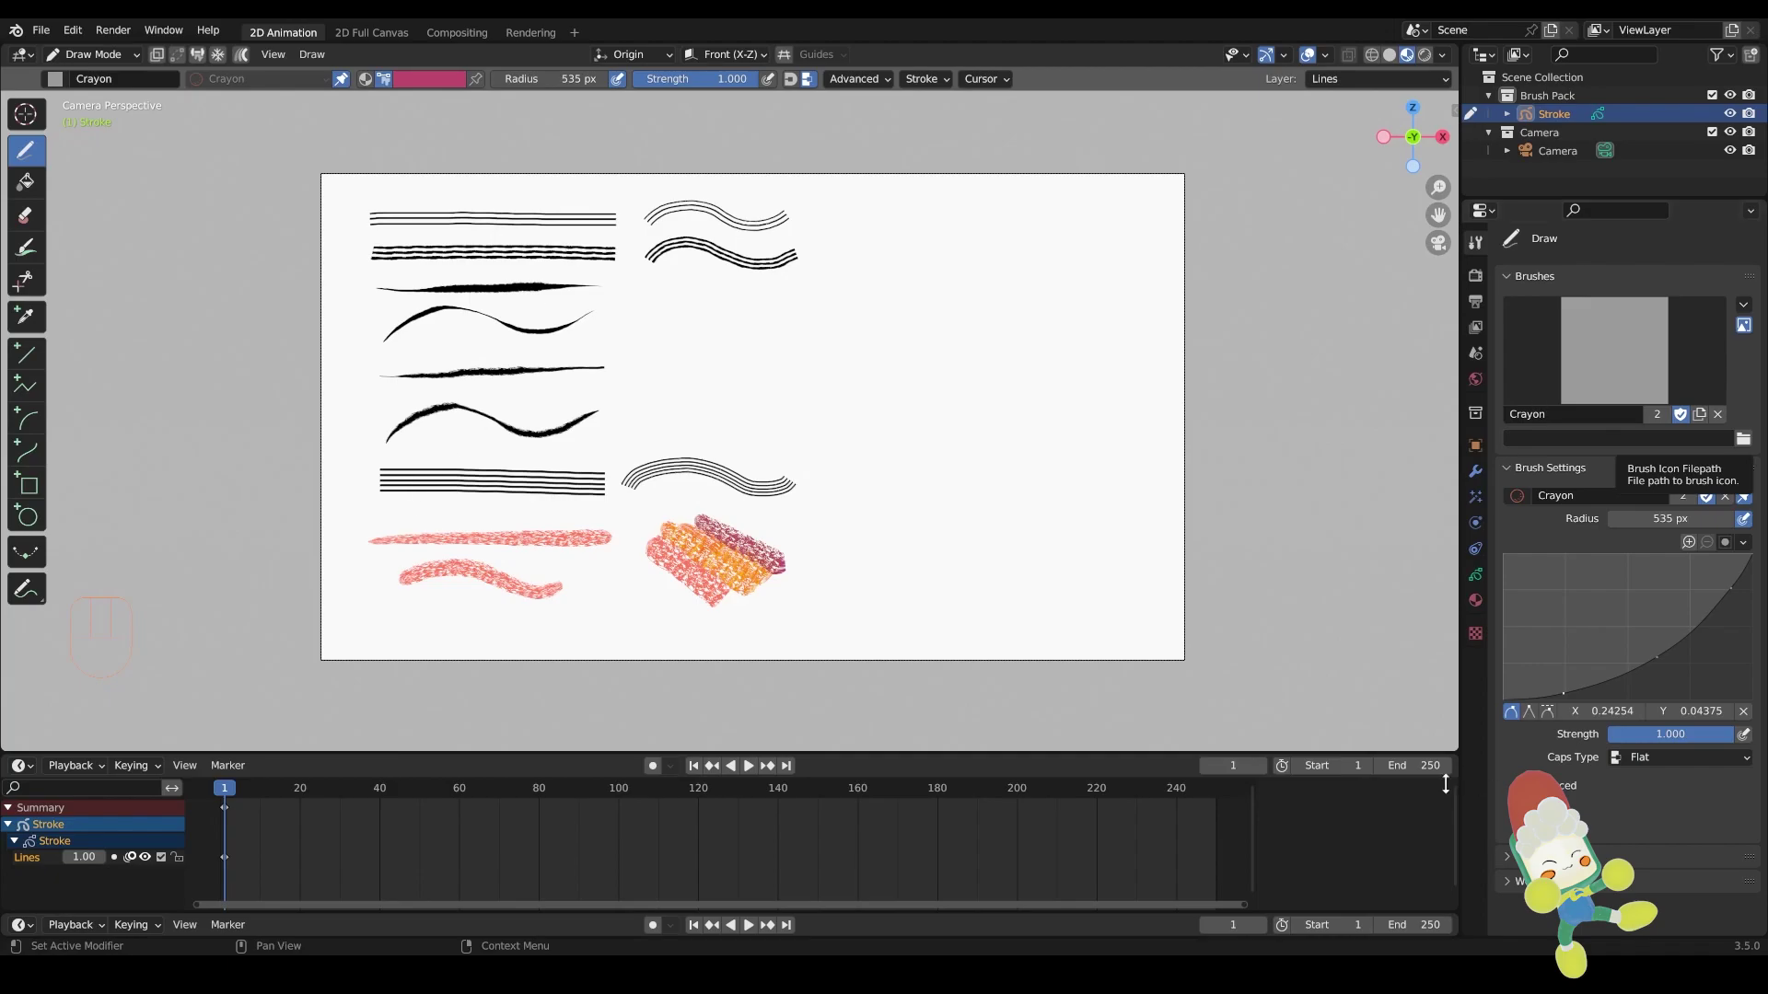
click(56, 78)
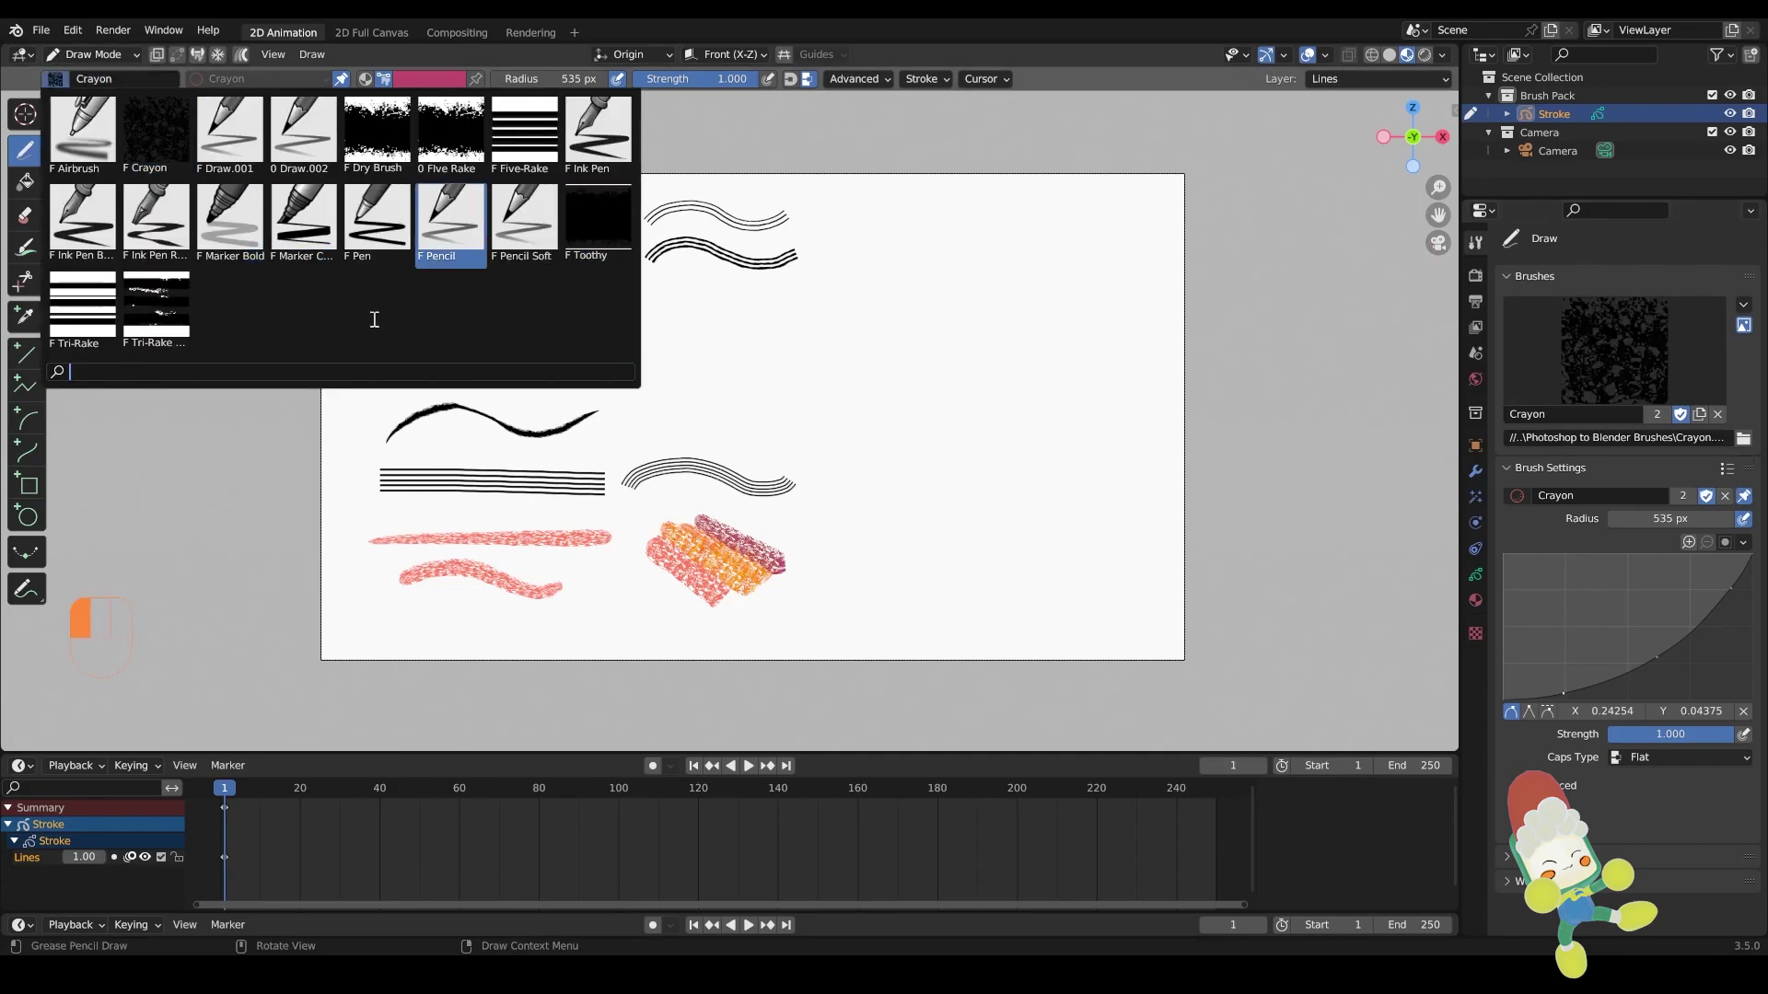
click(1072, 439)
Return to the camera view and display the viewport's View Lock settings
scroll(427, 389, down, 1)
scroll(516, 392, up, 1)
key(KP_0)
key(KP_0)
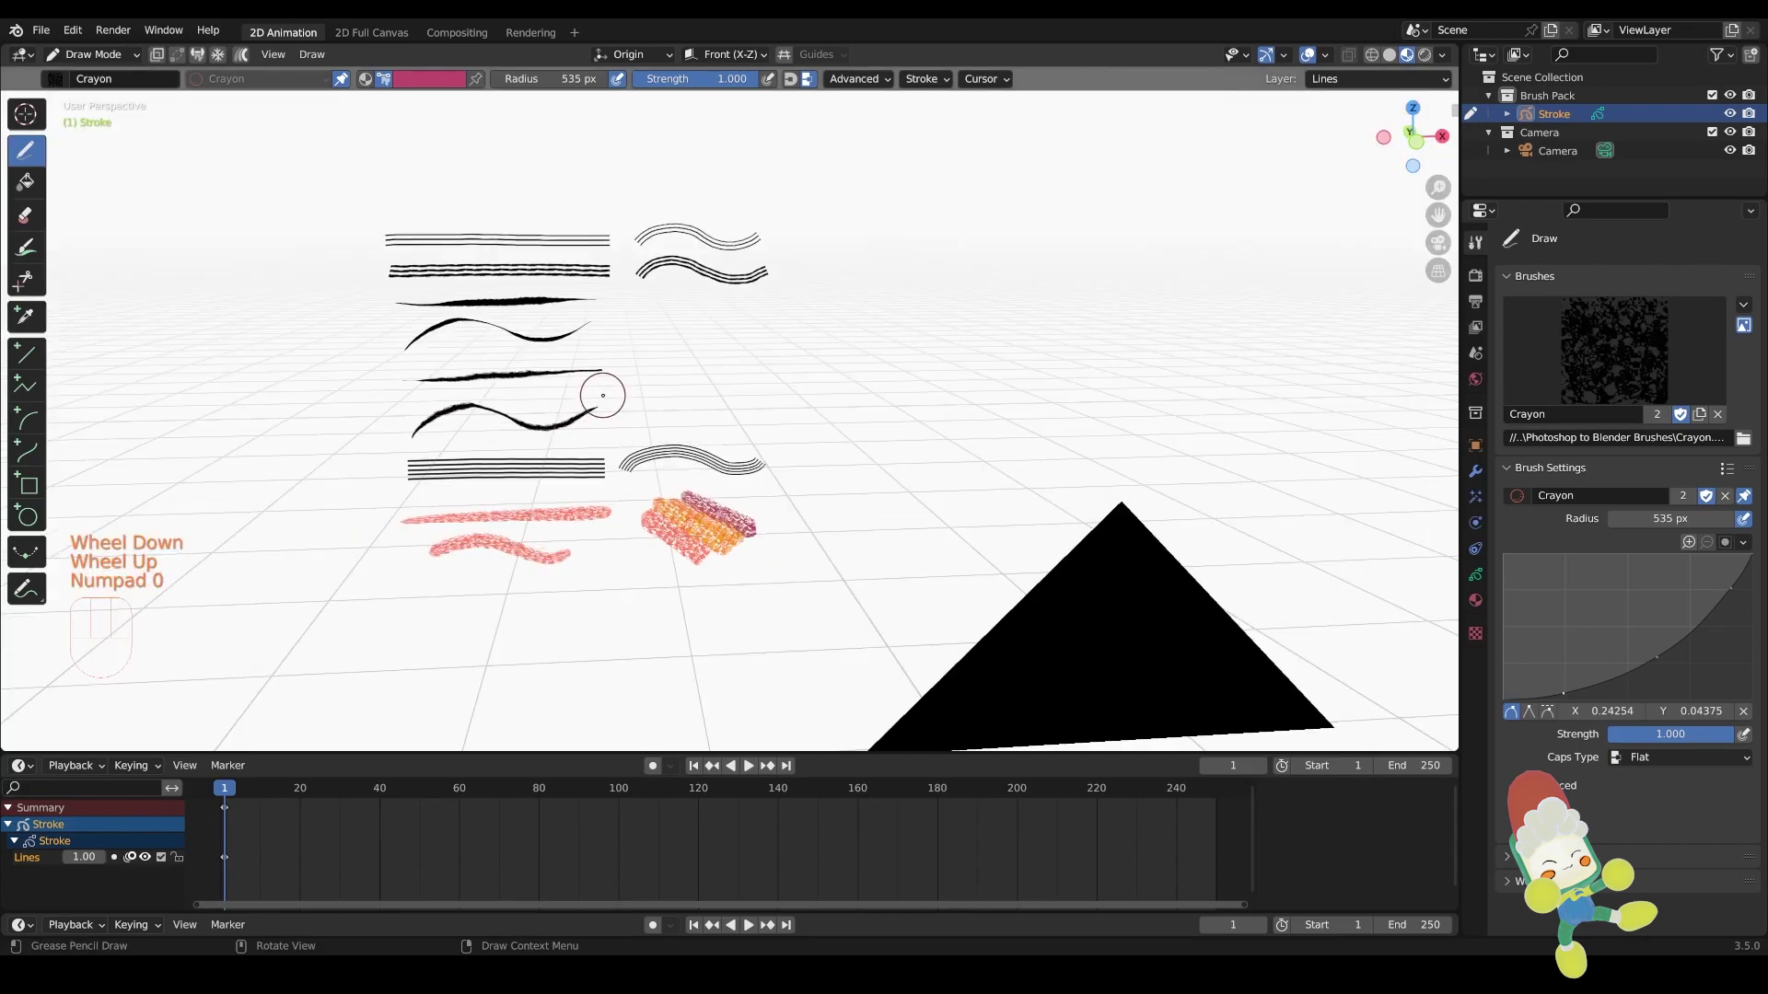
click(1453, 110)
click(1448, 113)
click(1448, 152)
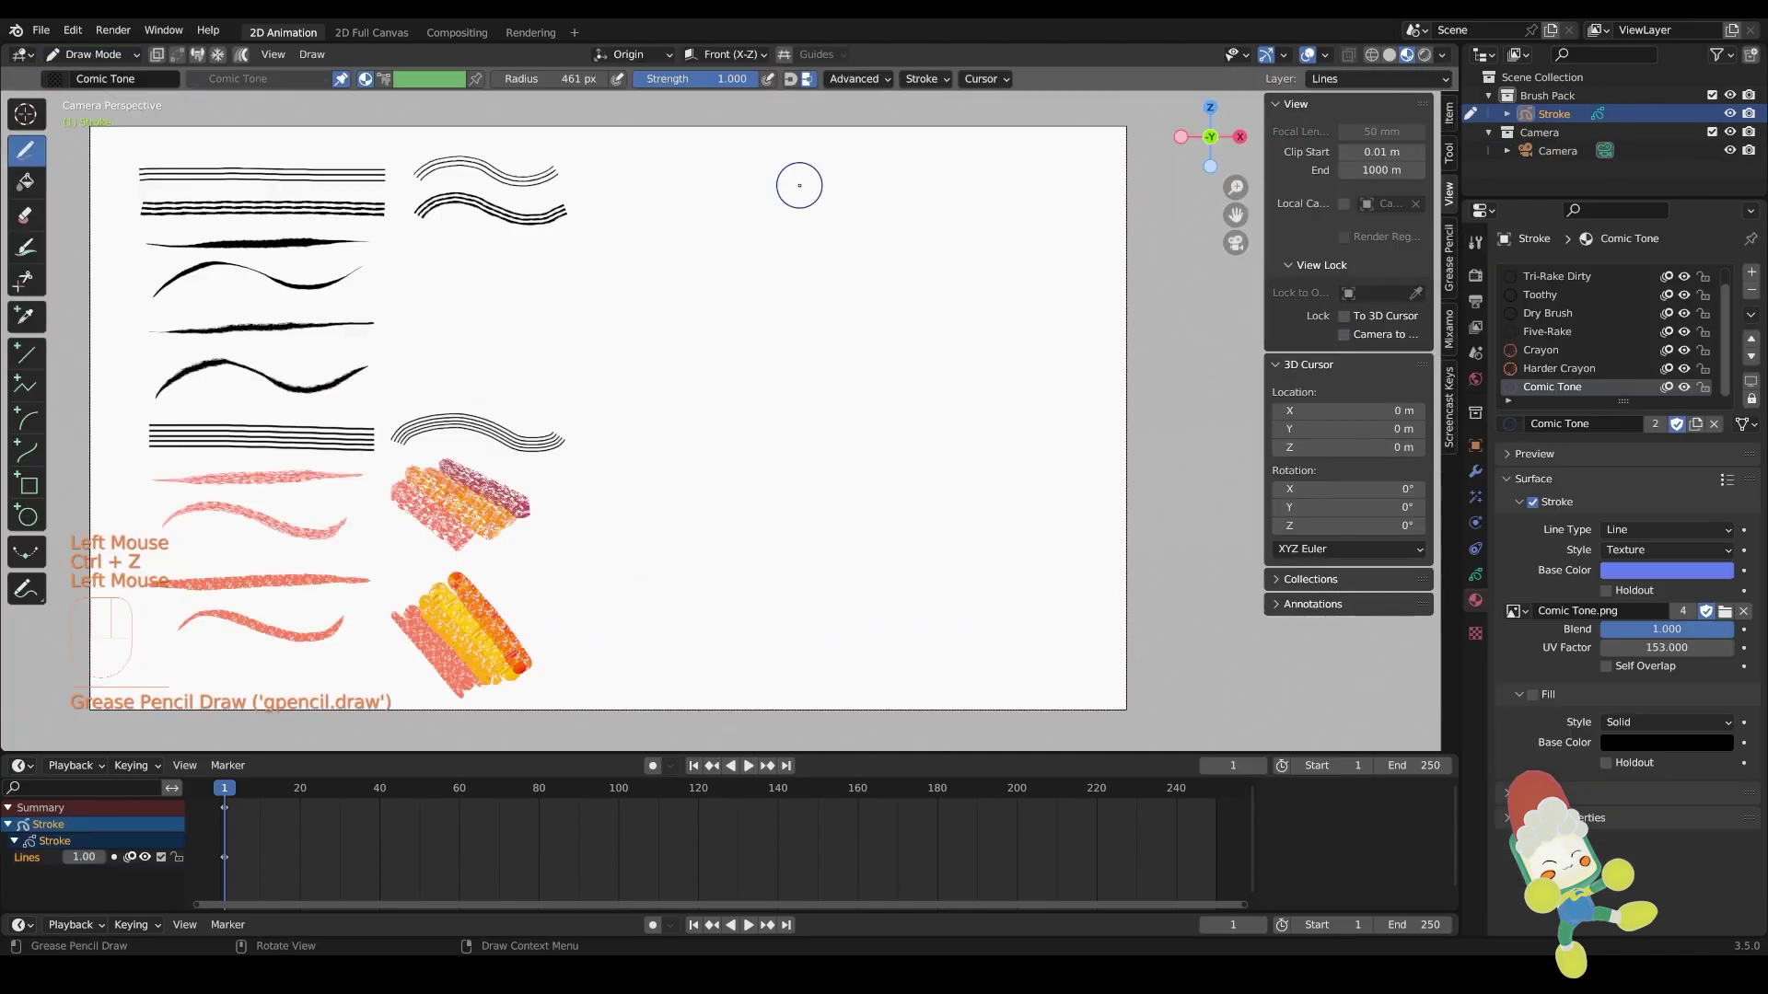
Draw a straight Comic Tone sample stroke beside the rake samples and set the material's UV Factor to 221.6
drag(624, 189, 944, 189)
key(ctrl+z)
drag(607, 189, 871, 189)
mouse_move(1657, 647)
mouse_down()
mouse_move(1721, 647)
mouse_move(1700, 647)
mouse_up()
Draw further Comic Tone test strokes below the first sample and undo each of them
drag(615, 271, 863, 272)
key(ctrl+z)
key(ctrl+z)
drag(573, 283, 847, 269)
key(ctrl+z)
key(ctrl+z)
key(ctrl+z)
mouse_move(612, 243)
mouse_down()
mouse_move(1008, 232)
mouse_move(861, 258)
mouse_up()
key(ctrl+z)
drag(571, 305, 920, 249)
key(ctrl+z)
drag(599, 249, 911, 295)
key(ctrl+z)
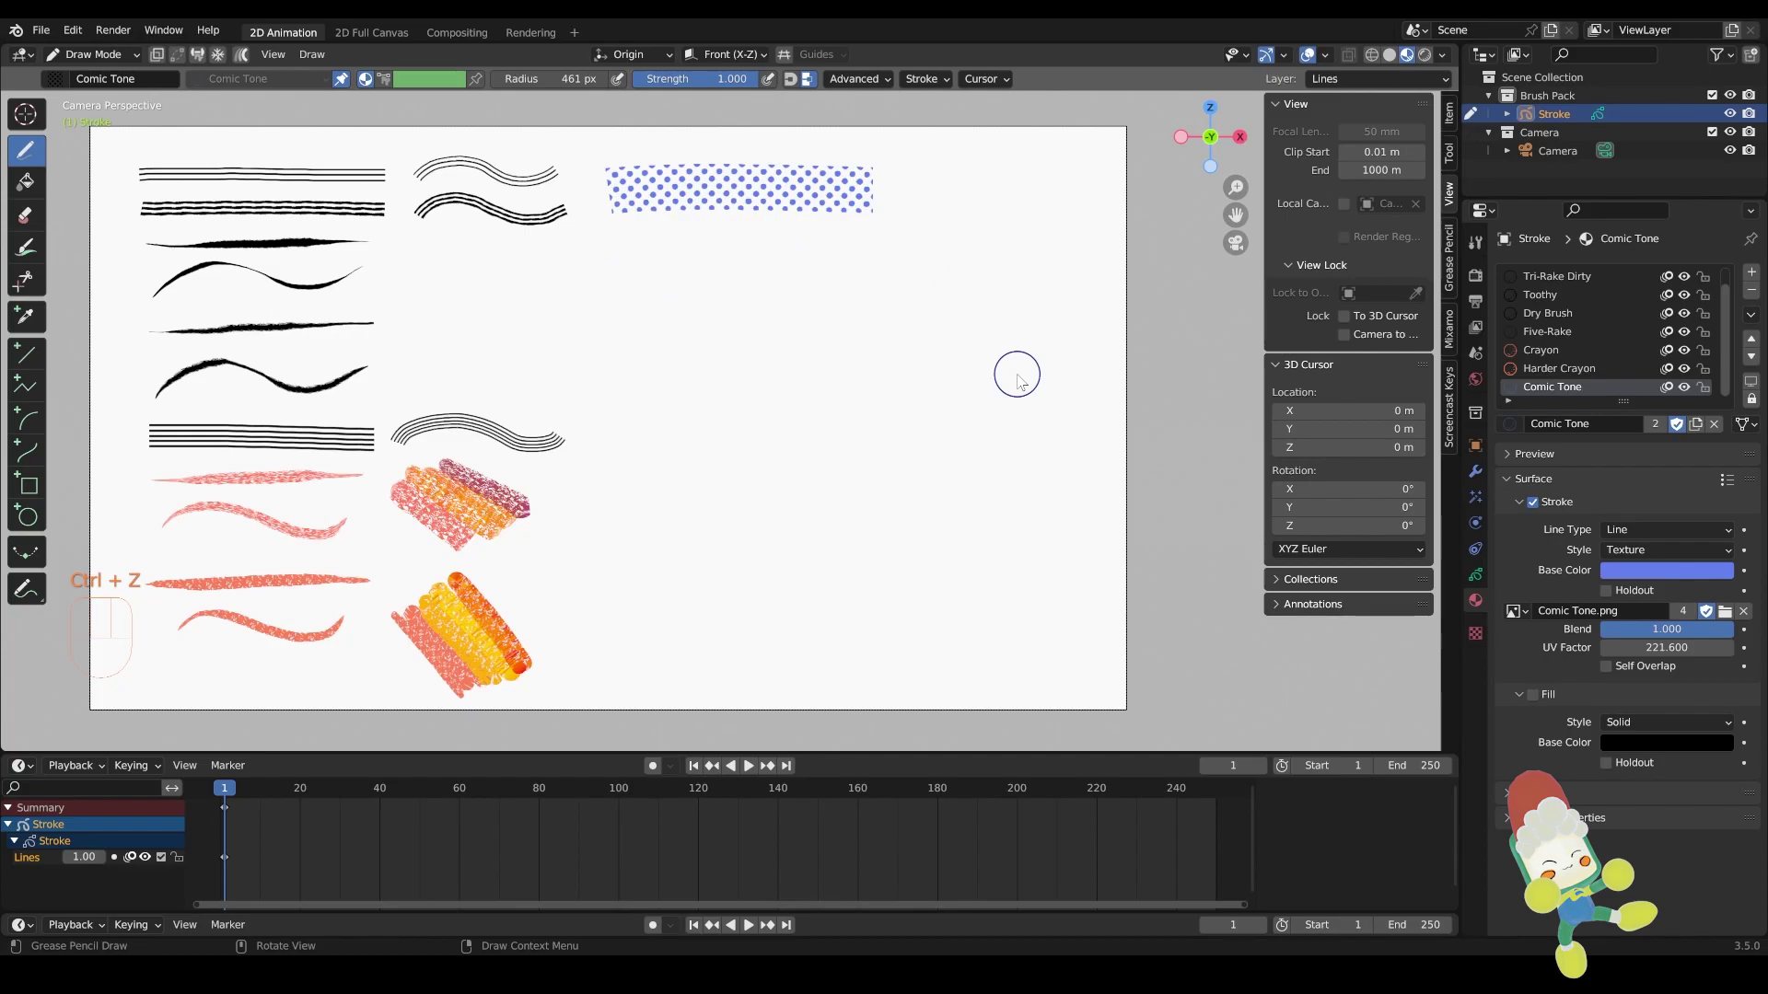
Enable the Comic Tone material's fill and turn off its stroke
click(1611, 723)
click(1532, 695)
click(1533, 503)
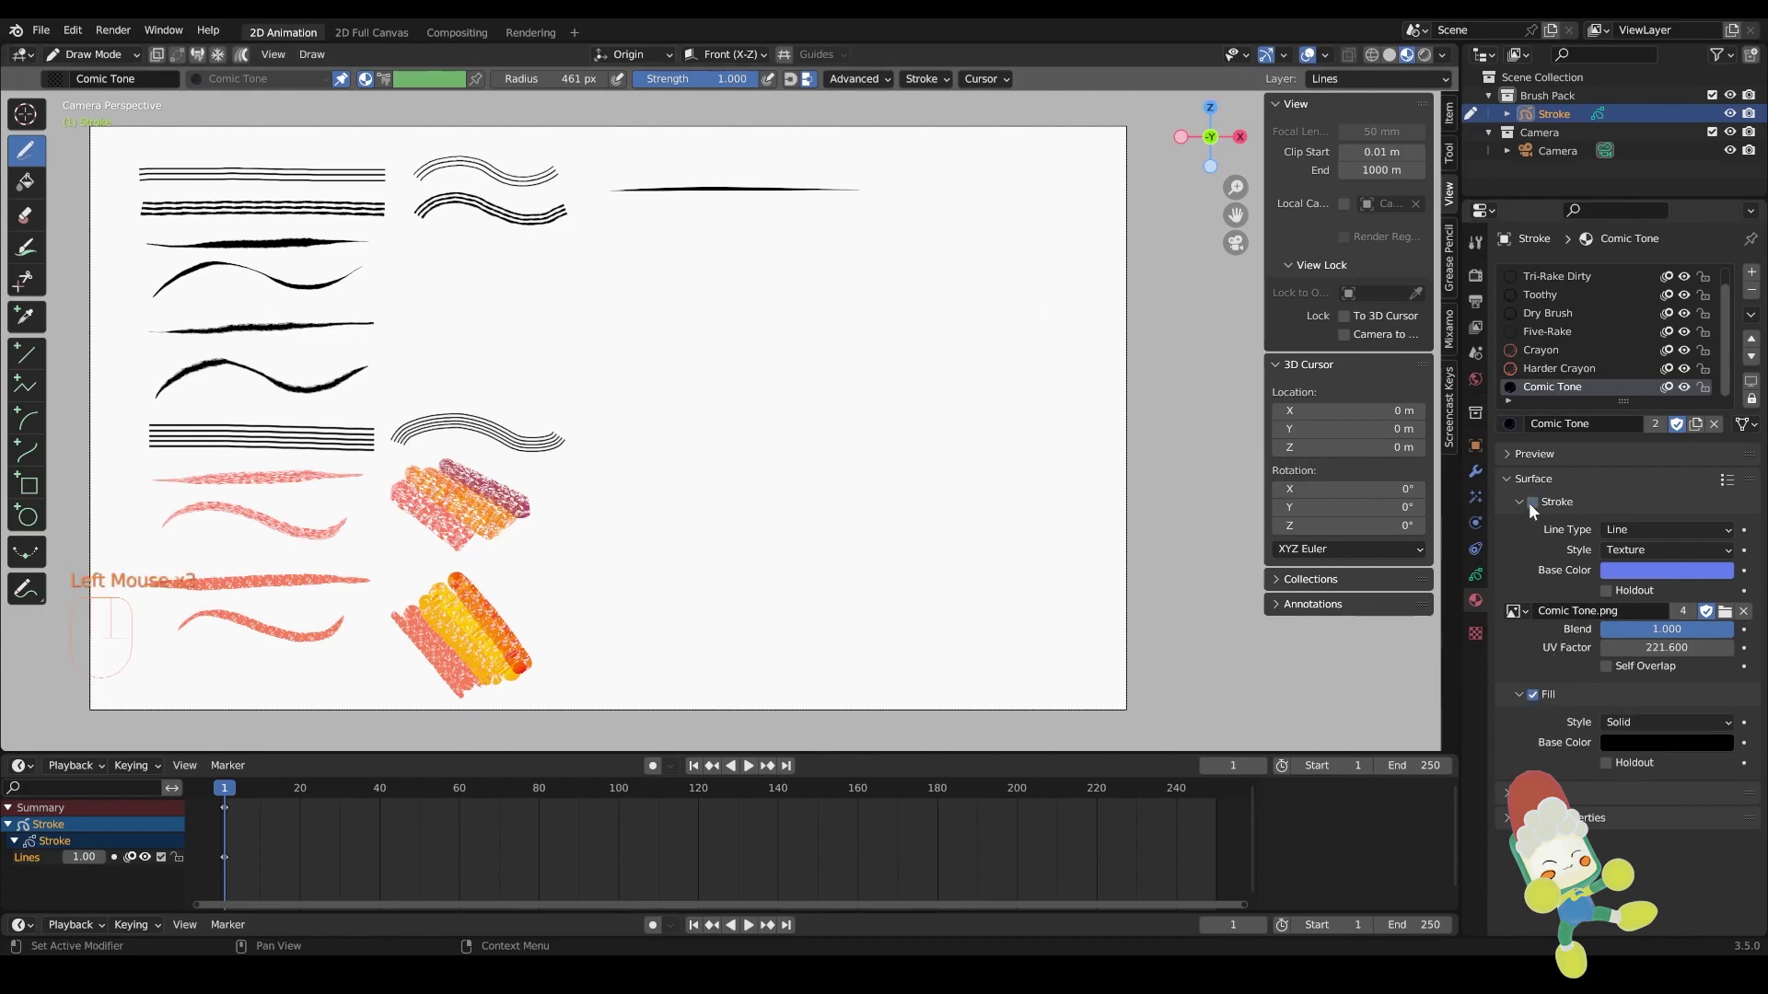
Set the fill style to Texture with Holdout enabled and load Comic Tone.png as the fill image
click(1620, 723)
click(1621, 784)
click(1616, 763)
click(1619, 781)
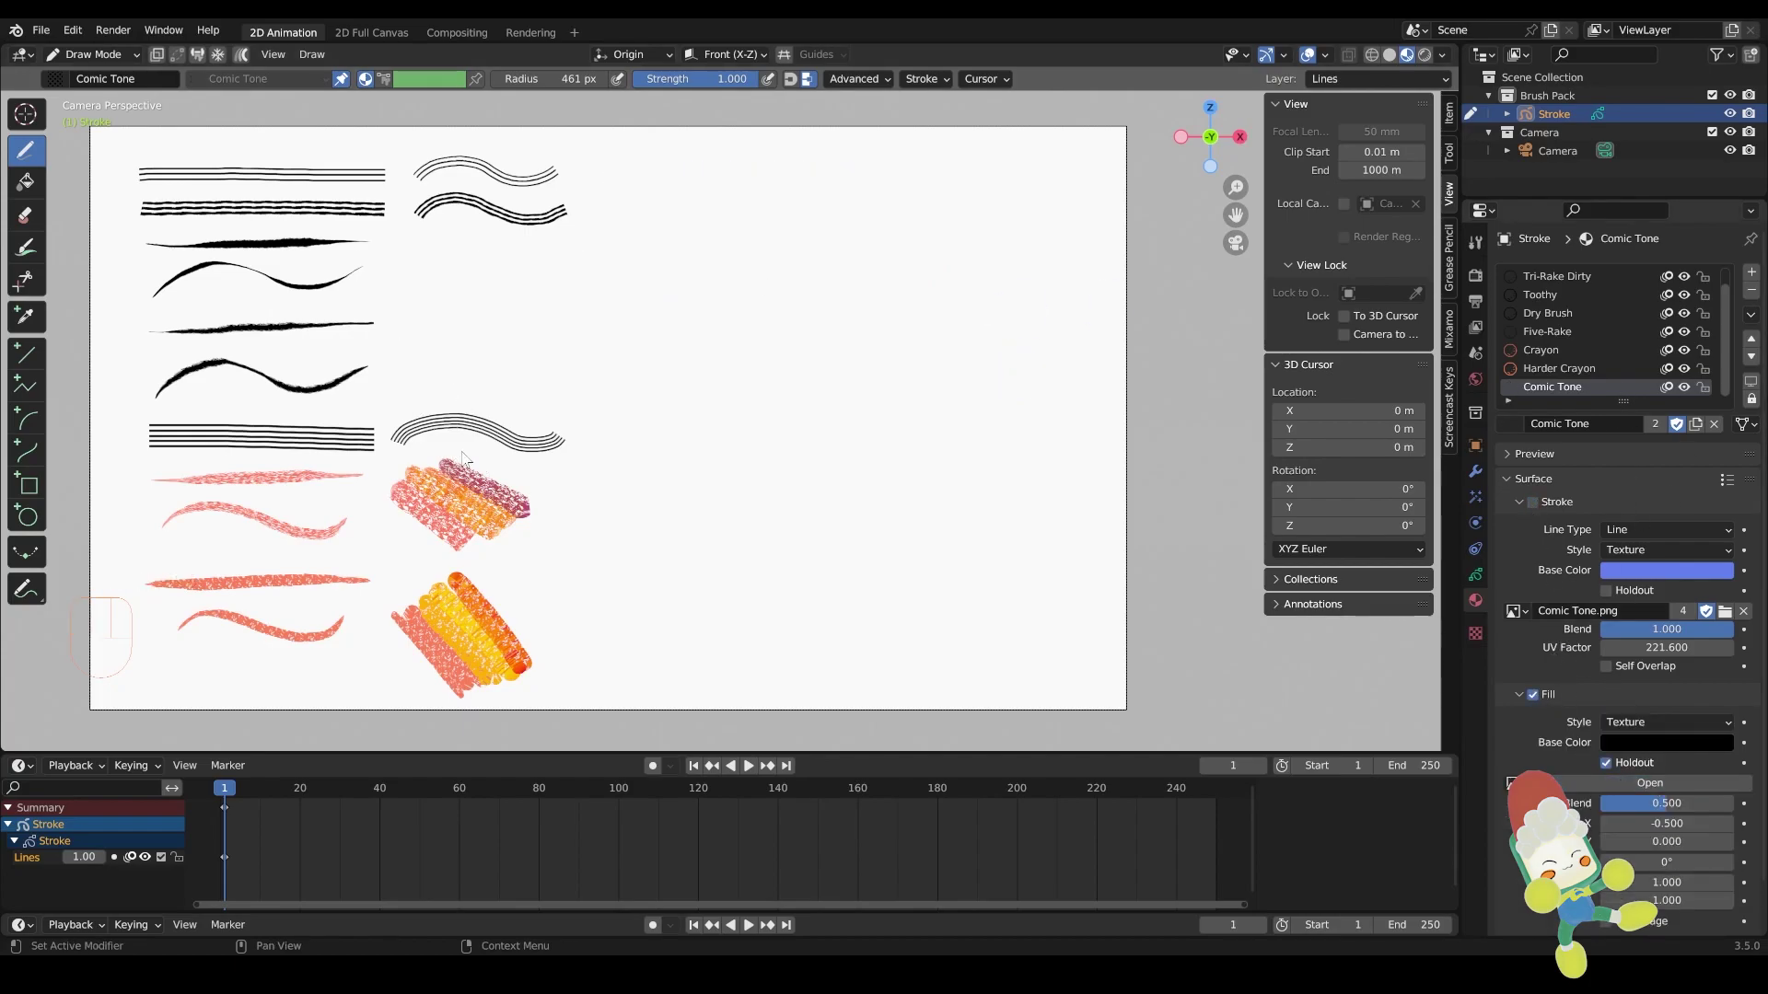
scroll(721, 403, down, 3)
scroll(721, 402, up, 2)
scroll(1666, 769, down, 5)
click(698, 399)
key(ctrl+z)
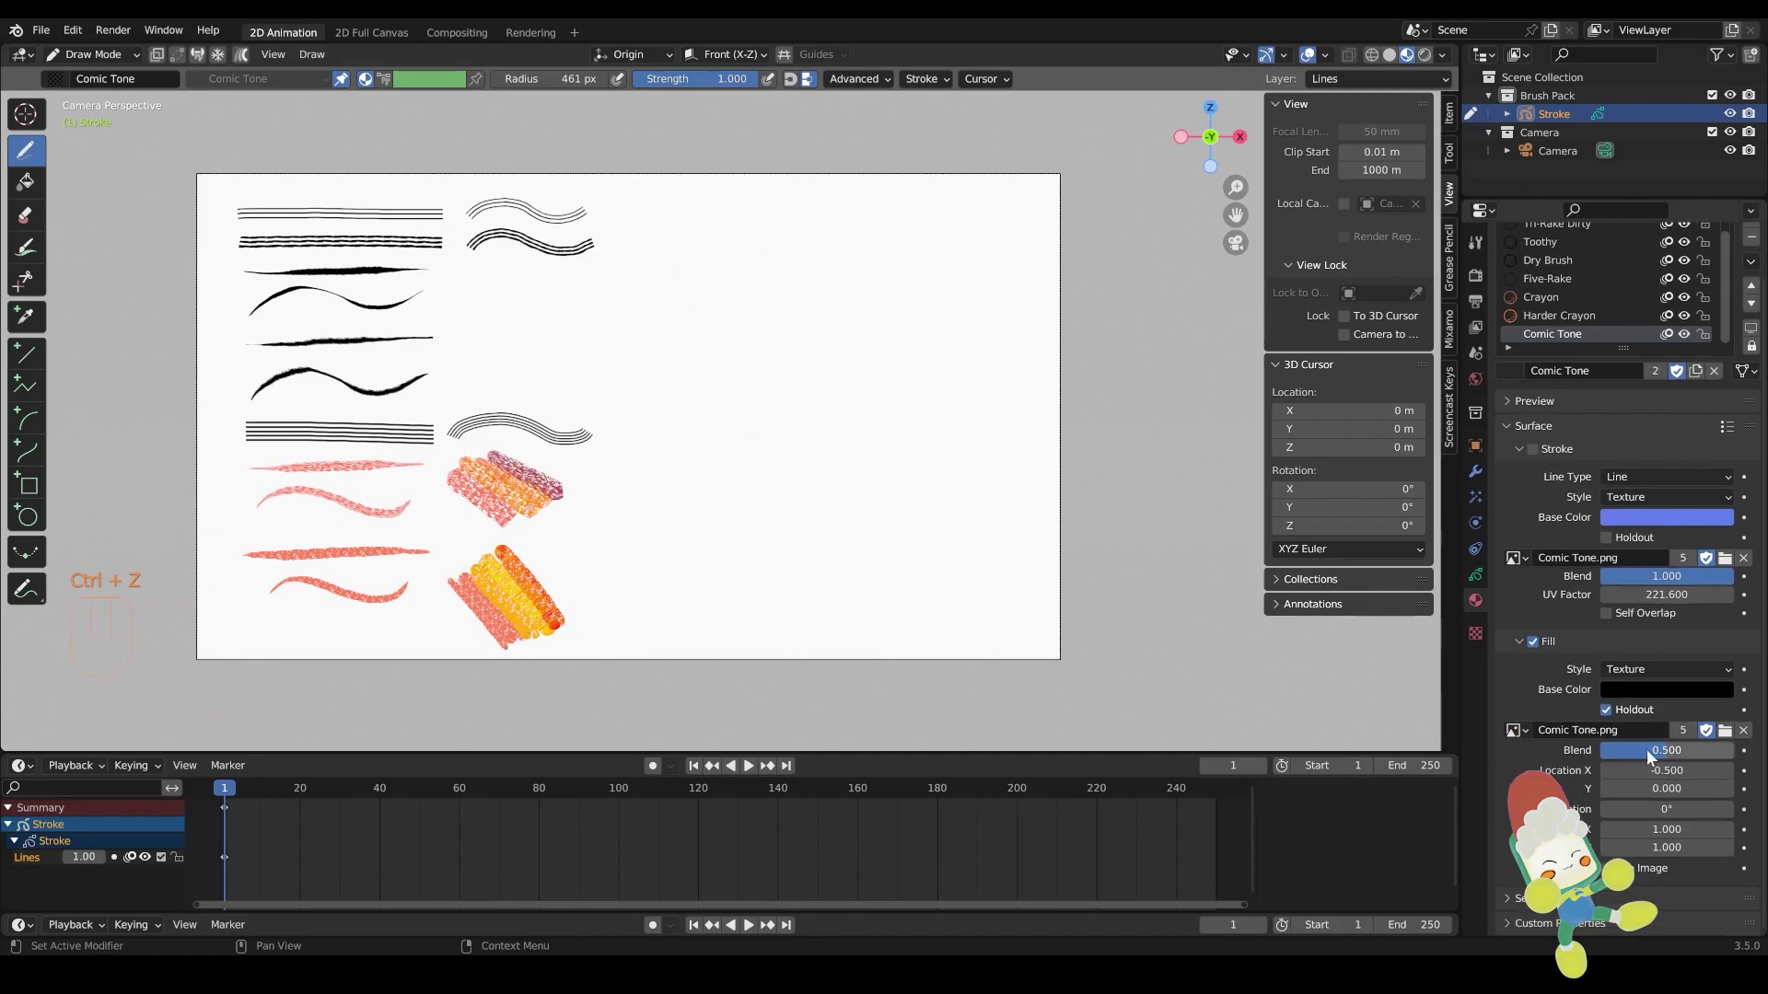
Set the fill texture's blend to 1.000 and test it with looping strokes while the material's stroke is enabled, undoing them
click(1532, 449)
key(ctrl+z)
key(ctrl+z)
drag(629, 226, 847, 226)
drag(948, 308, 819, 439)
drag(819, 439, 962, 350)
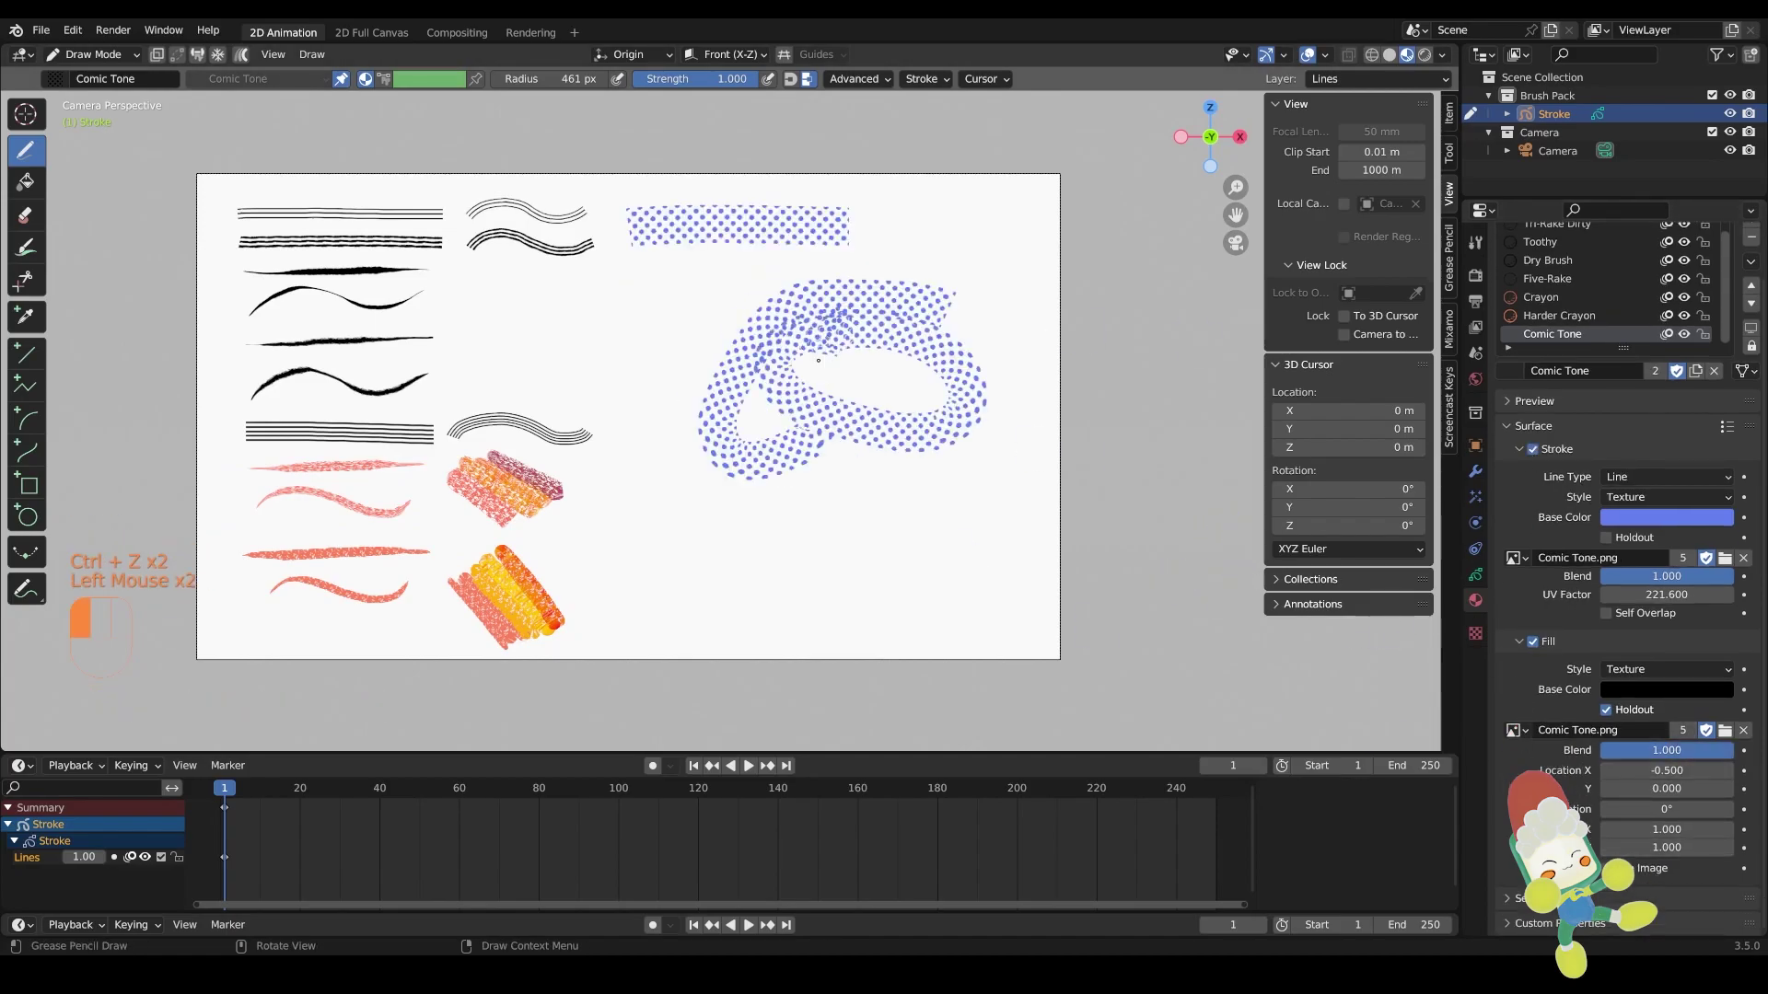
key(ctrl+z)
drag(939, 502, 994, 502)
key(ctrl+z)
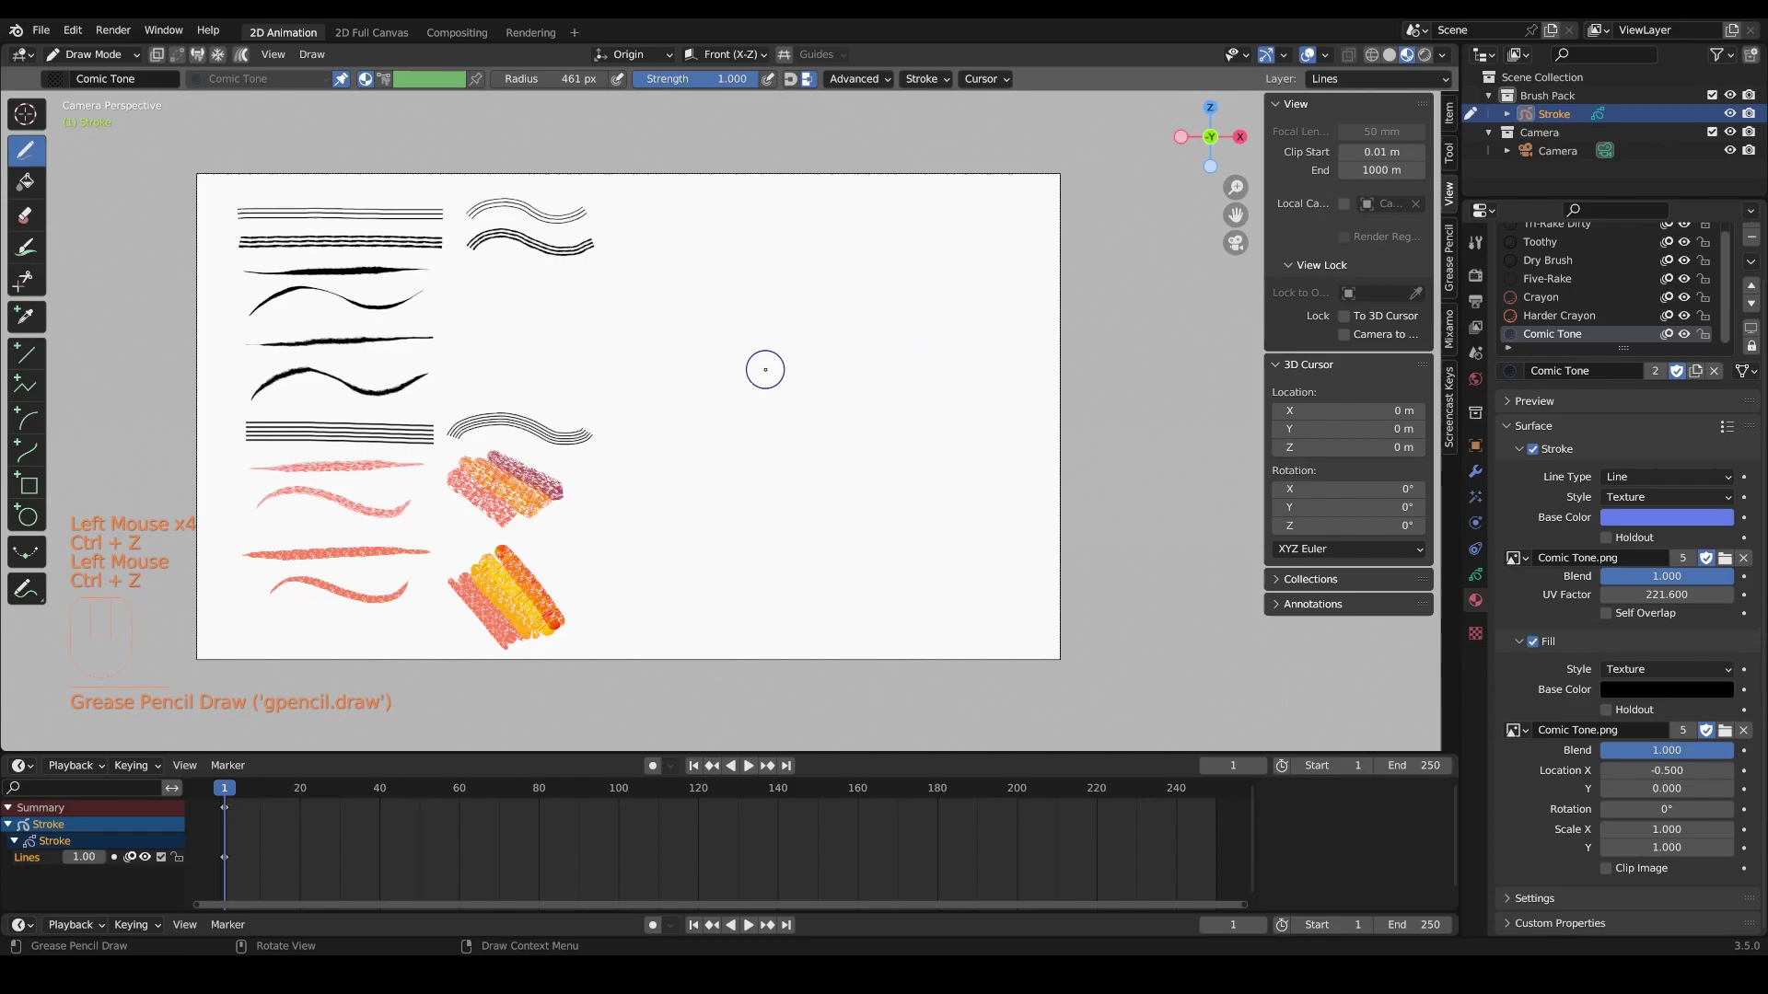
Turn off the Comic Tone material's stroke and give its fill a magenta base color without Holdout
click(1533, 449)
click(1666, 689)
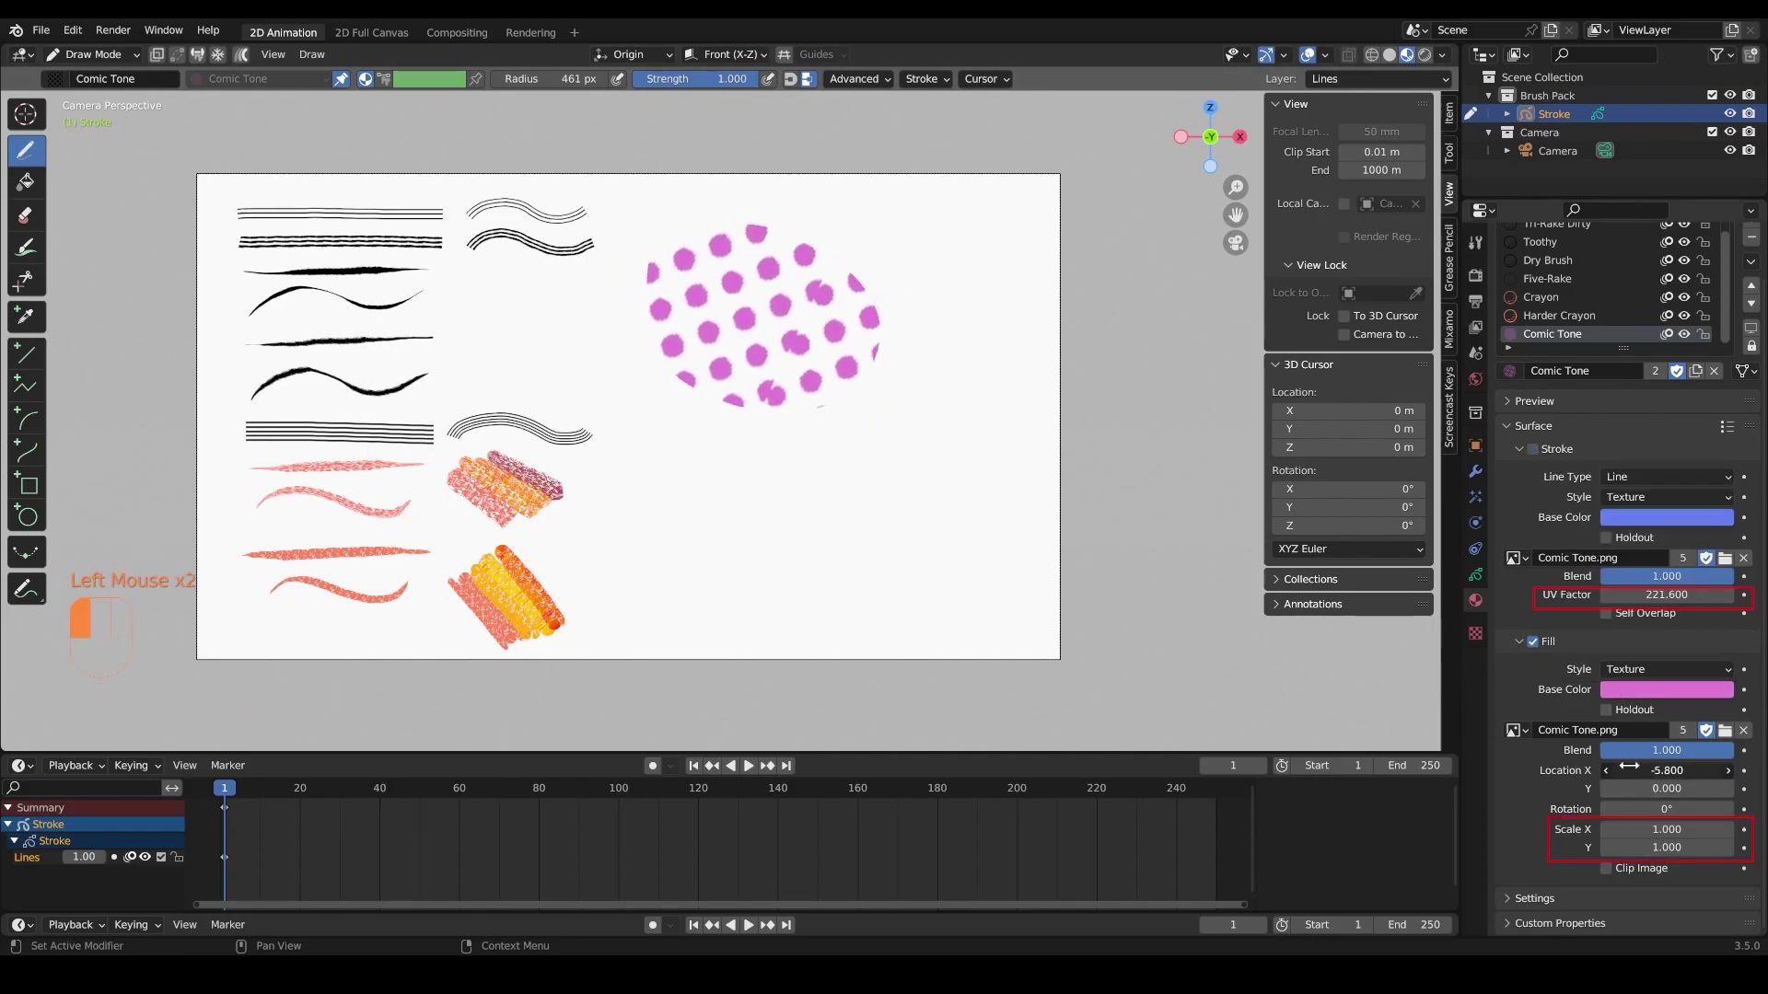
Set the Comic Tone fill texture's scale to 0.25 in both X and Y
double_click(1666, 829)
text(17.9)
key(Return)
click(1705, 828)
text(.25)
key(Return)
click(1686, 847)
text(.25)
key(Return)
Draw several closed test shapes with the dotted Comic Tone fill and undo them
drag(800, 415, 737, 433)
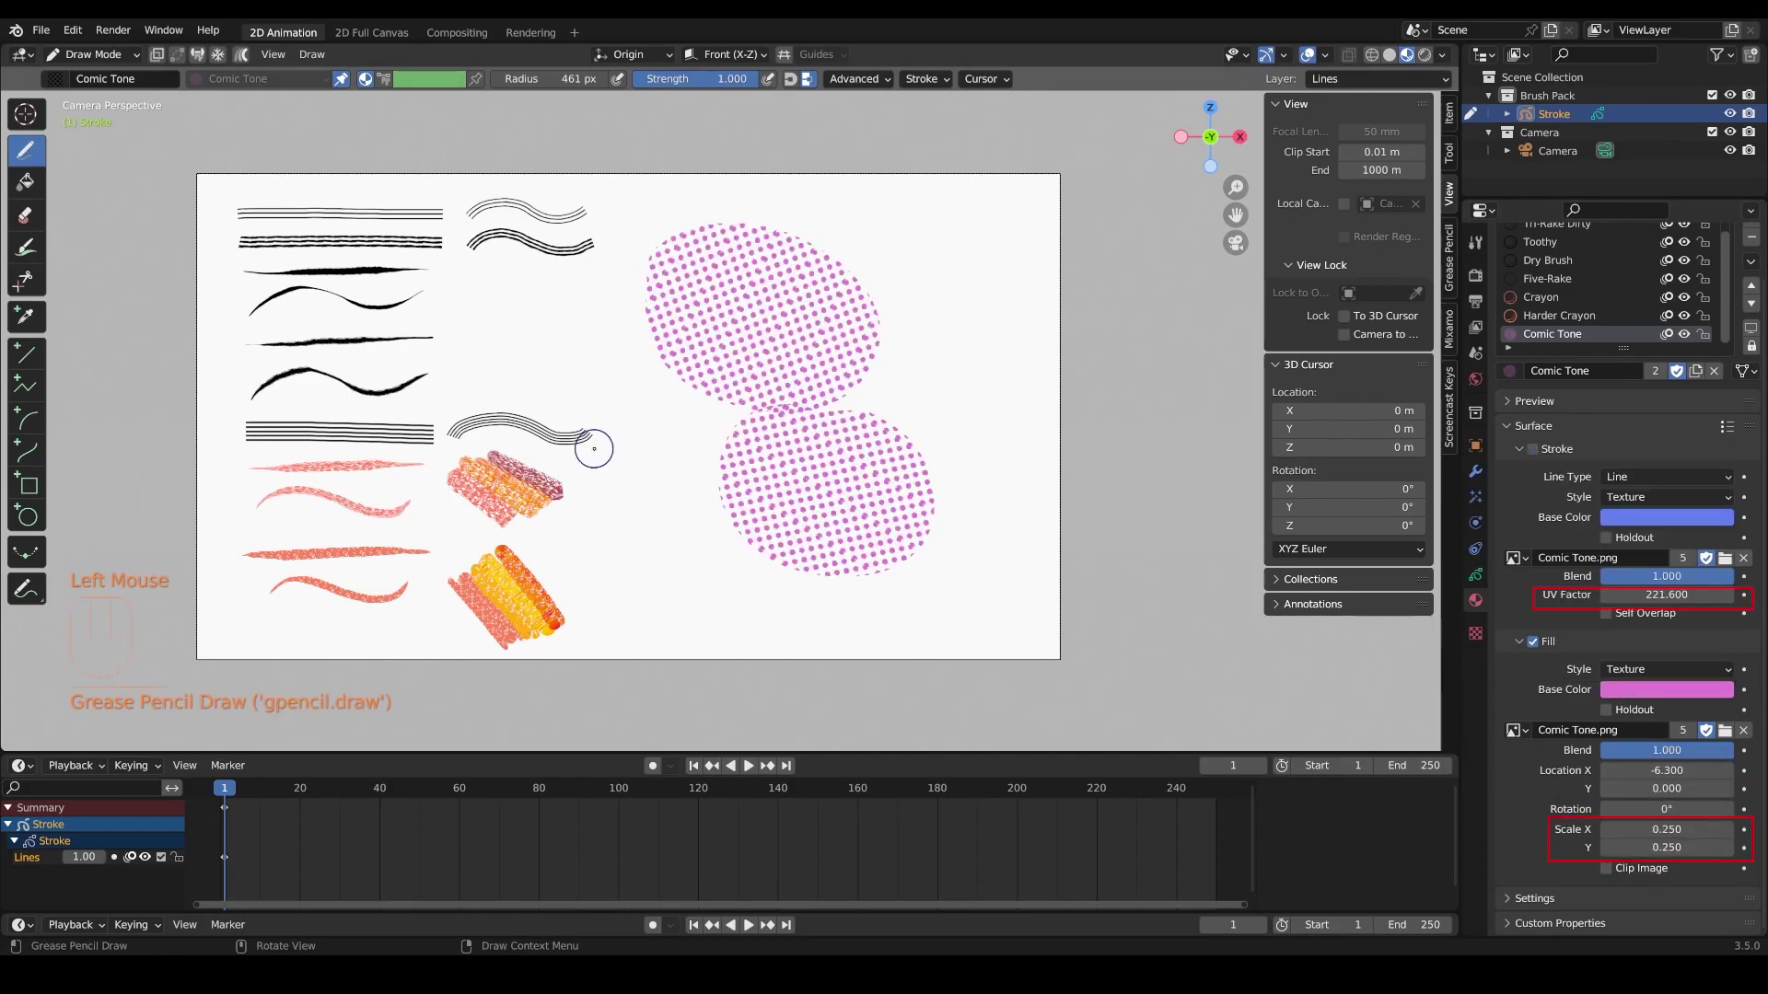
key(ctrl+z)
drag(676, 494, 779, 521)
key(ctrl+z)
mouse_move(957, 608)
mouse_down()
mouse_move(990, 627)
mouse_move(865, 436)
mouse_up()
key(ctrl+z)
drag(879, 607, 983, 629)
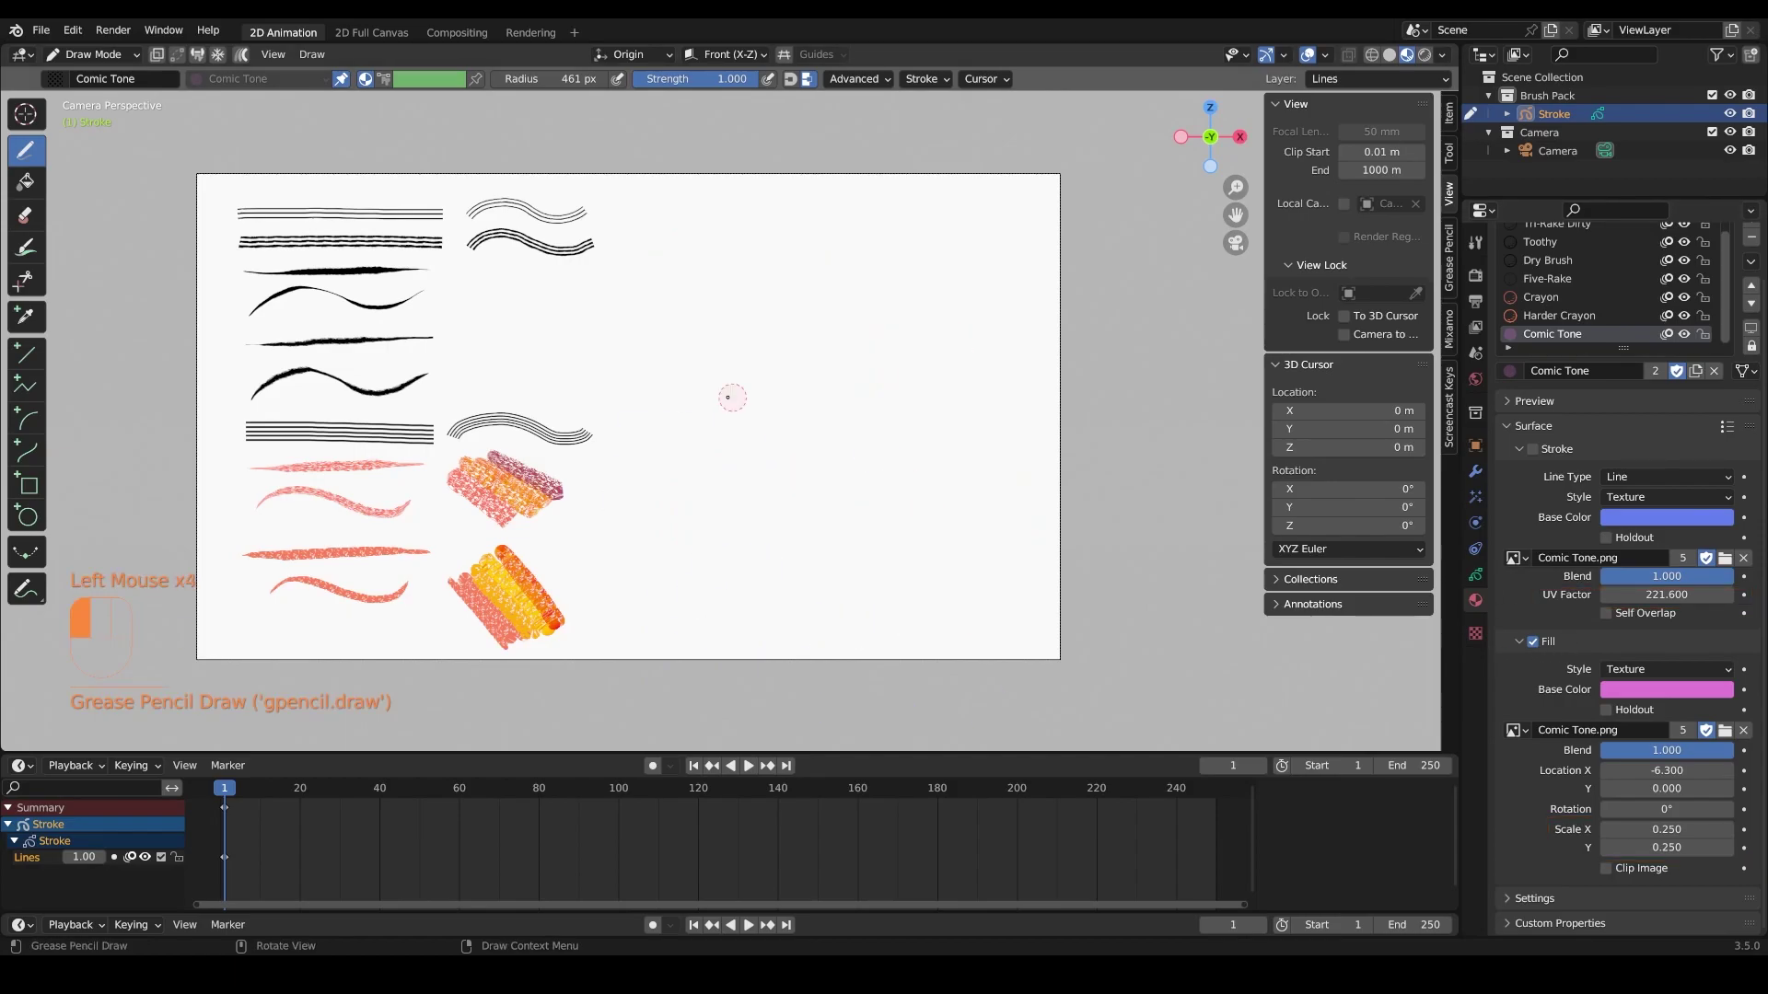
mouse_move(730, 396)
mouse_down()
mouse_move(679, 224)
mouse_move(722, 292)
mouse_move(661, 231)
mouse_up()
key(ctrl+z)
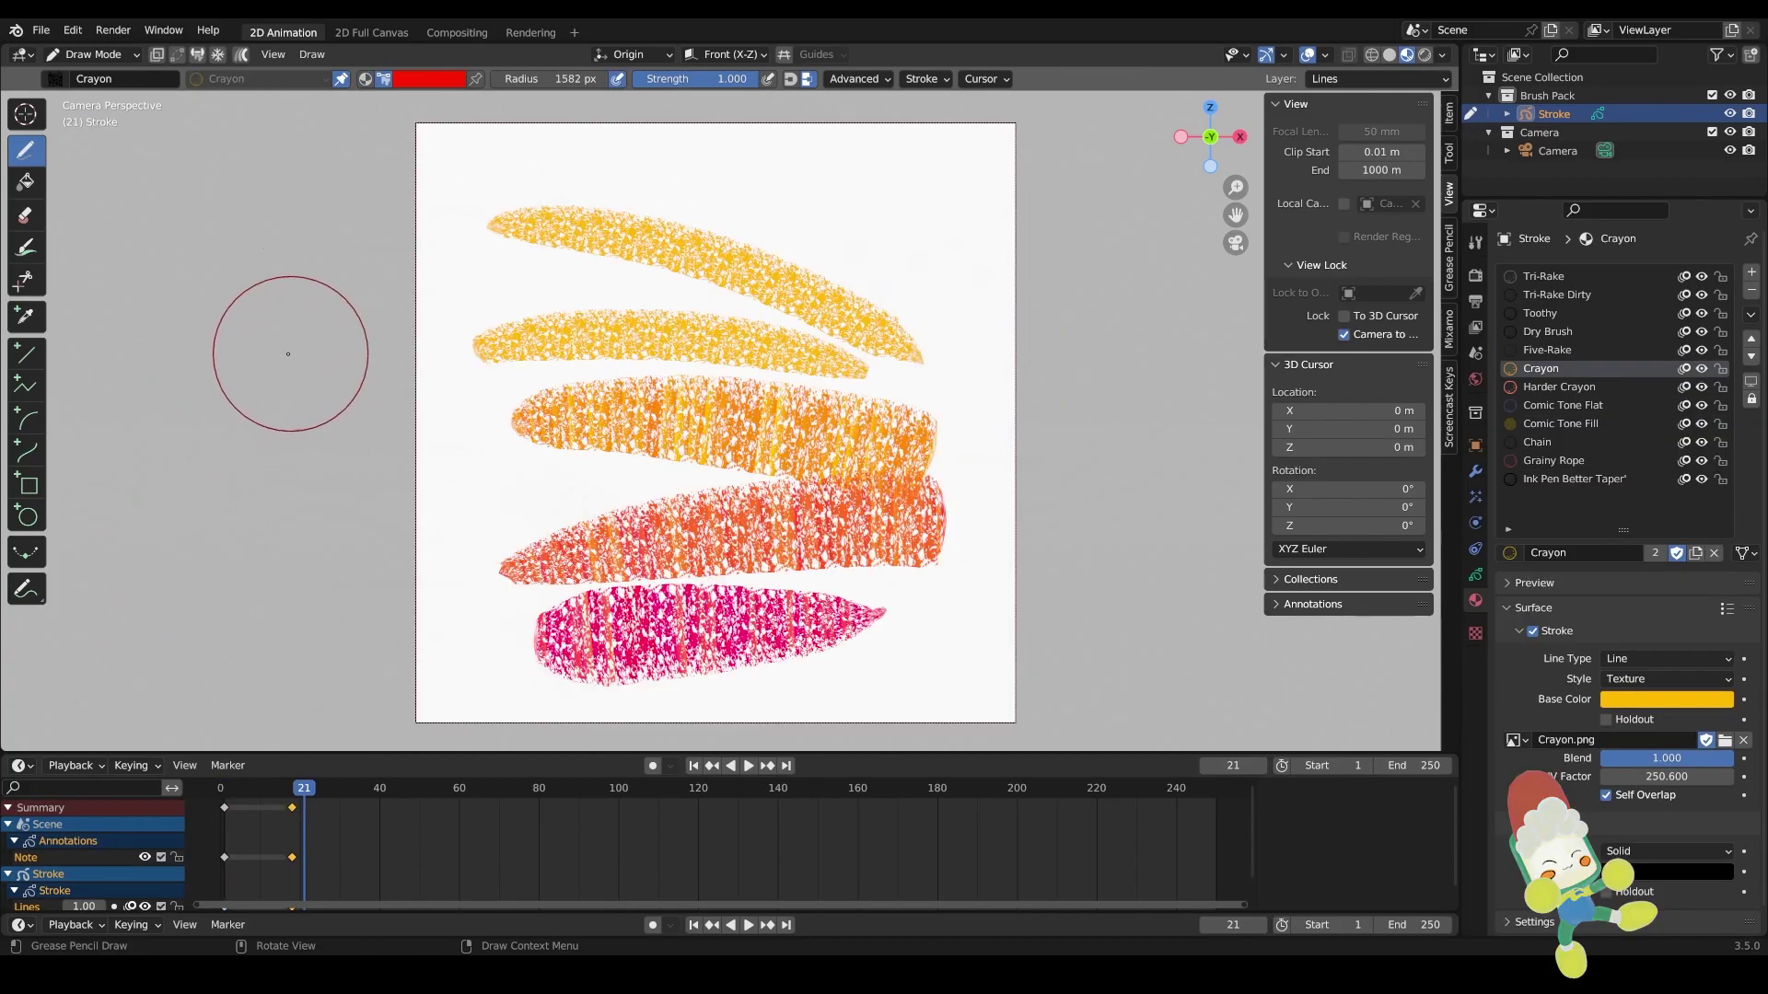
Render the crayon swatches as an image and assign the Crayon Thumbnail PNG as the Crayon brush's icon
click(98, 31)
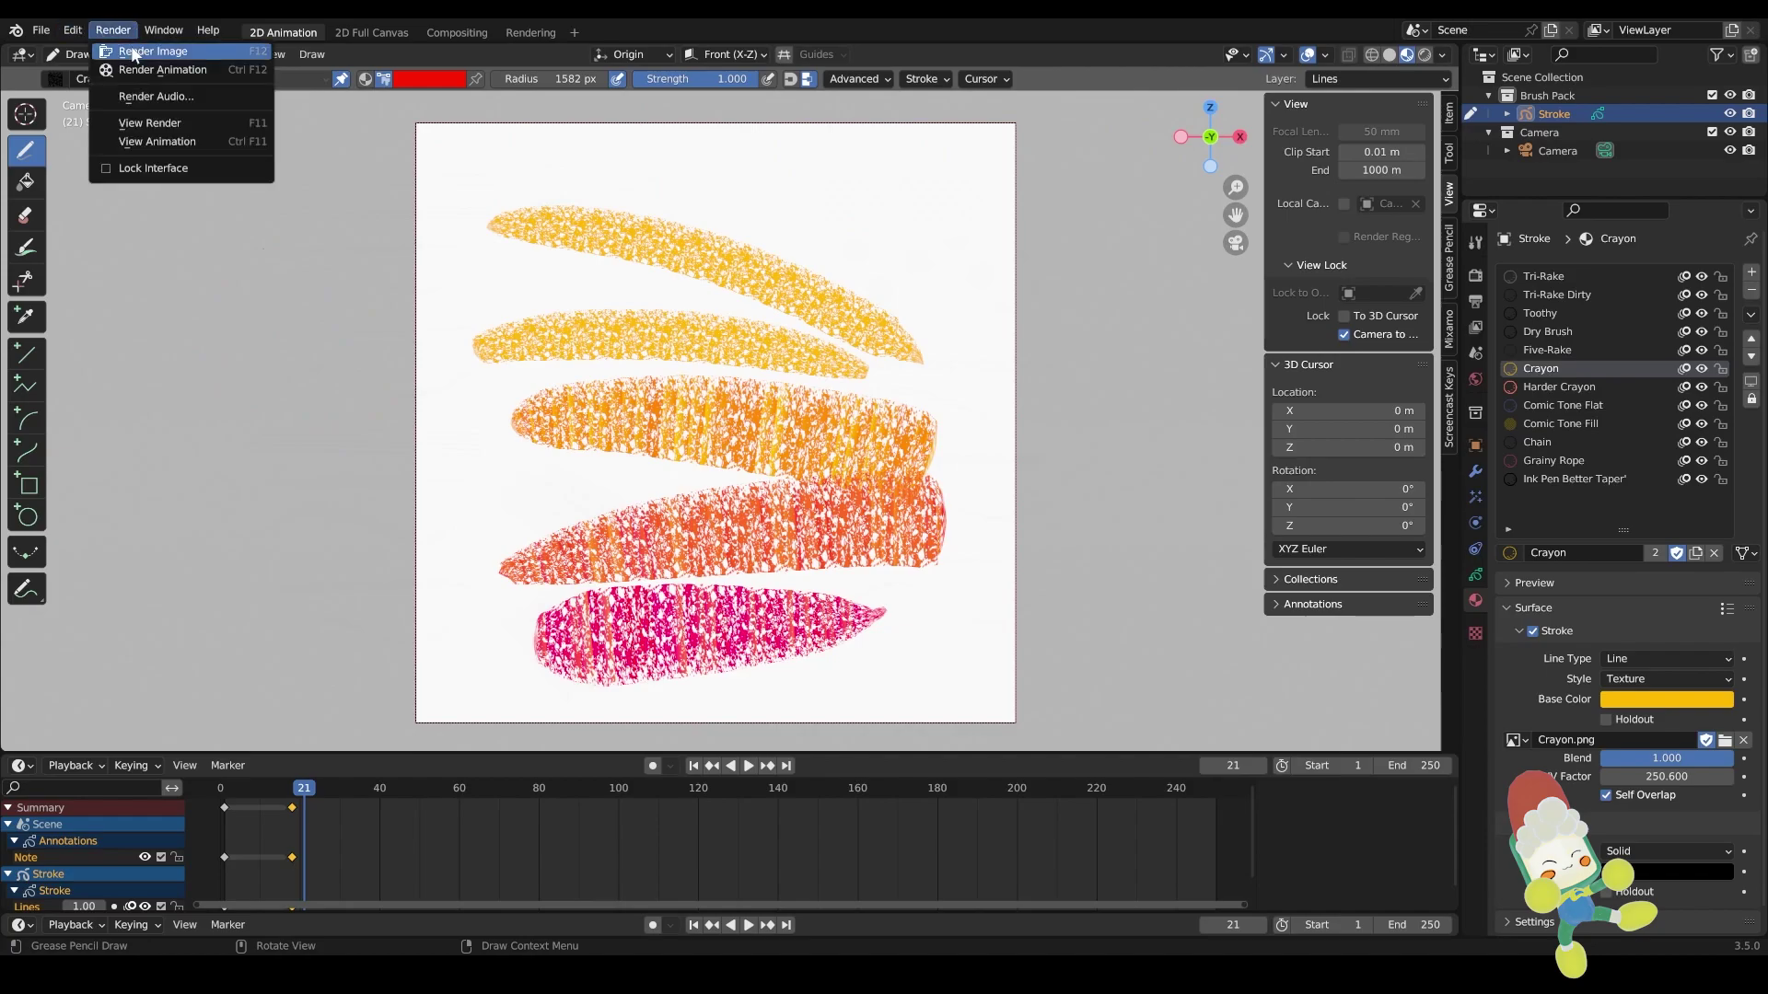
click(128, 50)
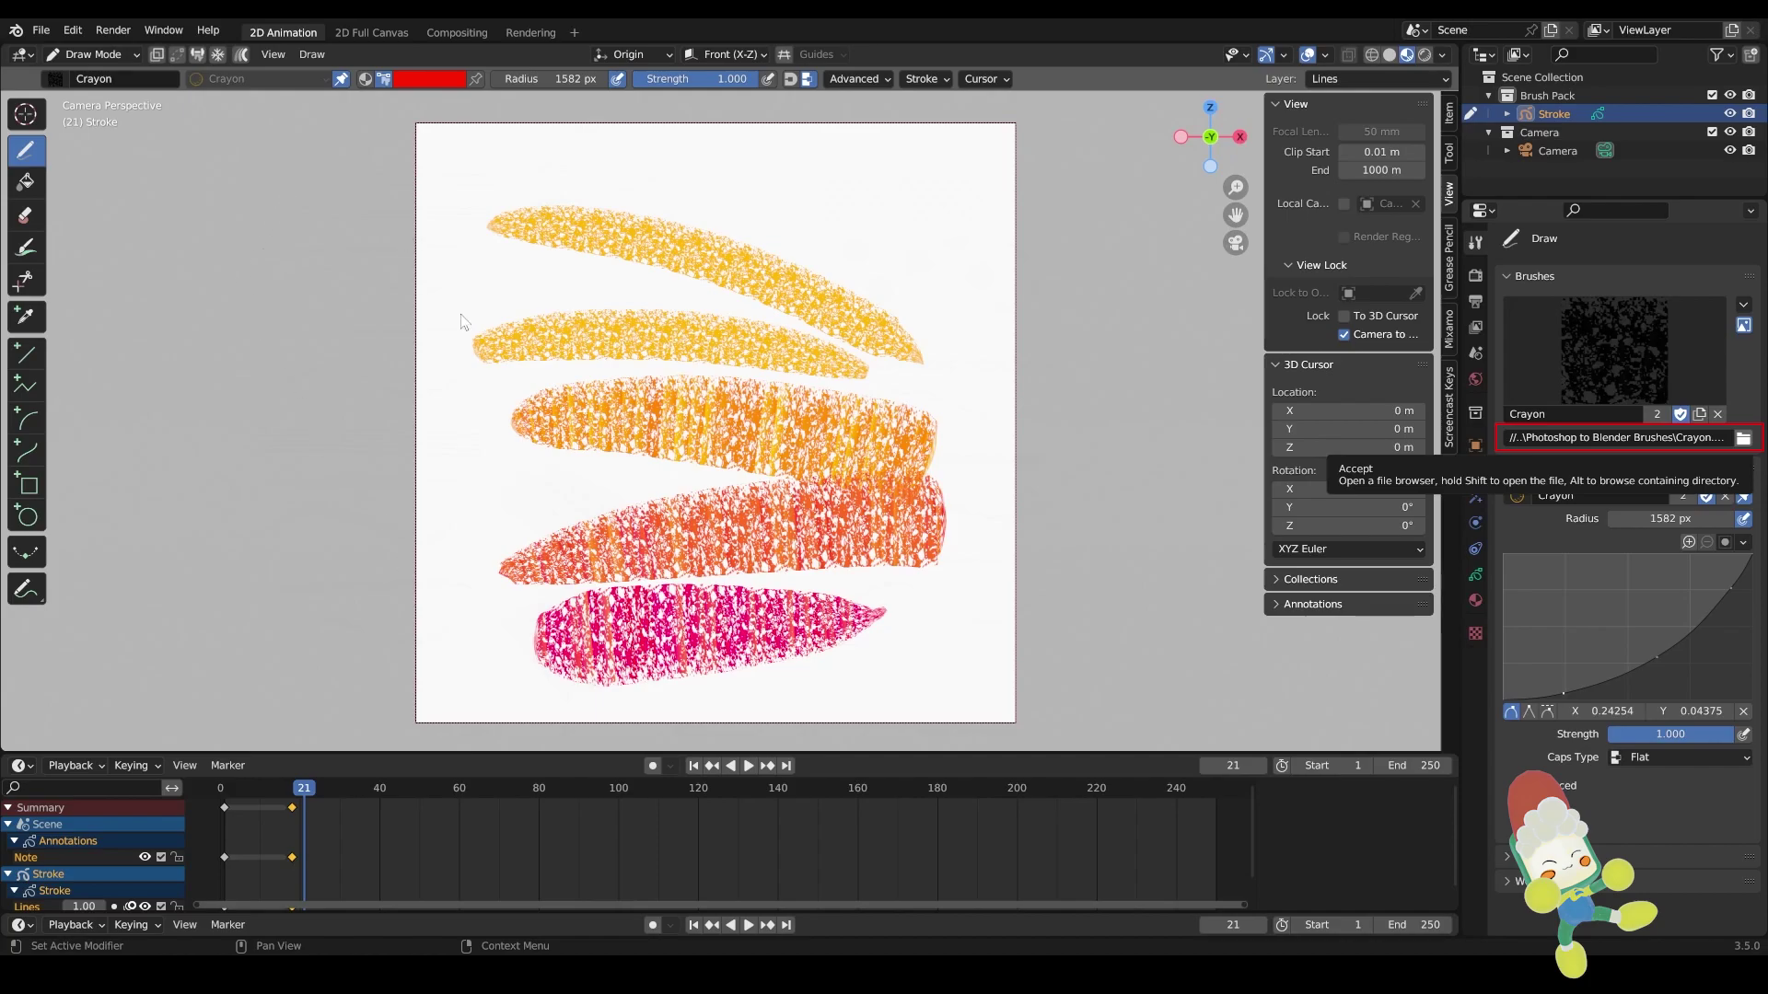
click(1607, 803)
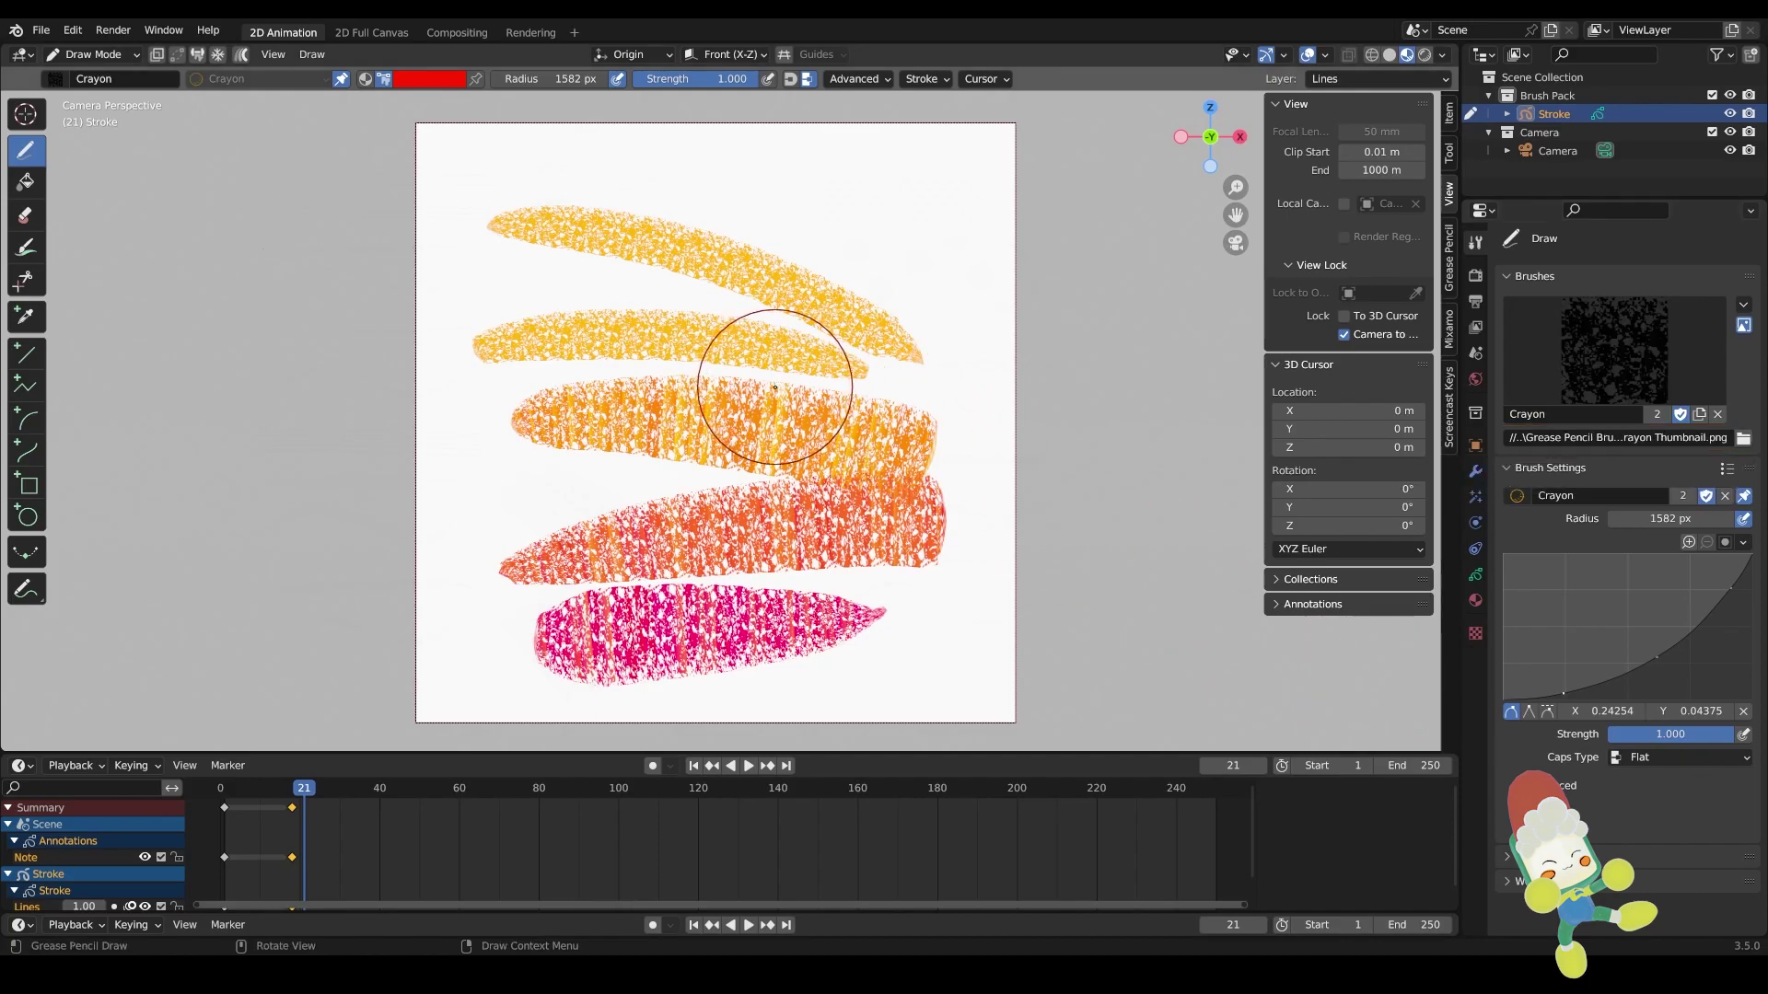
Select the Five-Rake brush and refresh its thumbnail by turning its custom icon off and on again
click(65, 78)
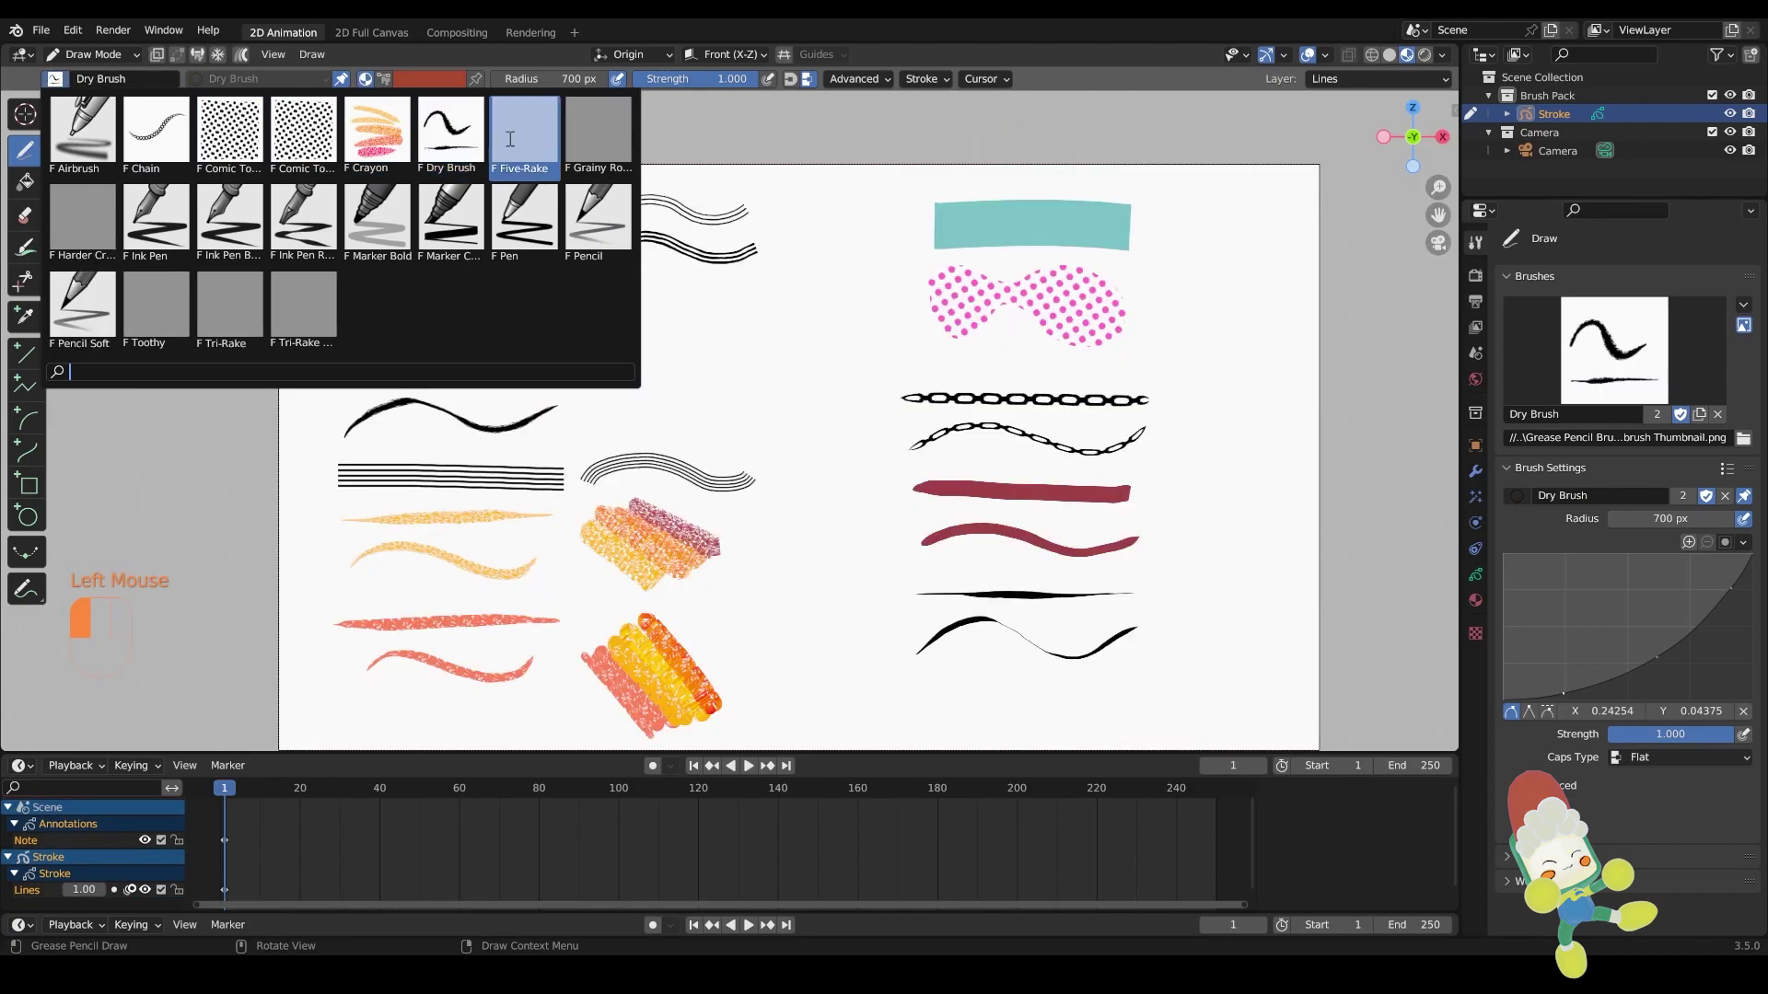
click(509, 139)
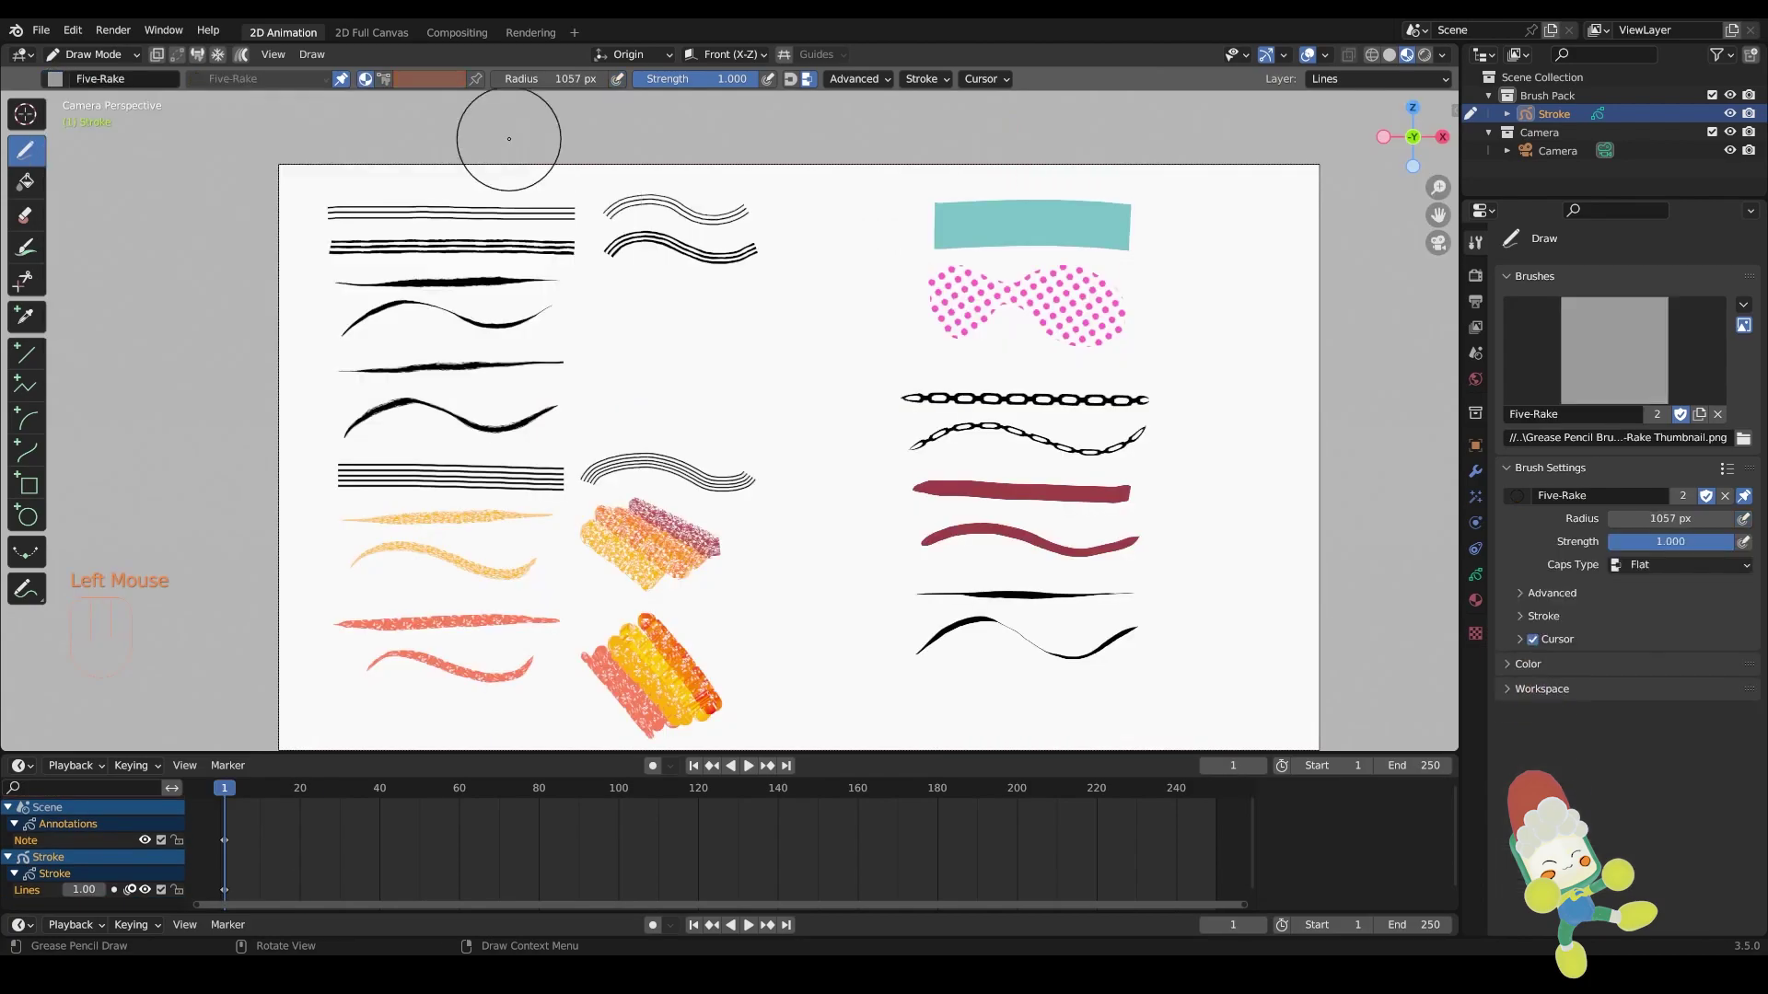
click(1745, 328)
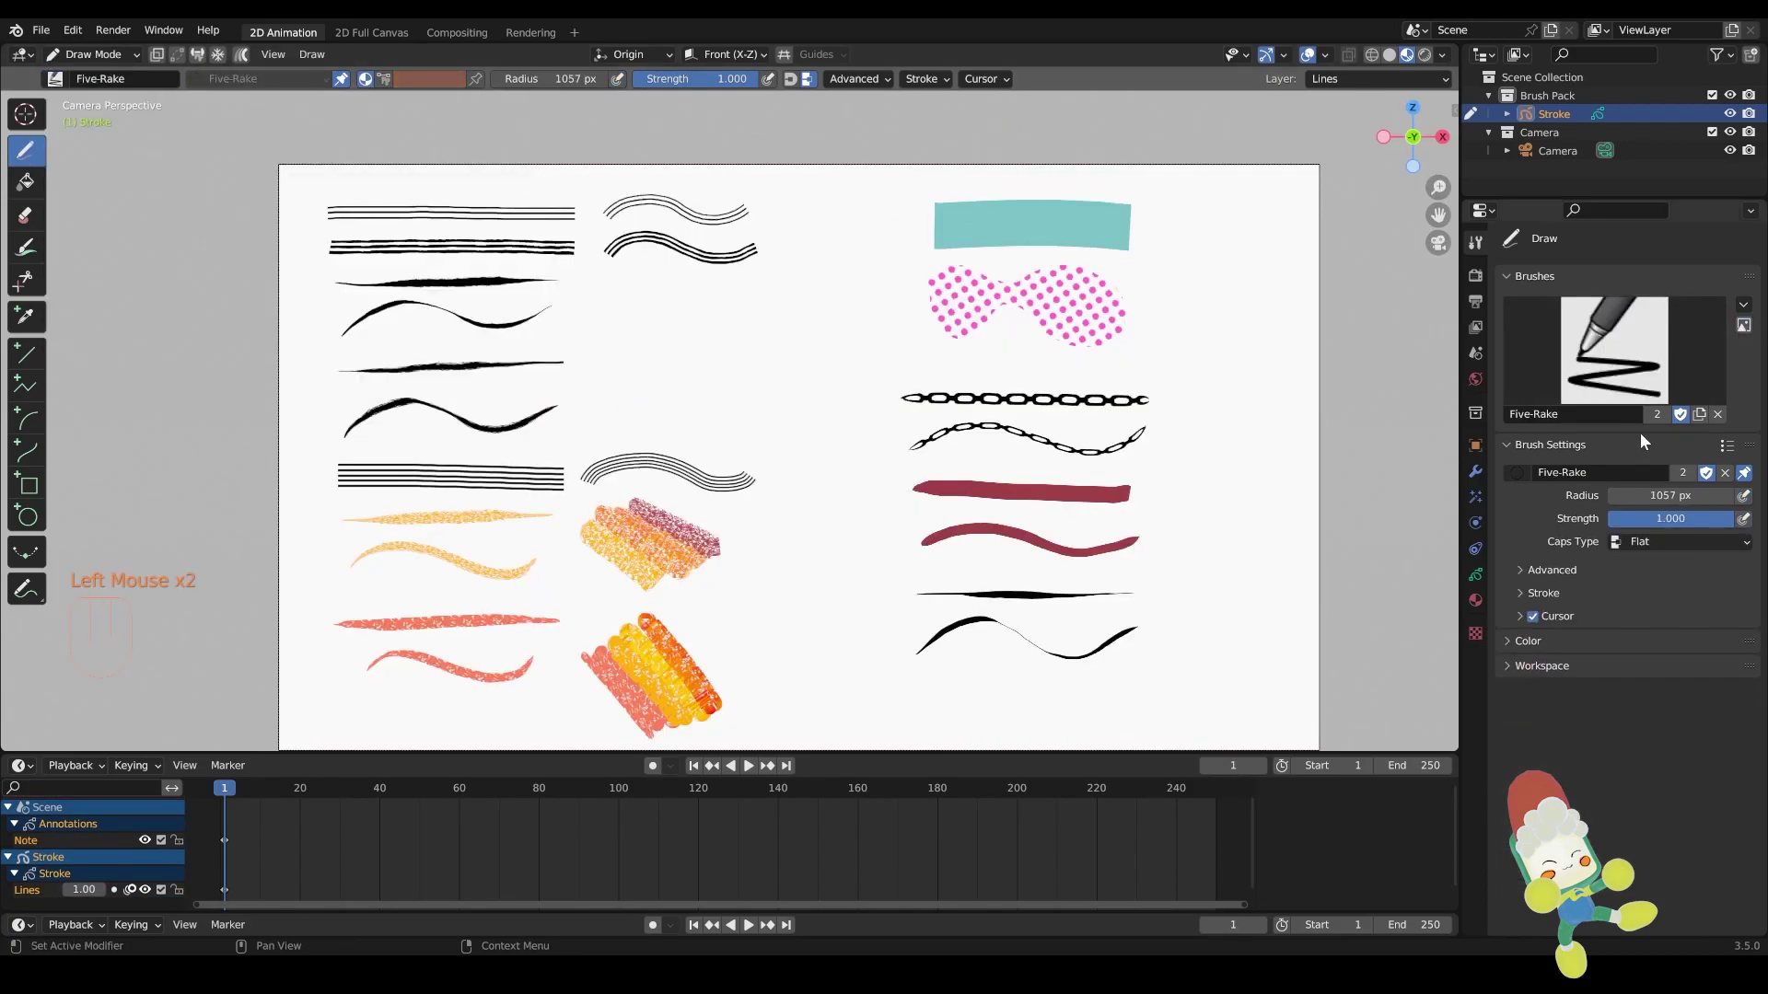
click(1745, 327)
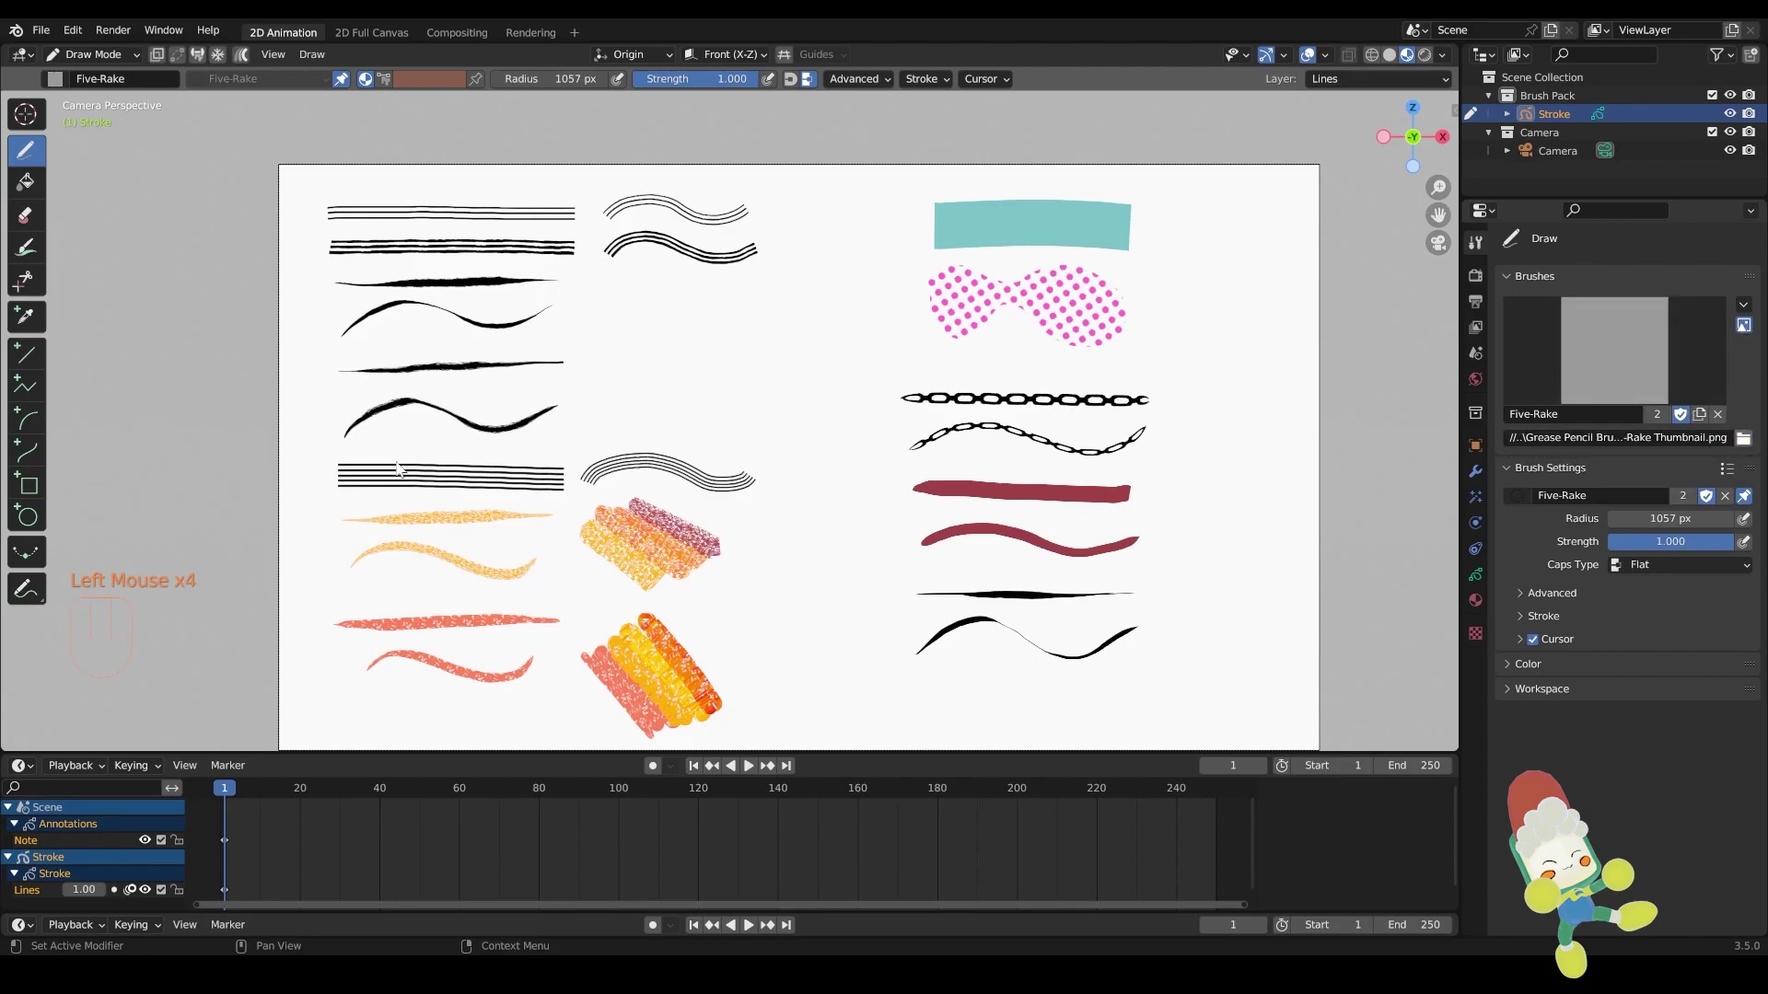